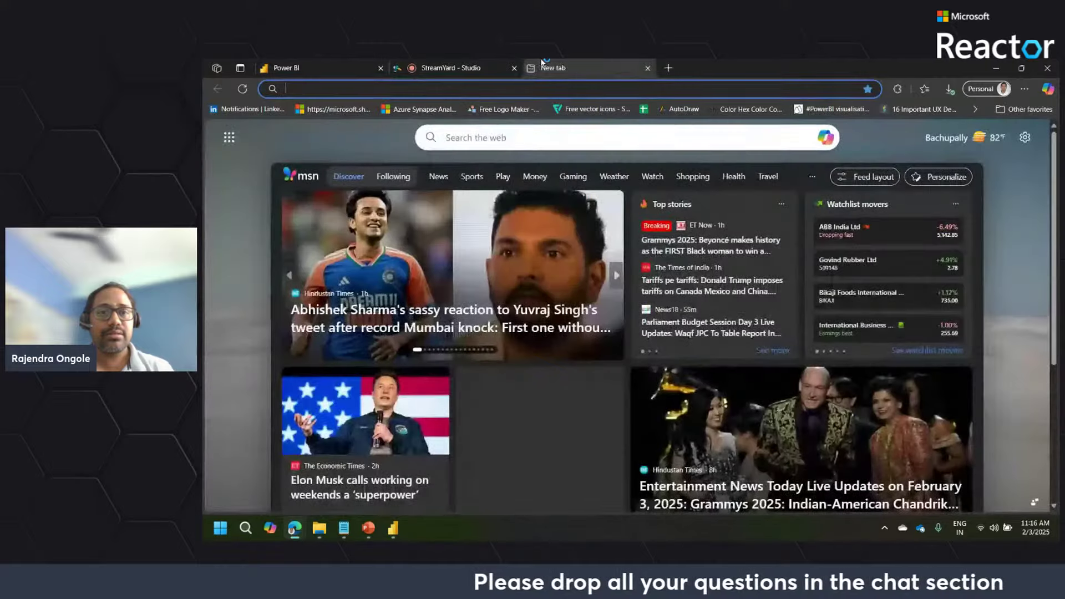
Open the Power BI service at app.powerbi.com in the empty browser page
left_click(510, 87)
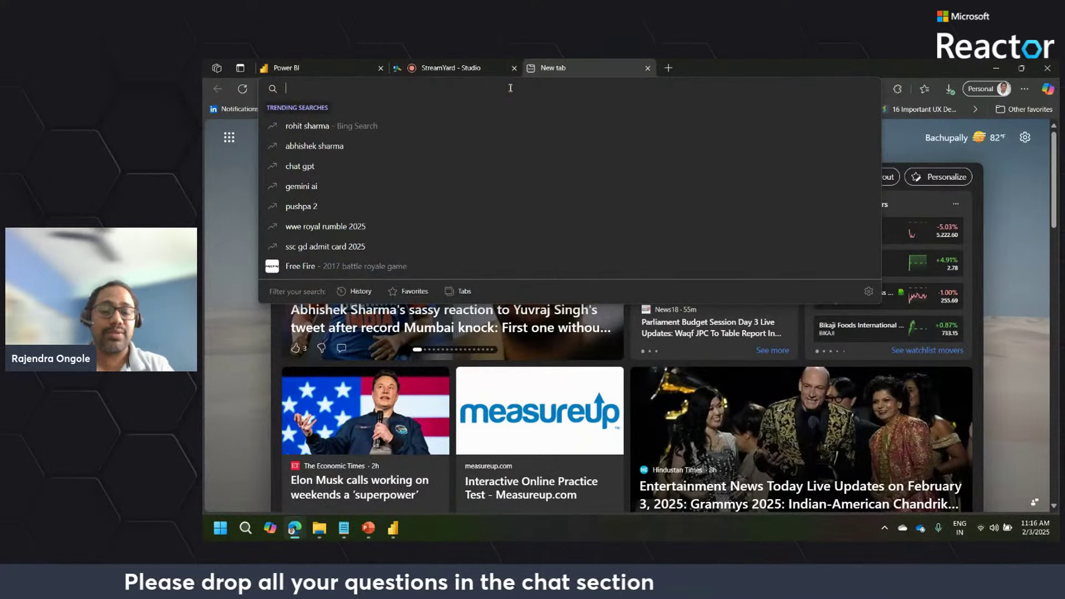
type("app.powerbi.com")
key("Return")
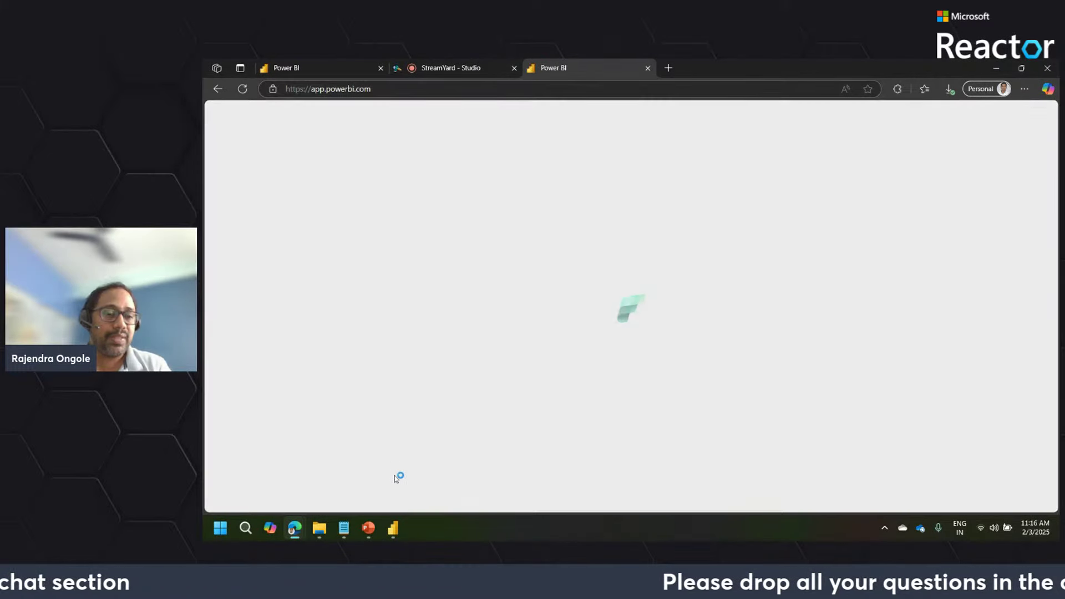
Switch to the Real estate Report development file in Power BI Desktop, cancel deleting the TimeLH (2) table and locate the Publish command
mouse_move(392, 528)
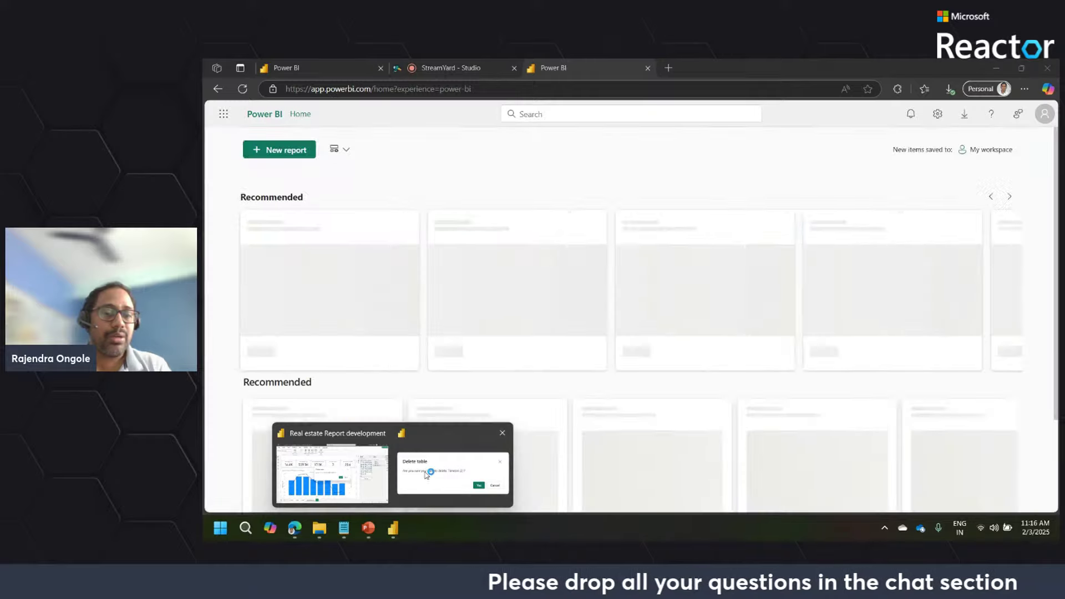
left_click(452, 472)
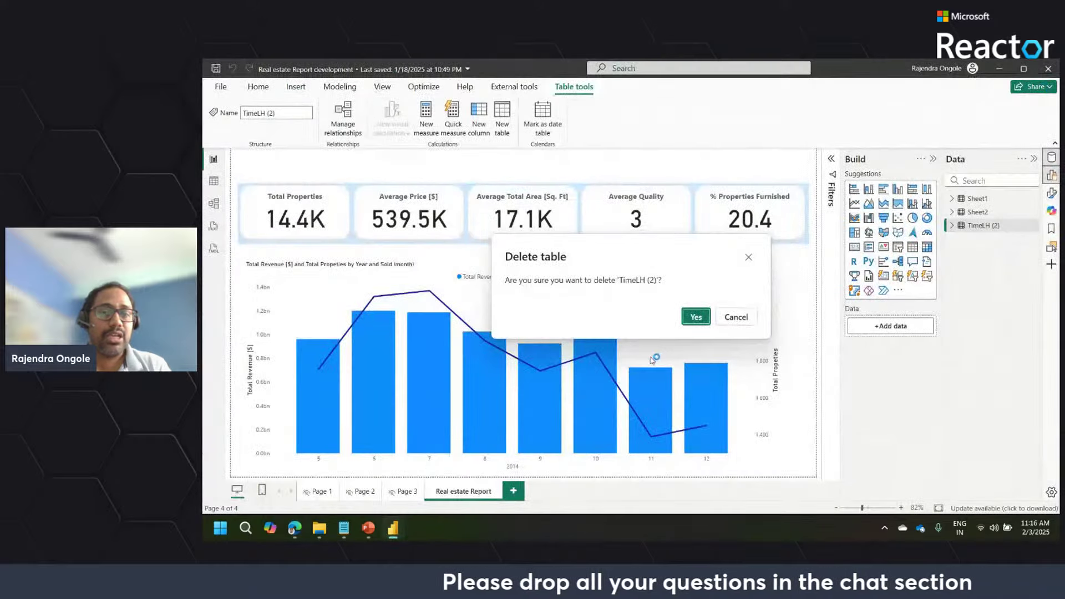
left_click(738, 319)
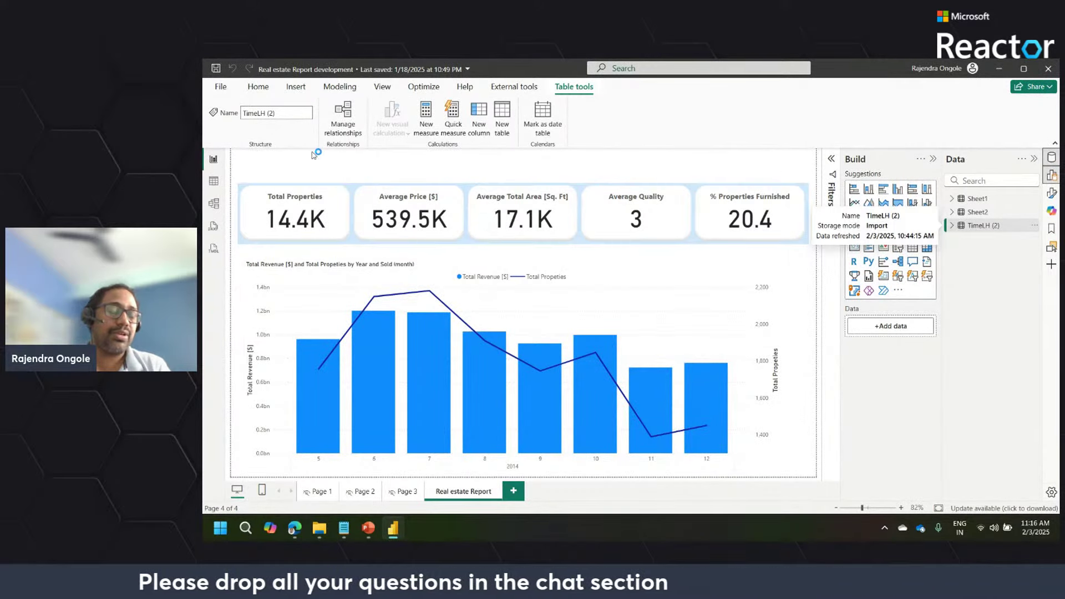
left_click(265, 85)
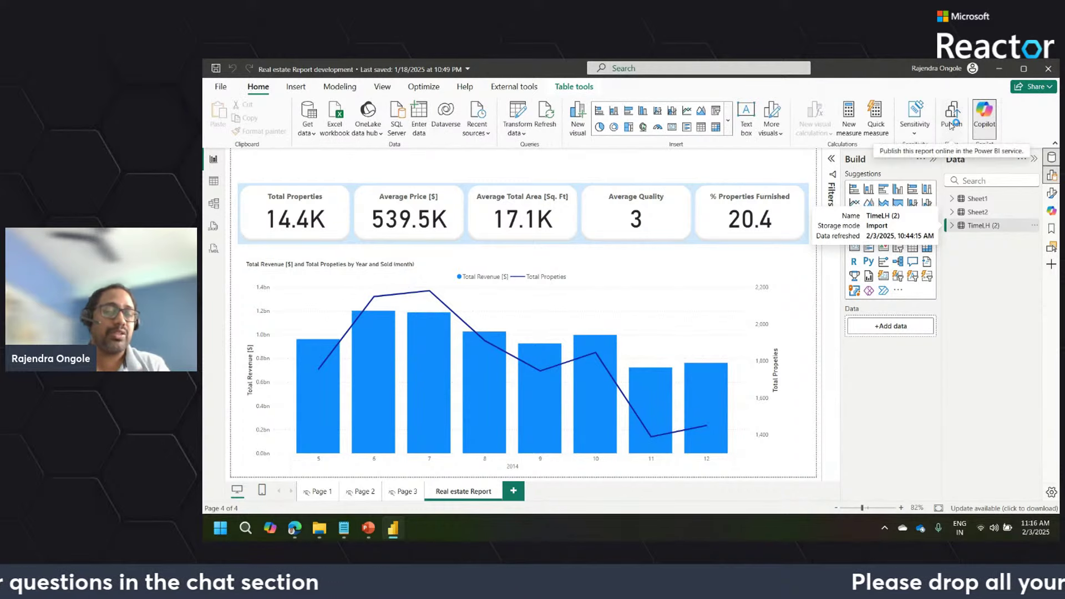
Return to the Power BI service in the browser and switch from the Power BI experience to Fabric
mouse_move(293, 535)
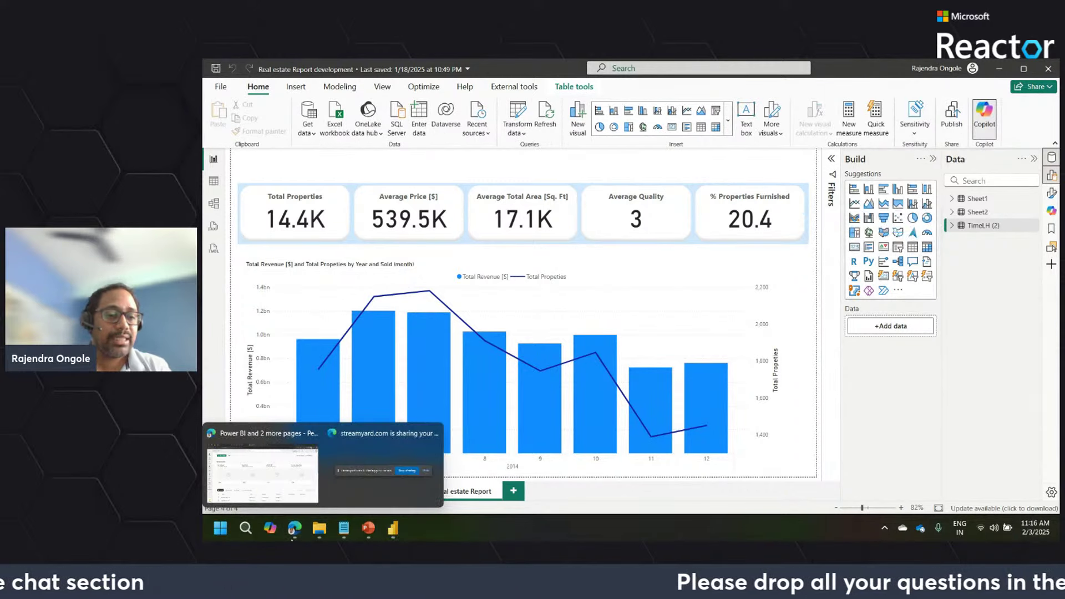
left_click(263, 474)
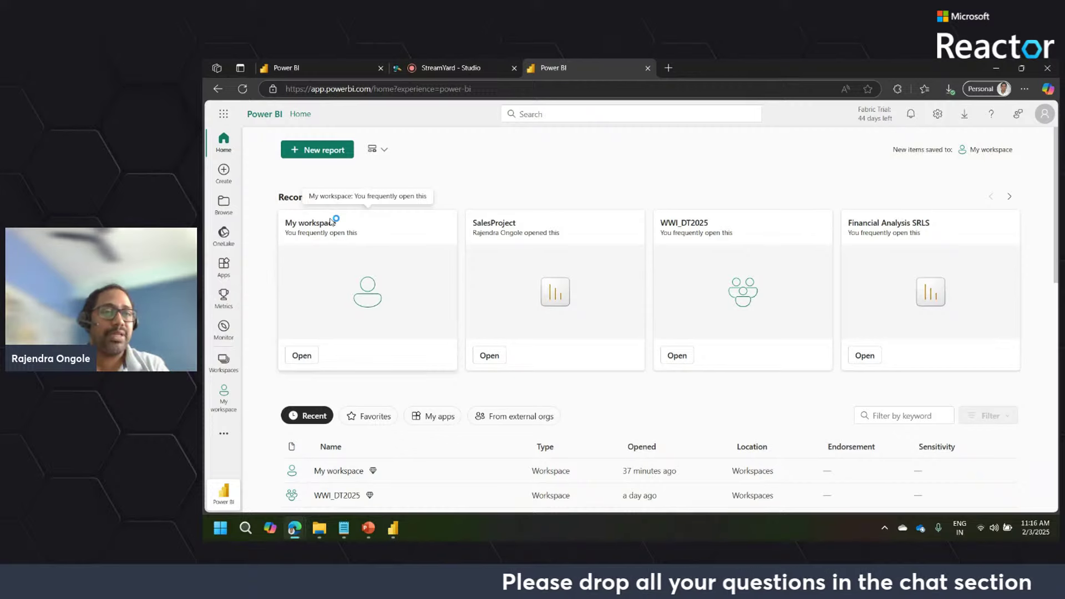
left_click(332, 222)
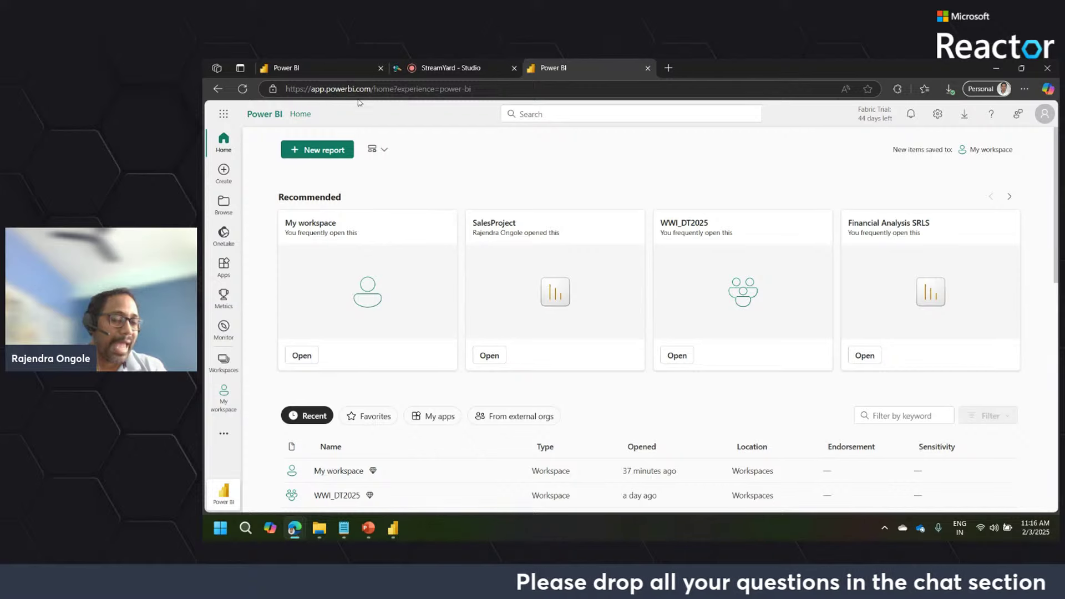
left_click(224, 495)
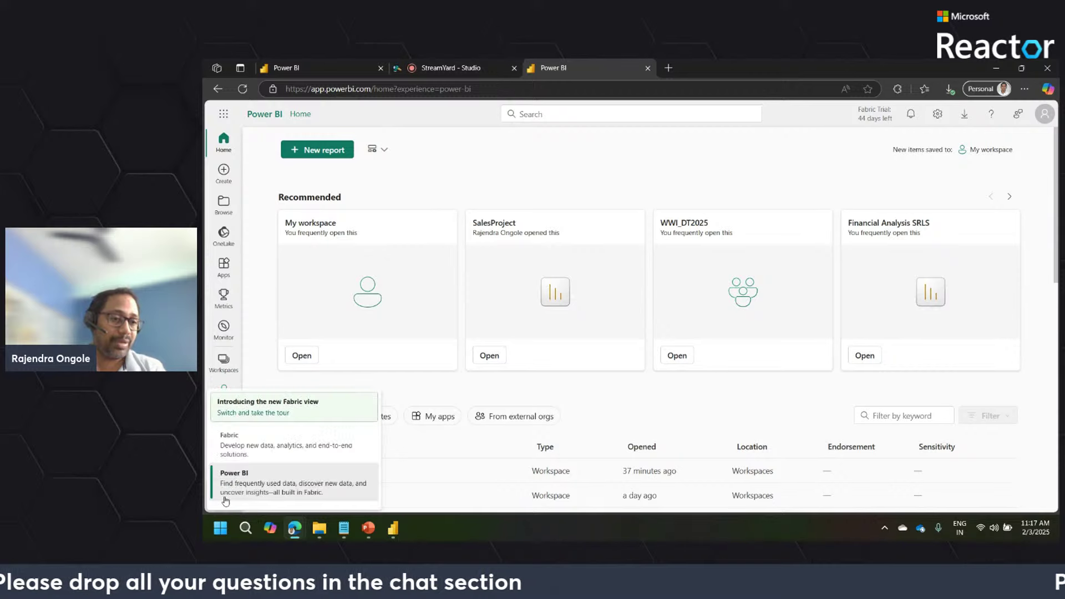
left_click(252, 452)
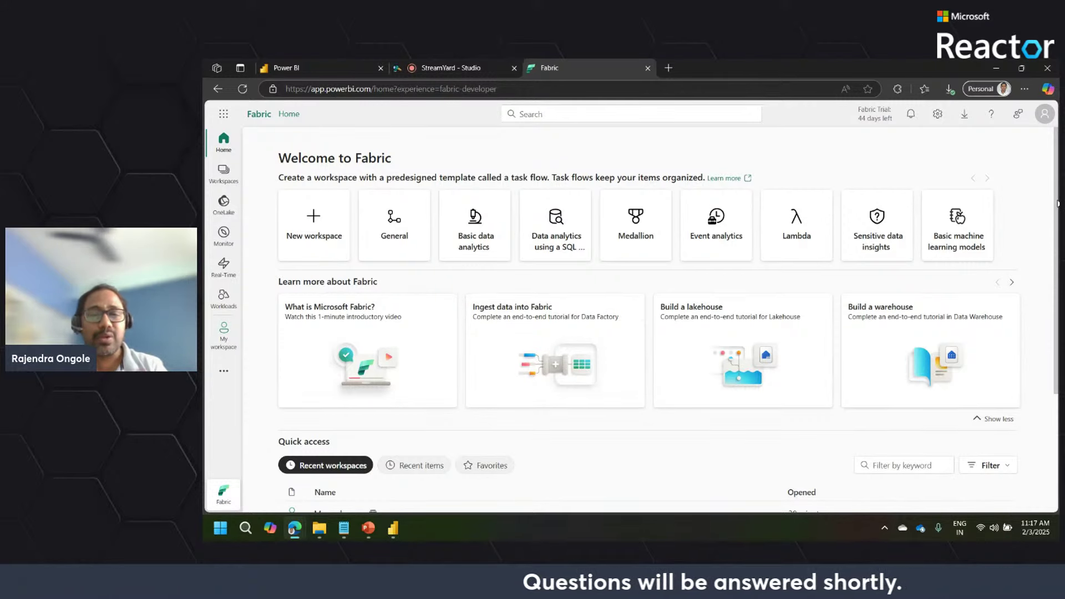
mouse_move(1057, 204)
left_mouse_down()
mouse_move(1056, 252)
mouse_move(1058, 191)
left_mouse_up()
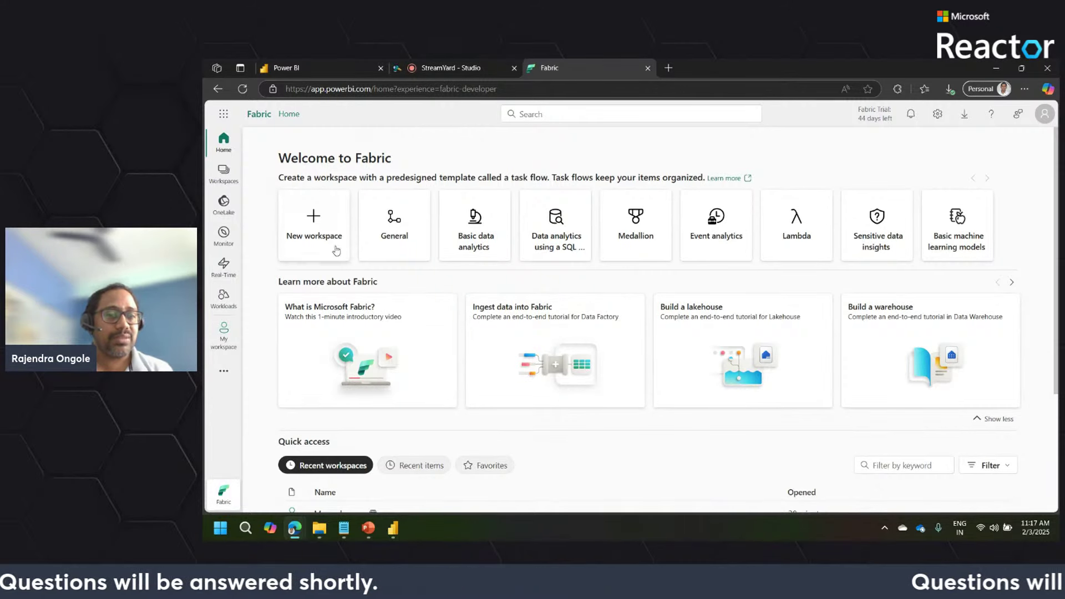
Start a new Fabric workspace and name it DataflowDemo
left_click(322, 234)
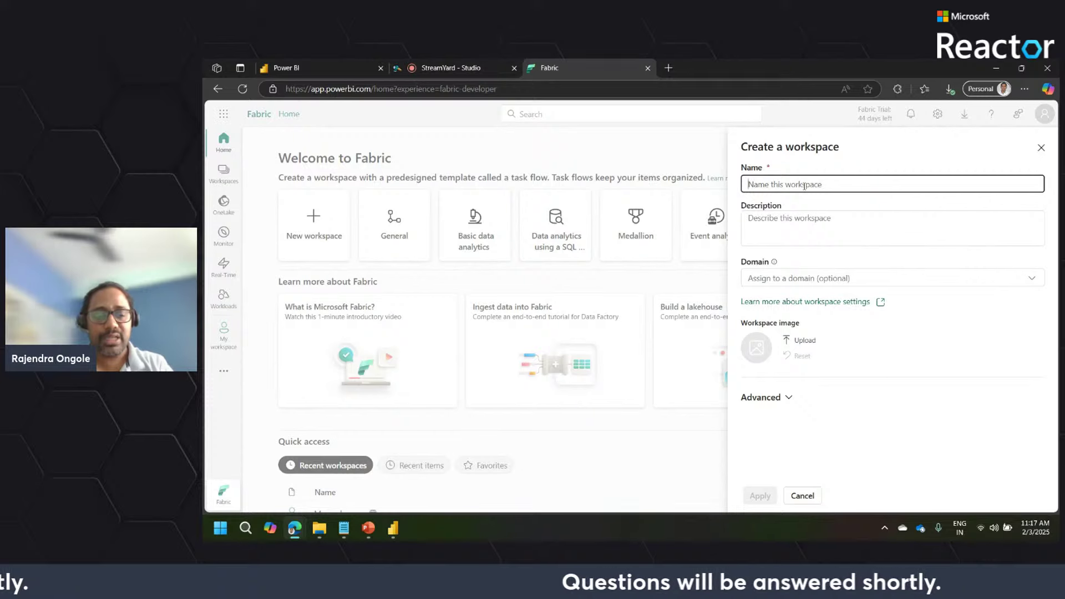
type("Dataflow")
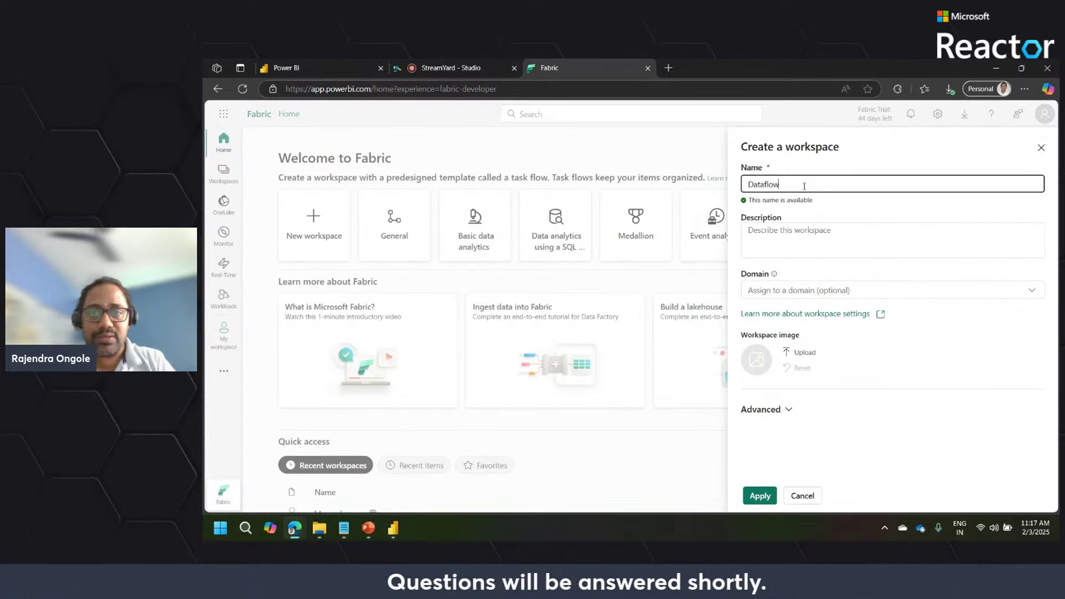
type("Demo")
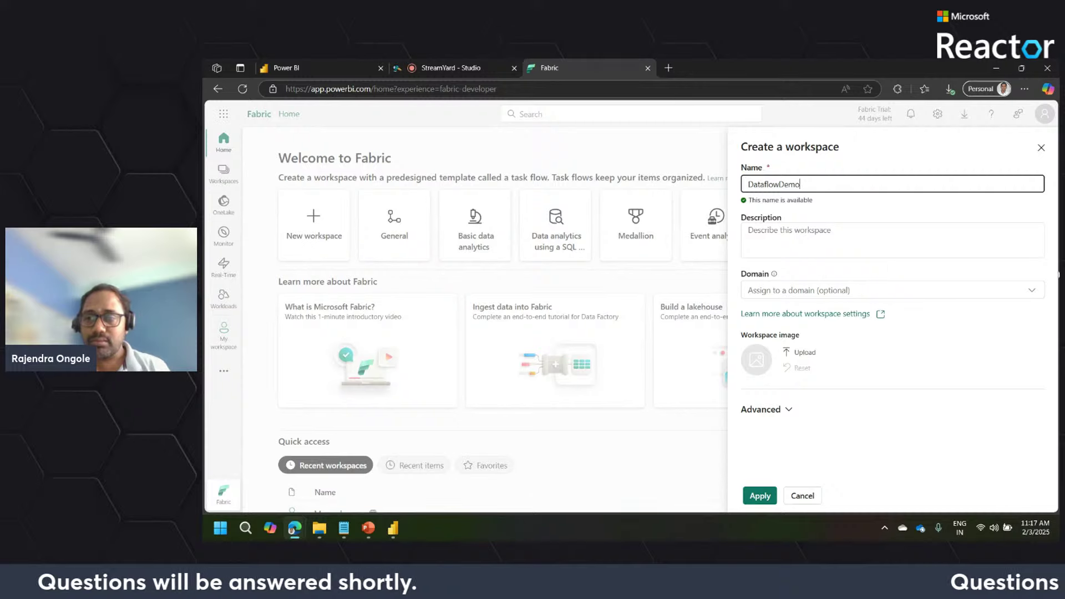
Keep the Trial license mode, choose the large semantic model storage format and create the workspace
left_click(787, 408)
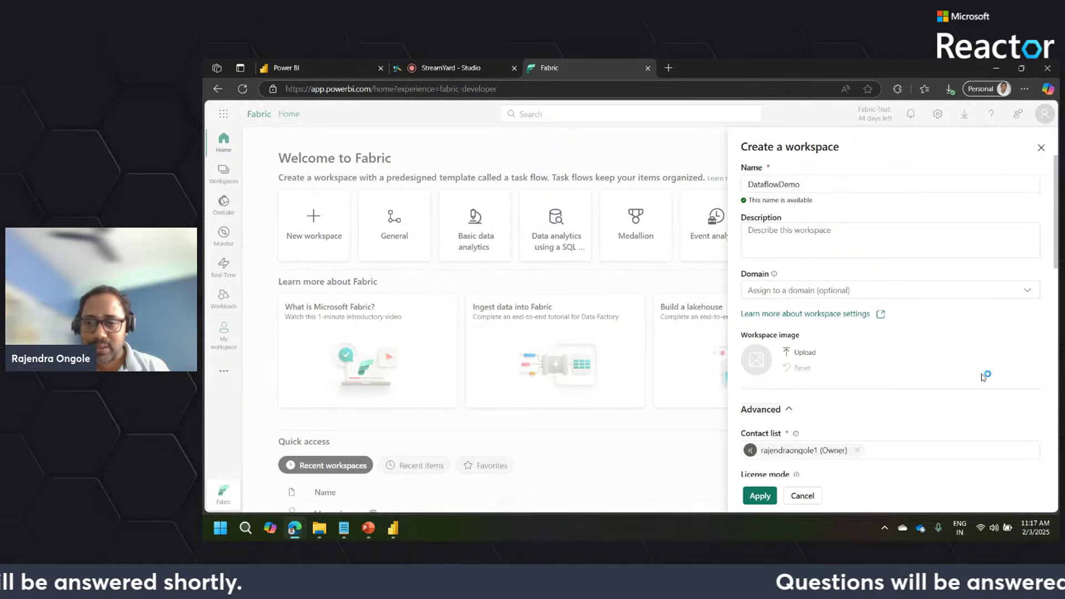
scroll(1058, 293, "down", 2)
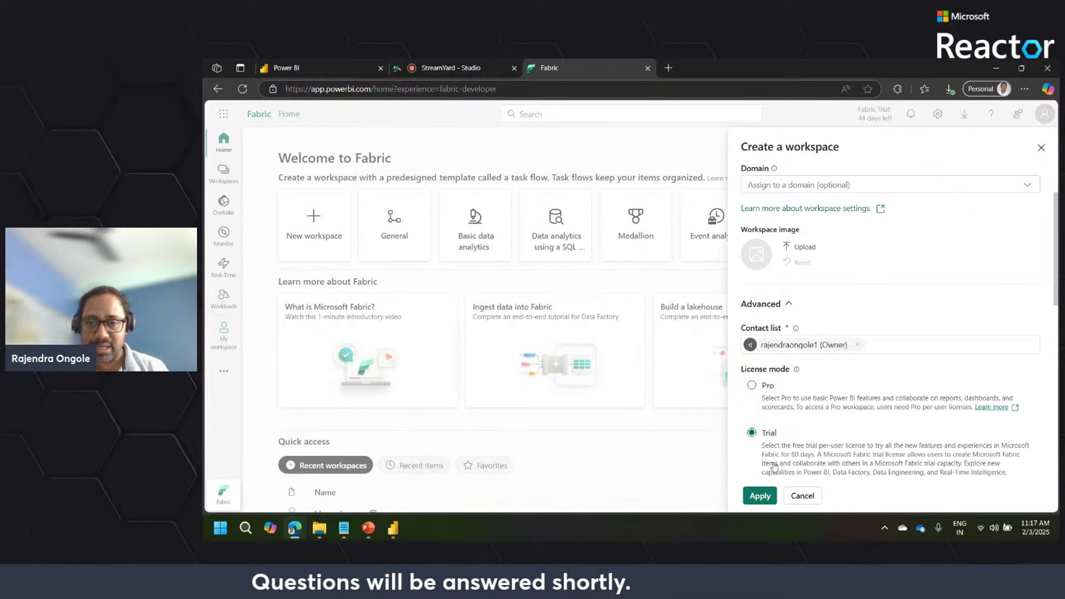
scroll(774, 467, "down", 2)
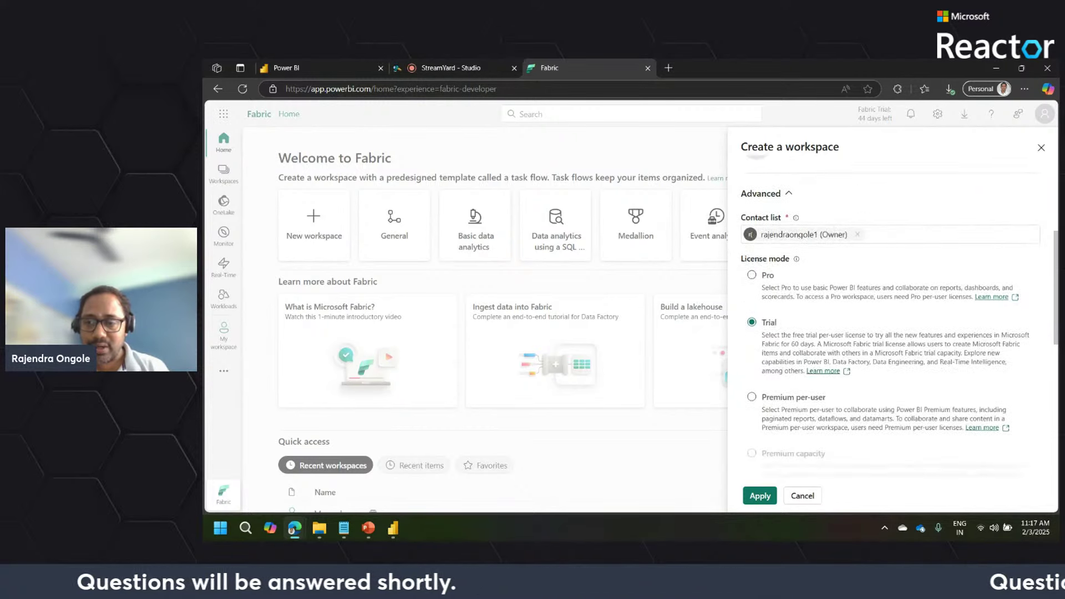
scroll(893, 327, "down", 5)
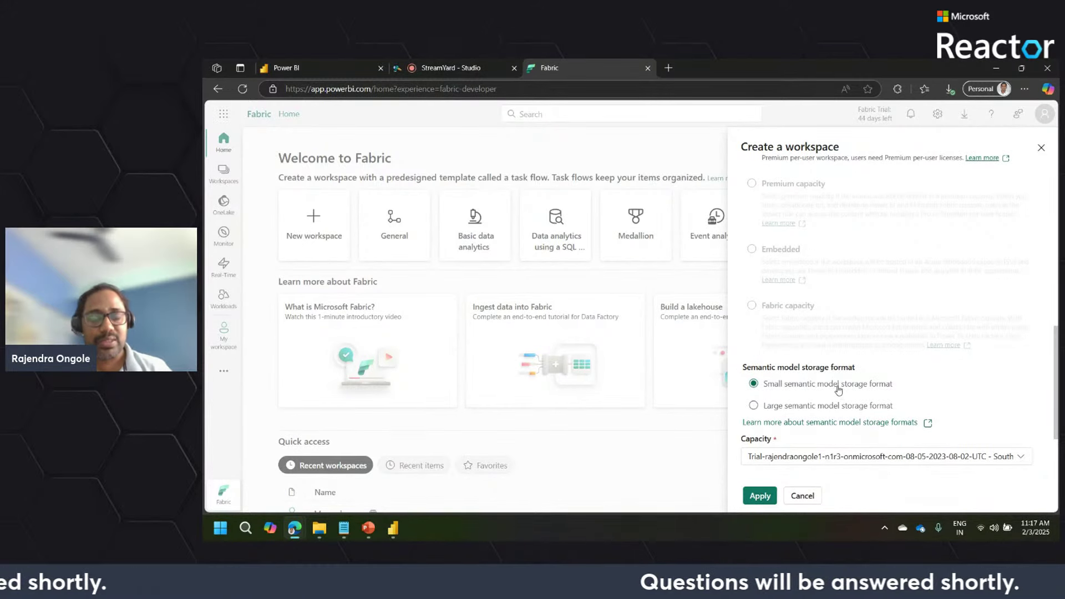
left_click(797, 410)
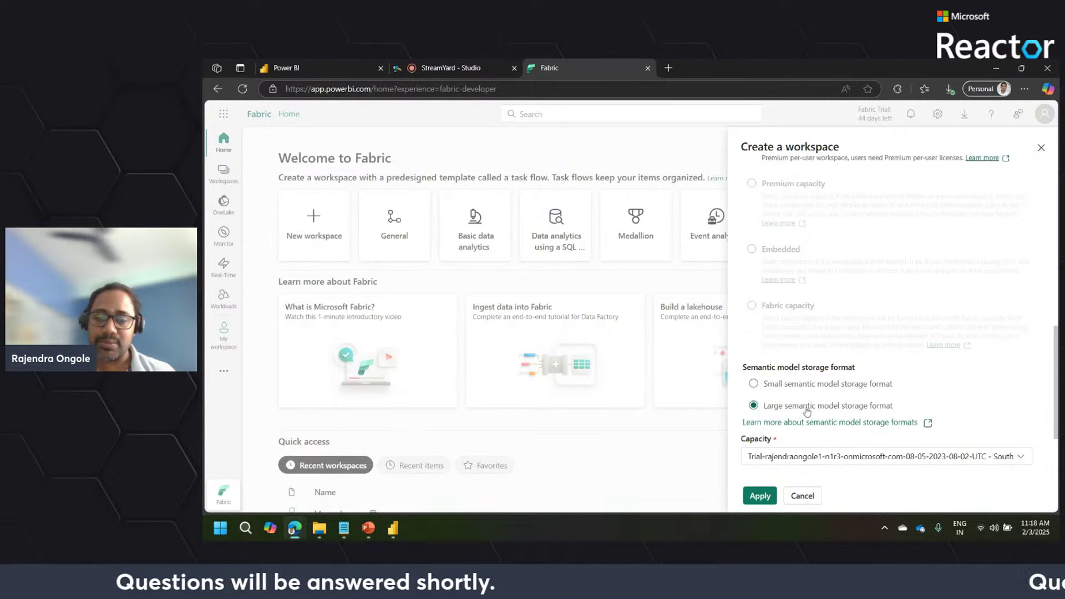
left_click(761, 495)
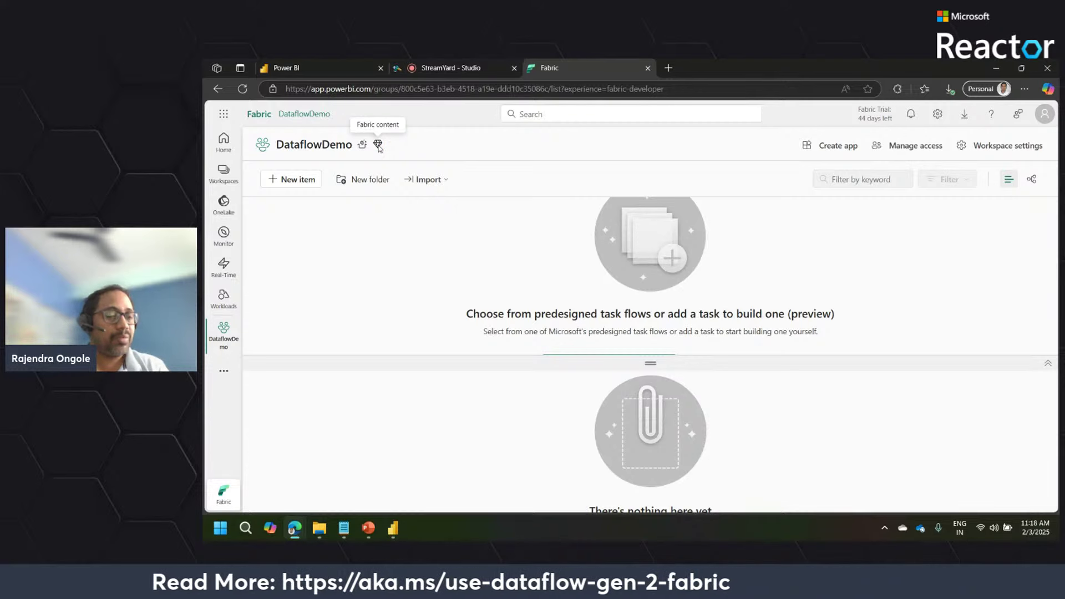
Find the Lakehouse item type by filtering for "lake" and create a lakehouse named DFDemo in the DataflowDemo workspace
left_click(377, 144)
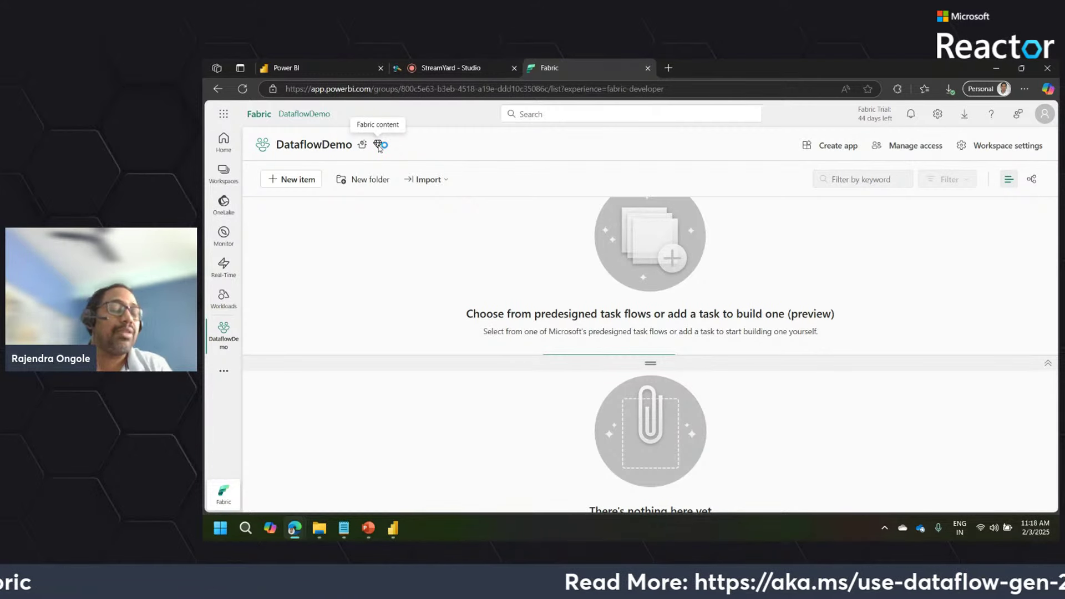
left_click(304, 186)
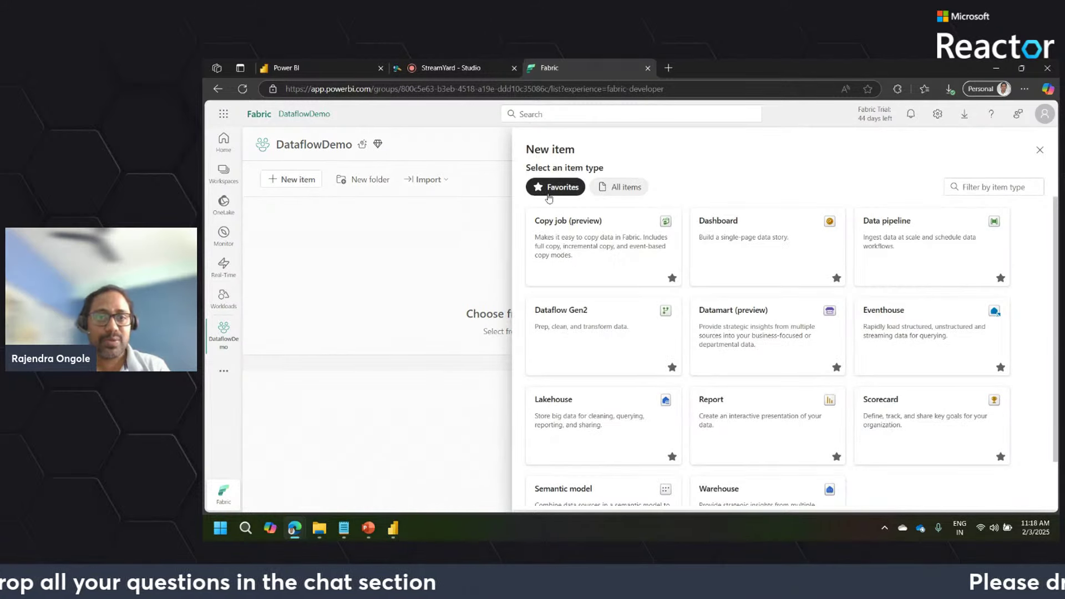
left_click(930, 270)
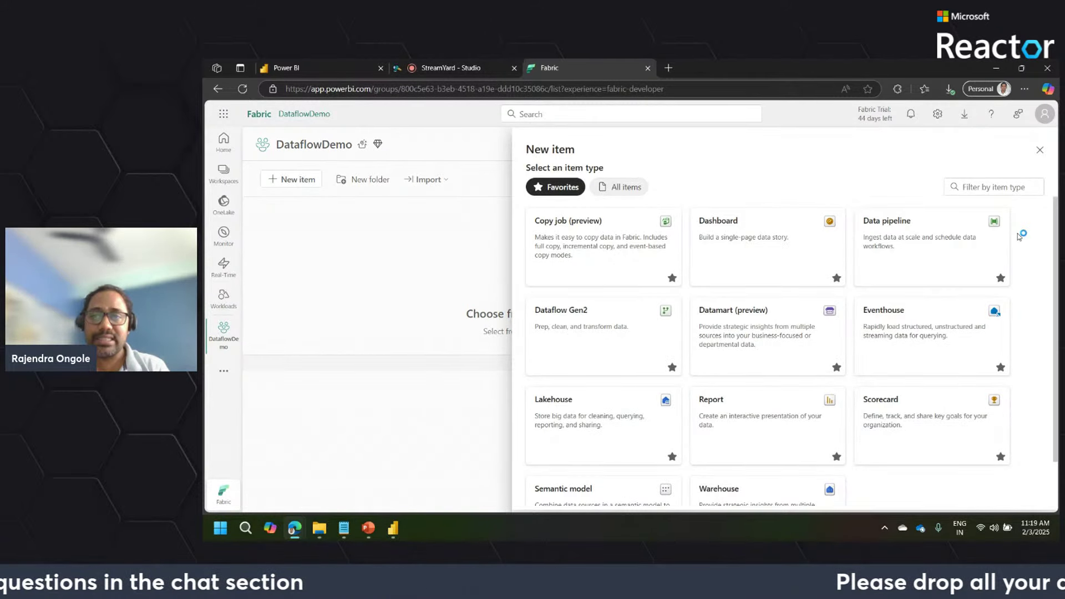
left_click(1012, 188)
type("lake")
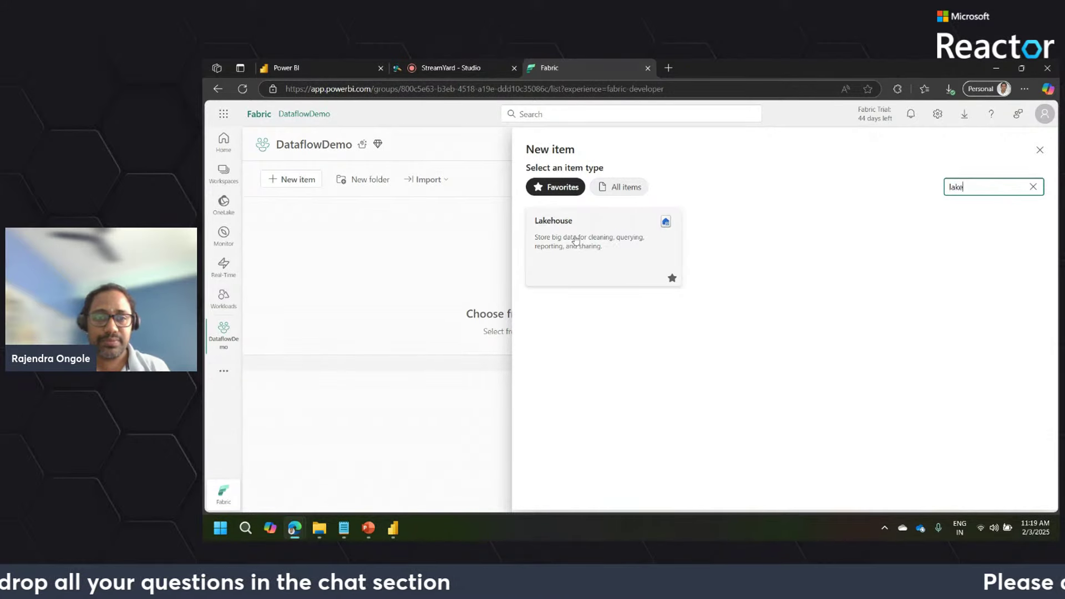
left_click(576, 240)
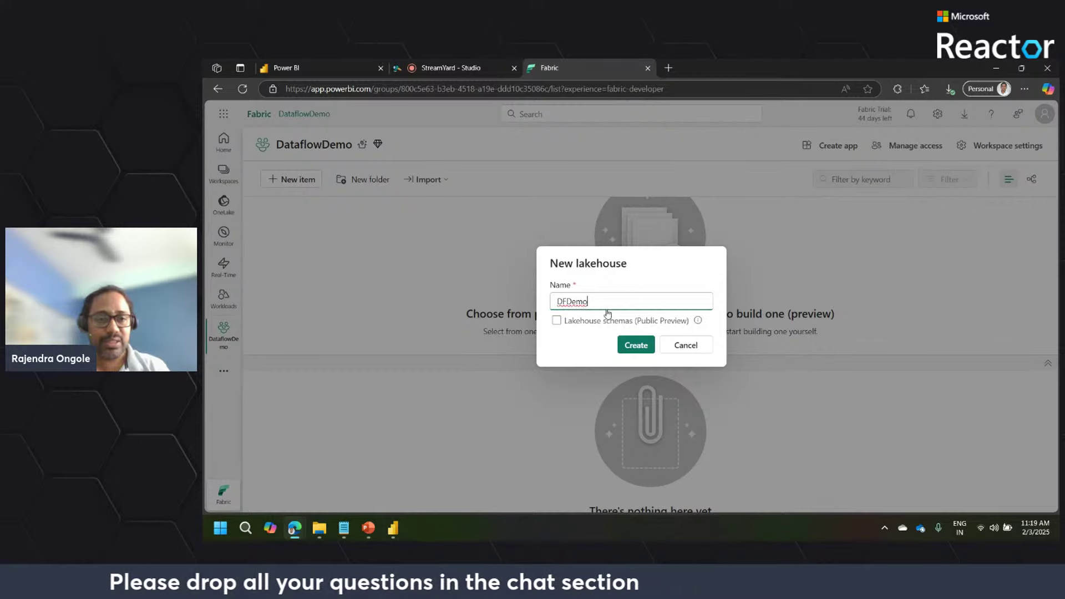
left_click(637, 350)
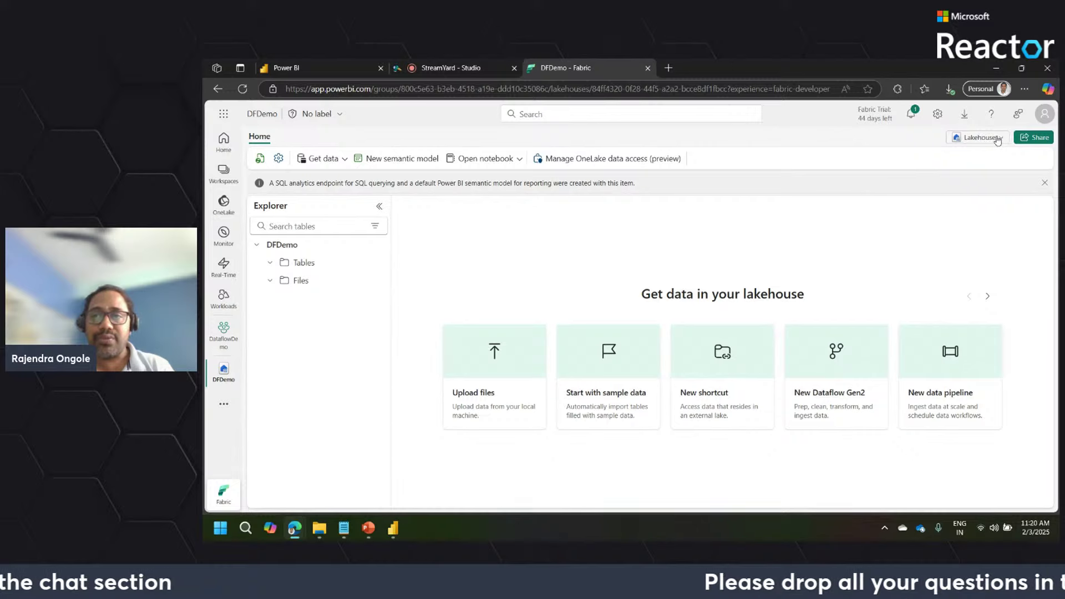
Check the lakehouse's view modes, including SQL analytics endpoint, while staying in the Lakehouse mode
left_click(980, 139)
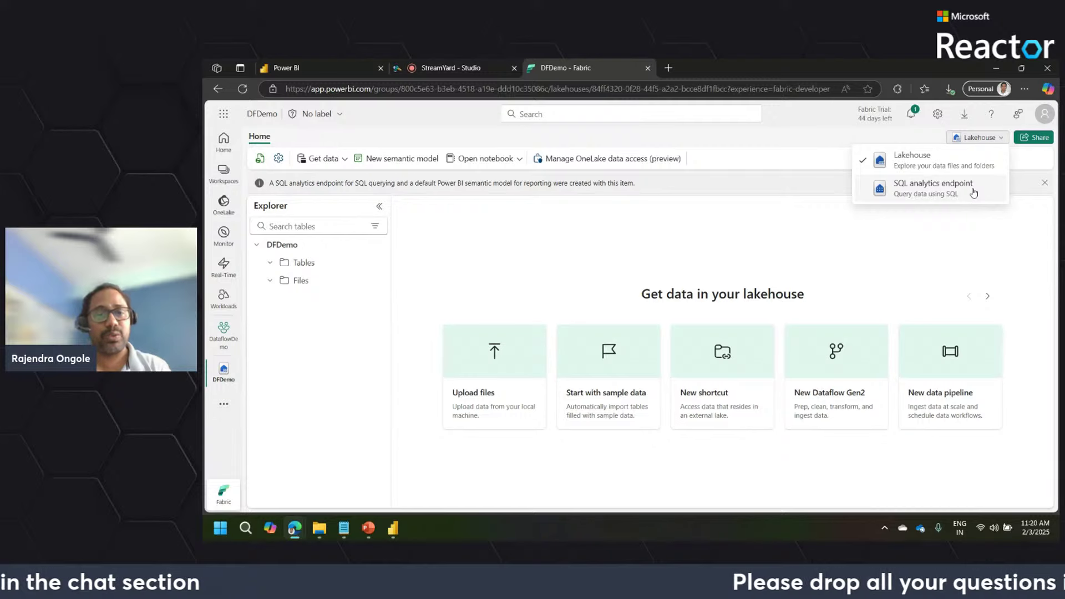
left_click(737, 267)
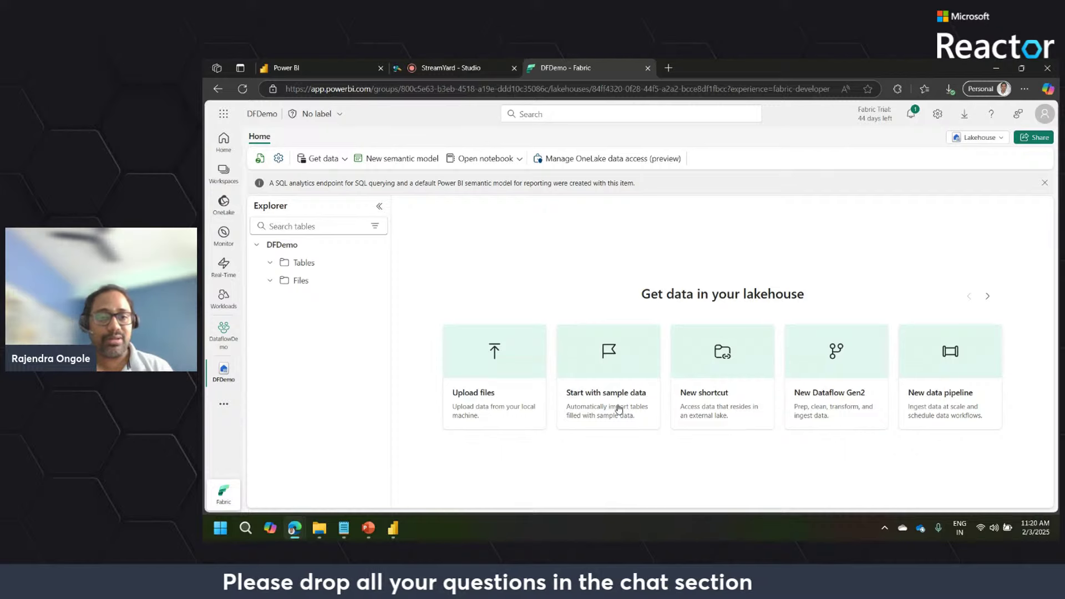
Examine the internal and external sources for a new shortcut, including the Microsoft OneLake items, and leave without creating one
left_click(720, 403)
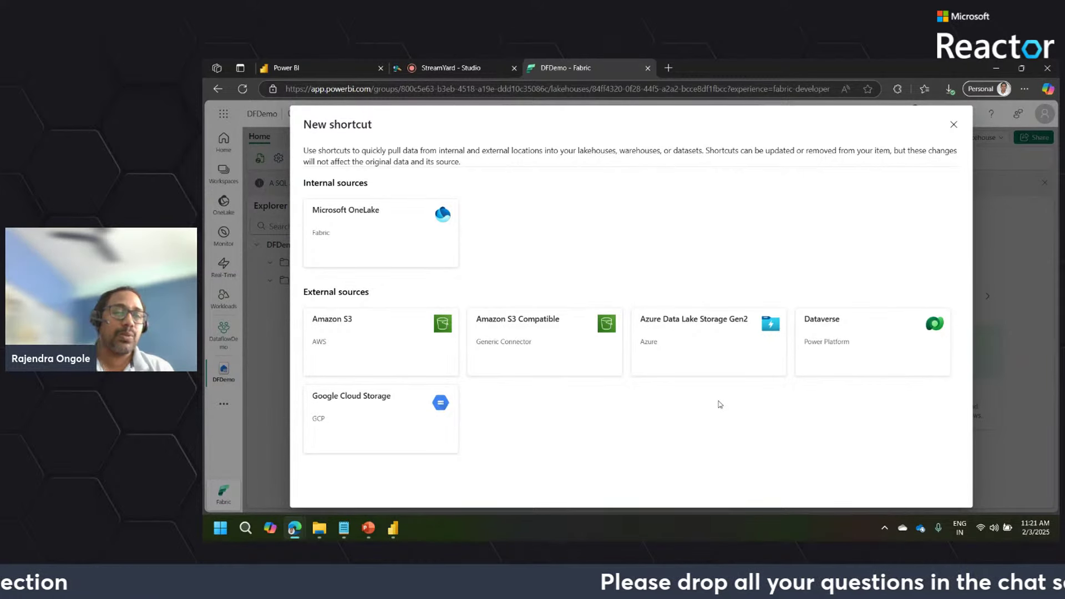
left_click(390, 229)
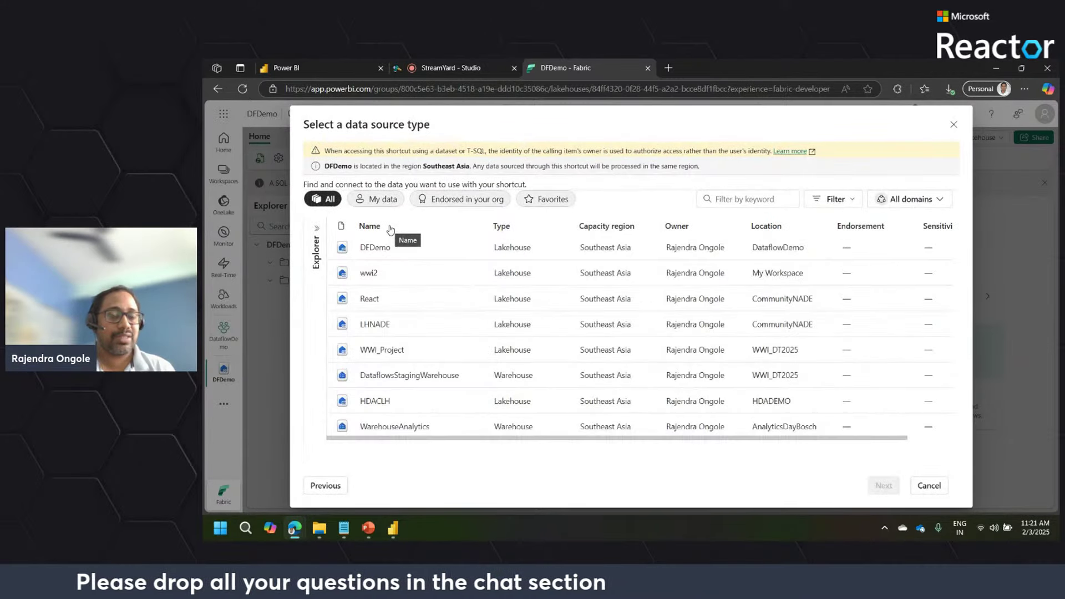
left_click(382, 348)
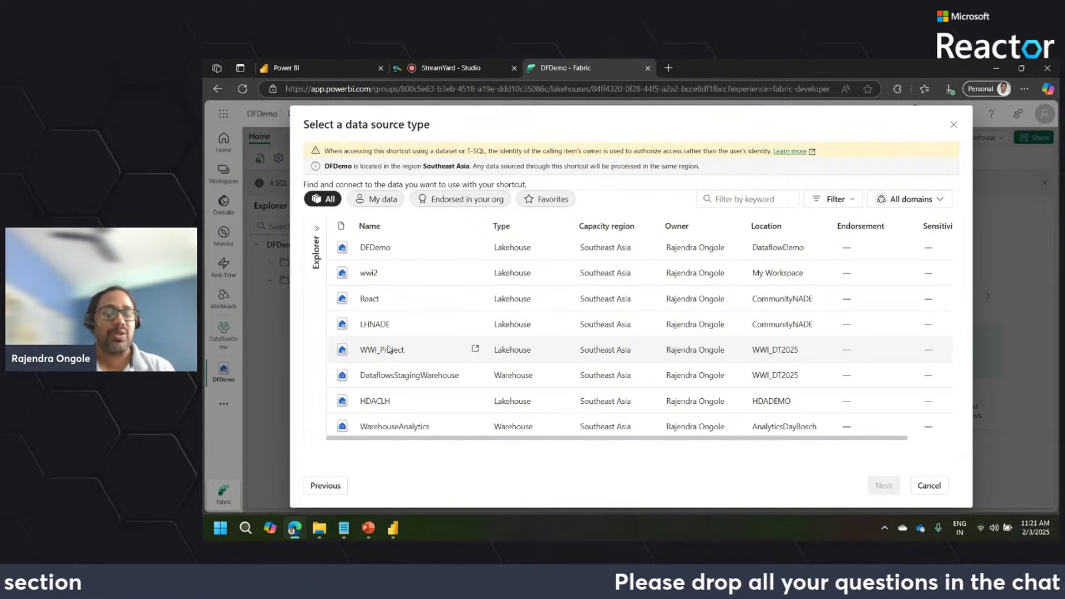
left_click(929, 486)
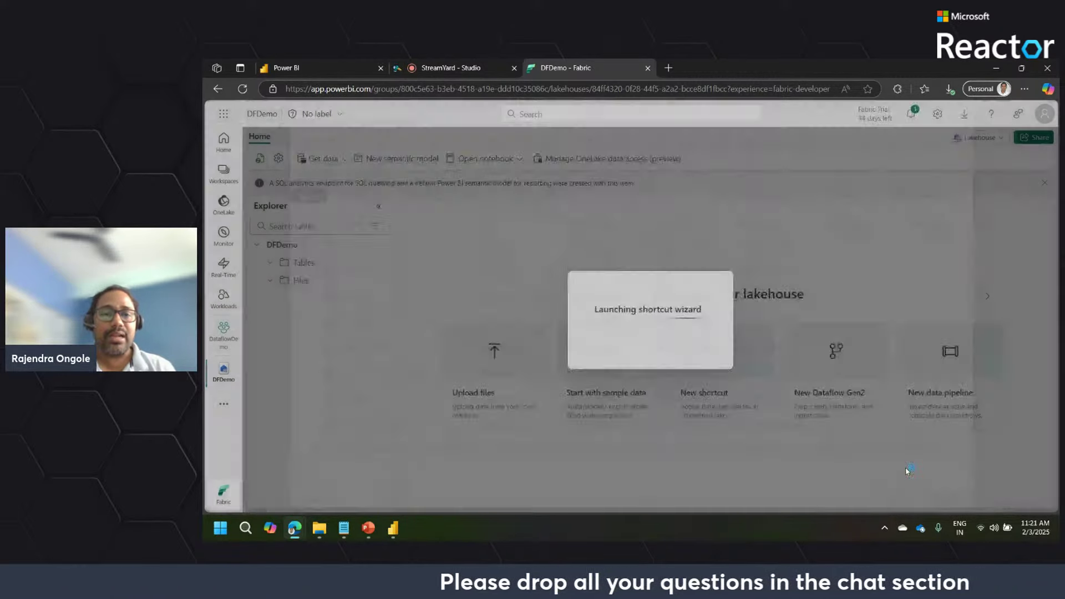
left_click(709, 372)
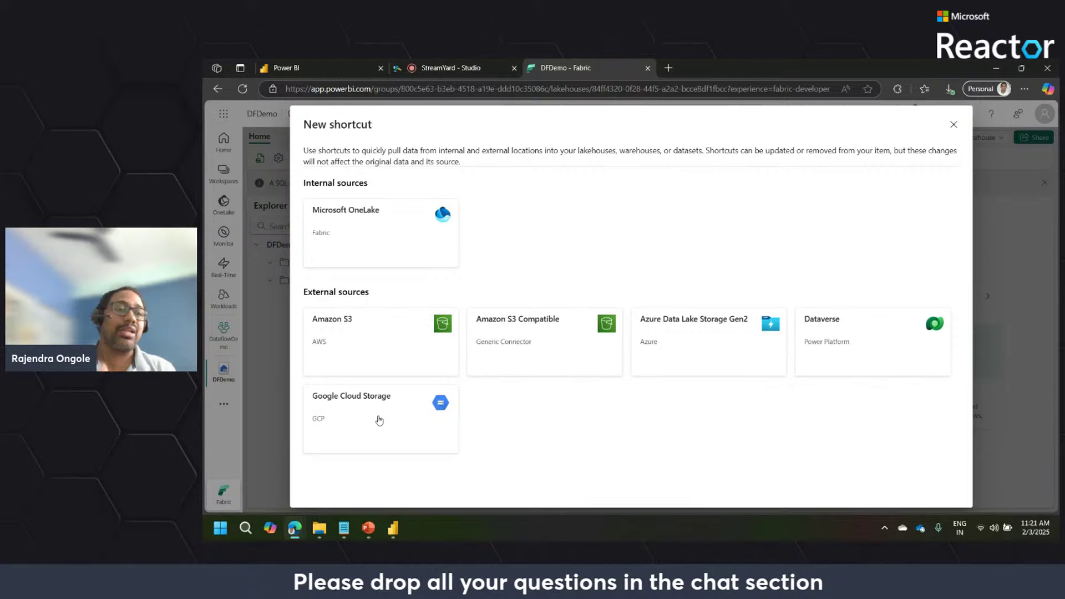
left_click(953, 124)
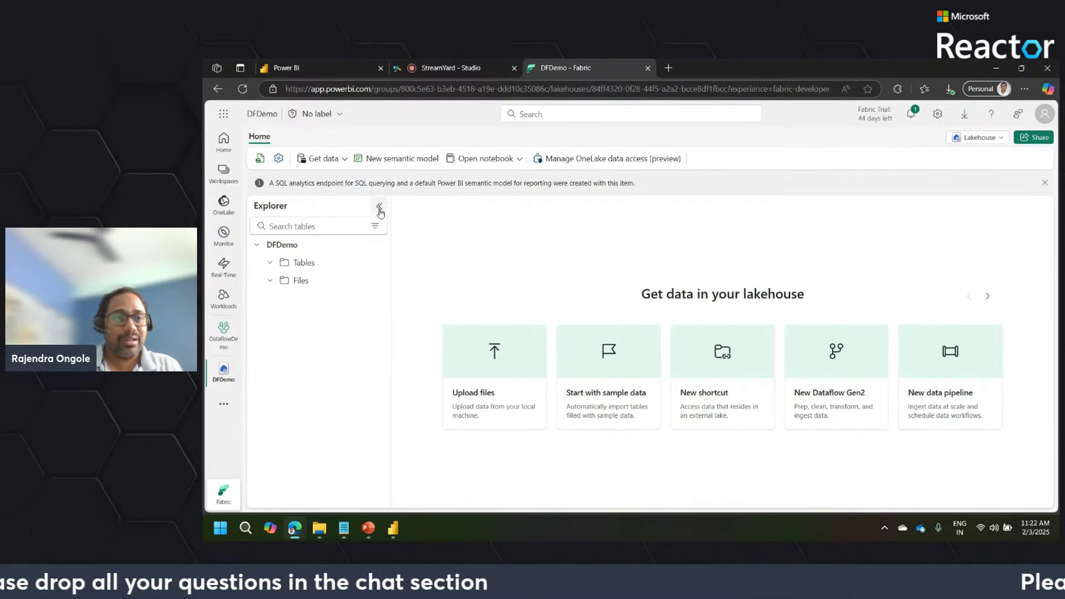
Review the lakehouse's options for getting data, including the notebook and Eventstream ones
left_click(345, 161)
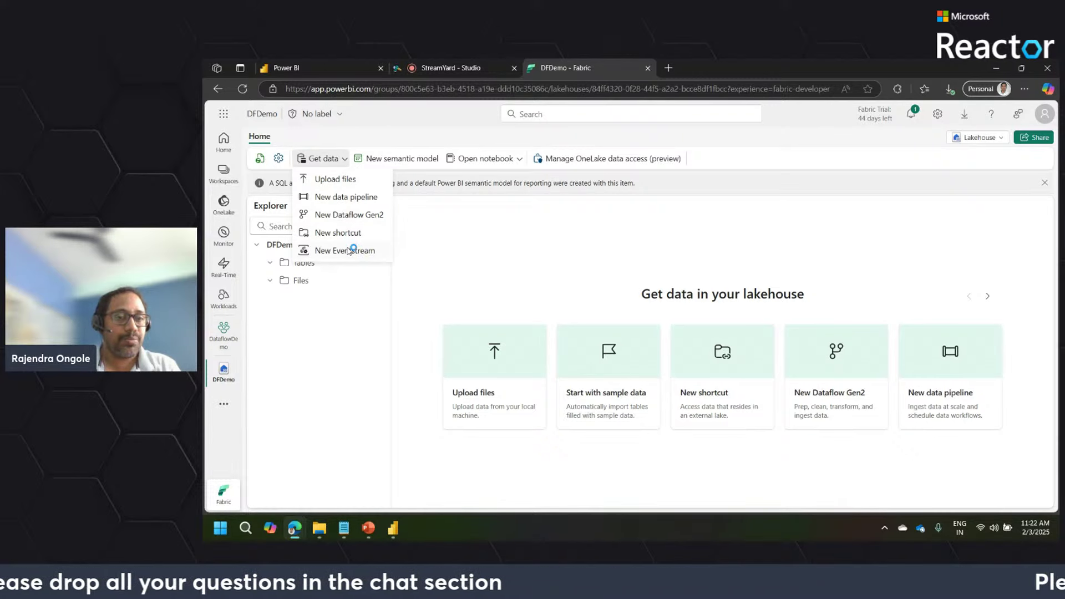
left_click(804, 274)
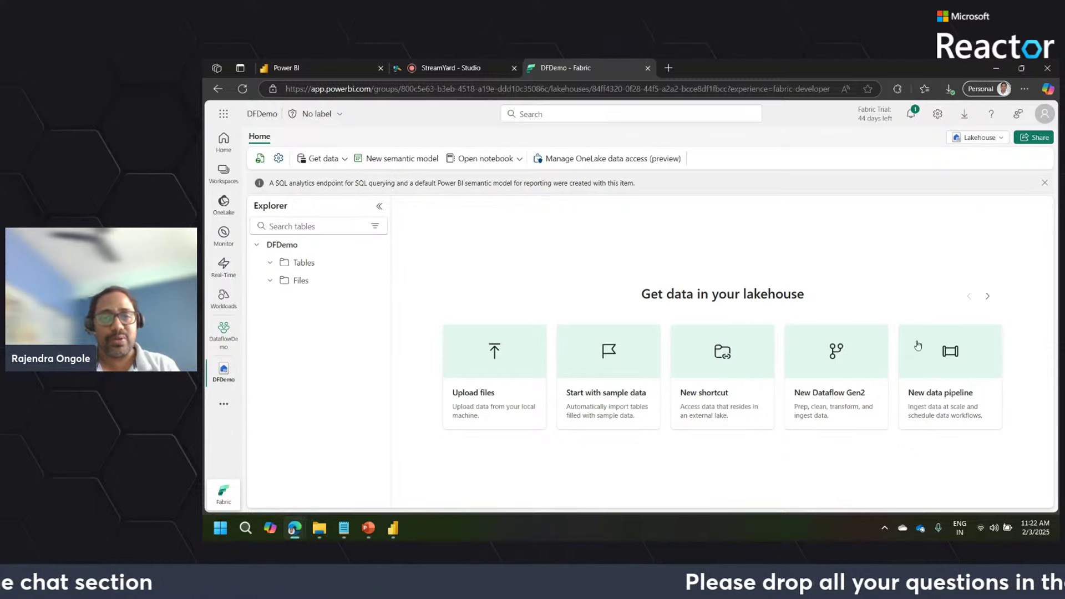
left_click(987, 296)
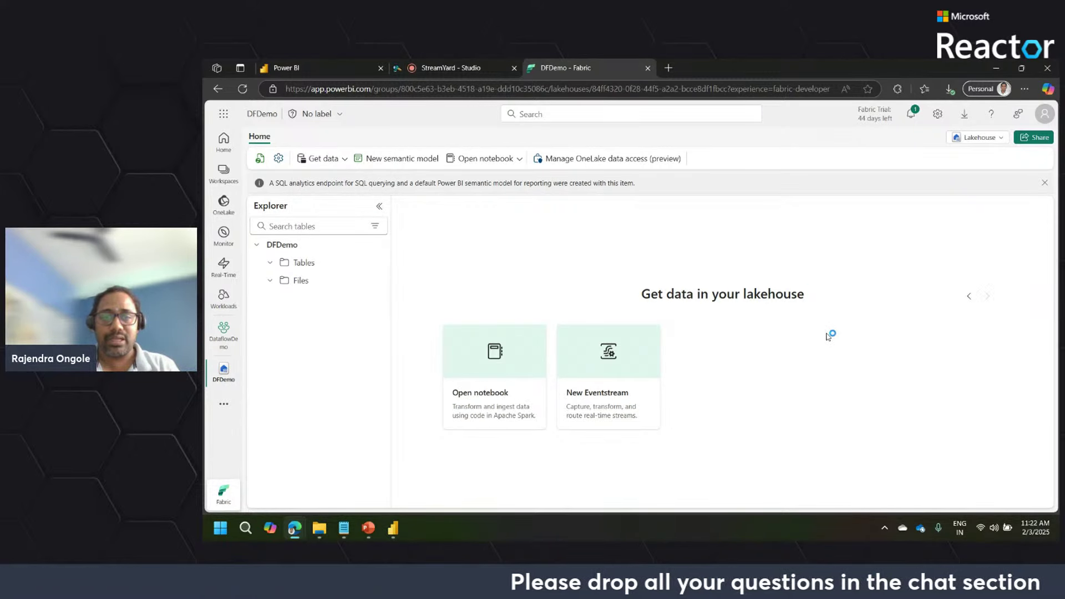
left_click(969, 298)
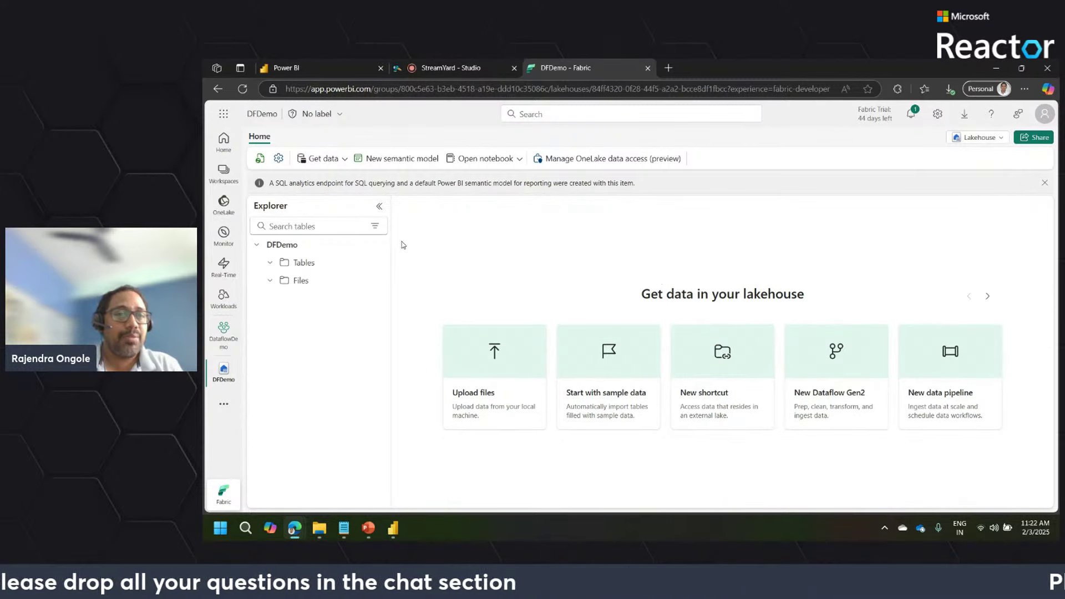
Create a new Dataflow Gen2 from the DFDemo lakehouse and look up the orders file in the DataflowGen2 folder while it loads
left_click(338, 159)
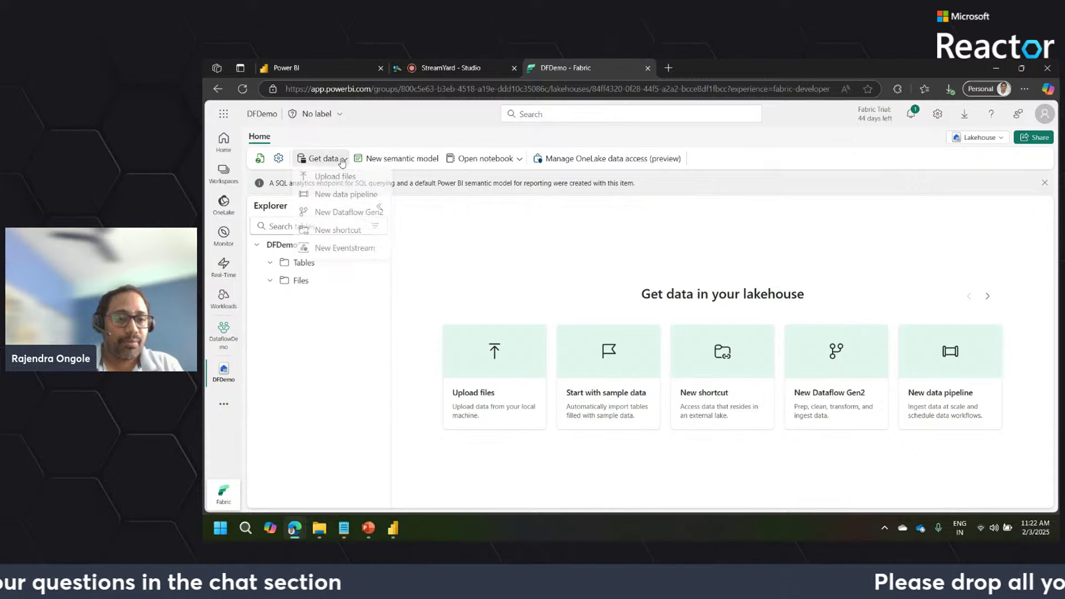
left_click(345, 216)
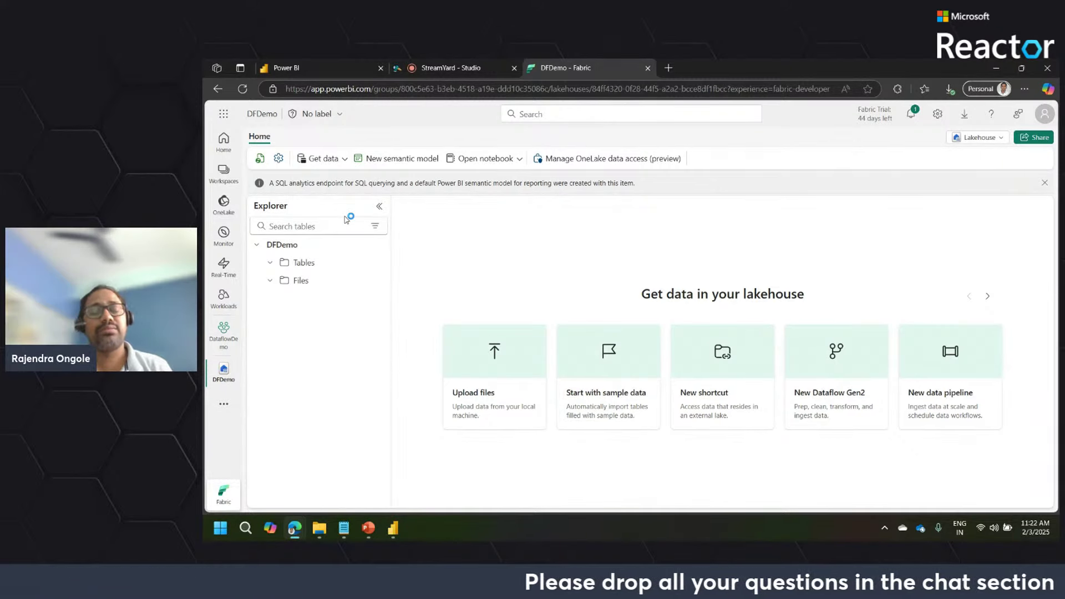
mouse_move(320, 530)
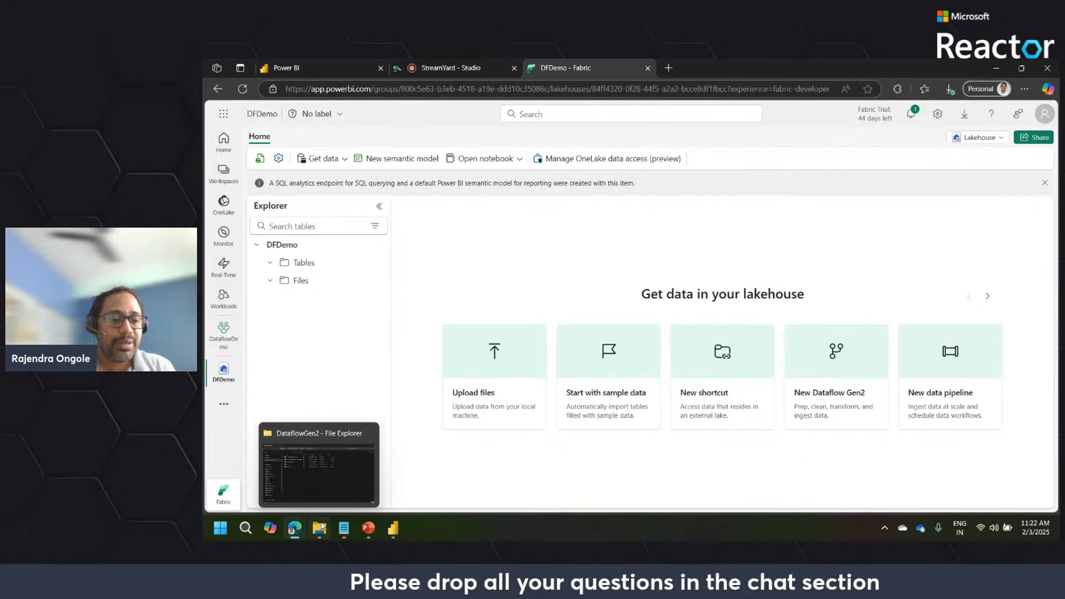
left_click(324, 476)
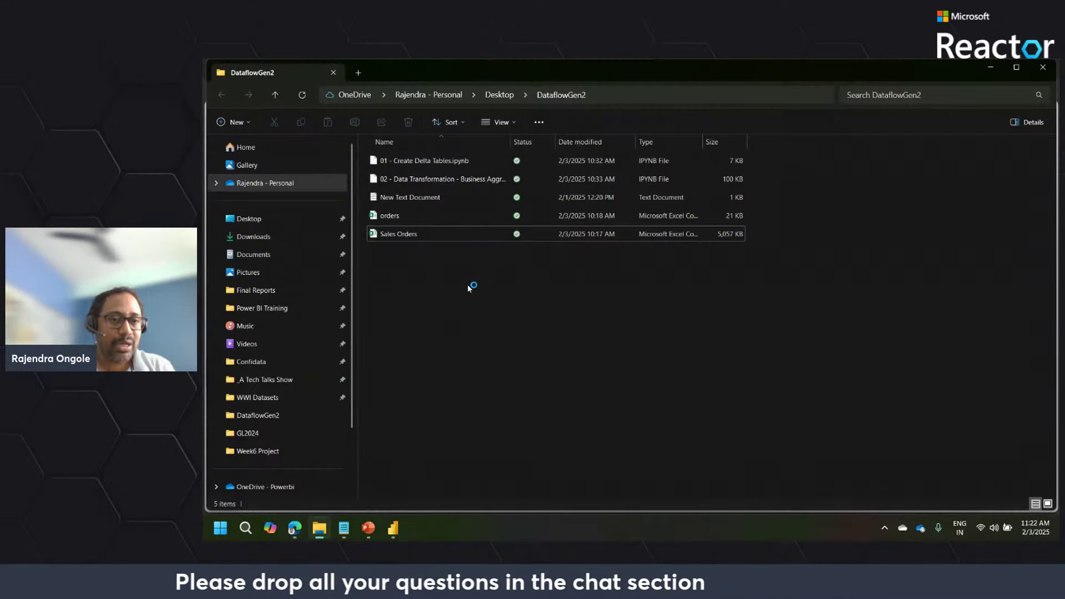
left_click(395, 216)
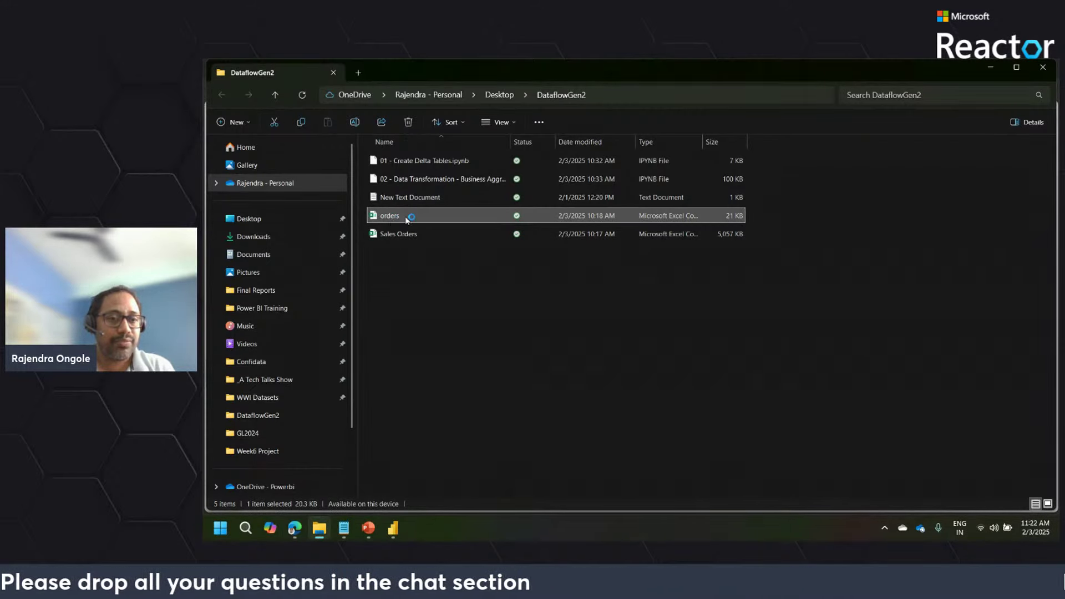
left_click(991, 68)
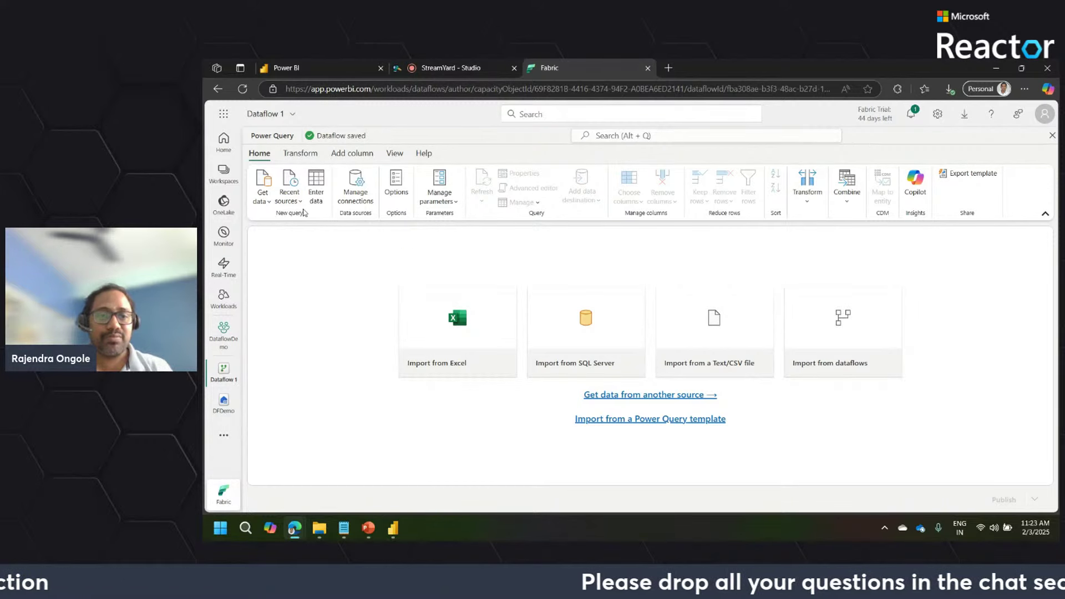
Examine the complete list of new data sources for the dataflow and leave without choosing one
left_click(269, 204)
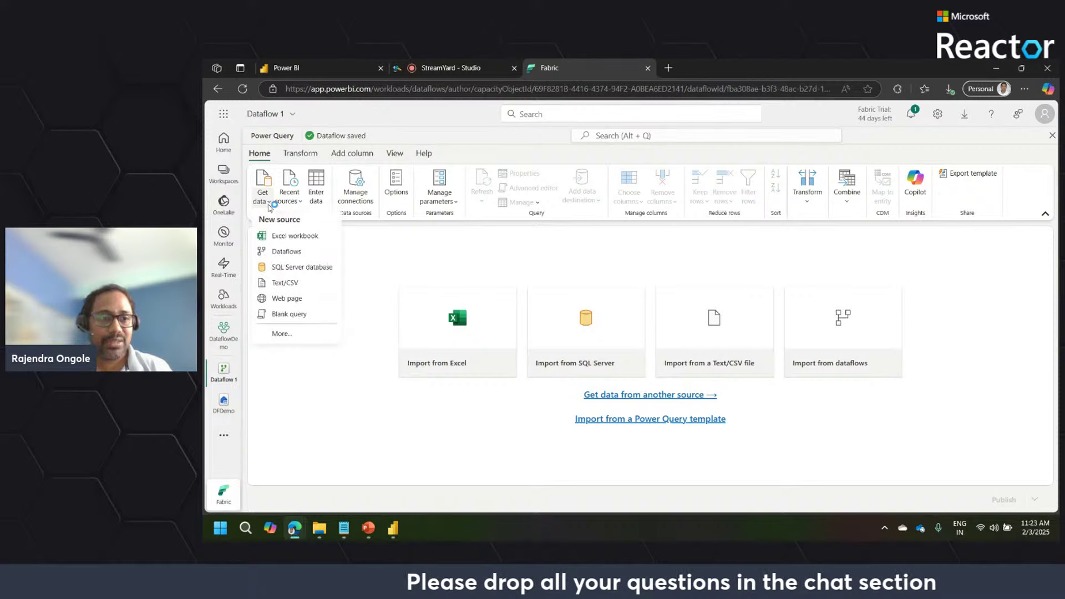
left_click(283, 335)
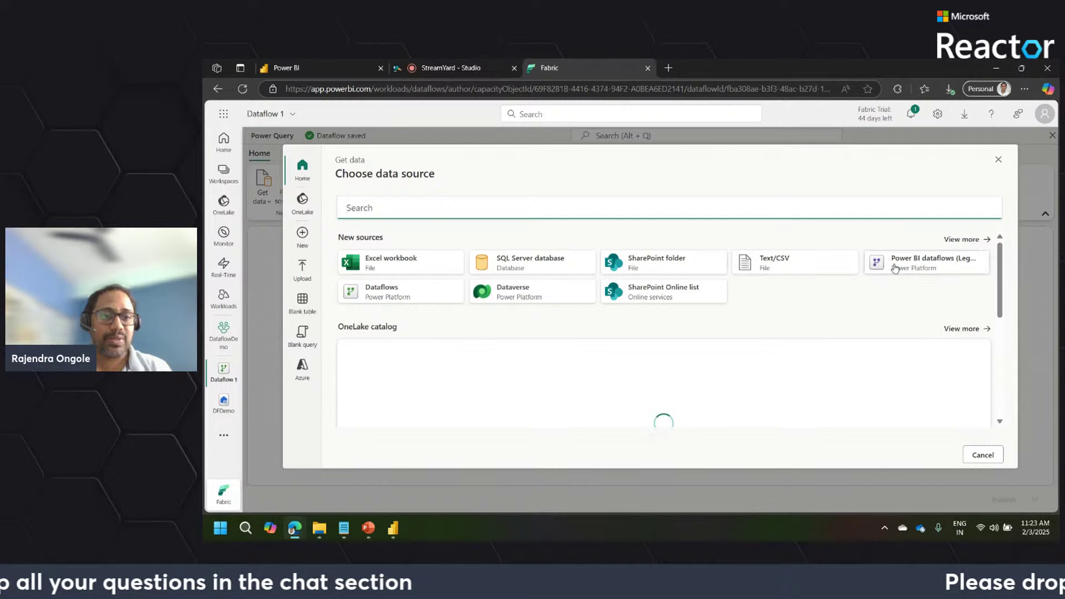
left_click(969, 242)
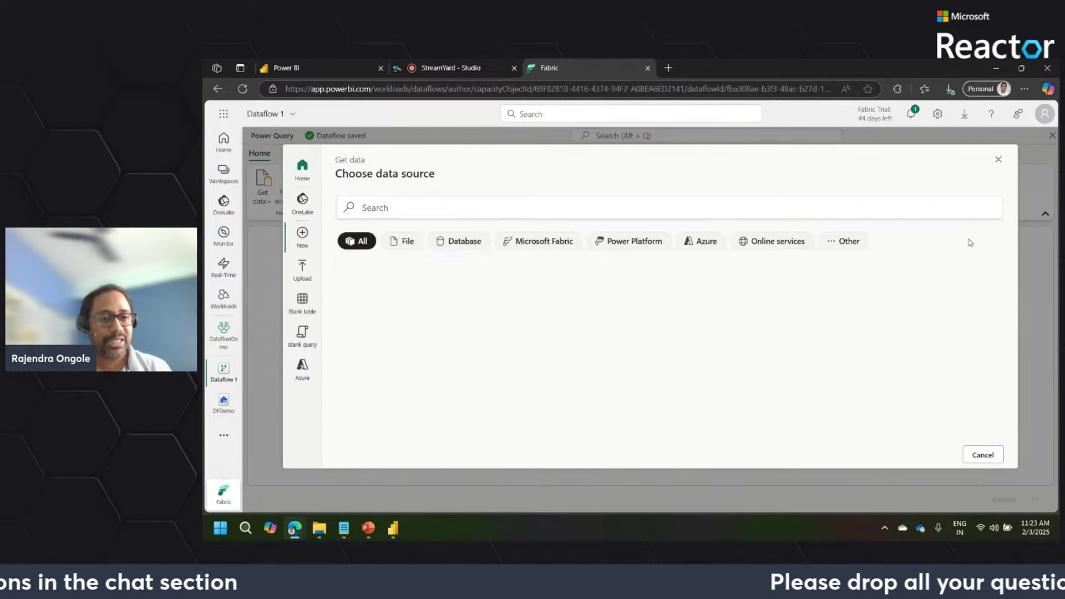
scroll(1001, 258, "down", 1)
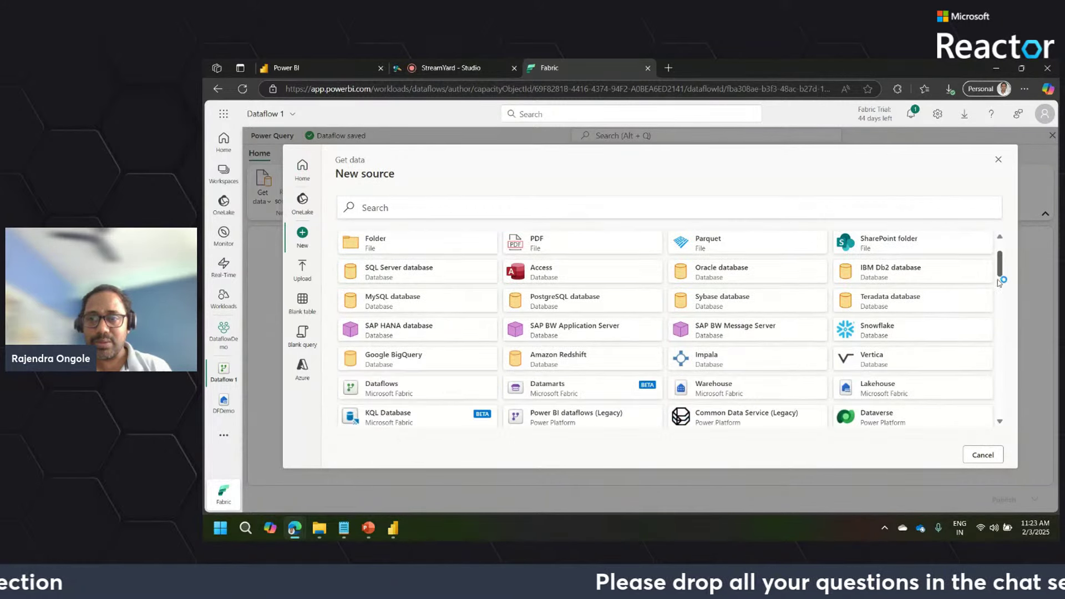
scroll(1001, 282, "down", 3)
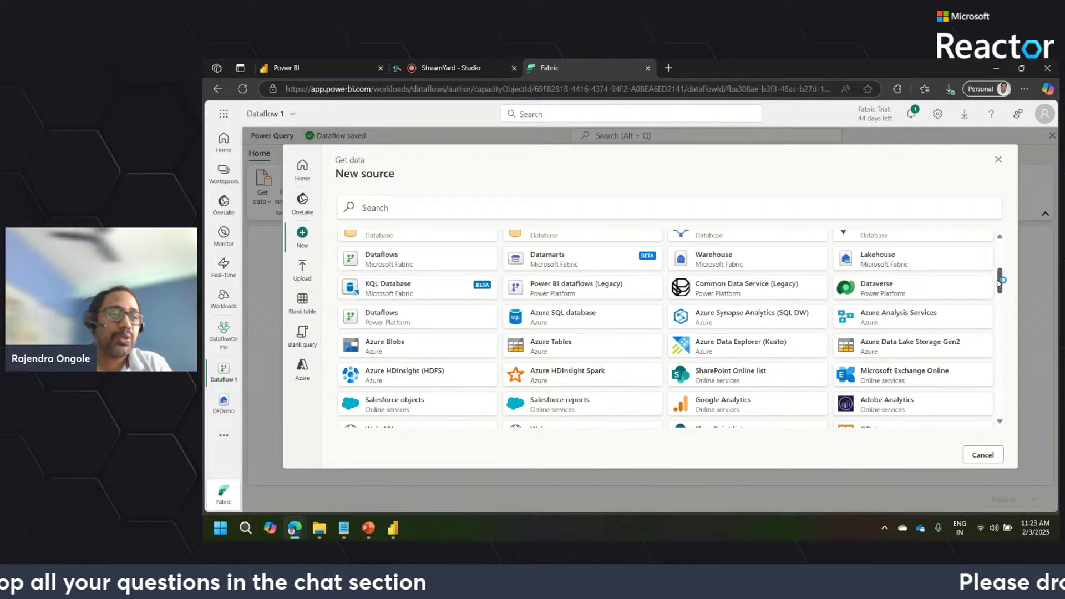
left_click_drag(998, 283, 1008, 436)
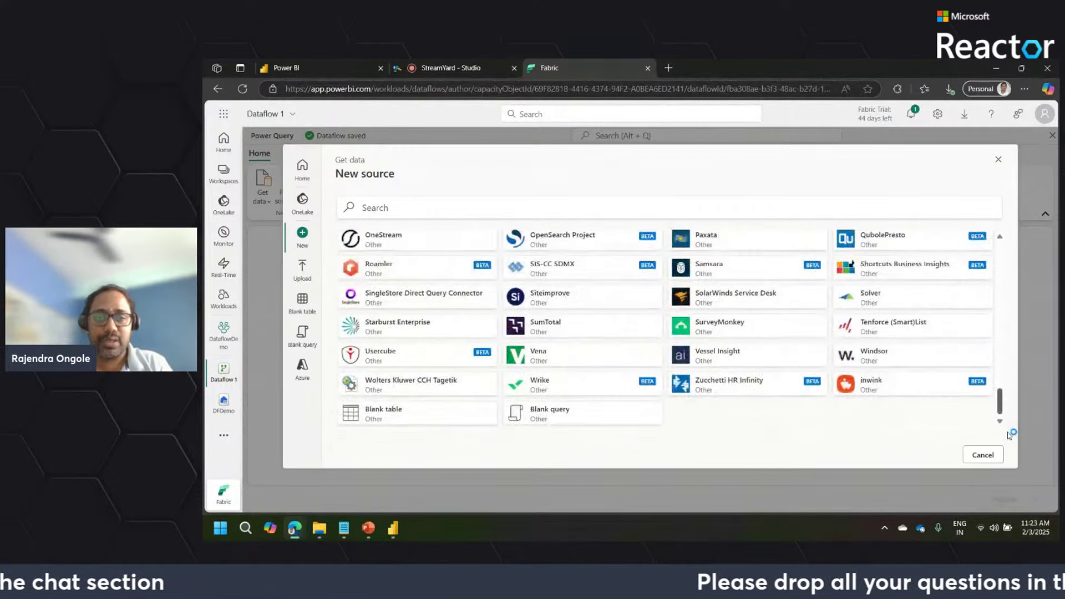
left_click(983, 455)
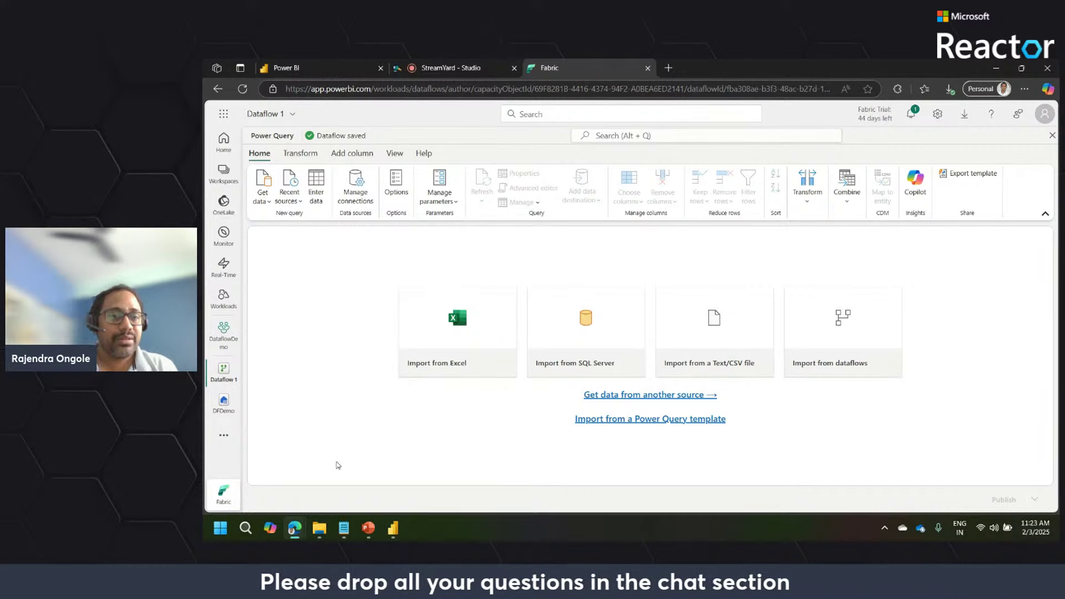
Open the orders file from the DataflowGen2 folder in Excel, fit all columns to their contents and close it without saving
mouse_move(317, 526)
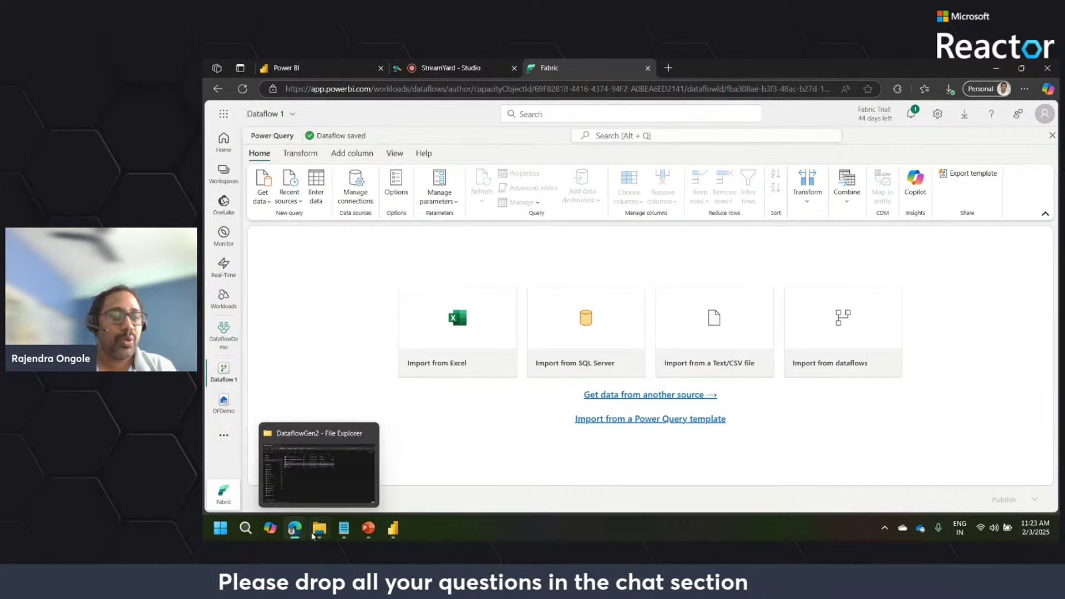
left_click(330, 482)
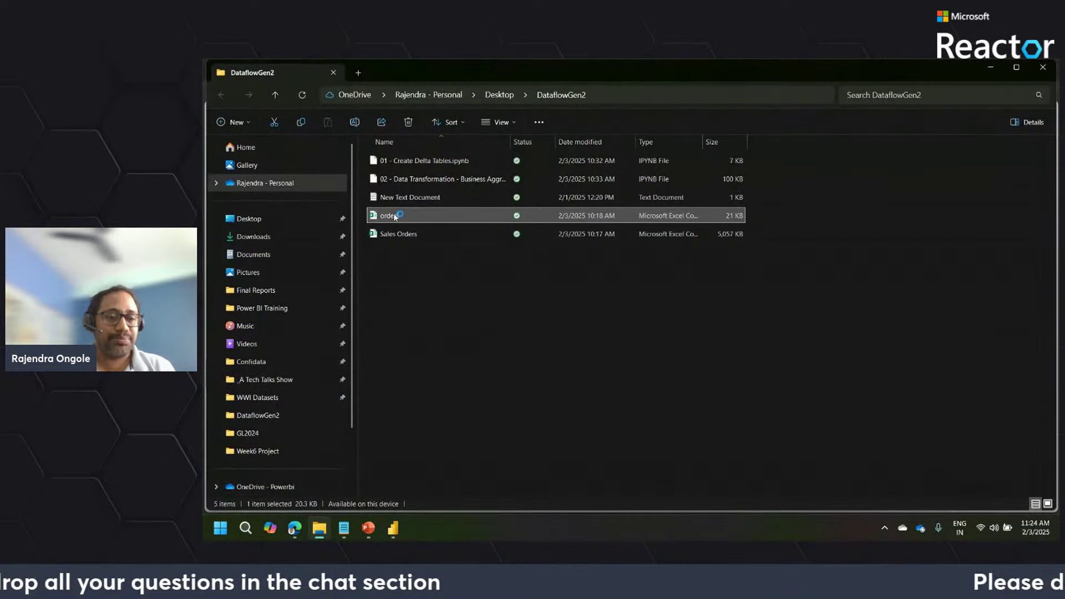
left_click(433, 332)
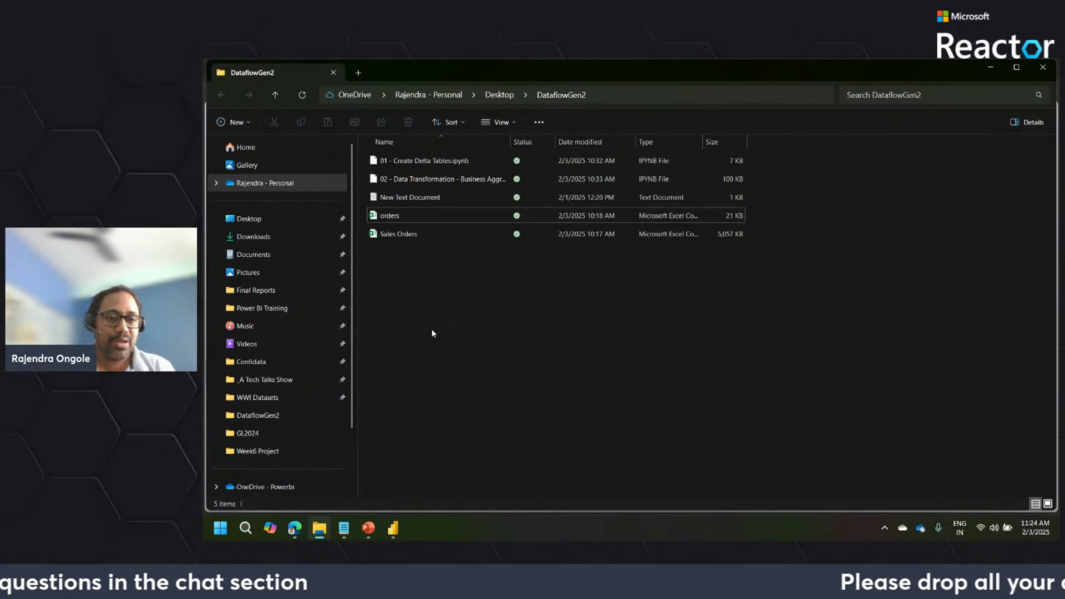
left_click(389, 218)
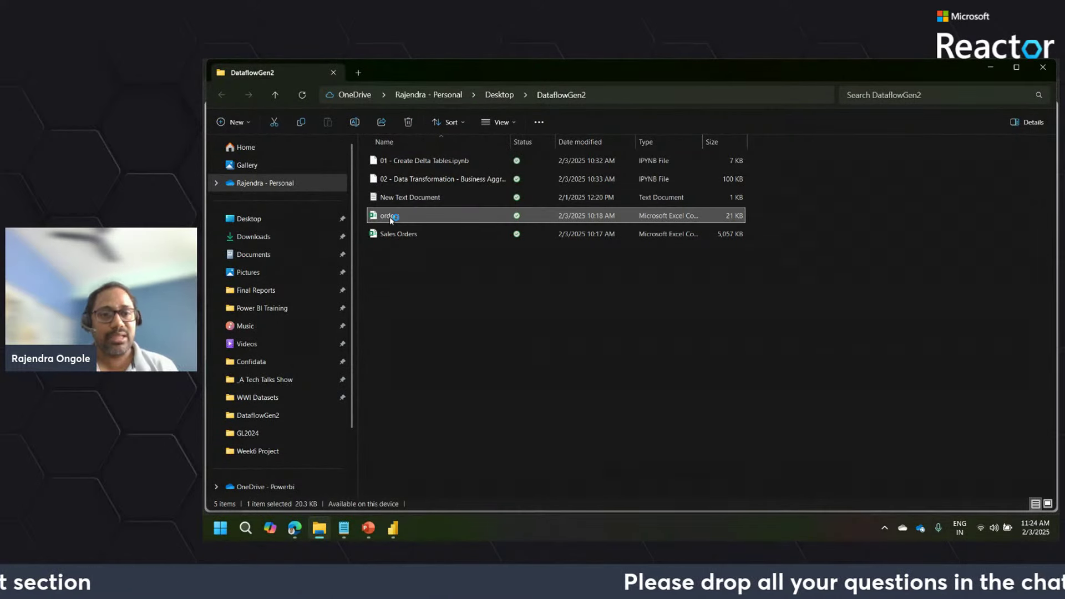
double_click(390, 217)
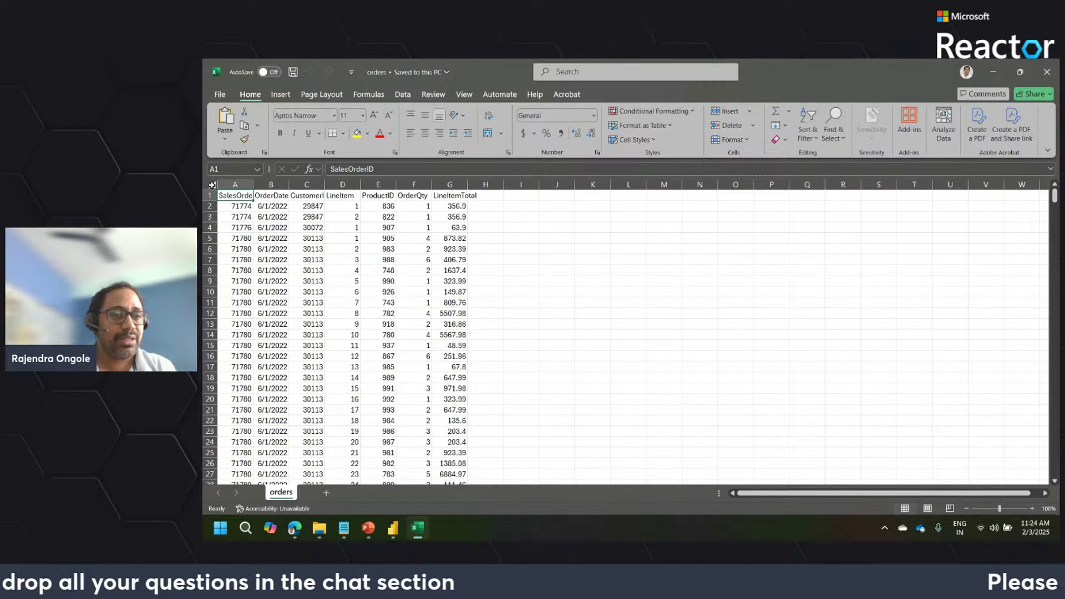
left_click(212, 185)
double_click(253, 184)
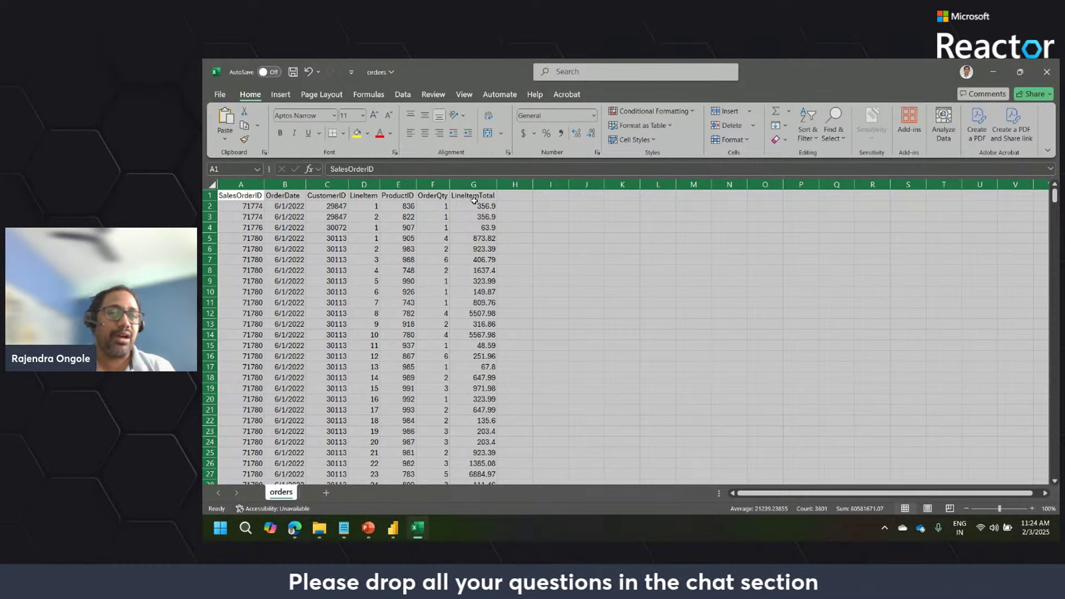
left_click(1048, 67)
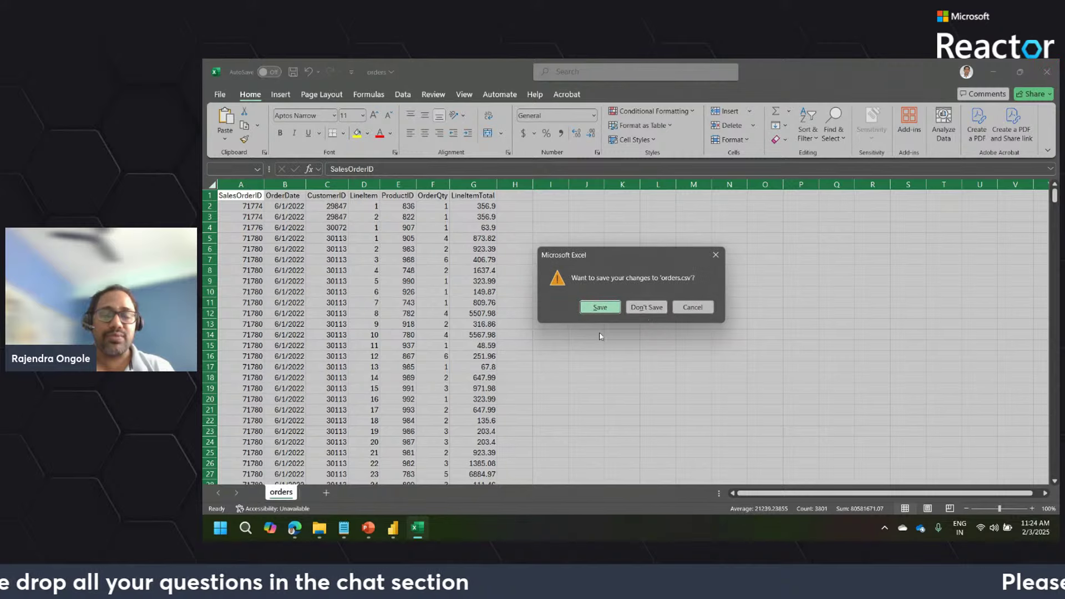
left_click(646, 308)
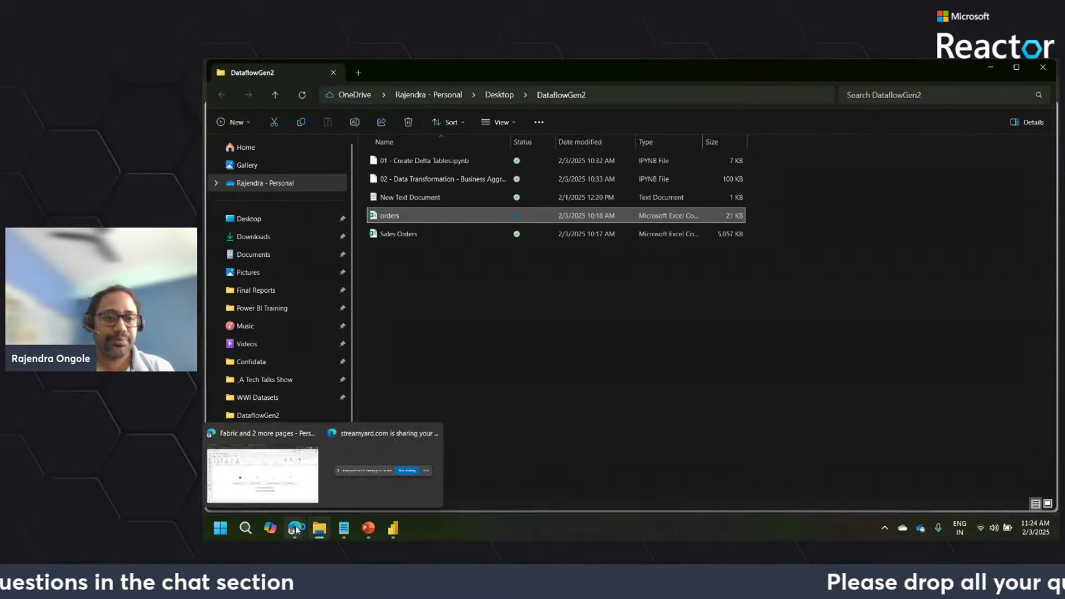
Widen the Type column in File Explorer to read the orders file's full type, and return to the Fabric dataflow
double_click(704, 140)
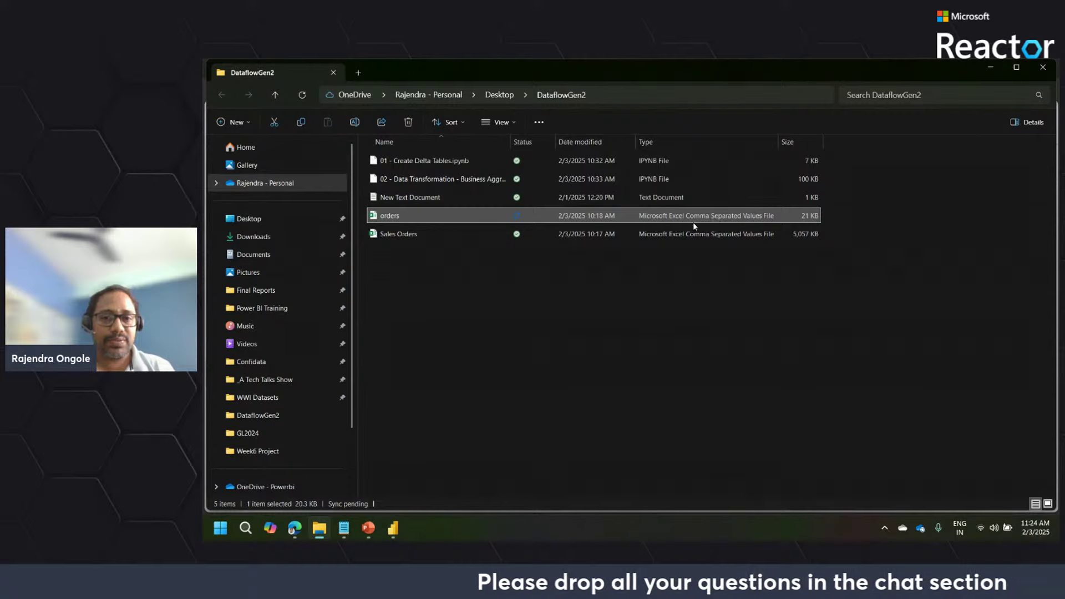
double_click(702, 222)
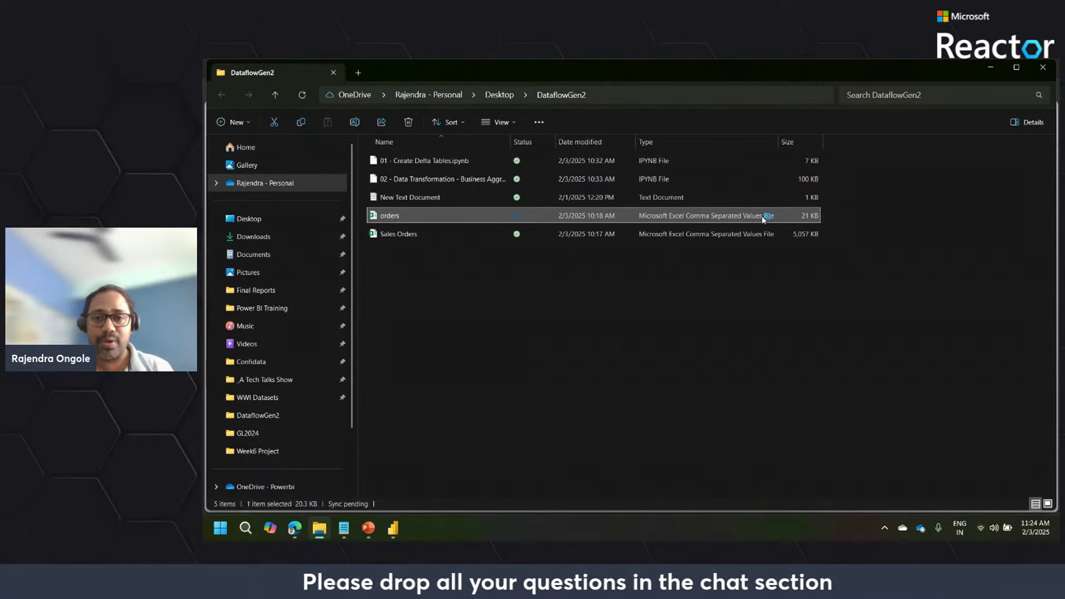
mouse_move(298, 529)
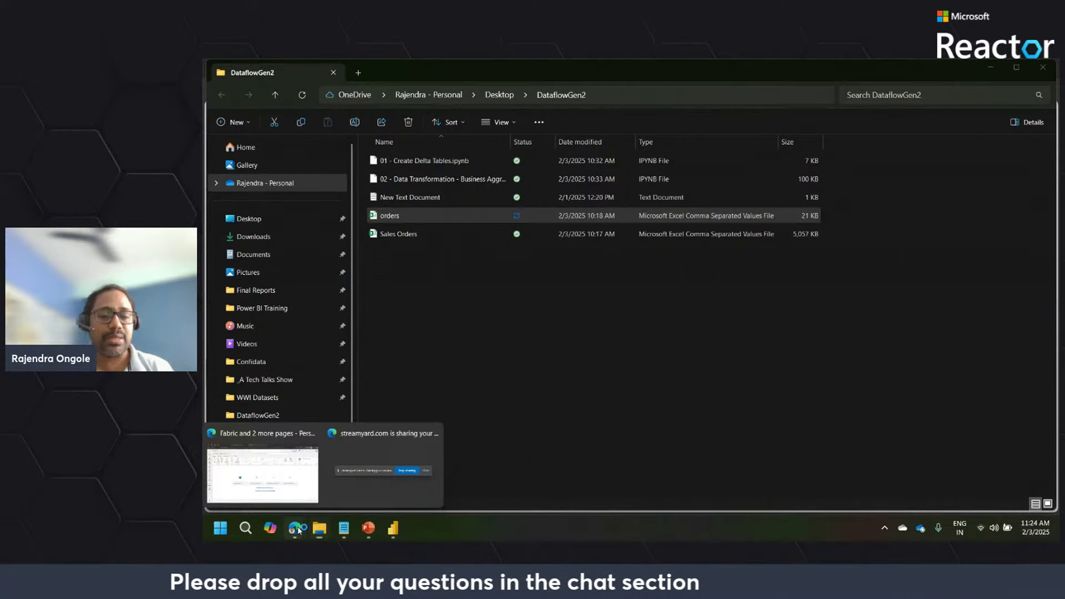
left_click(293, 476)
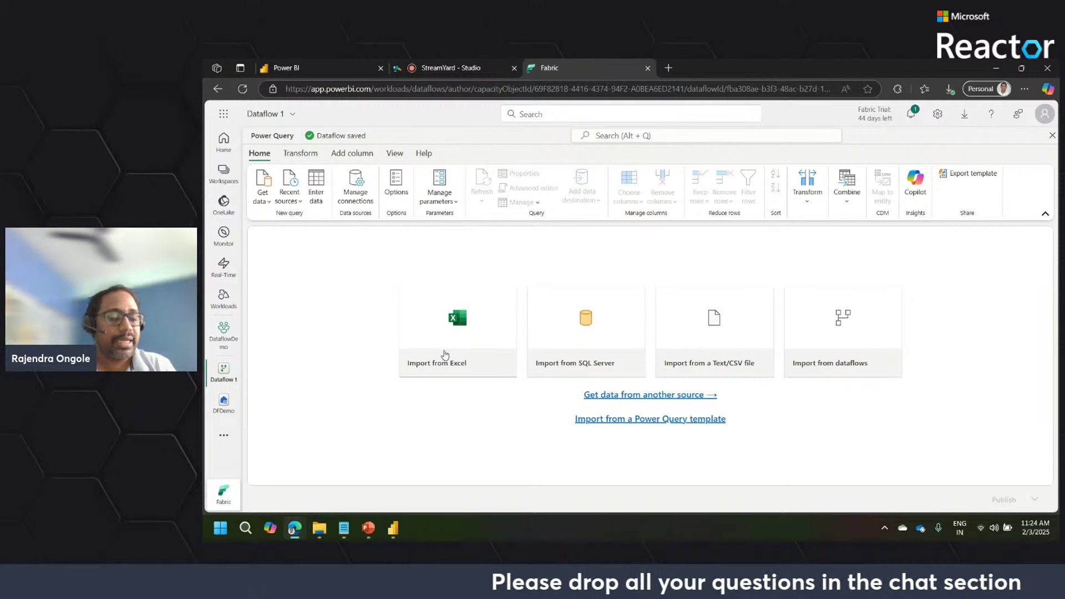
Start a Text/CSV import, upload the orders file from the DataflowGen2 folder and continue to the file preview
left_click(709, 342)
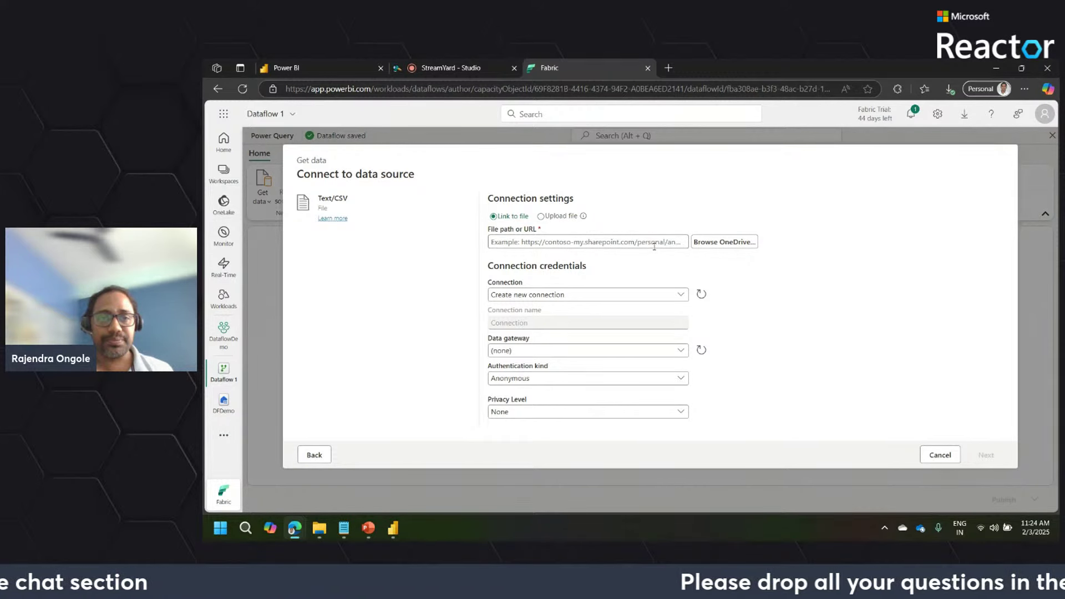
left_click(540, 217)
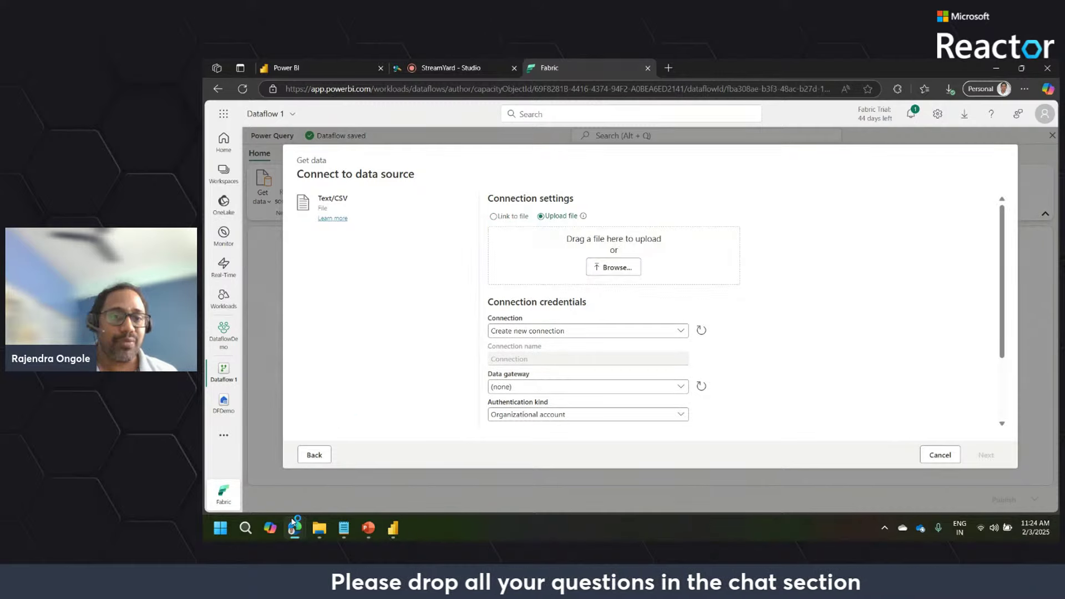
left_click(319, 527)
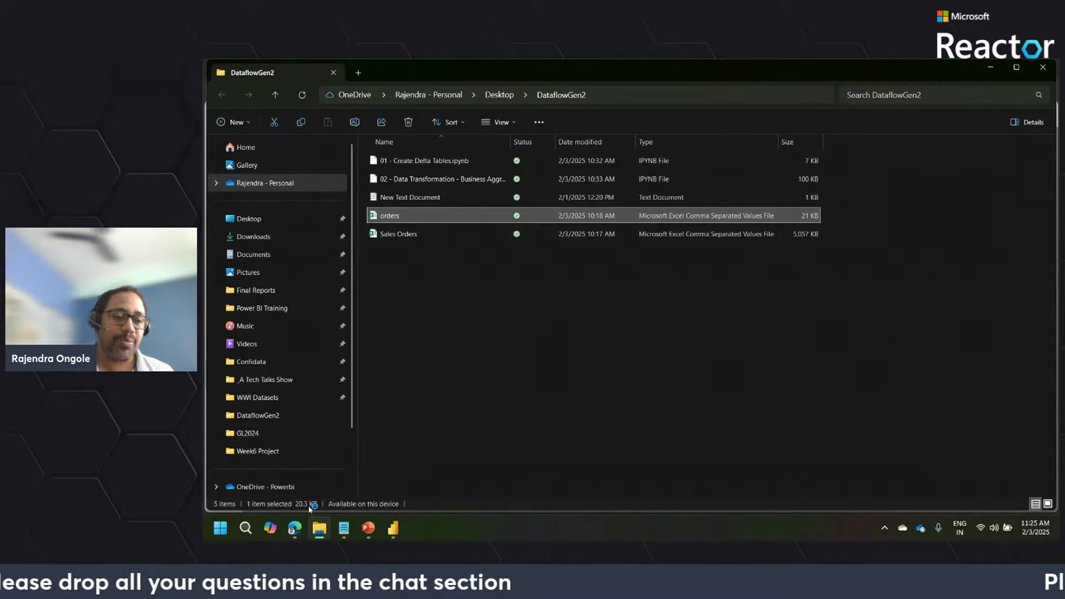
left_click(294, 528)
left_click(298, 470)
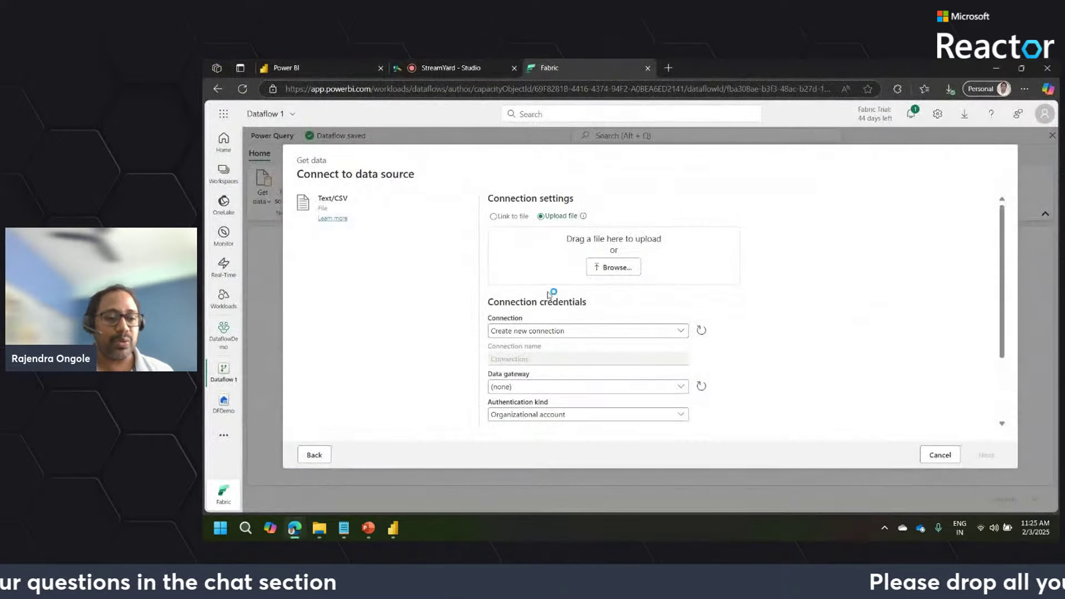
left_click(613, 267)
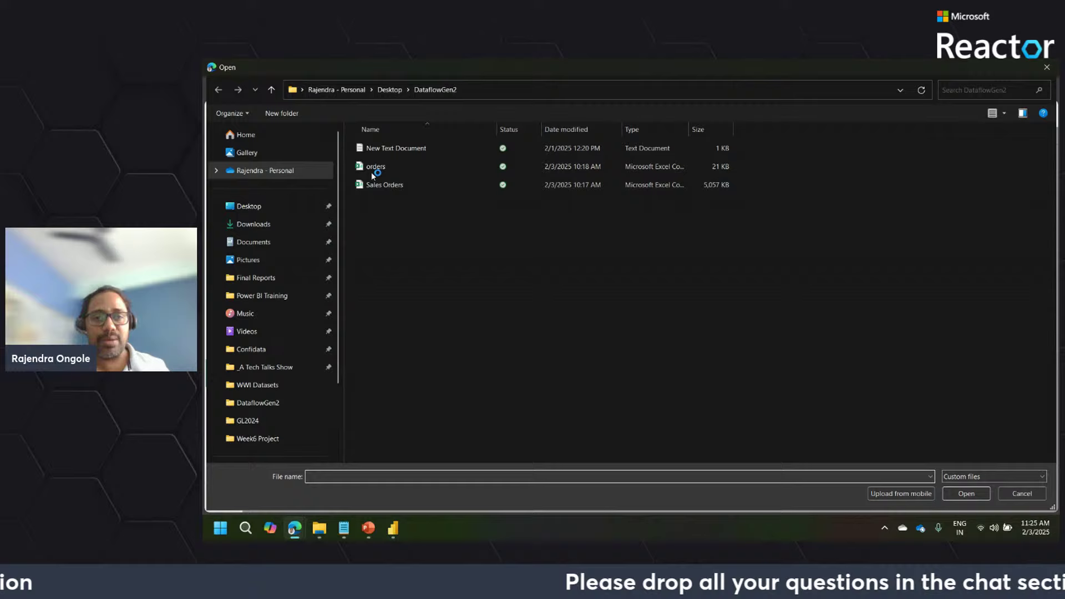
left_click(371, 167)
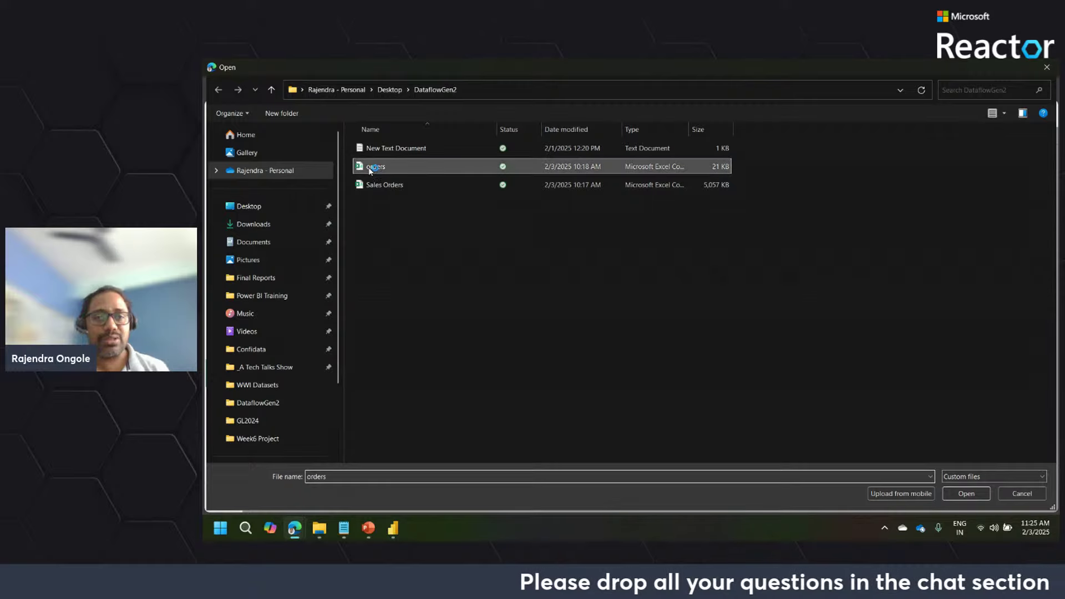
left_click(970, 494)
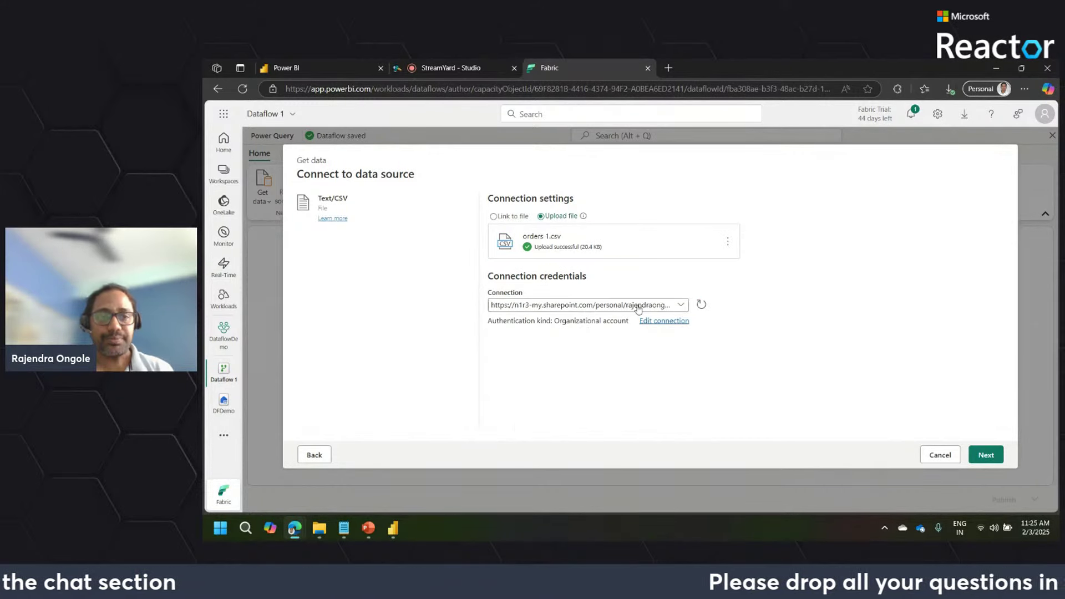
left_click(983, 458)
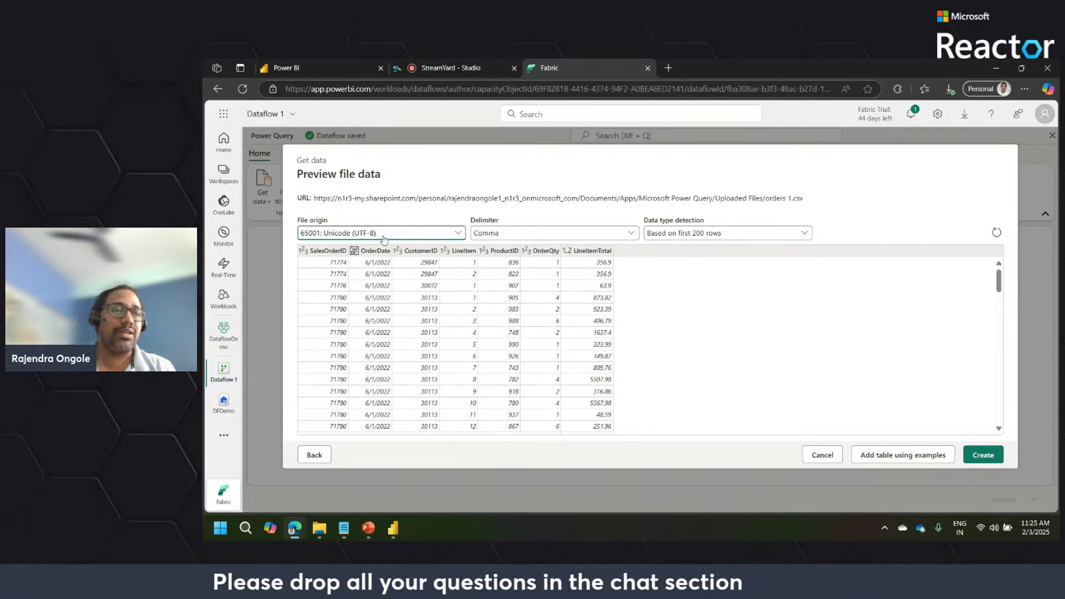
Base data type detection on the first 200 rows, create the orders query and select its OrderDate column
left_click(717, 237)
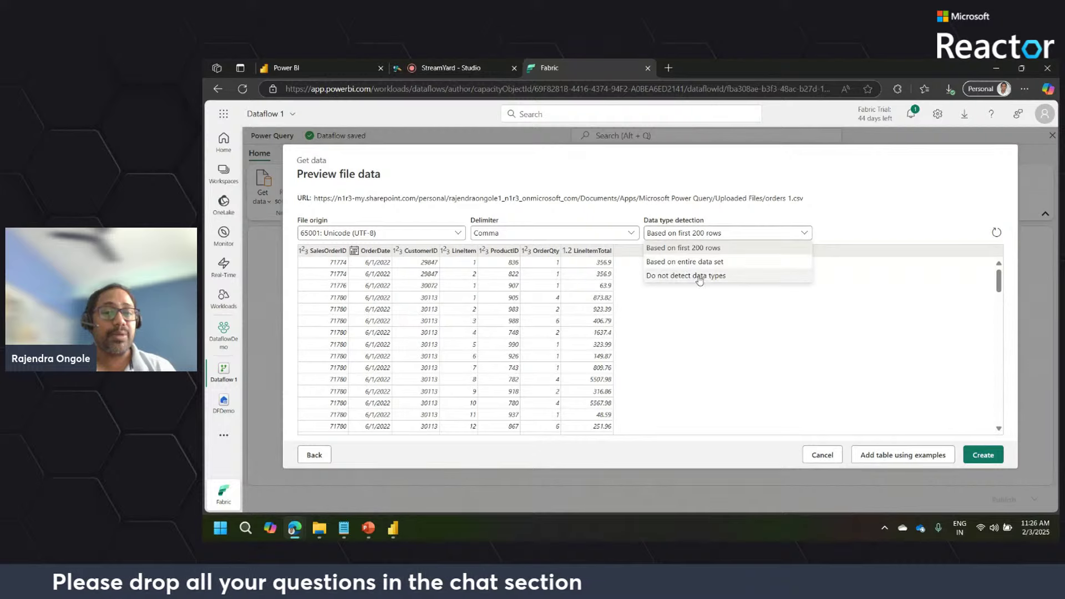
left_click(697, 249)
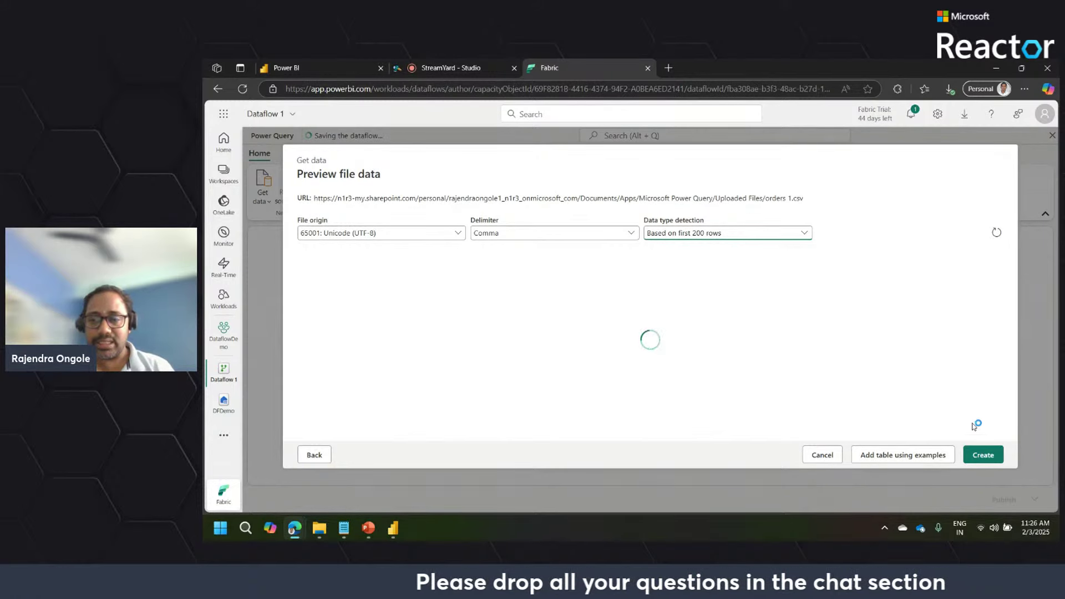
left_click(978, 456)
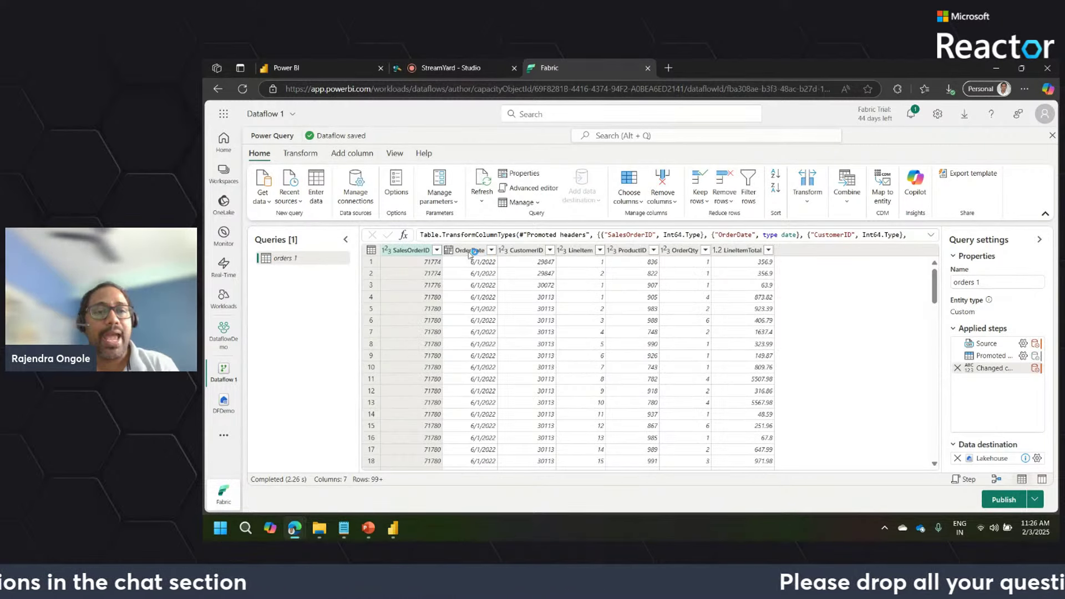
left_click(469, 251)
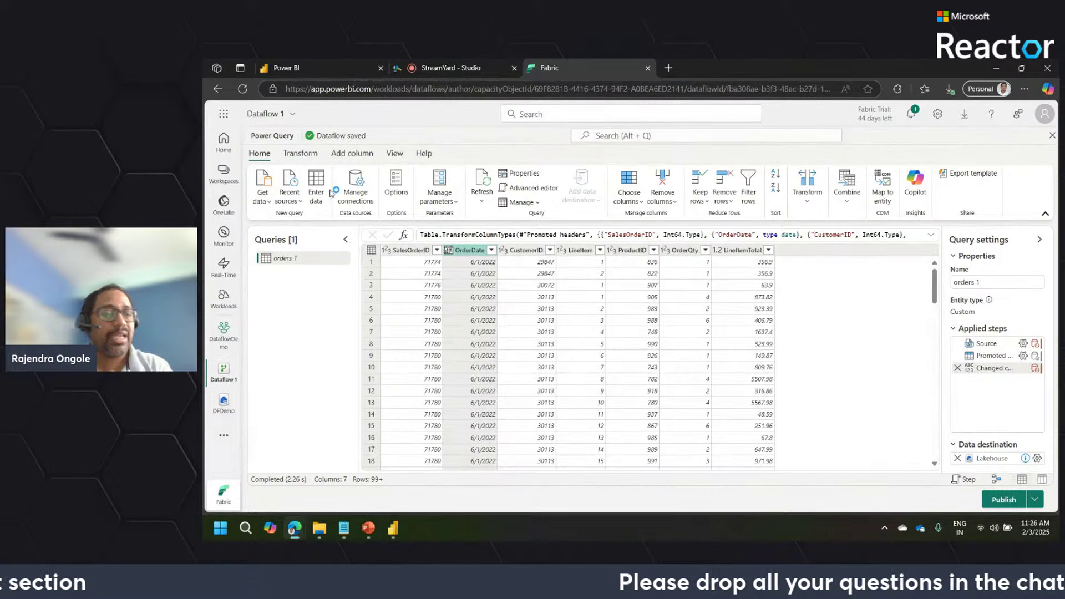
Rename the dataflow as OrdersTable_DF
left_click(289, 116)
left_click(289, 116)
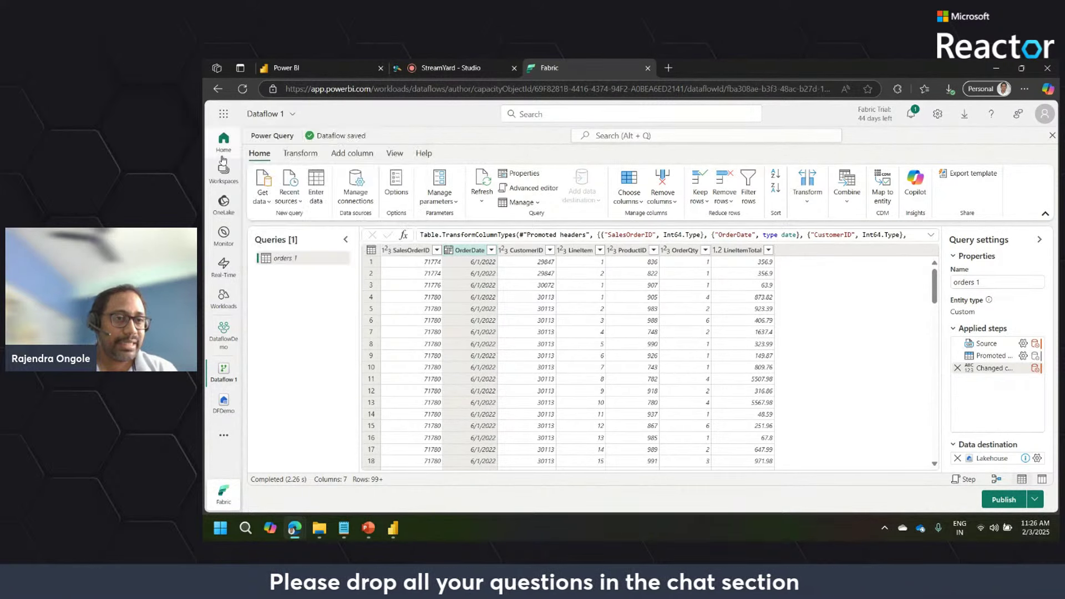
left_click(290, 114)
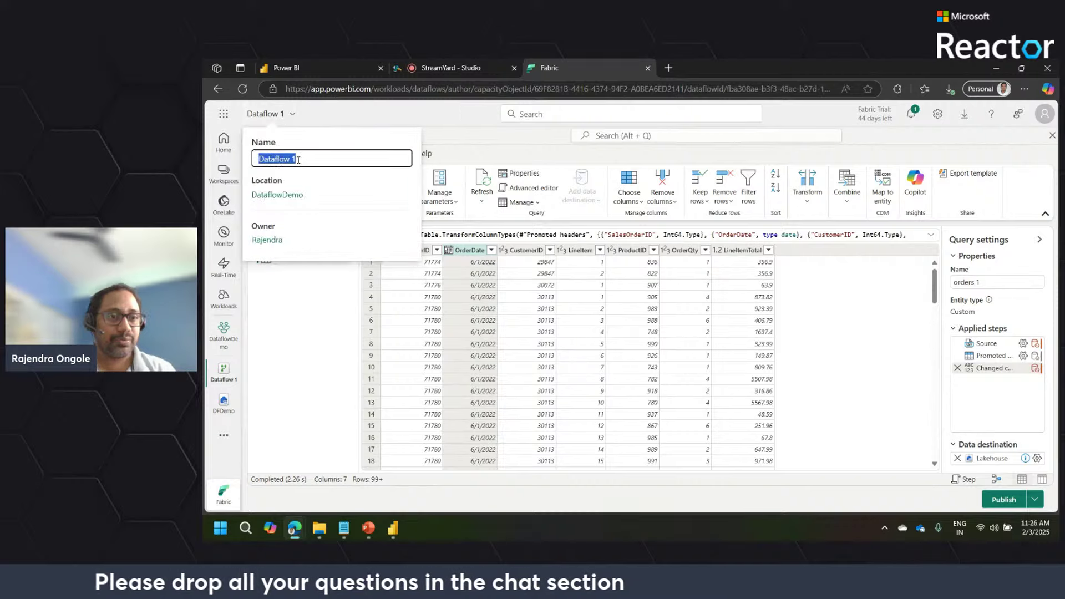
type("O")
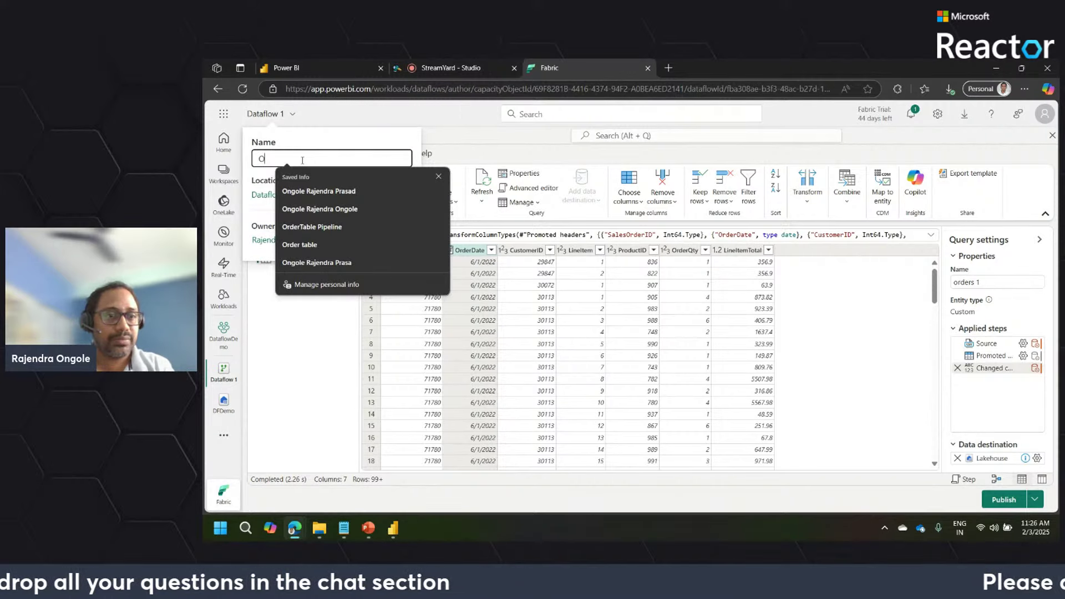
type("rd")
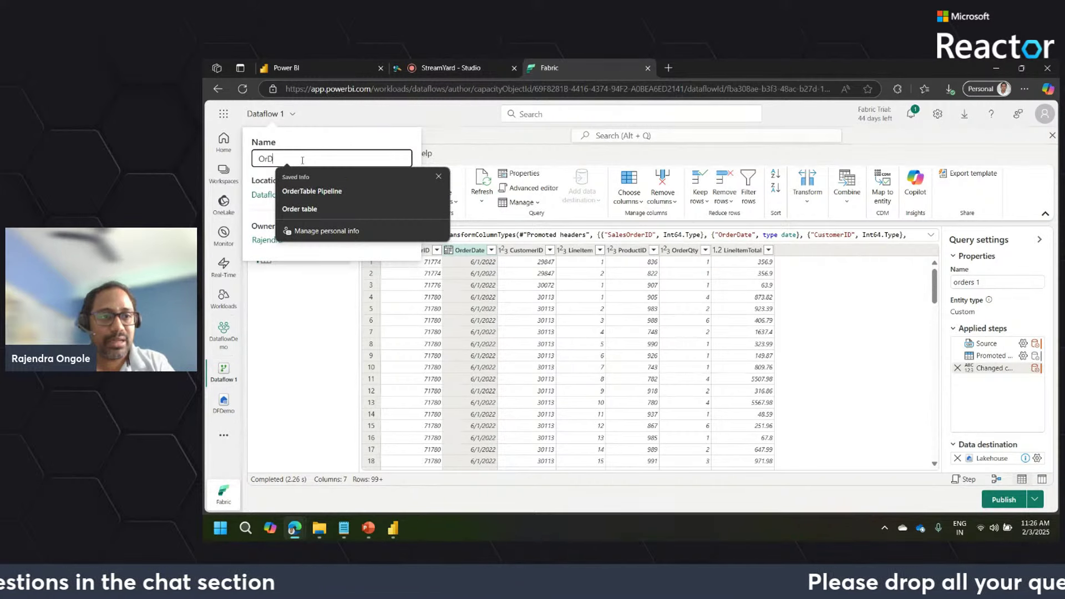
type("ersTabl")
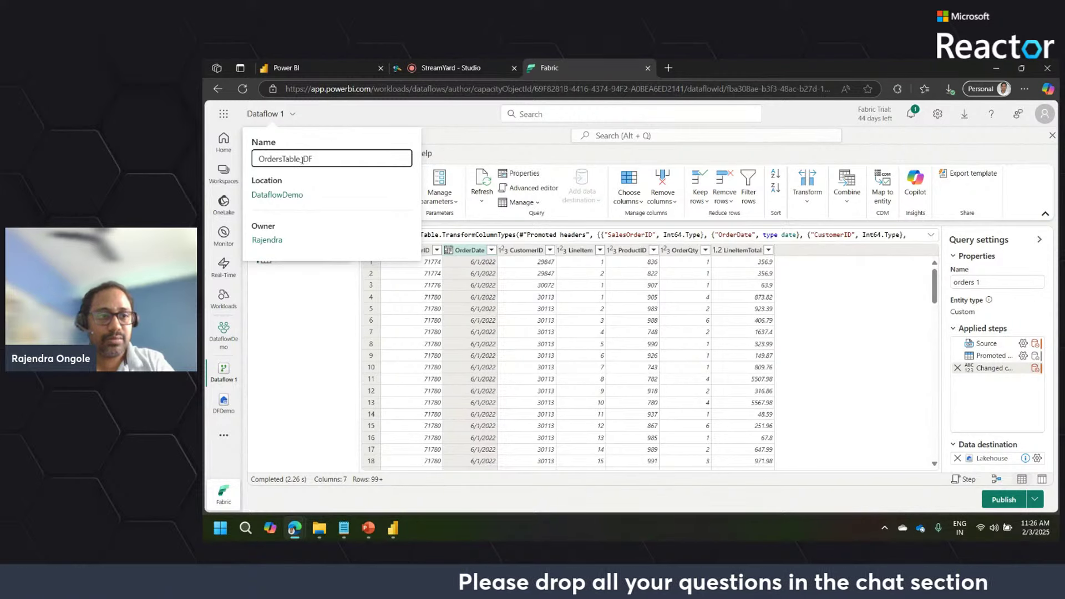
type("e_DF")
left_click(355, 131)
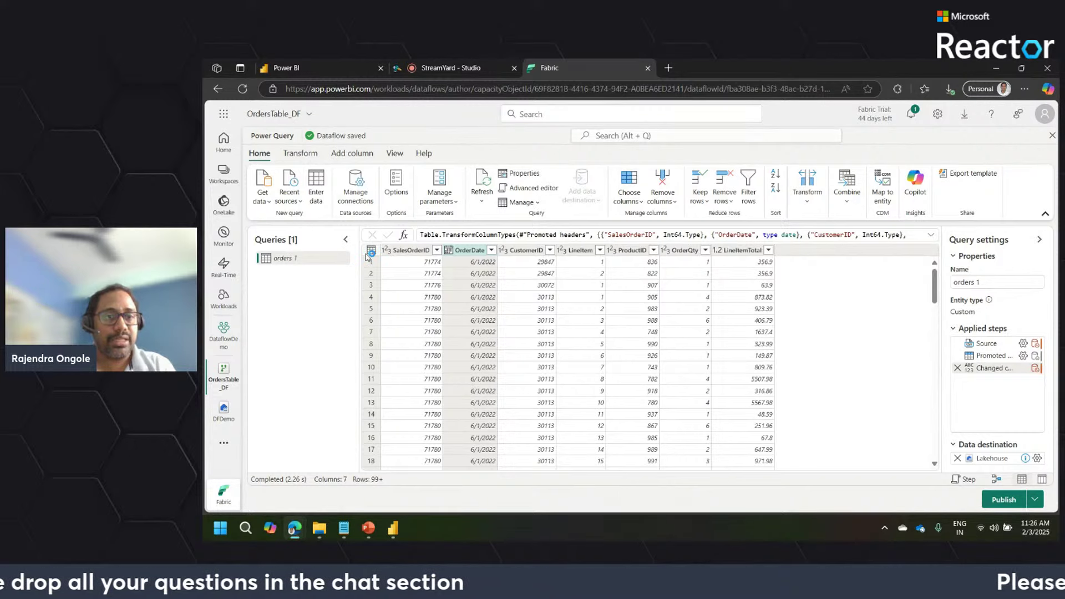
Review the dataflow's data load and scale options, leaving fast copy connectors allowed
left_click(398, 195)
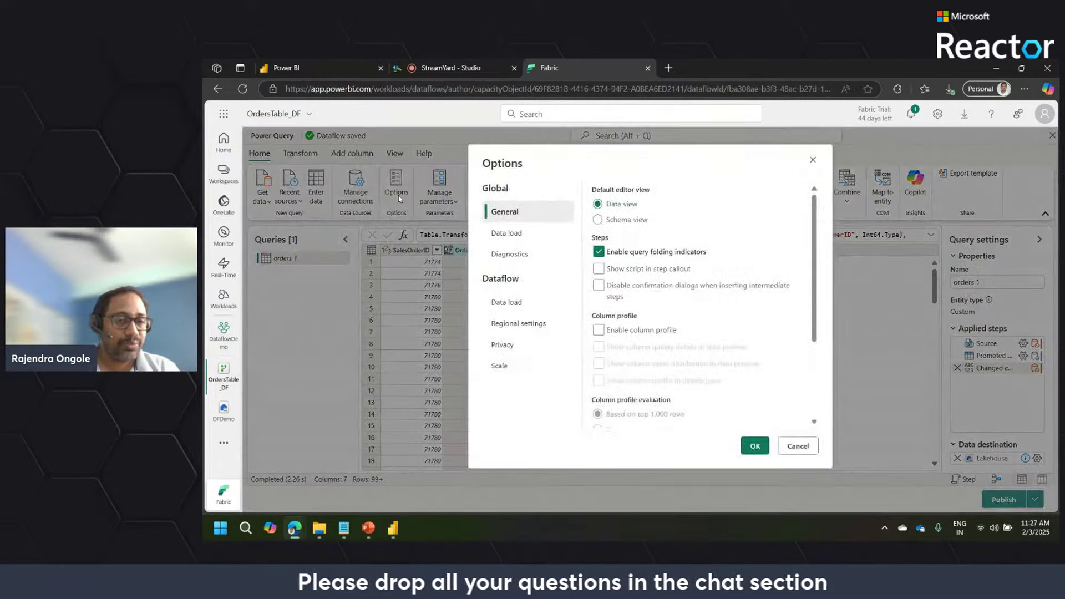
left_click(523, 304)
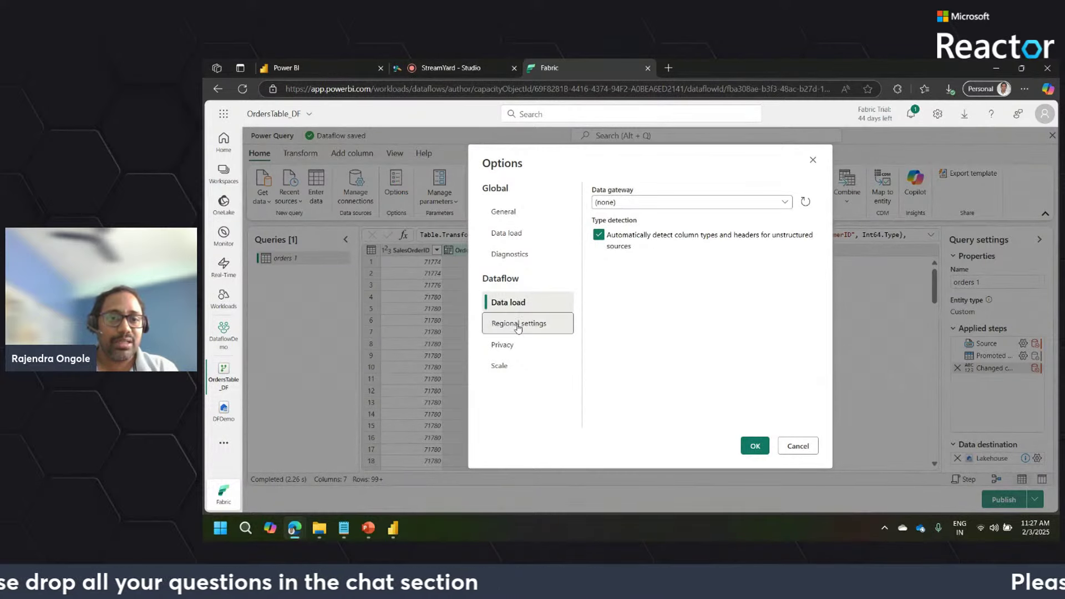
left_click(502, 367)
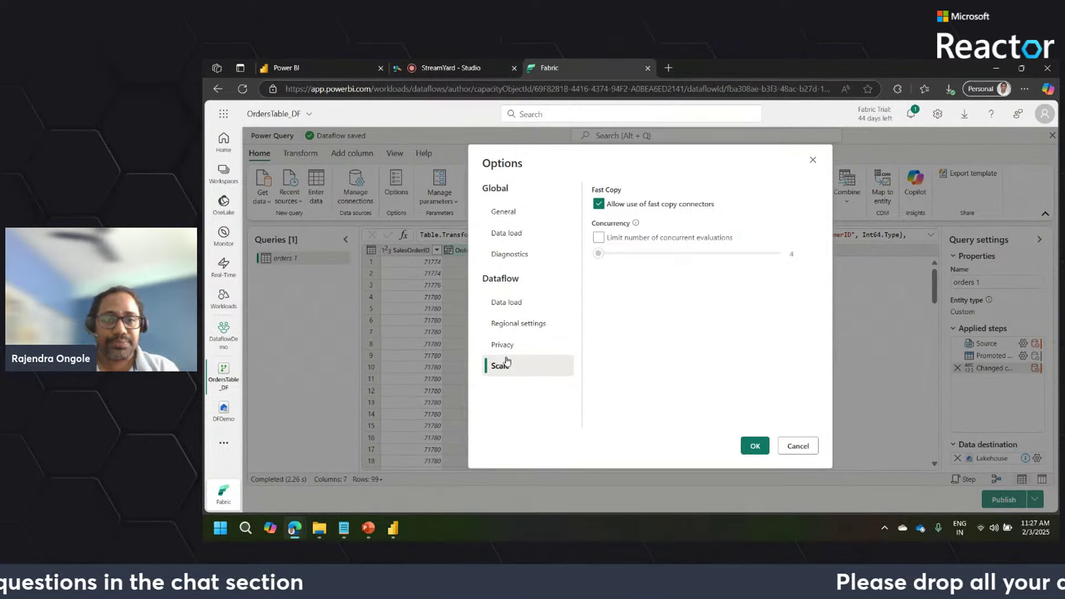
left_click(599, 204)
left_click(598, 205)
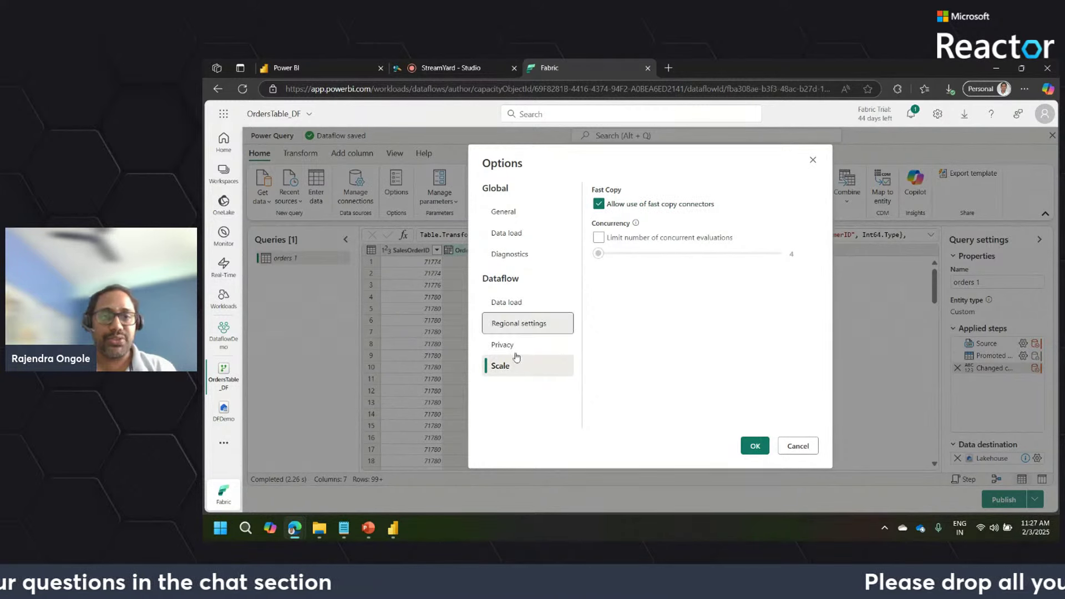
left_click(754, 446)
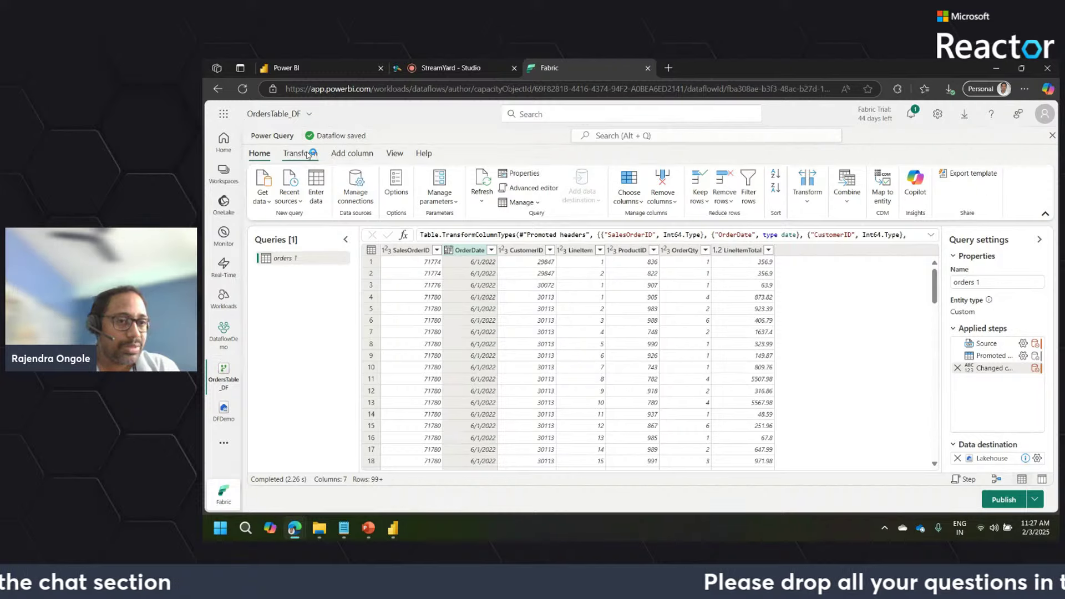
Add a column with the month number extracted from the OrderDate column
left_click(309, 155)
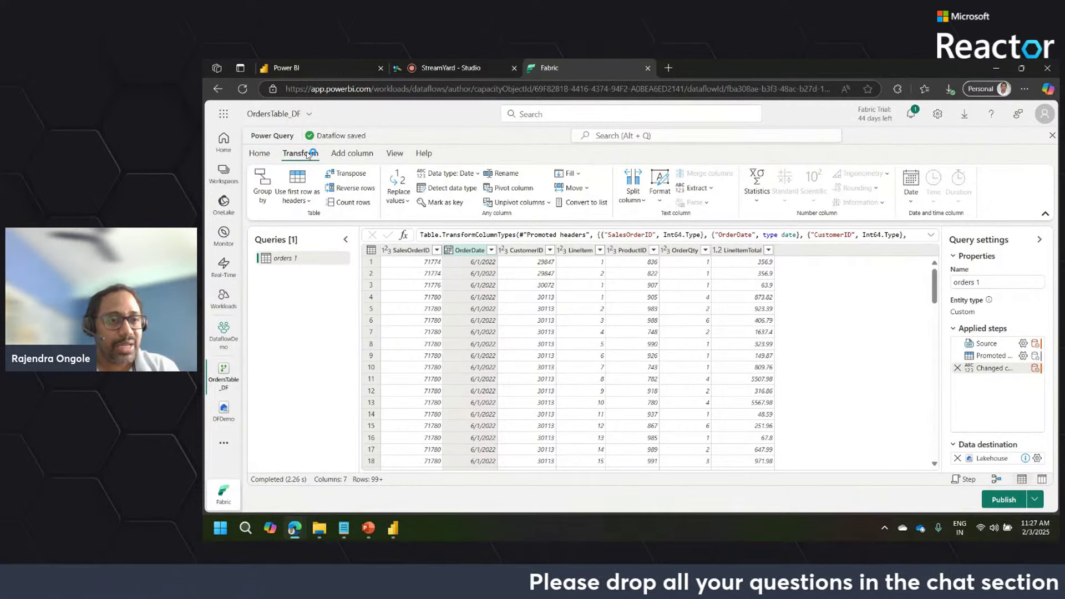
left_click(363, 155)
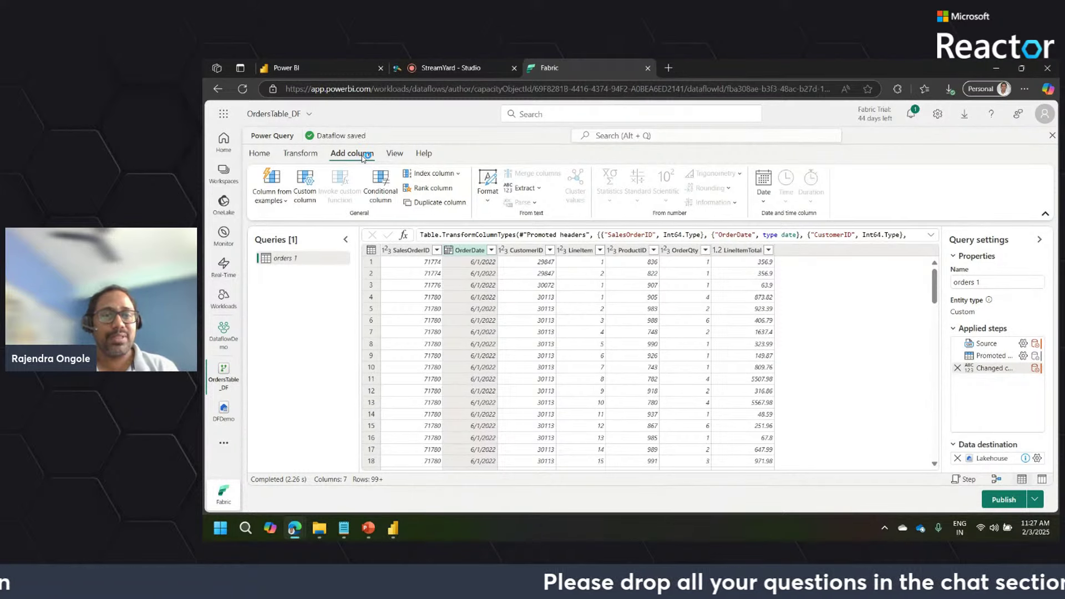
left_click(468, 251)
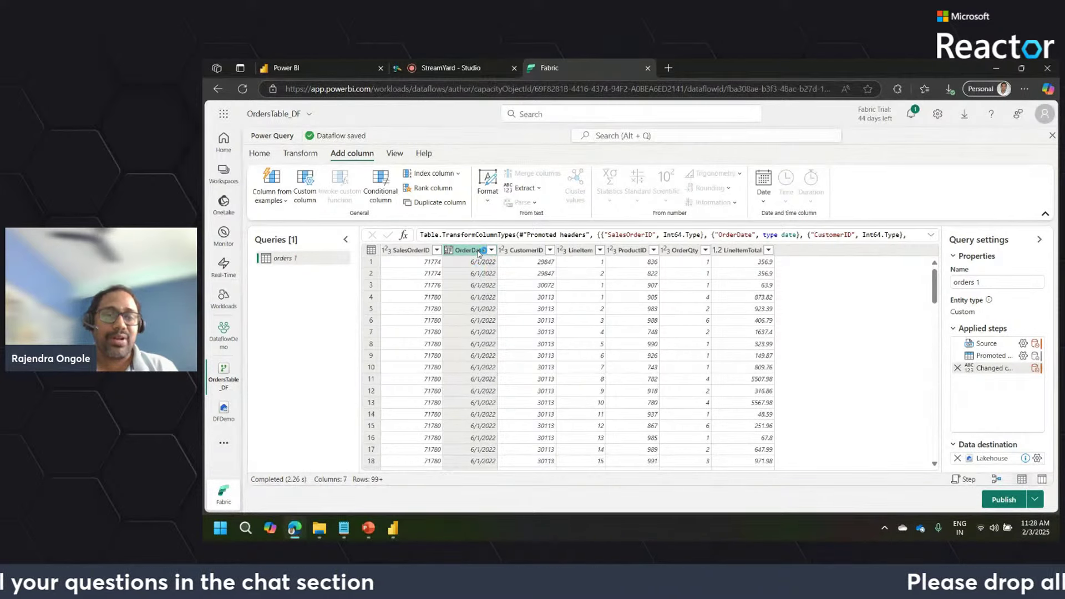
left_click(764, 203)
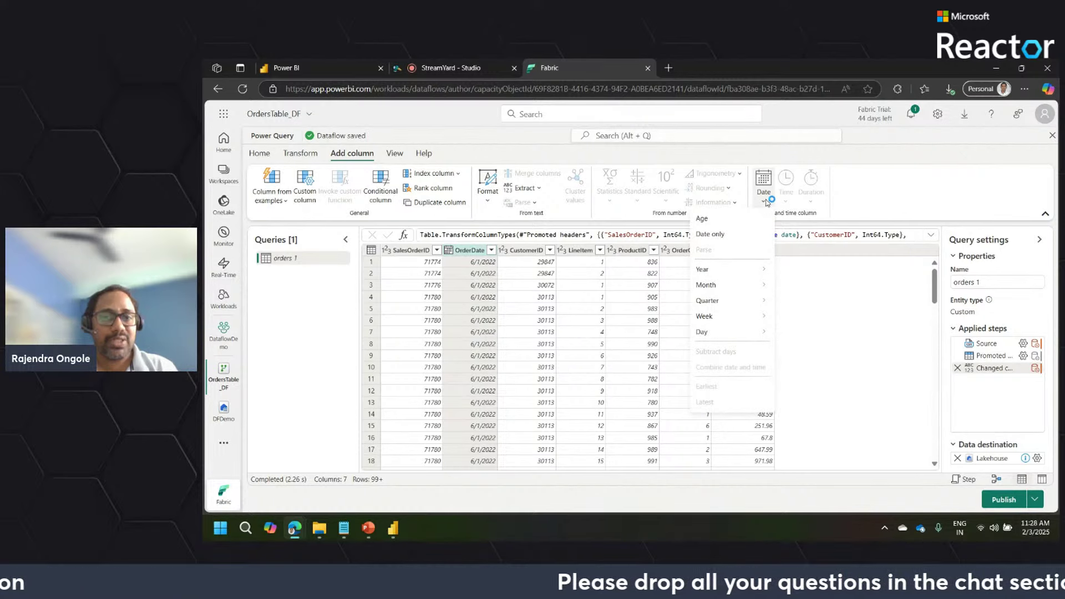
mouse_move(743, 284)
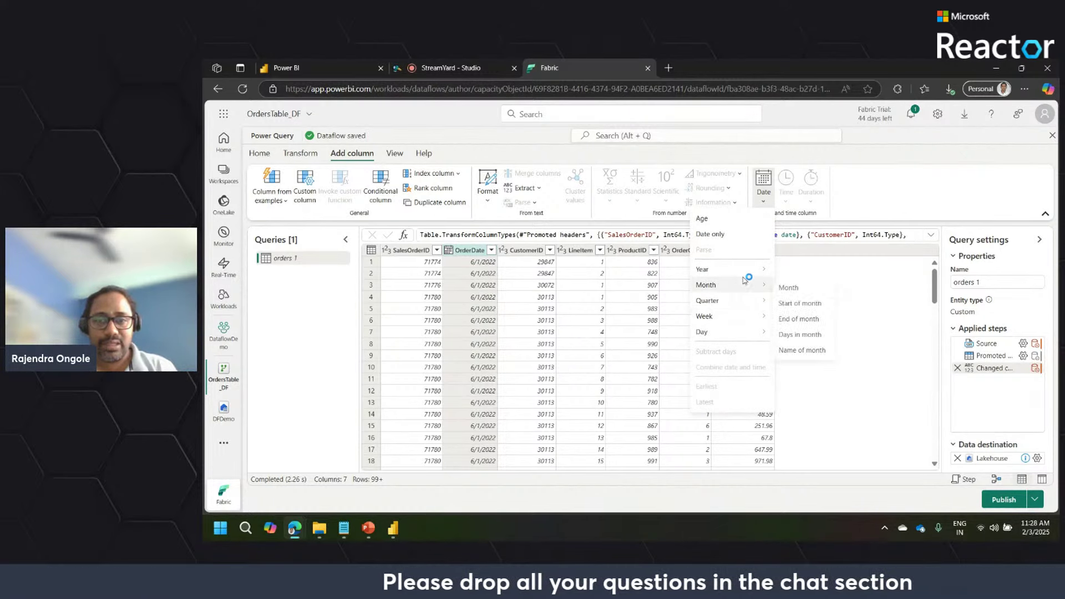
left_click(795, 285)
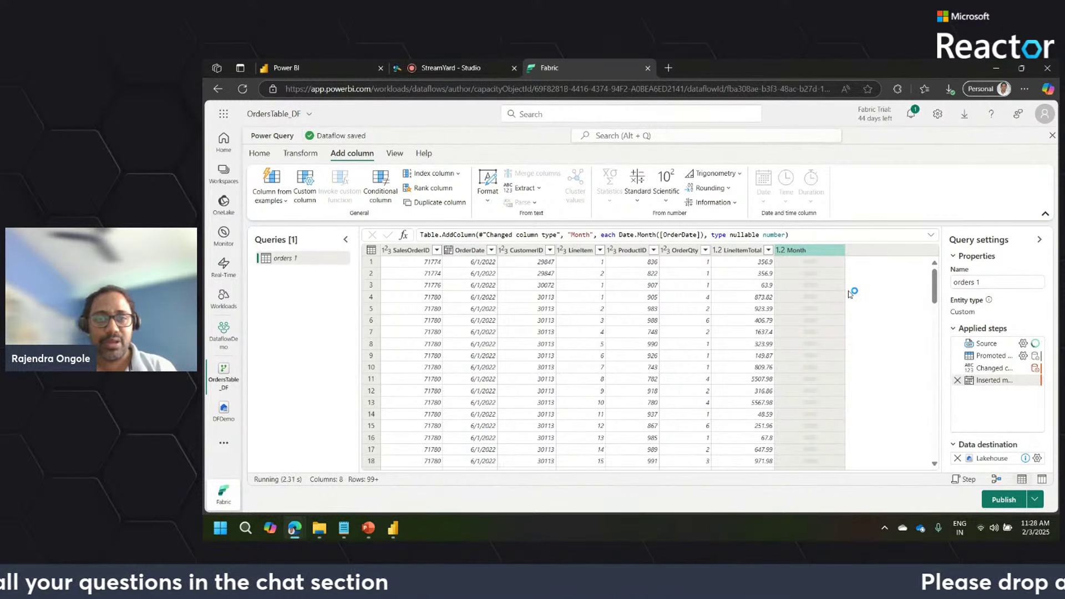
Add a custom column to the orders query with the formula Date.Month([OrderDate])
left_click(306, 197)
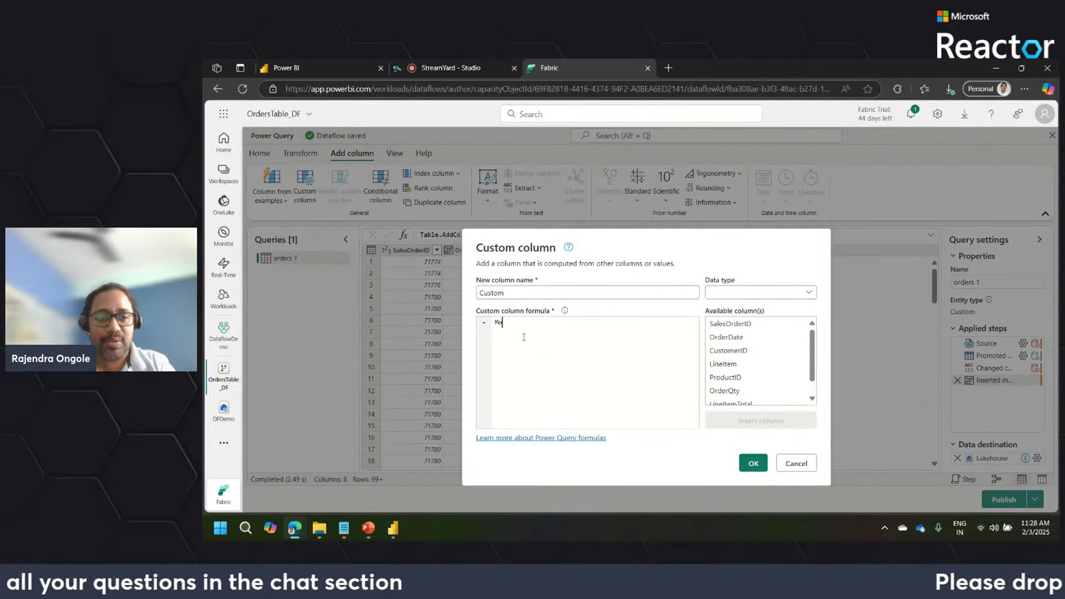
type("th")
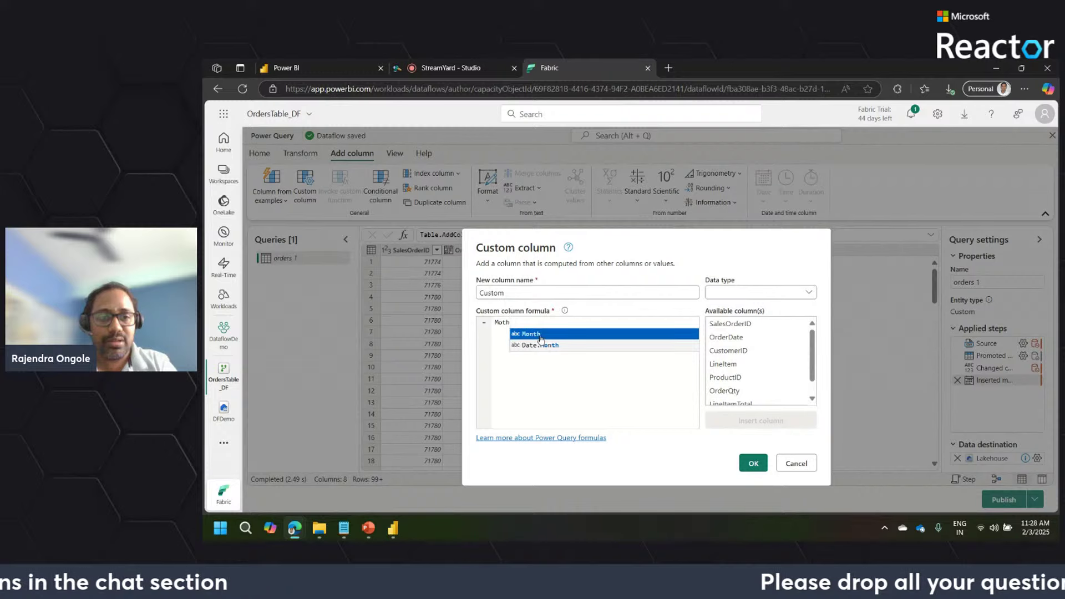
left_click(546, 344)
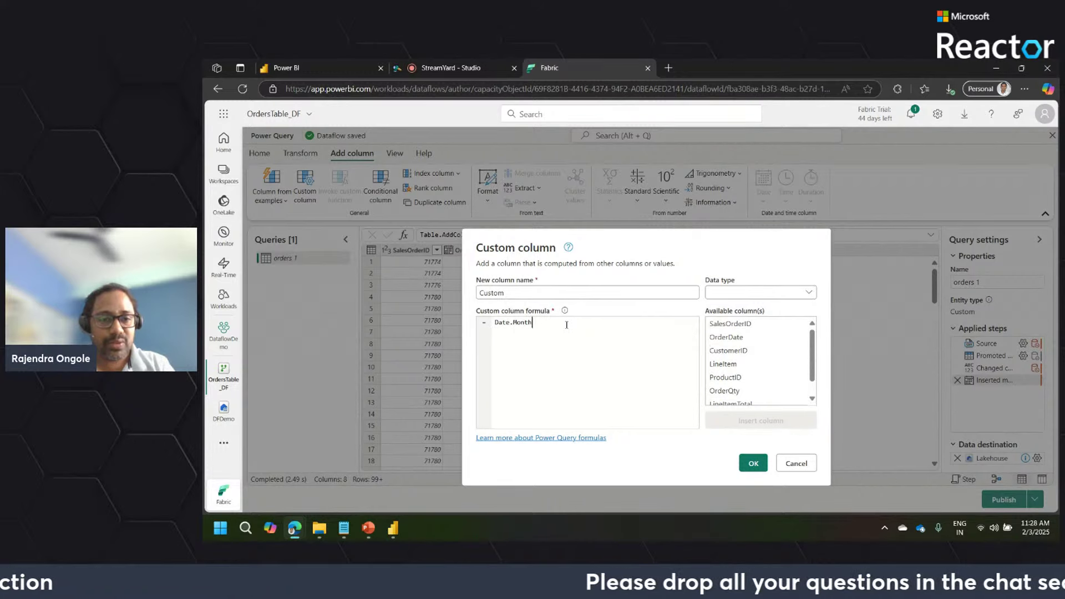
type("(")
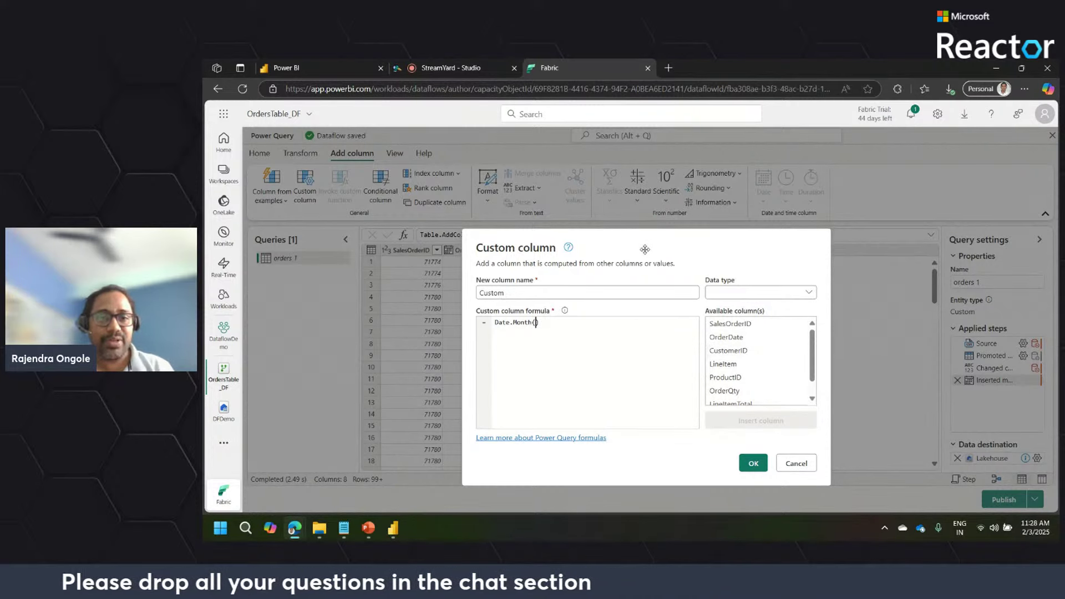
left_click_drag(644, 248, 561, 249)
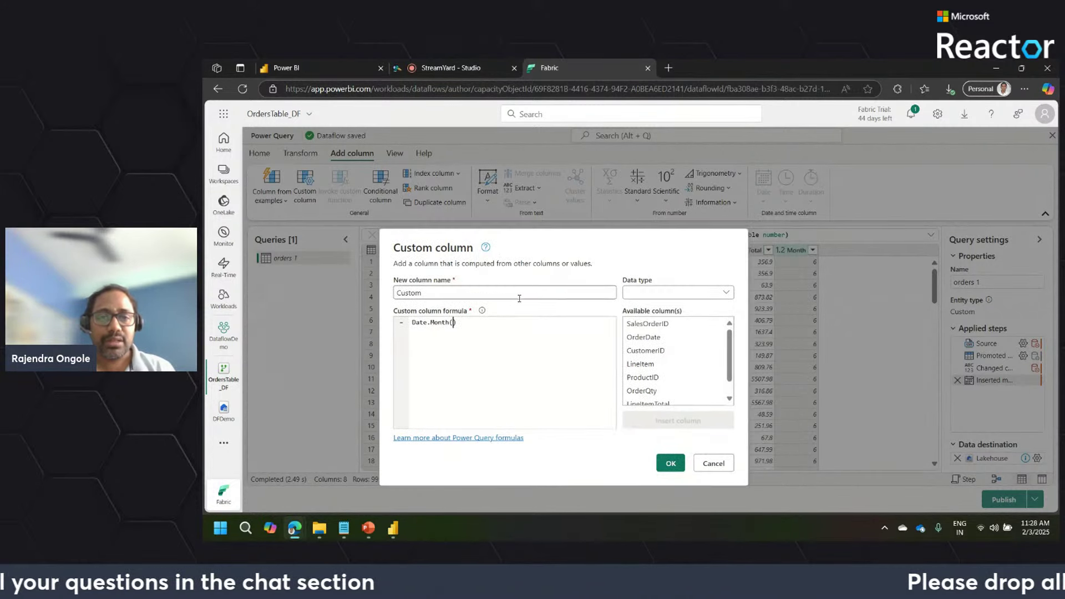
left_click(655, 339)
double_click(655, 338)
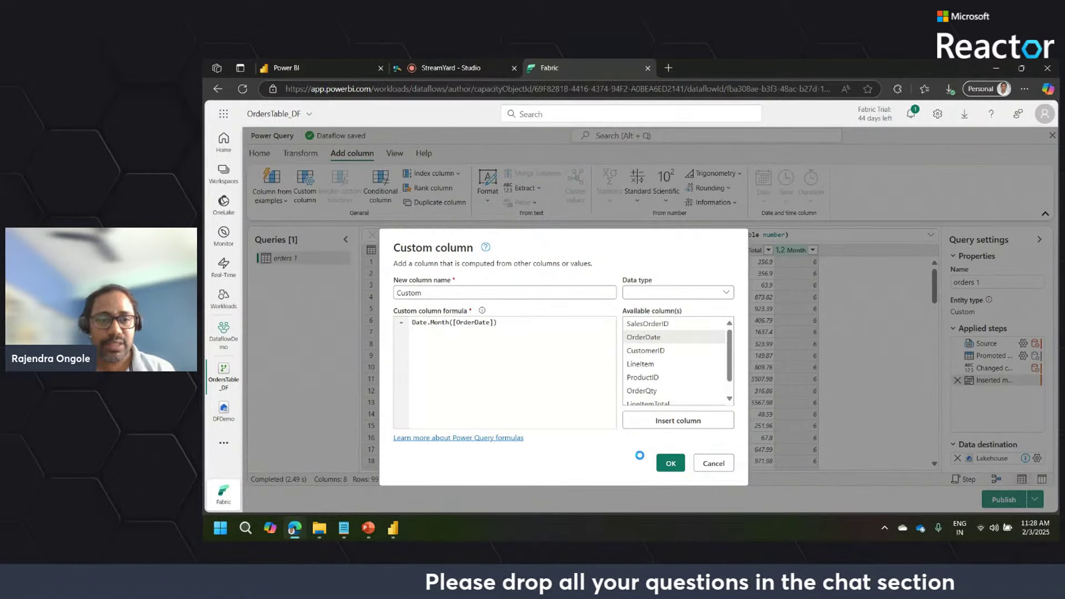
left_click(671, 463)
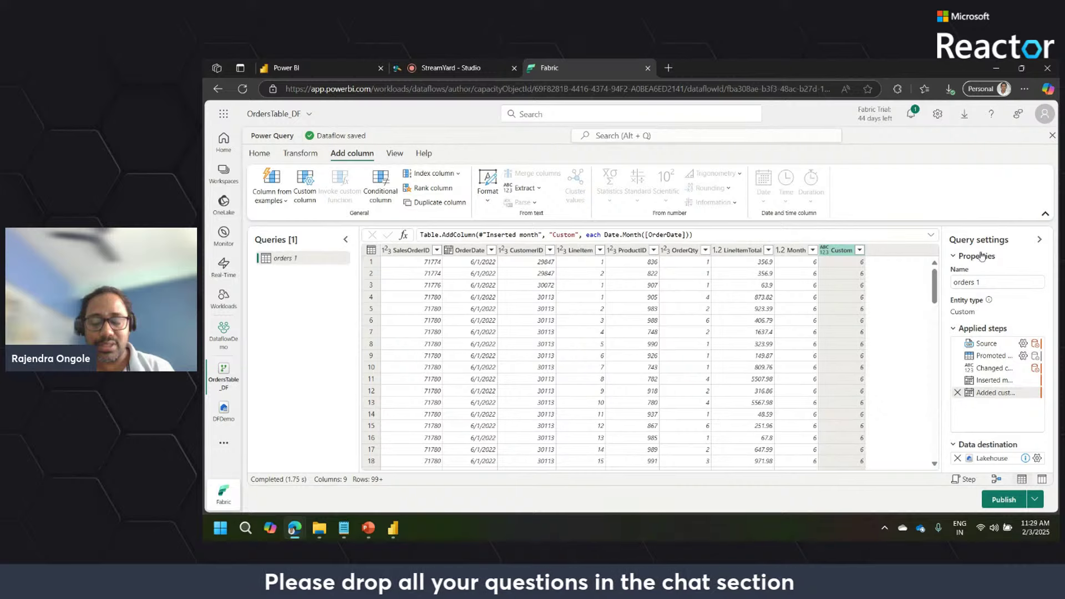
Delete the applied step that added the custom column
mouse_move(992, 347)
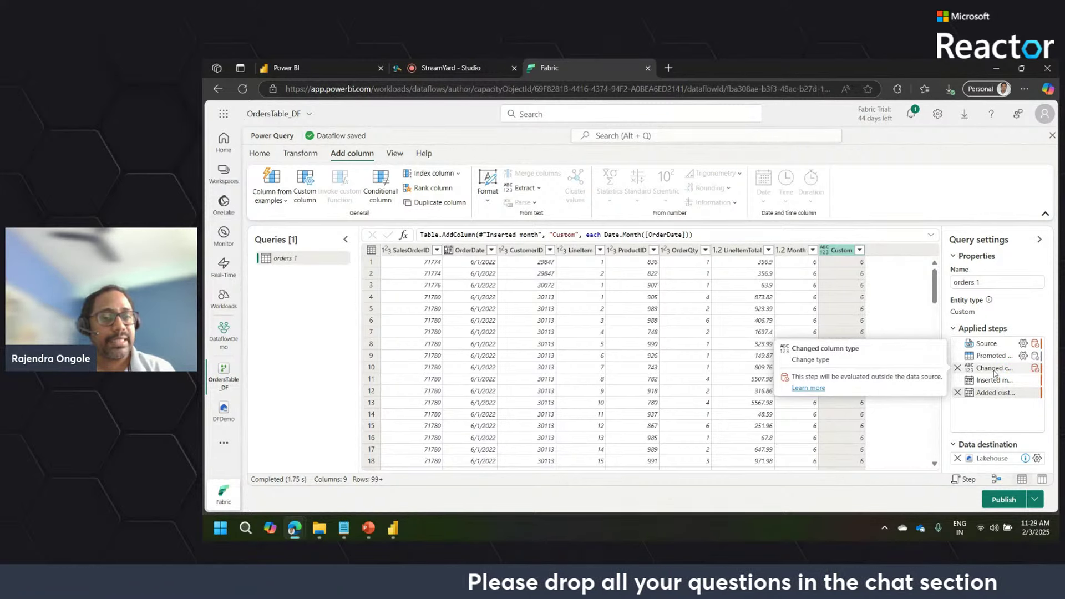
left_click(958, 393)
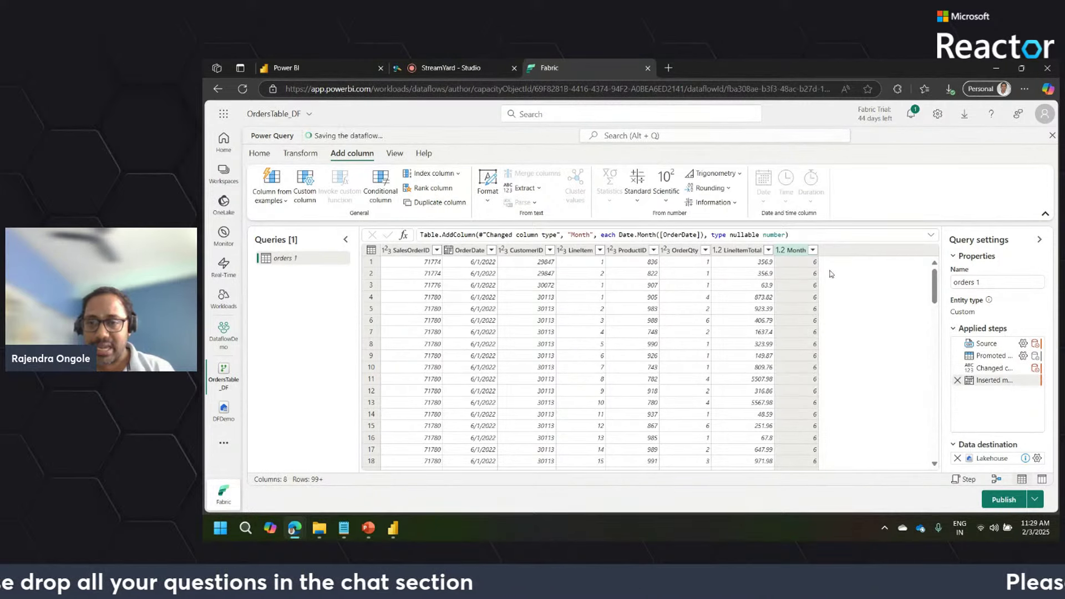
Add a column with the name of the day extracted from the OrderDate column
left_click(471, 250)
left_click(763, 197)
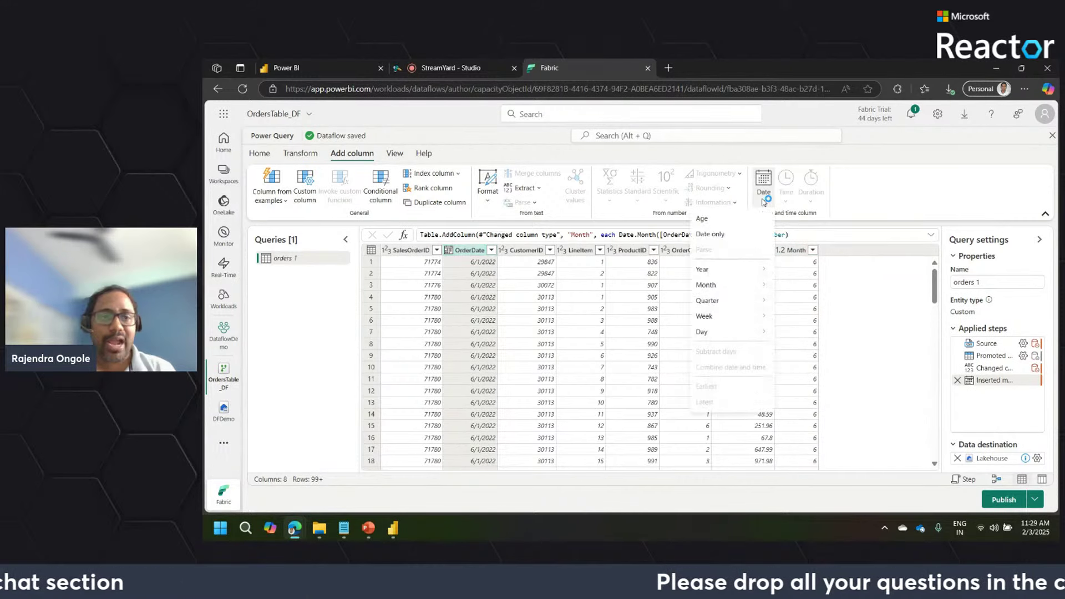
mouse_move(743, 332)
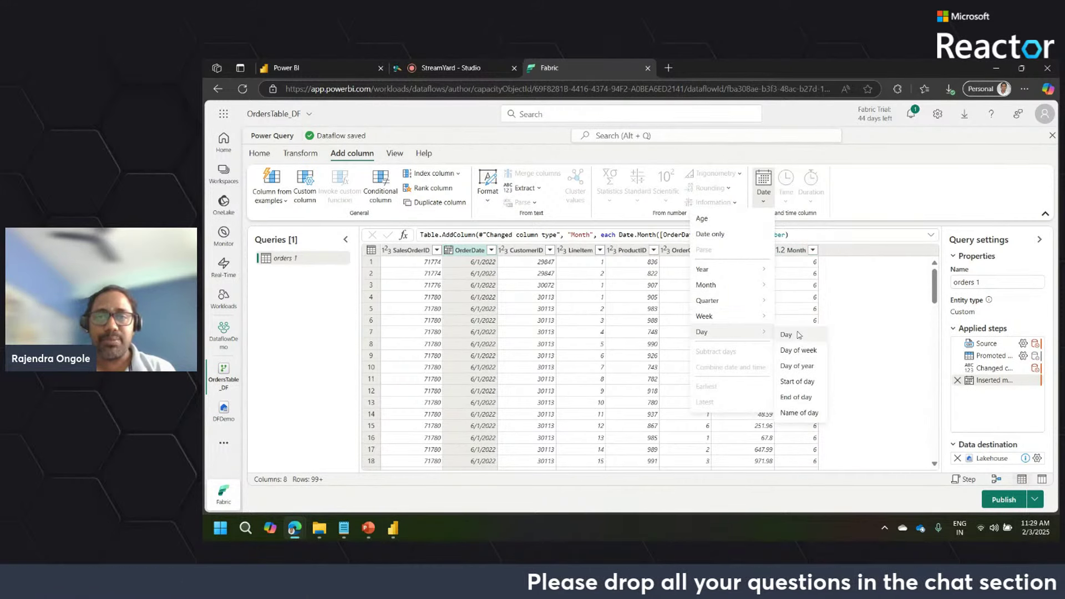
left_click(800, 412)
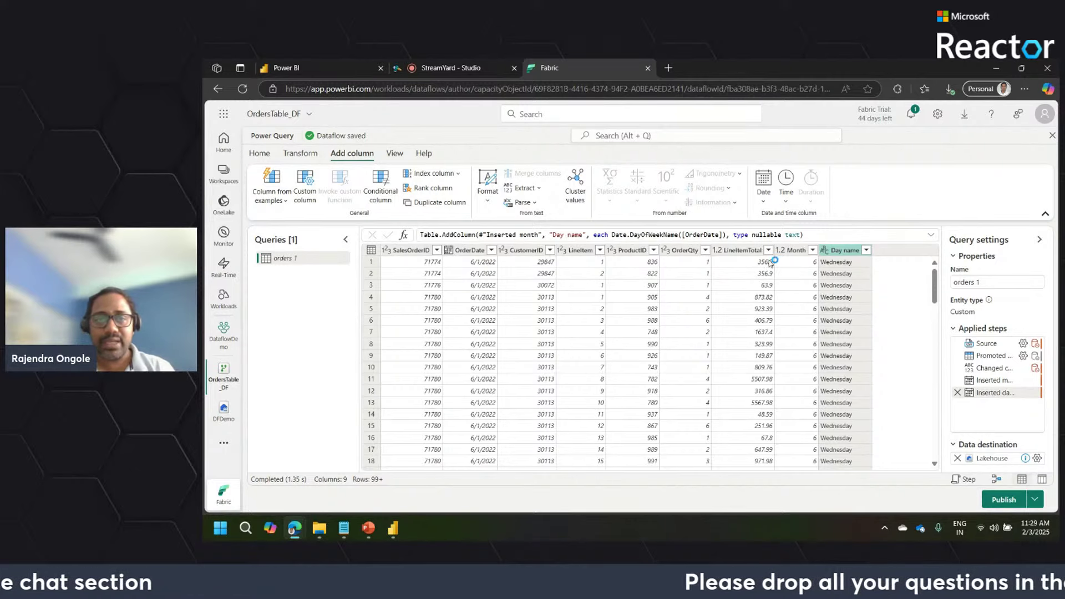
Open the query's Lakehouse data destination settings and keep the existing Lakehouse connection
left_click(261, 155)
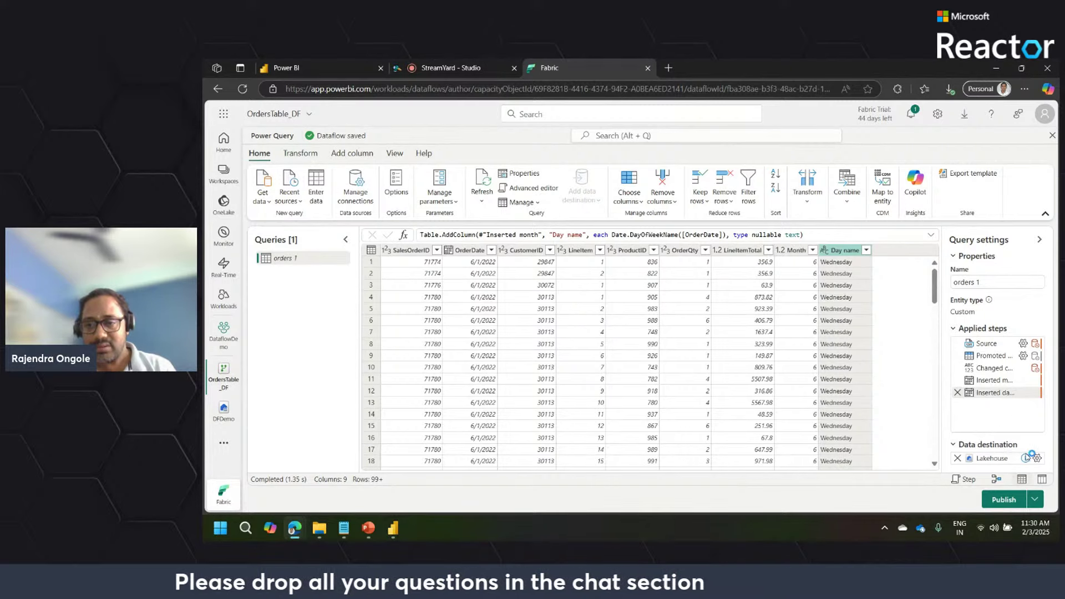
mouse_move(1027, 457)
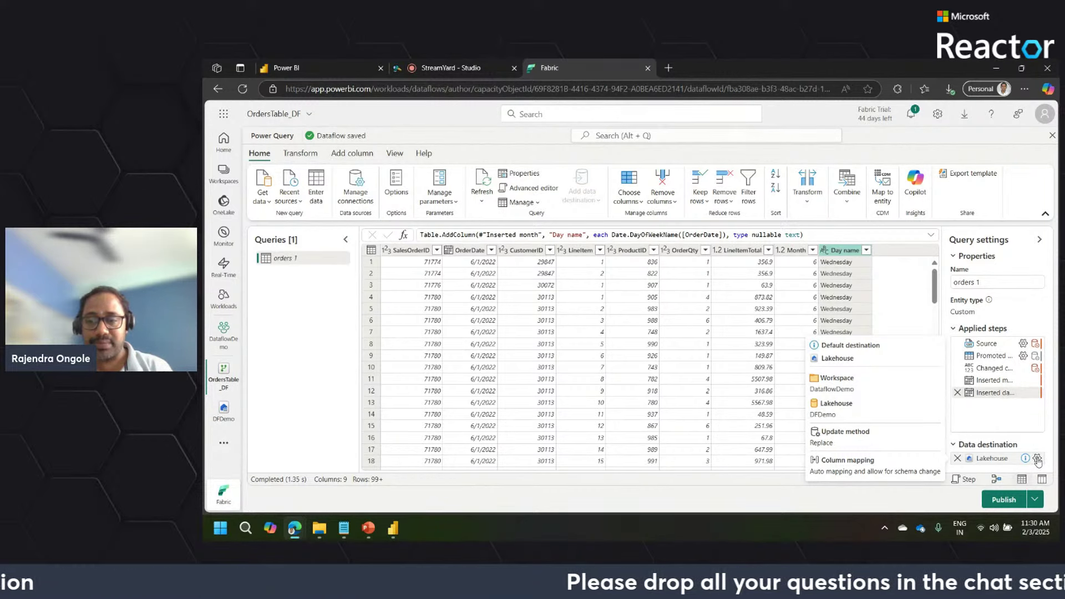
left_click(1037, 459)
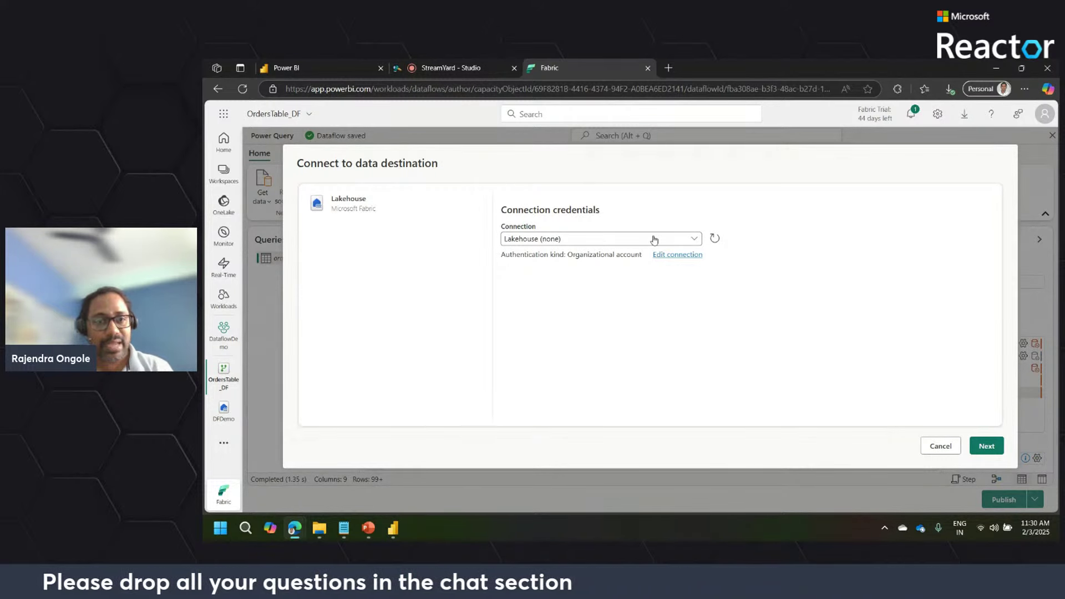
left_click(987, 447)
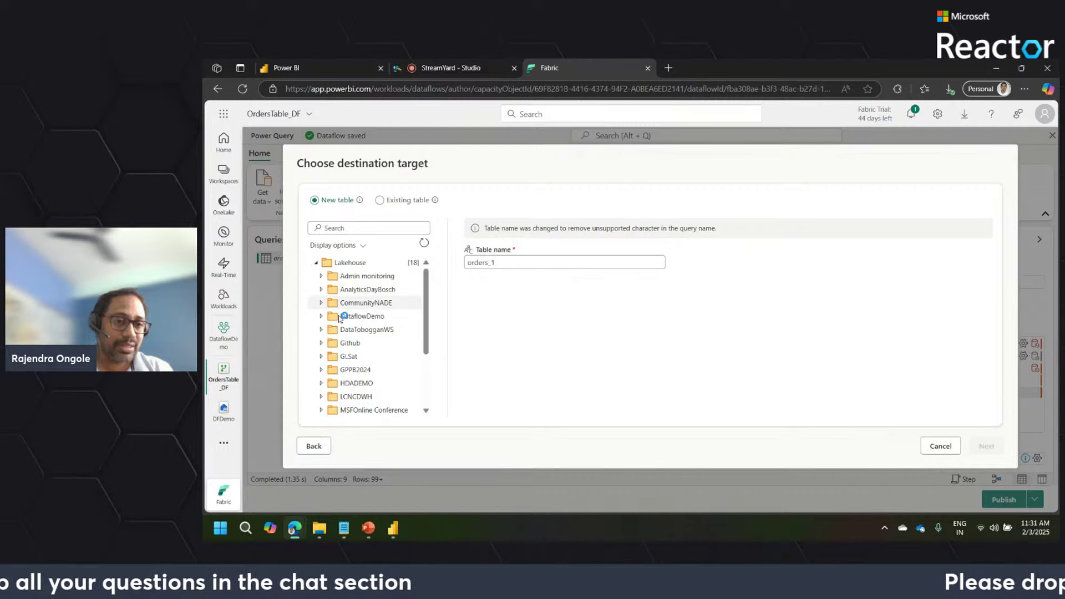
Try the LHNADE lakehouse in the CommunityNADE workspace as the destination for the new table
left_click(321, 303)
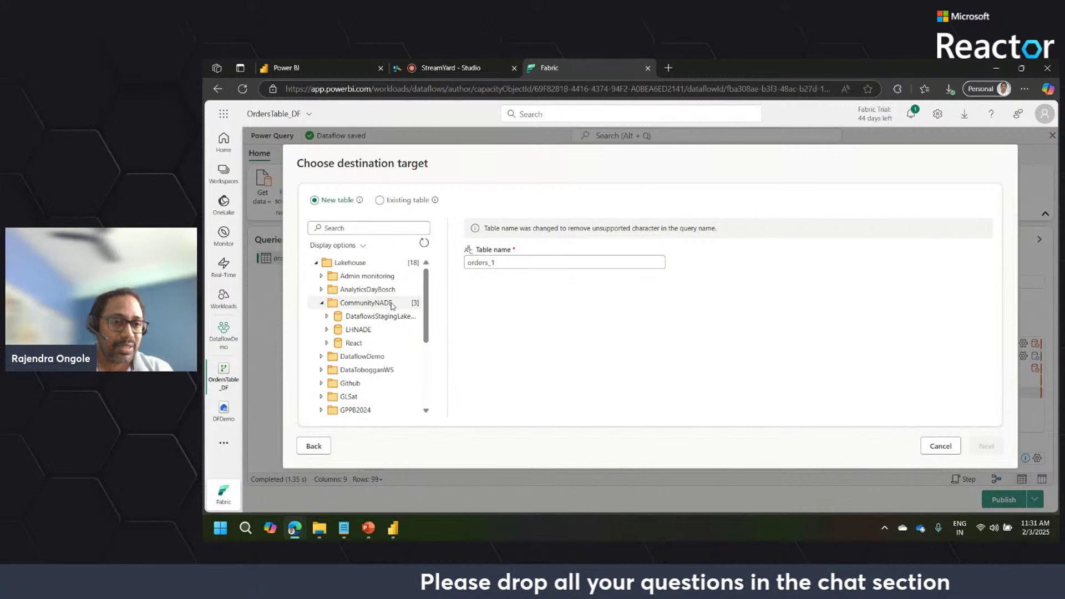
left_click(356, 330)
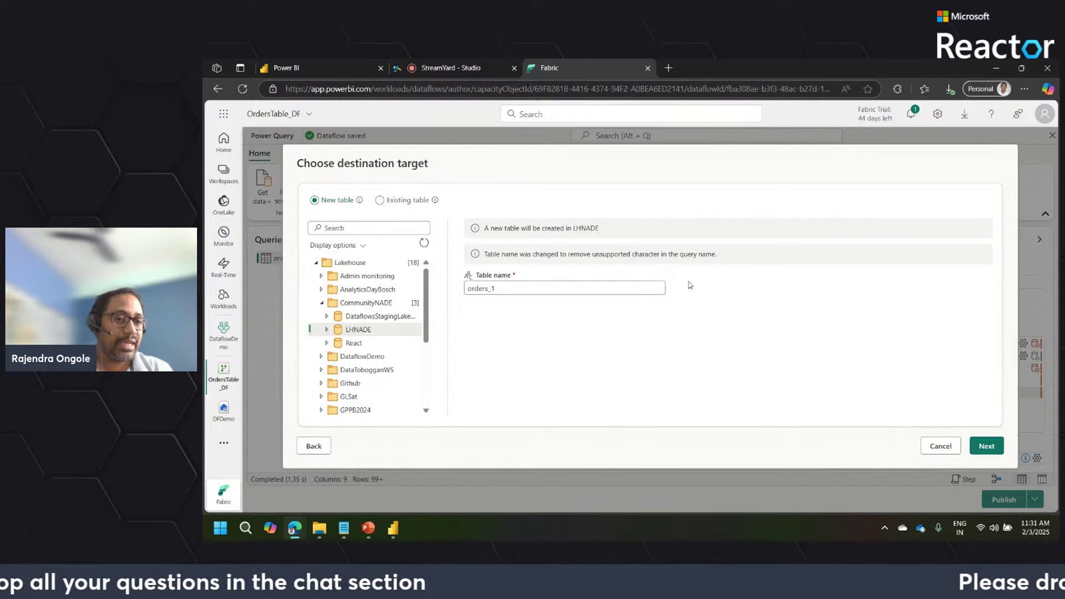
left_click(322, 303)
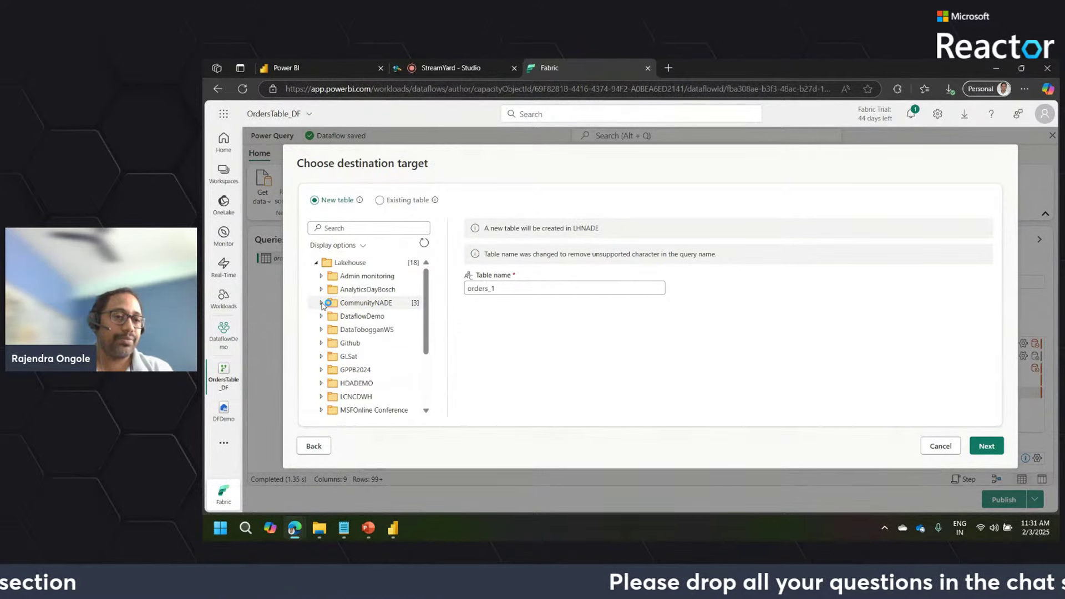
left_click(322, 304)
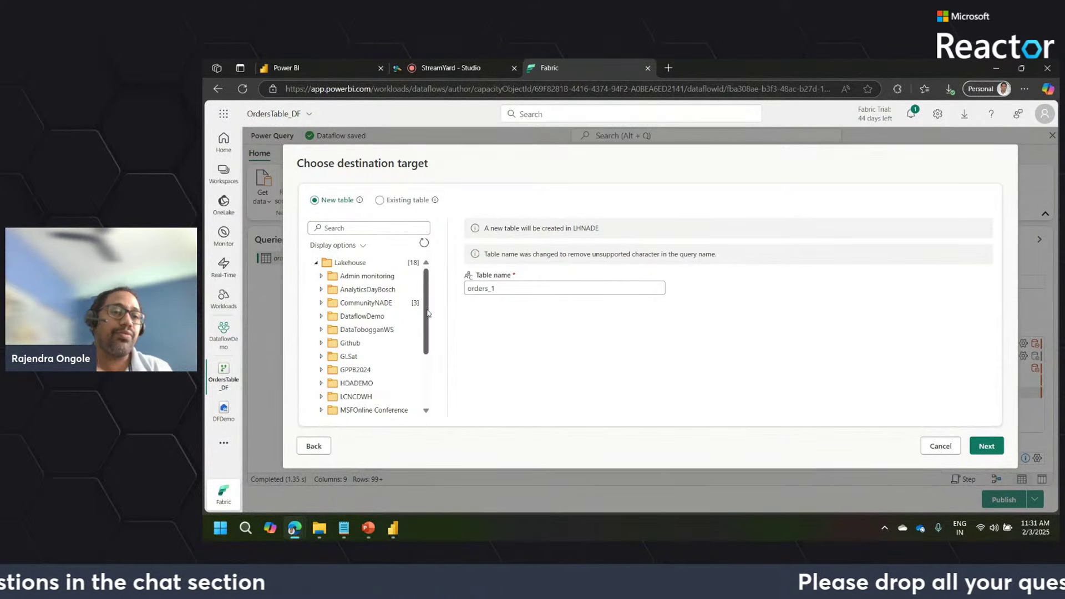
Set the destination to a new table named orders in the DFDemo lakehouse of the DataflowDemo workspace
left_click(321, 316)
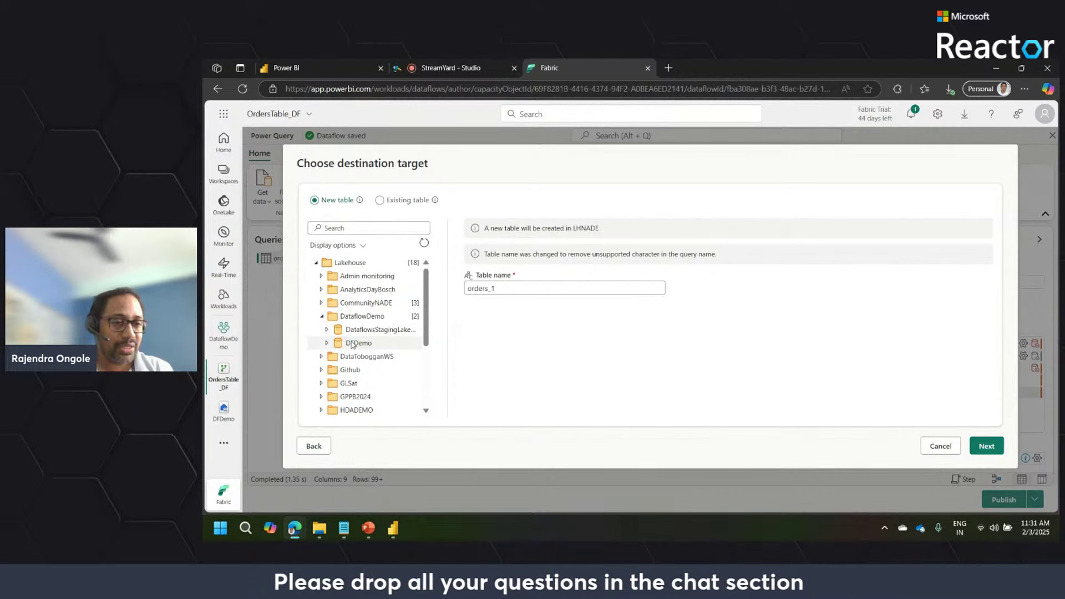
left_click(353, 344)
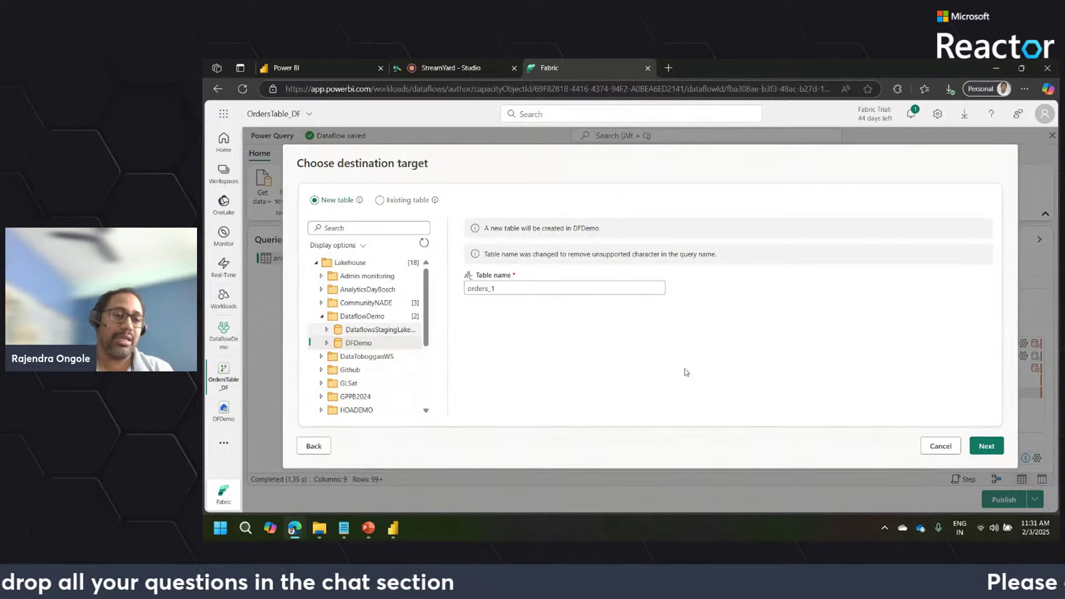
left_click(527, 289)
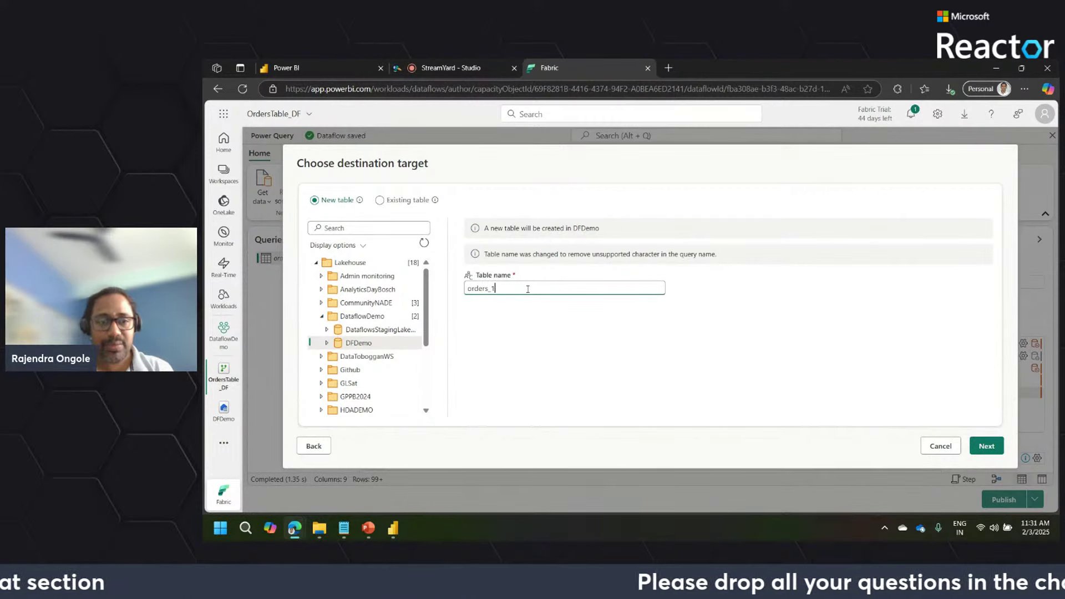
key("BackSpace")
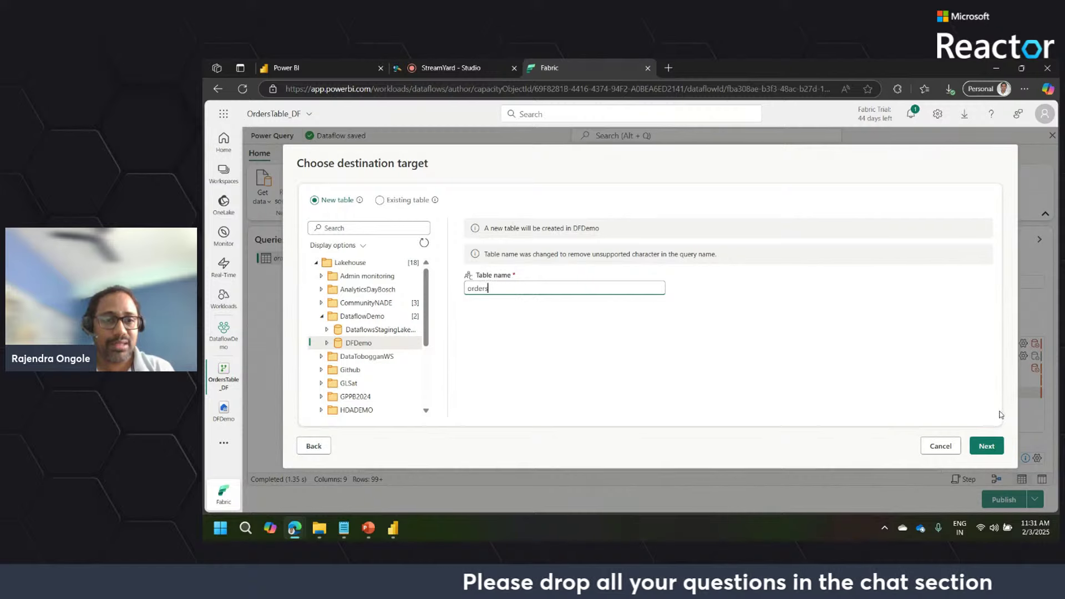
left_click(986, 446)
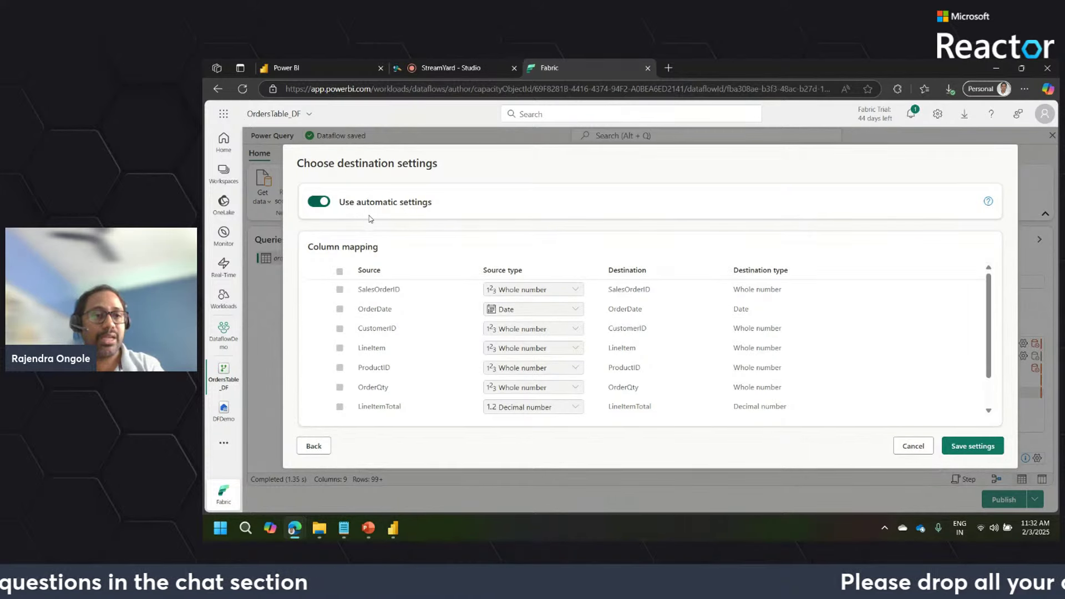
Check the manual update method and schema options, then save the destination with automatic settings enabled
left_click(319, 202)
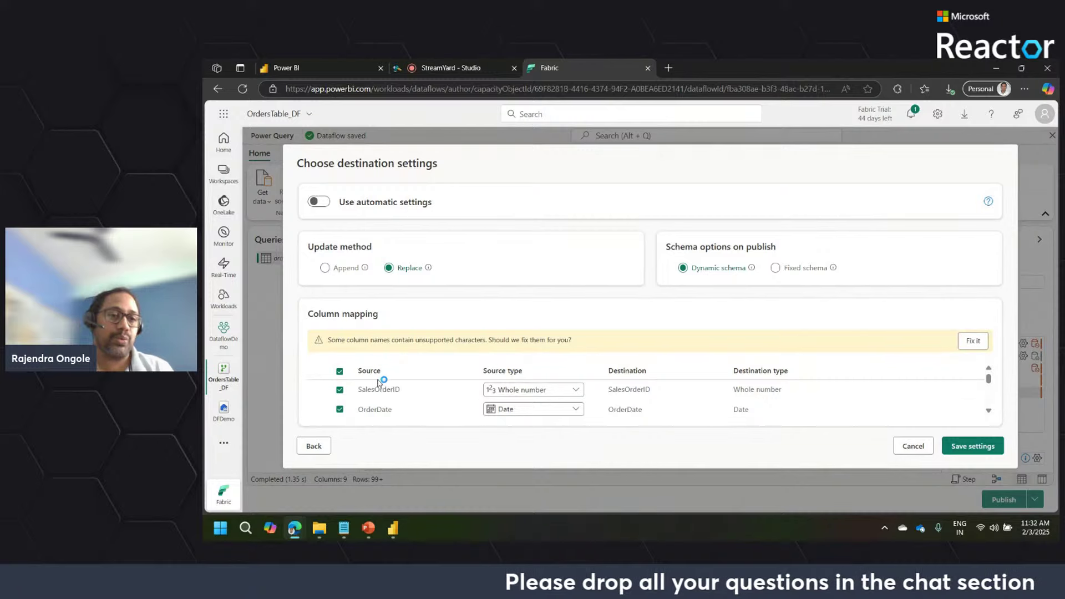
left_click(320, 203)
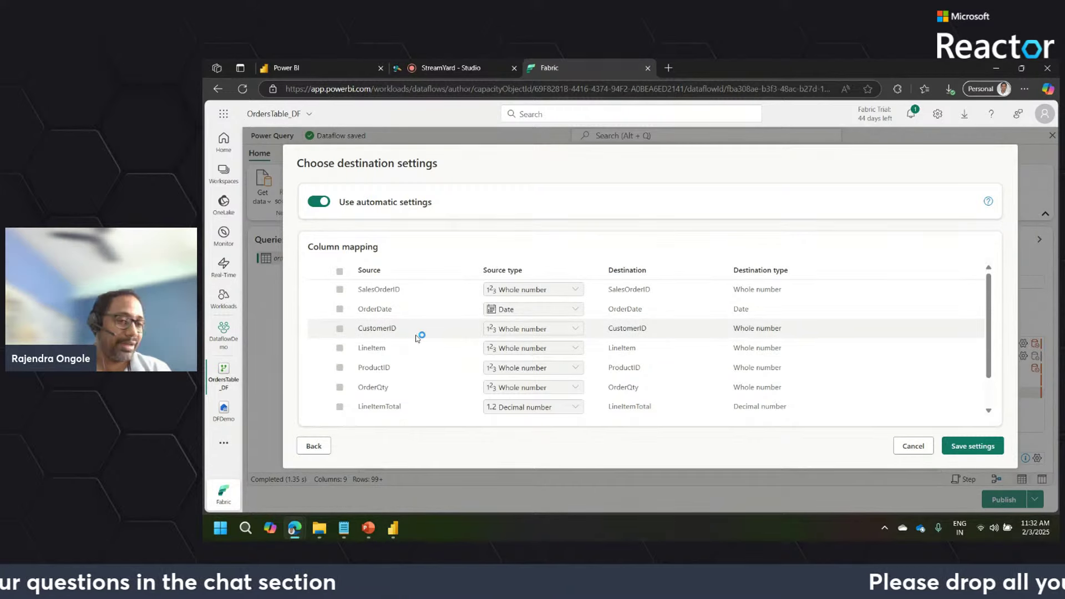
left_click(972, 445)
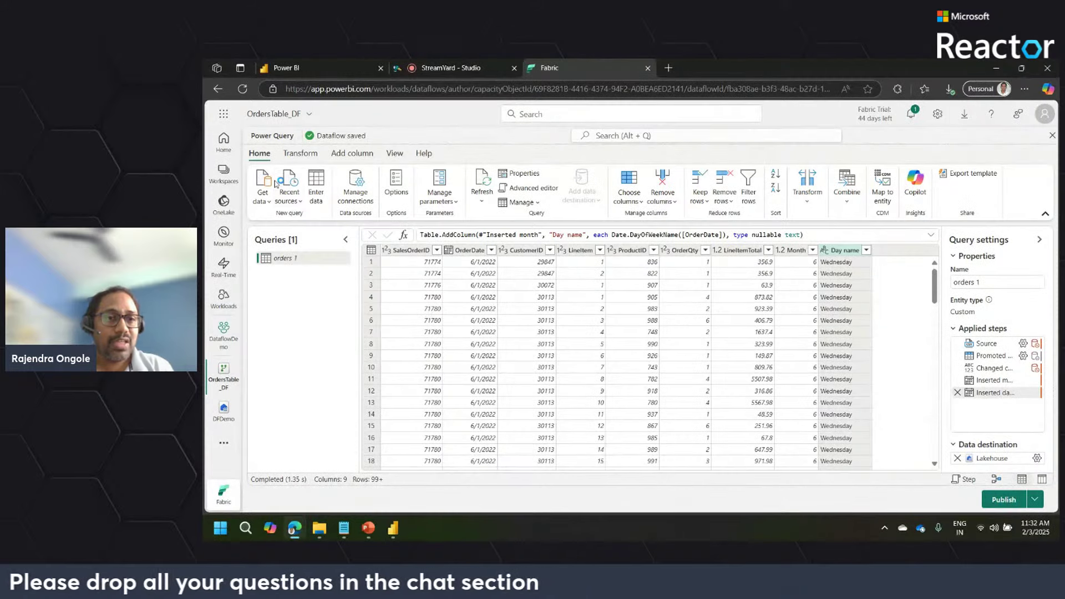
Enable the column profile with column quality details and column value distribution in the data preview
left_click(399, 154)
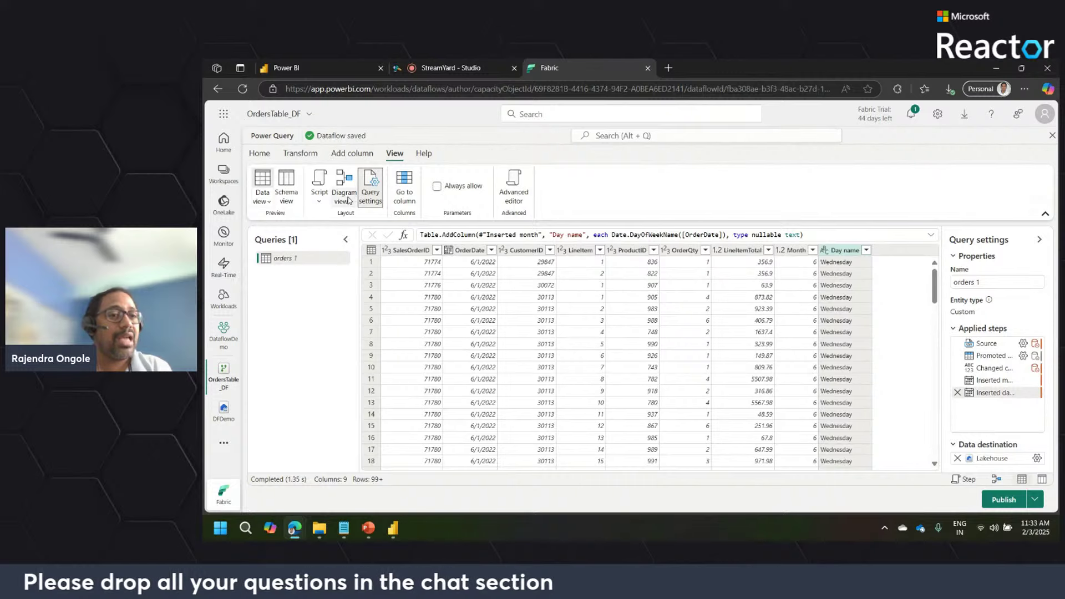
left_click(267, 203)
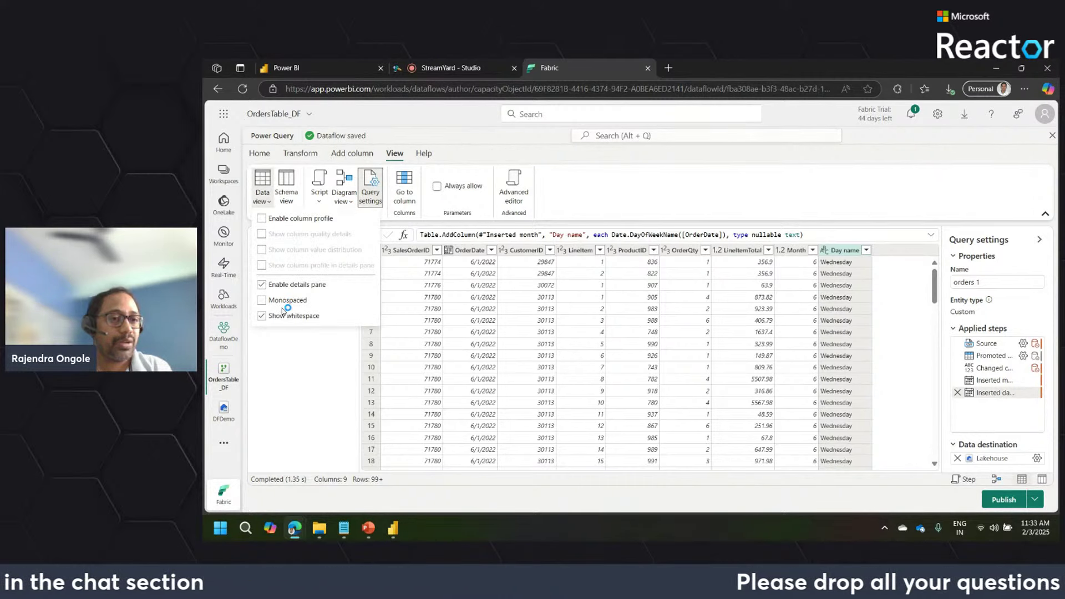
left_click(592, 164)
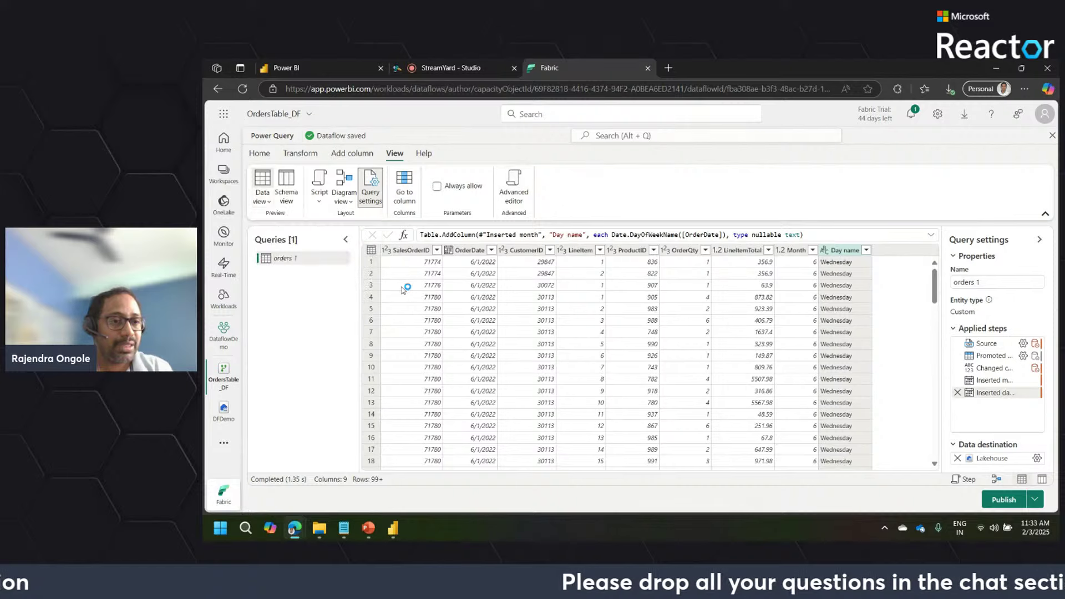
left_click(348, 201)
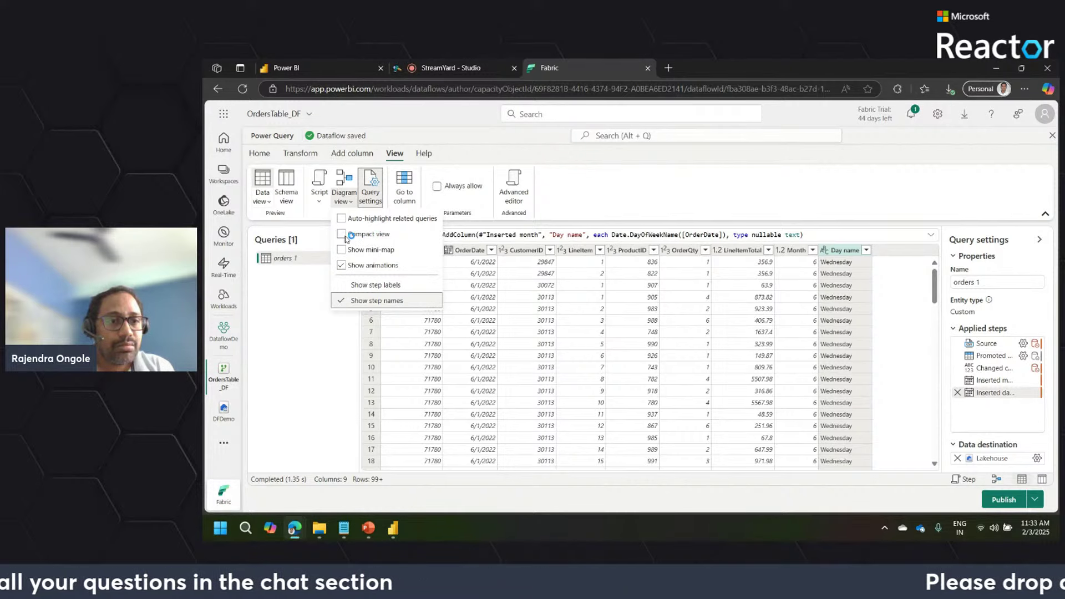
left_click(264, 200)
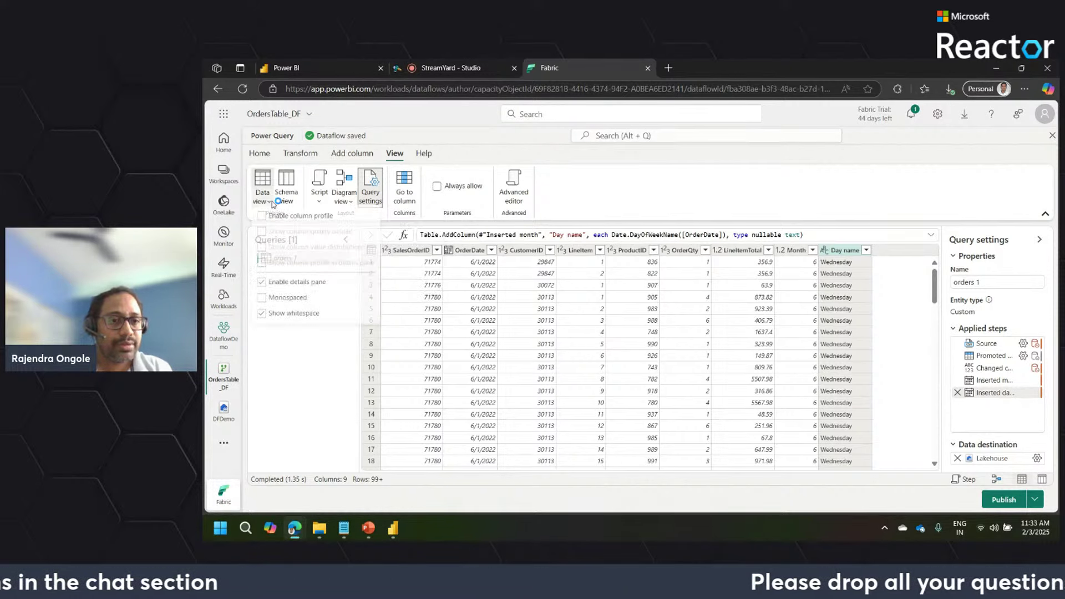
left_click(264, 199)
left_click(264, 200)
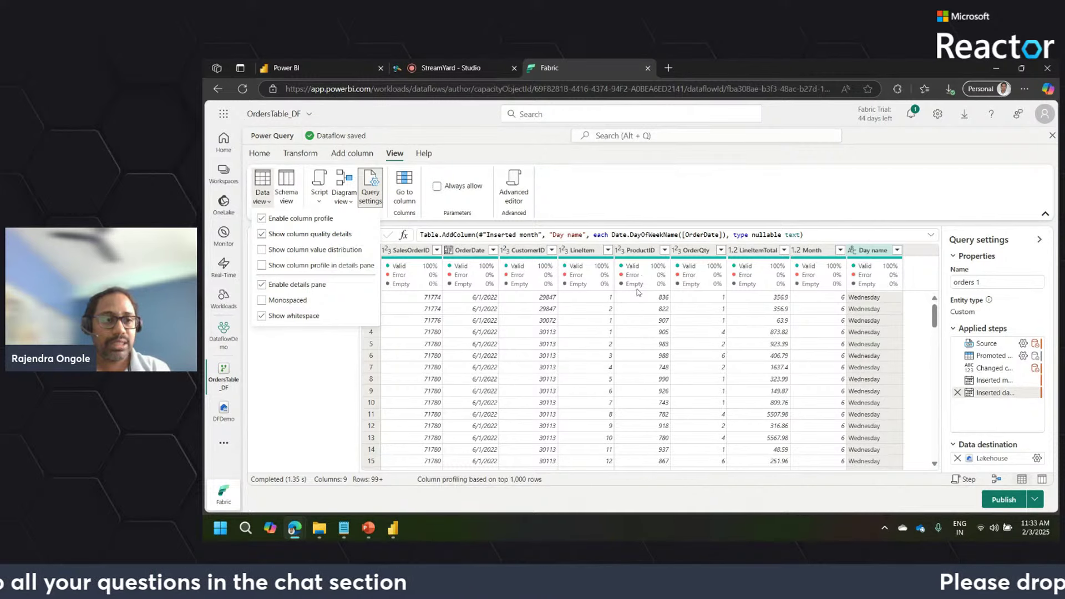
left_click(315, 254)
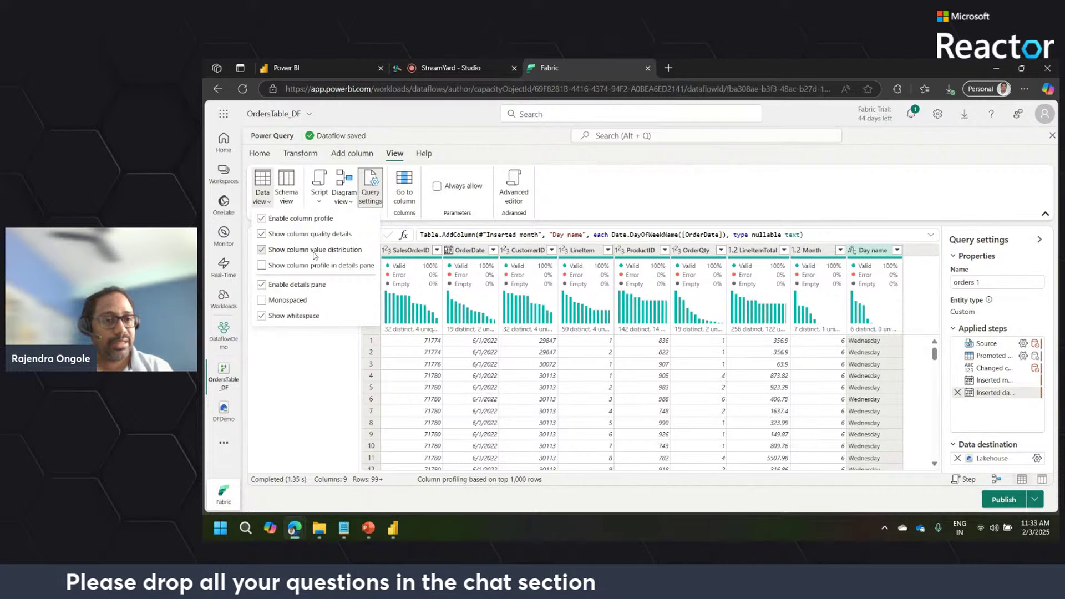
Show the column profile in the details pane and examine the OrderDate column's statistics and value distribution
left_click(326, 375)
left_click(480, 253)
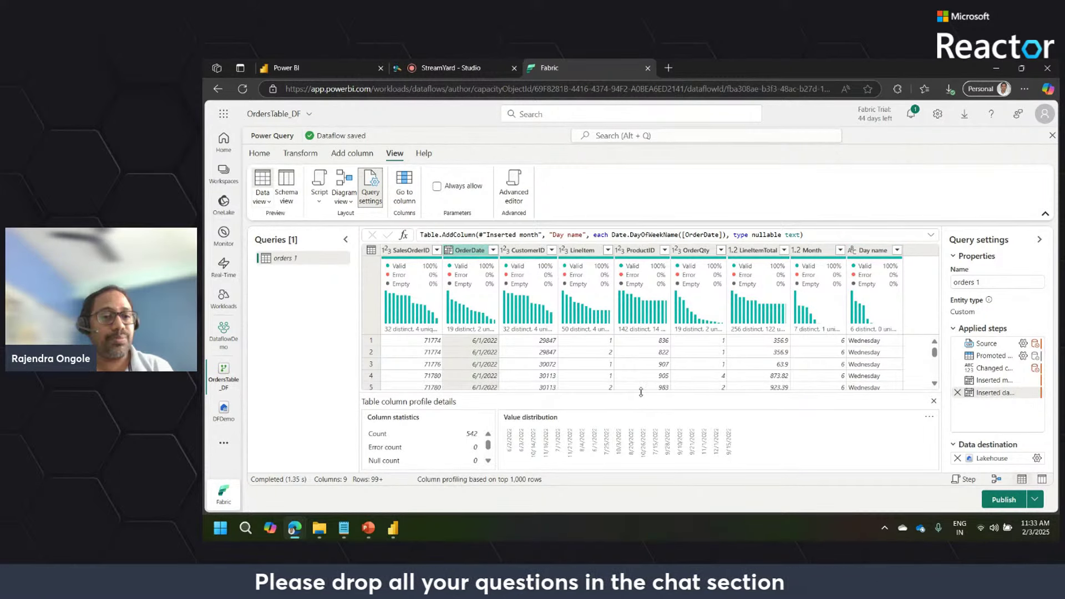
left_click_drag(640, 392, 640, 375)
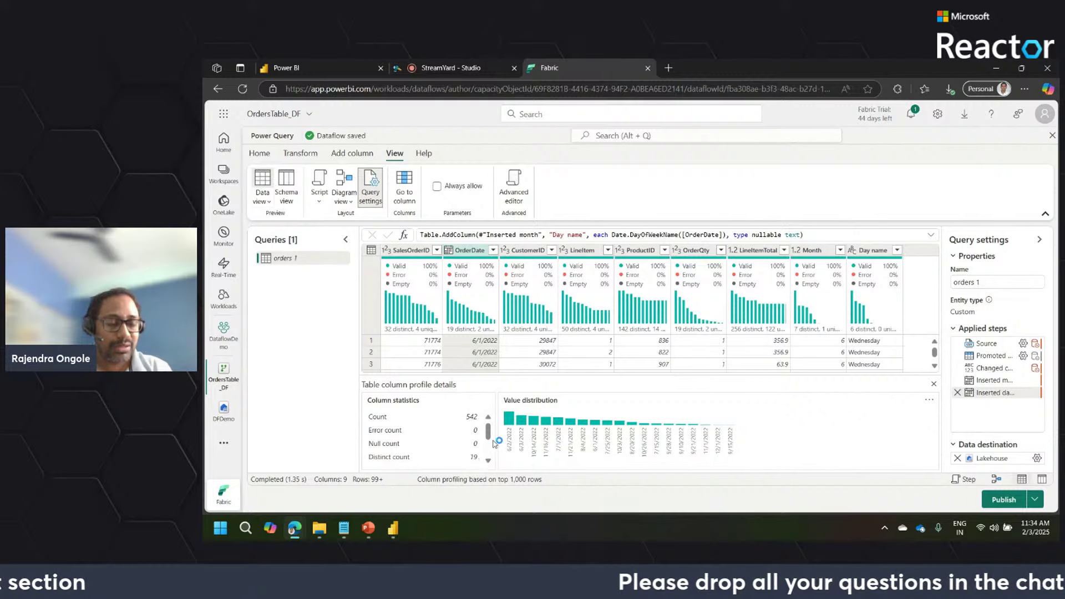
scroll(491, 450, "down", 2)
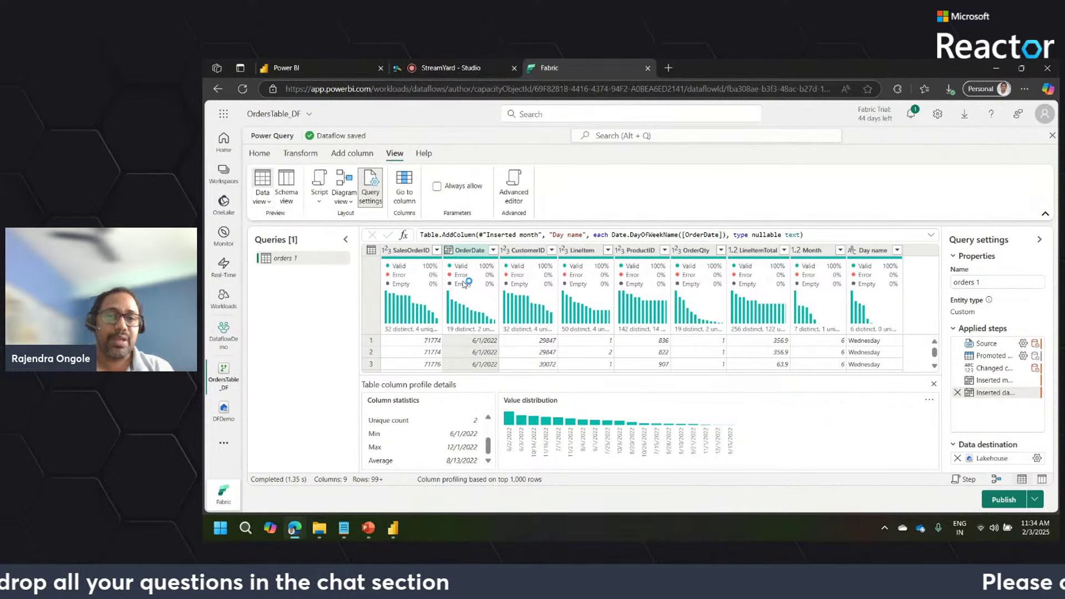
Turn off the column profile in the details pane and the column value distribution, and close the profile details
left_click(263, 195)
left_click(284, 267)
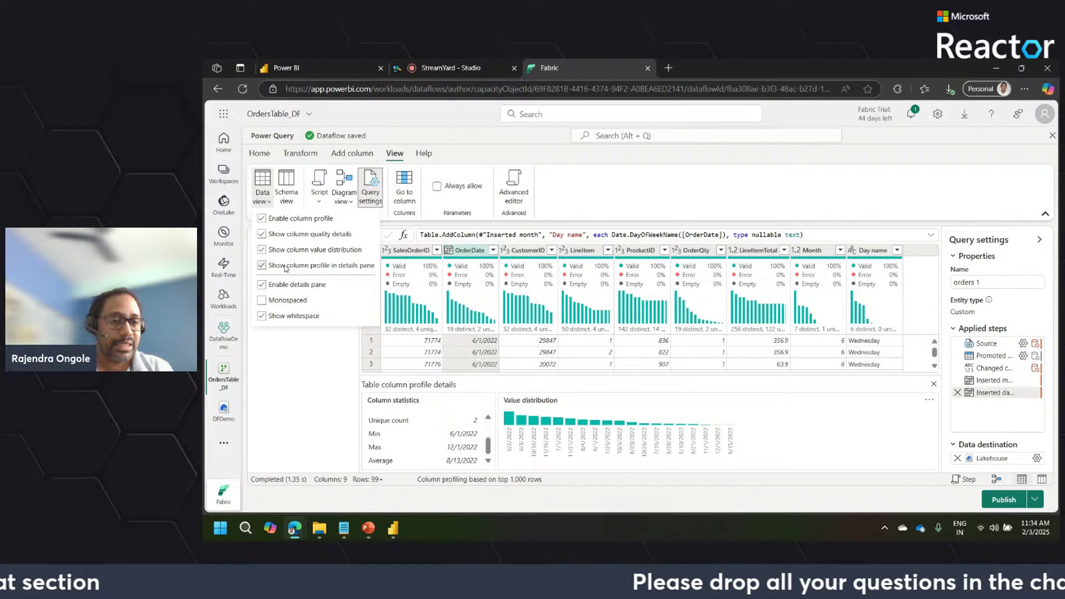
left_click(288, 251)
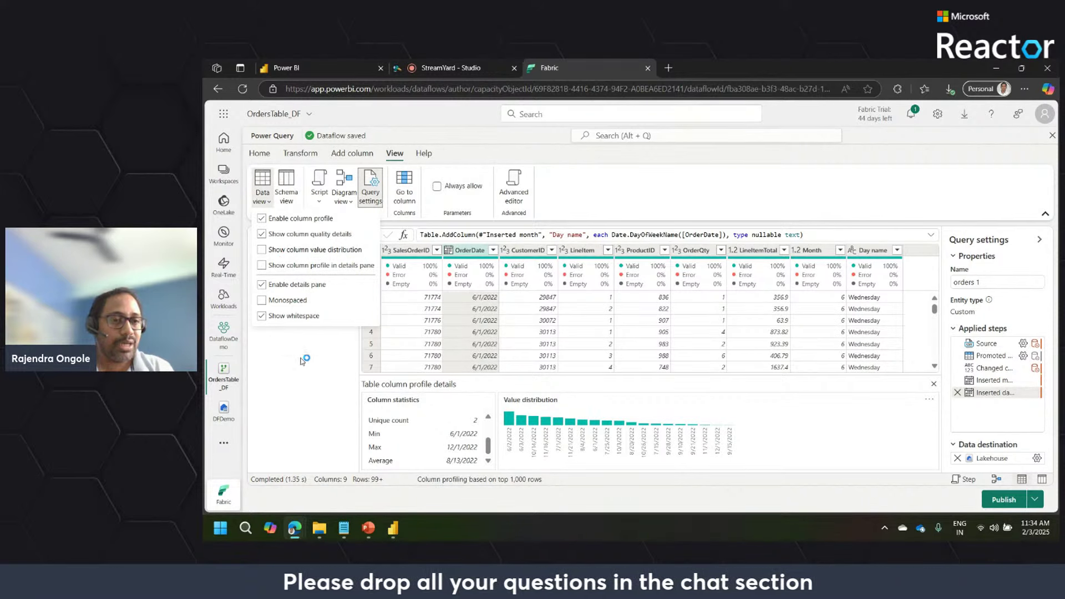
left_click(305, 383)
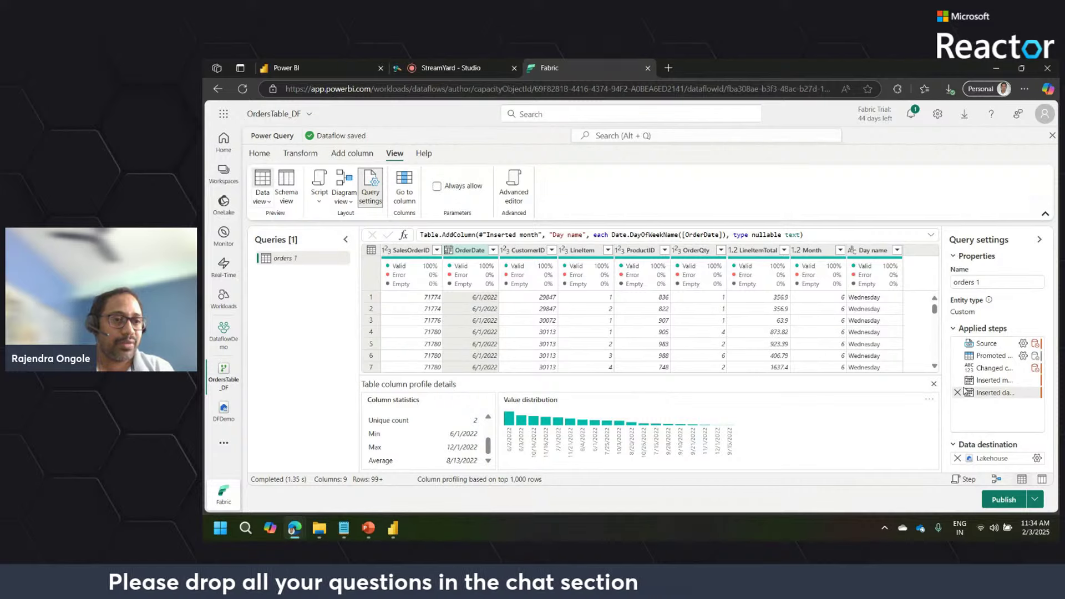
left_click(934, 384)
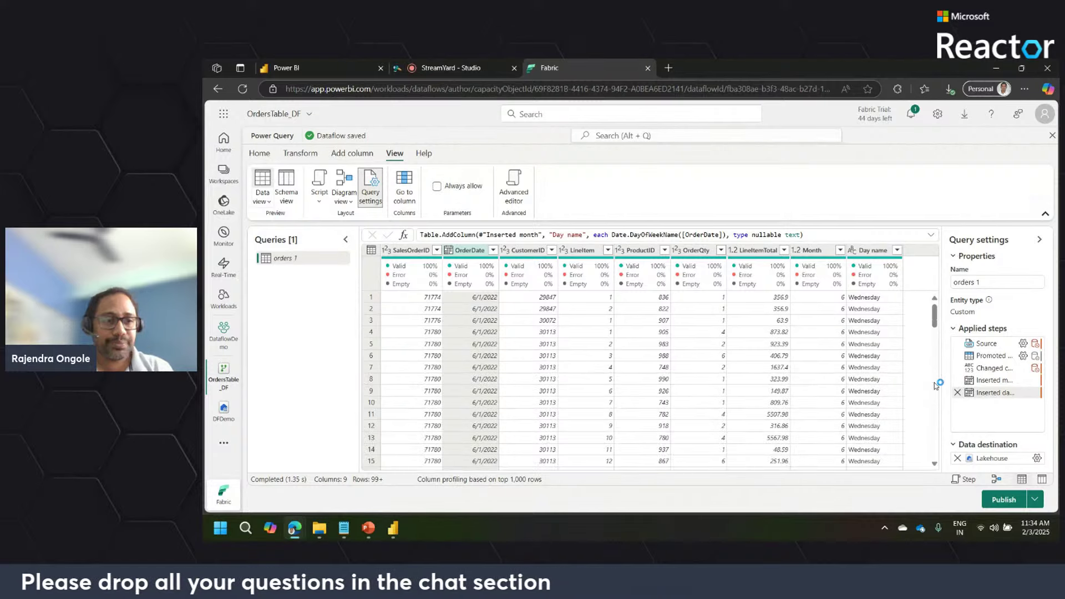
Publish the OrdersTable_DF dataflow immediately with the Publish now option
left_click(534, 255)
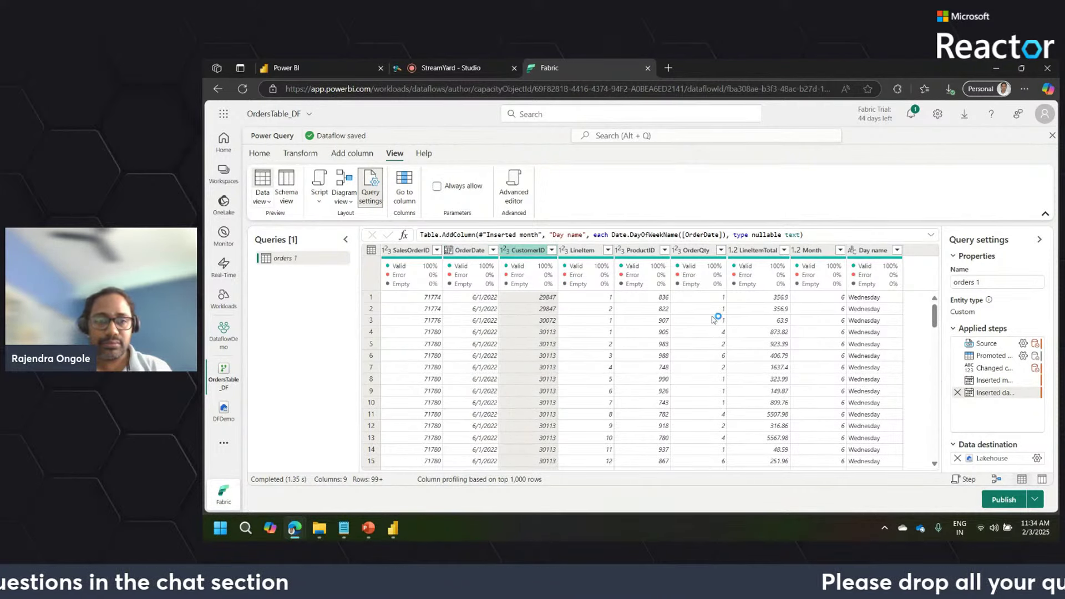
left_click(1033, 501)
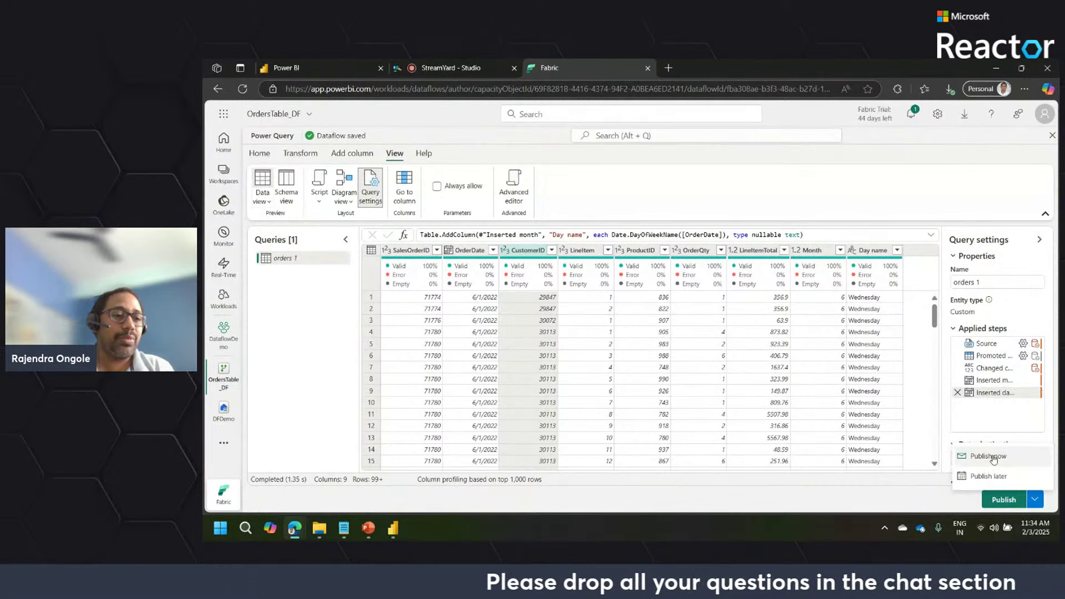
left_click(990, 456)
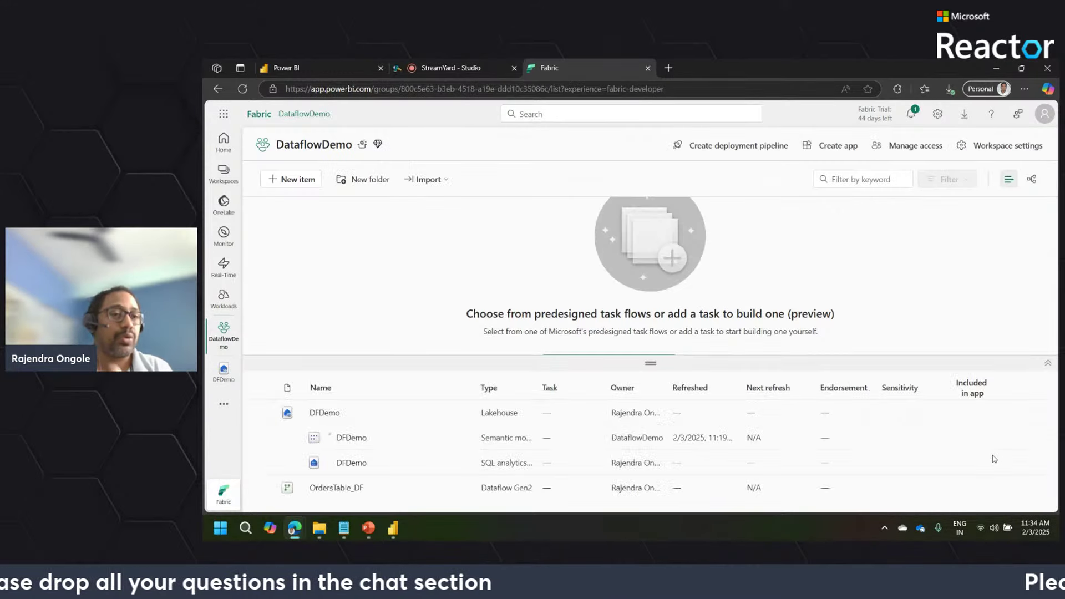
Refresh the DFDemo lakehouse to look for the new table, and check the DataflowDemo workspace notifications for the publishing status
left_click(226, 378)
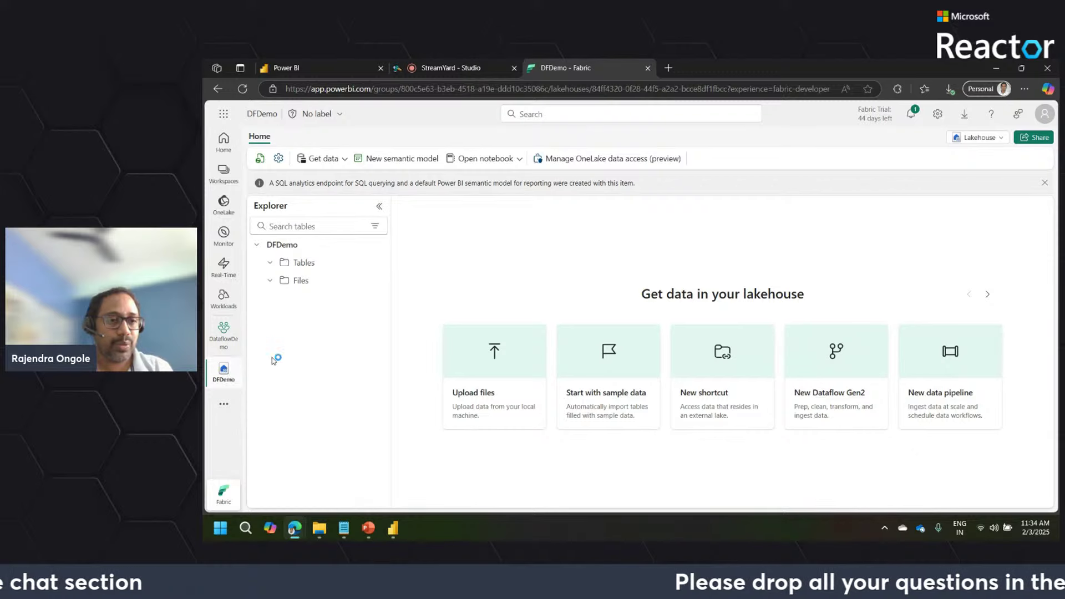
left_click(261, 159)
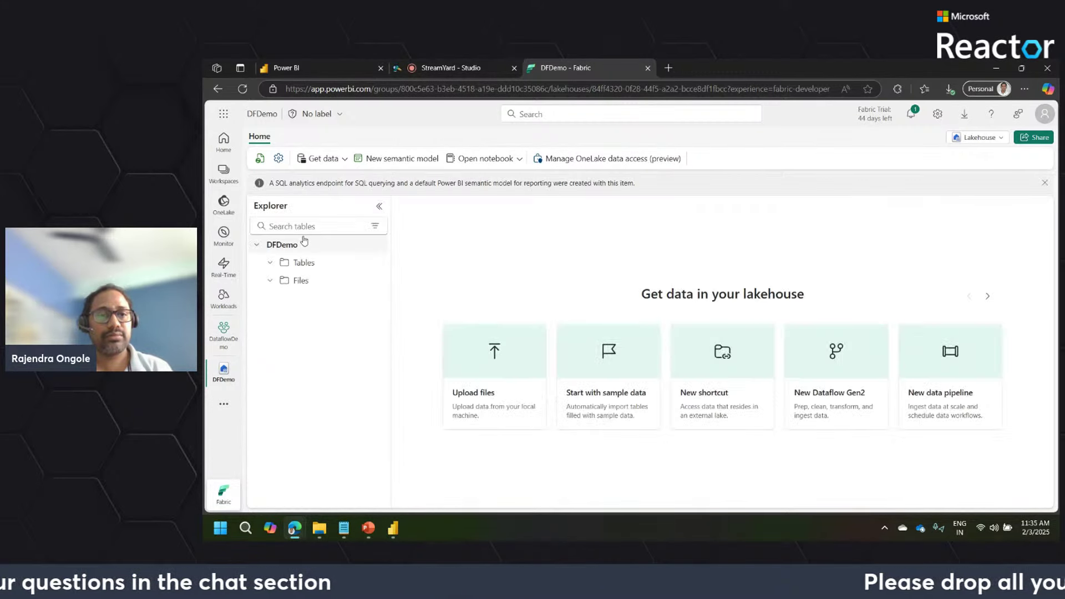
left_click(223, 327)
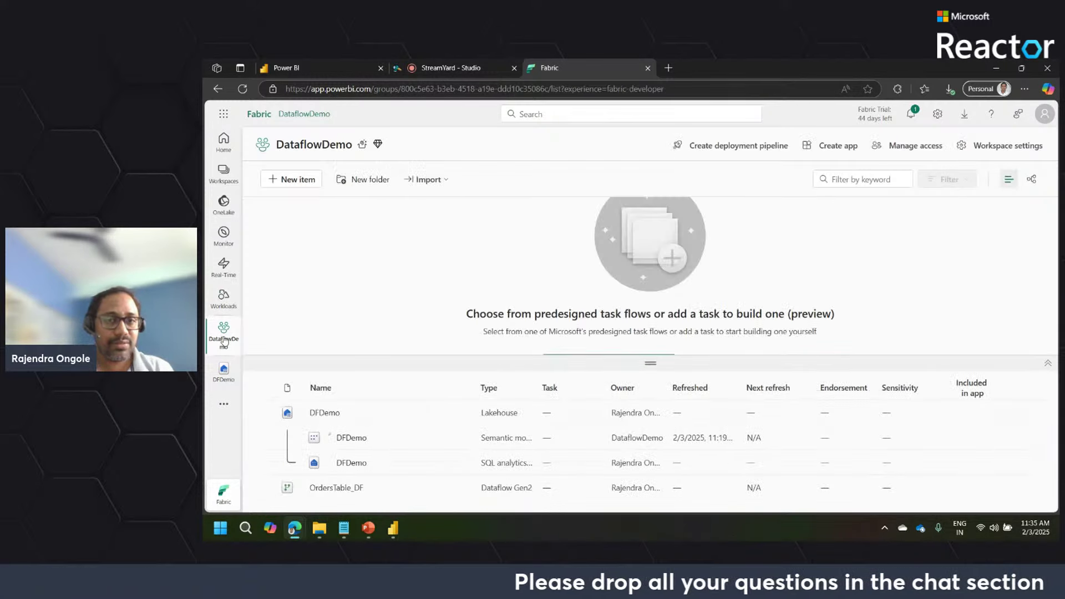
left_click(911, 113)
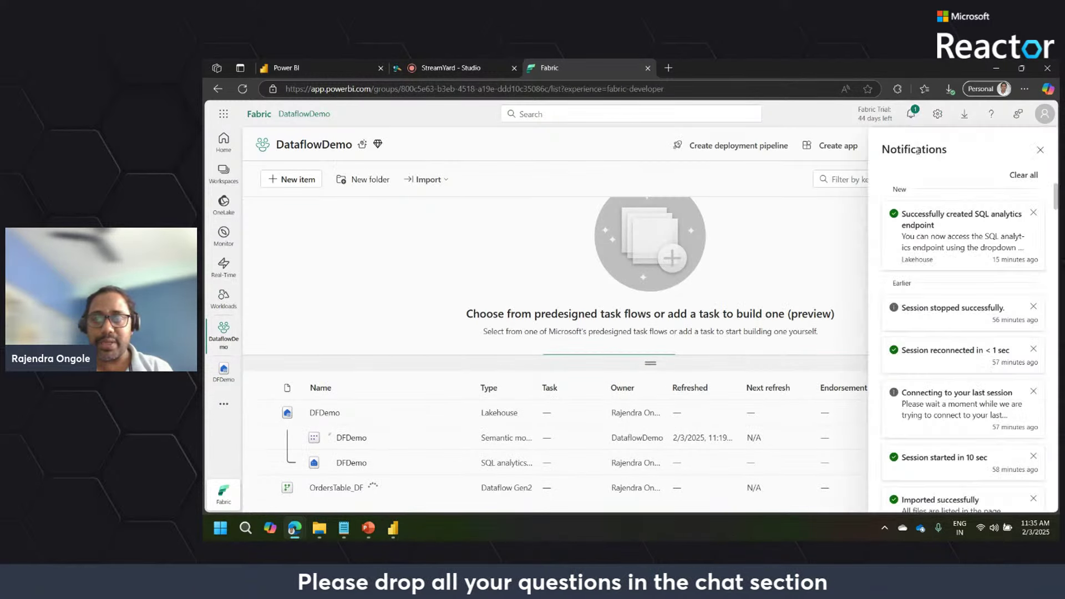
left_click(910, 116)
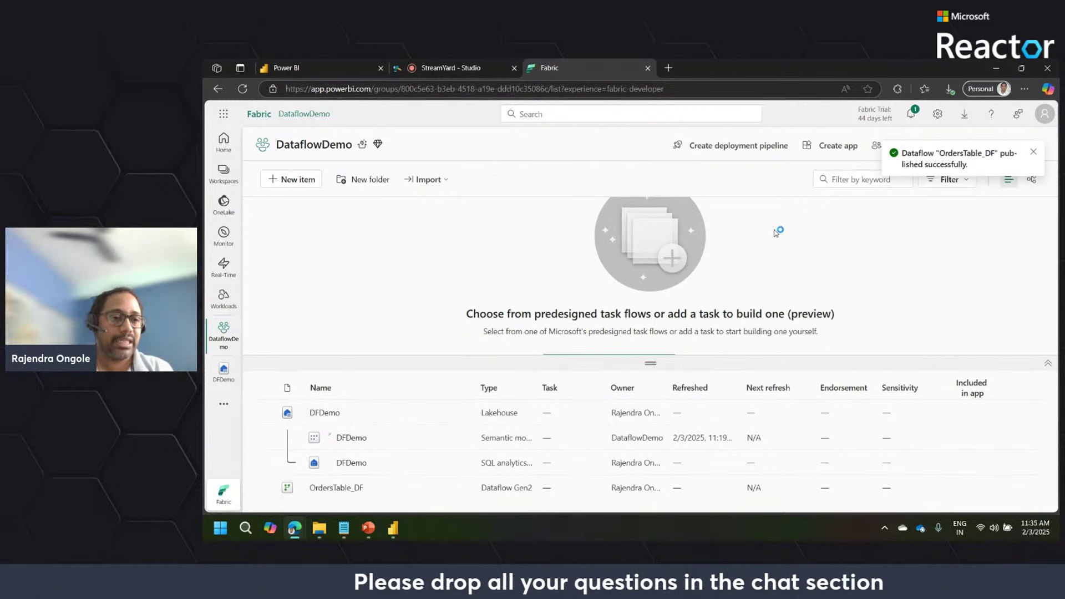
left_click(913, 117)
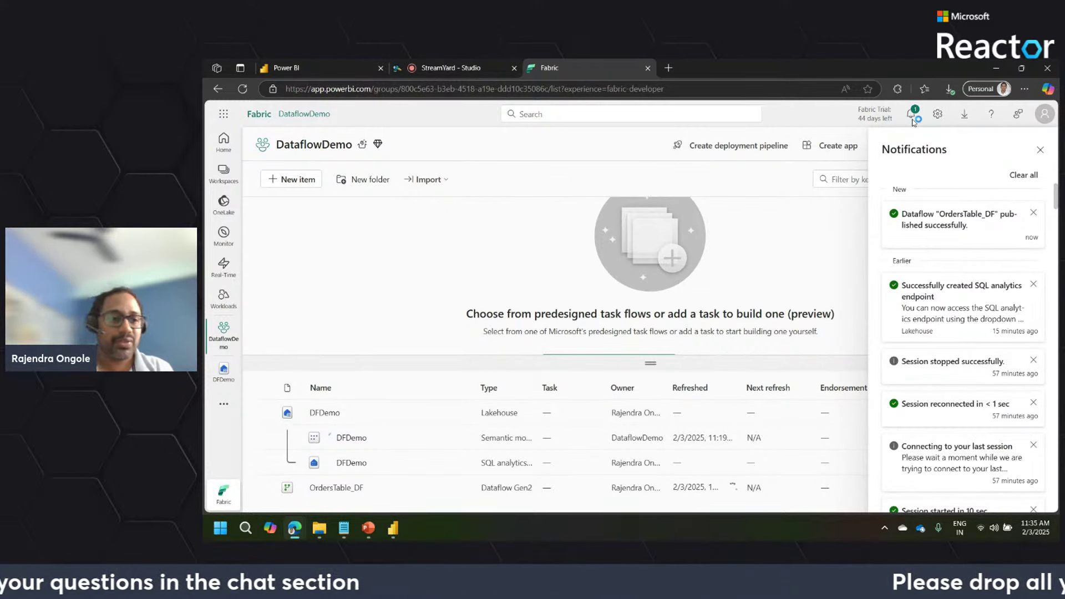
Refresh the DFDemo lakehouse explorer again, open the orders table preview and expand the table's columns
left_click(224, 373)
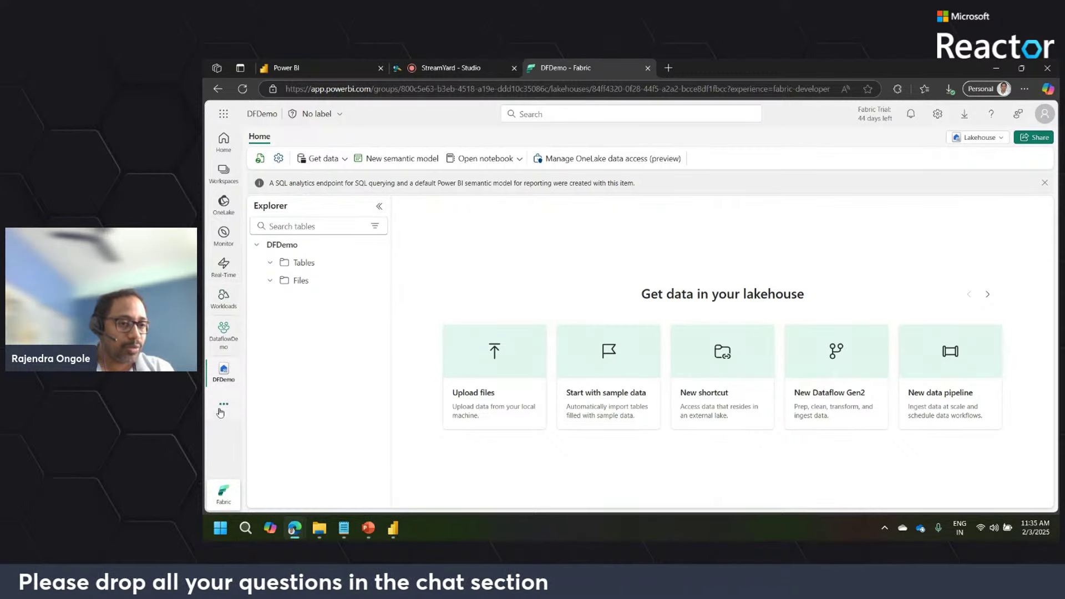
left_click(223, 331)
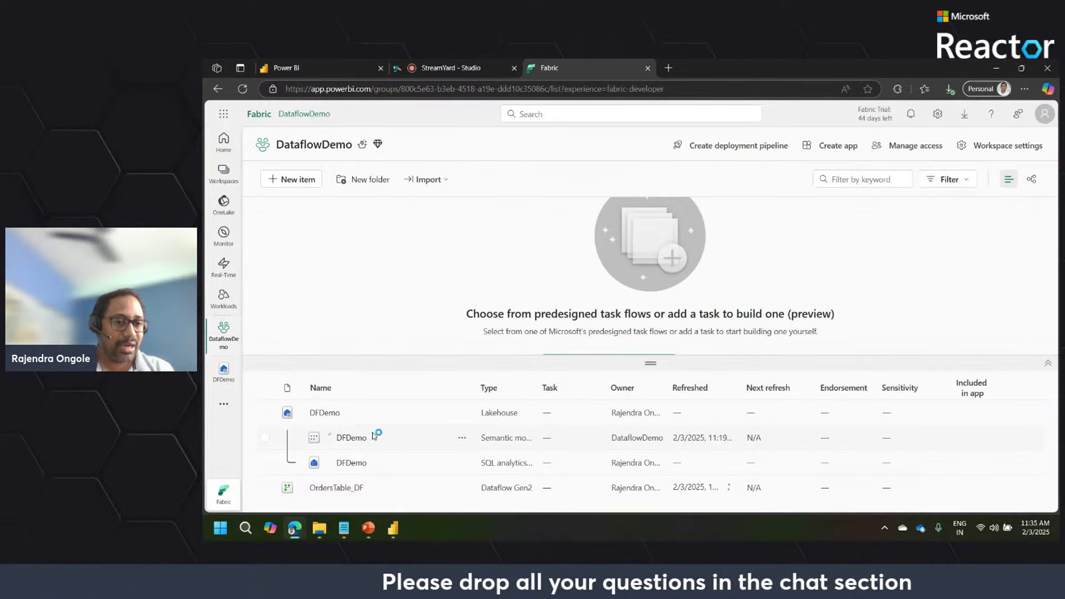
left_click(223, 373)
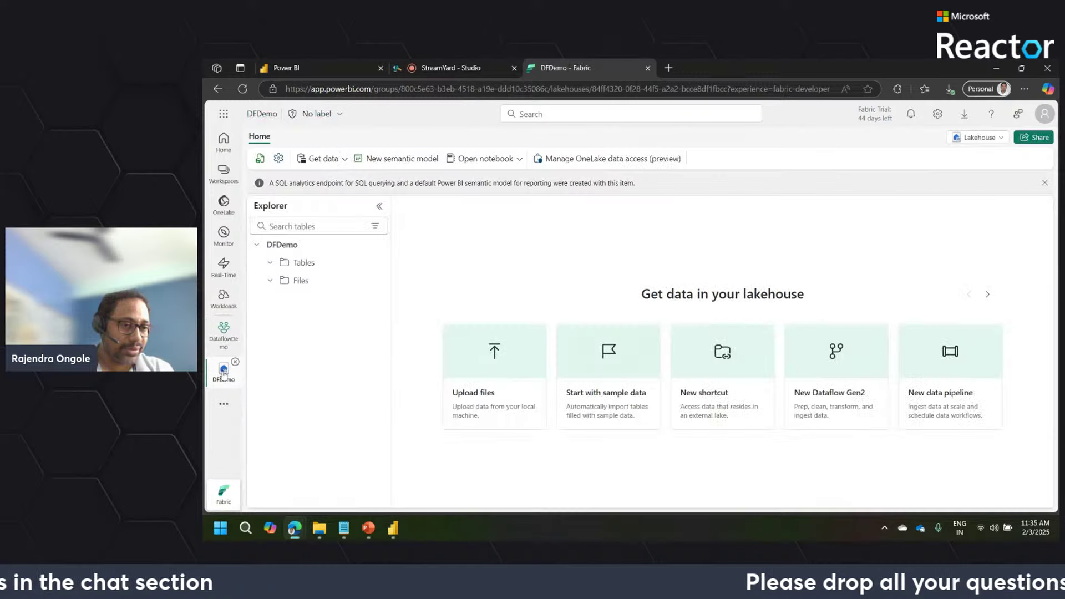
left_click(260, 159)
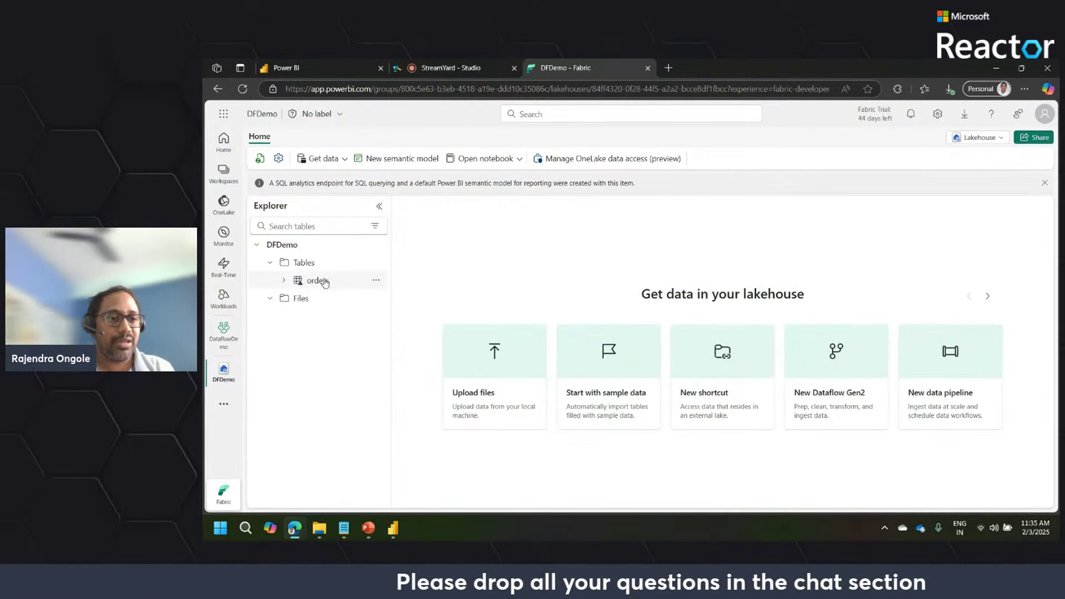
left_click(318, 281)
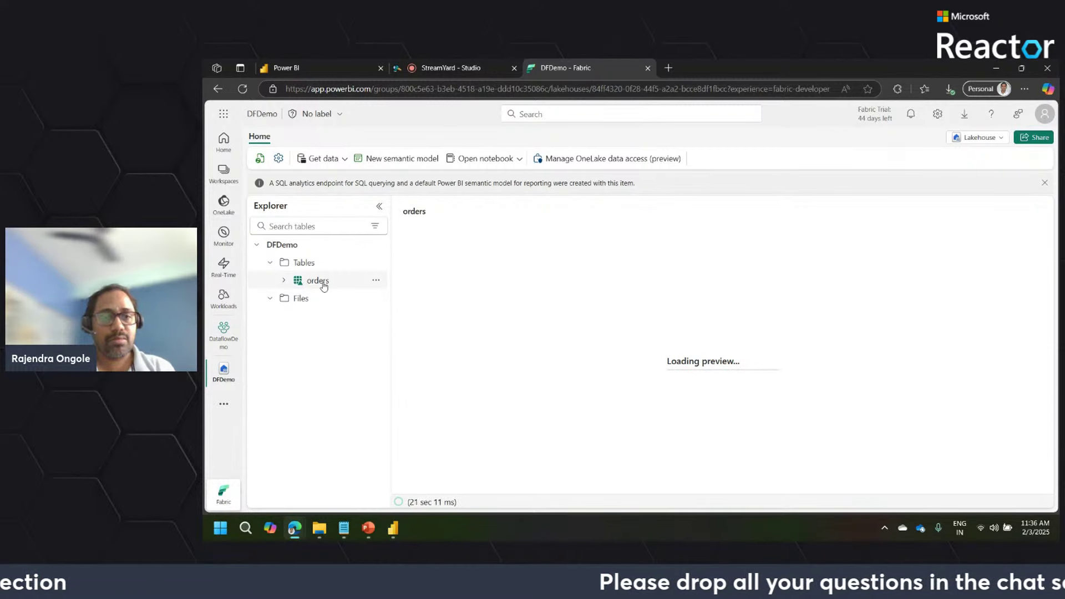
left_click(311, 305)
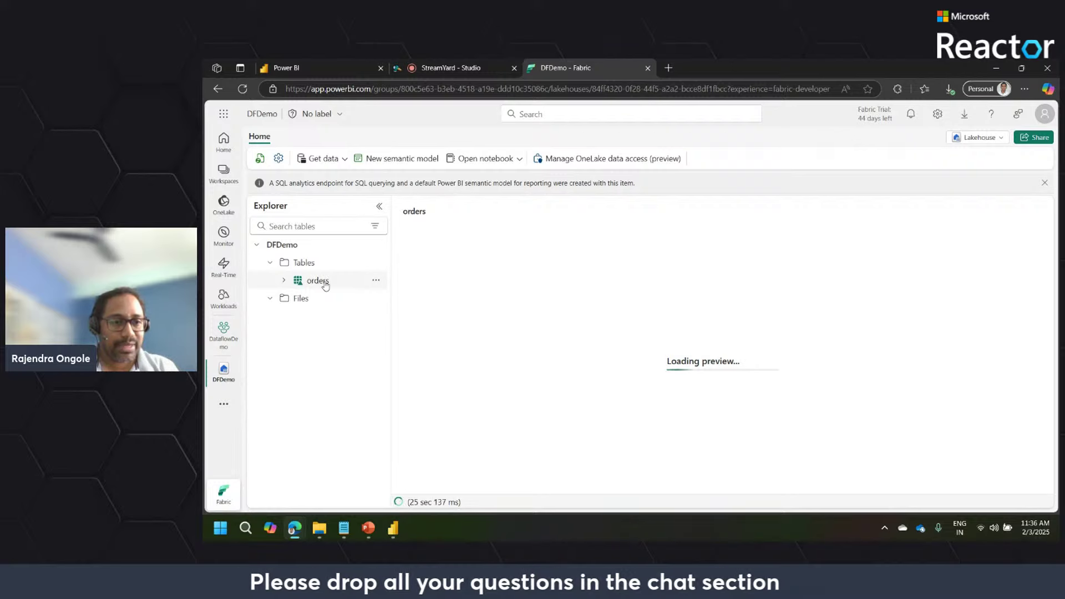
left_click(284, 281)
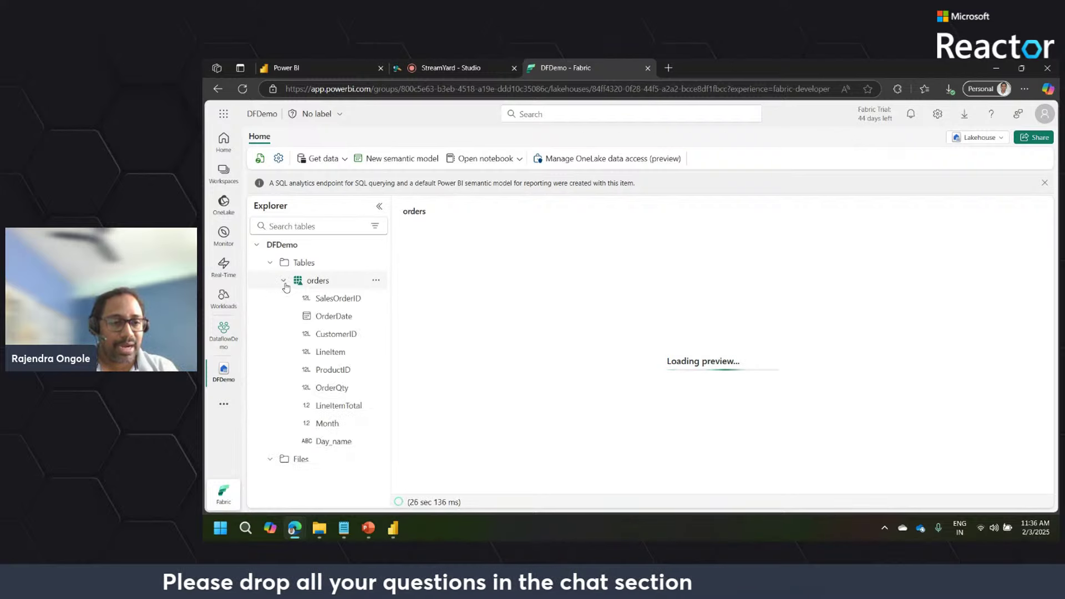
View the files behind the orders table and open its _delta_log folder
left_click(376, 280)
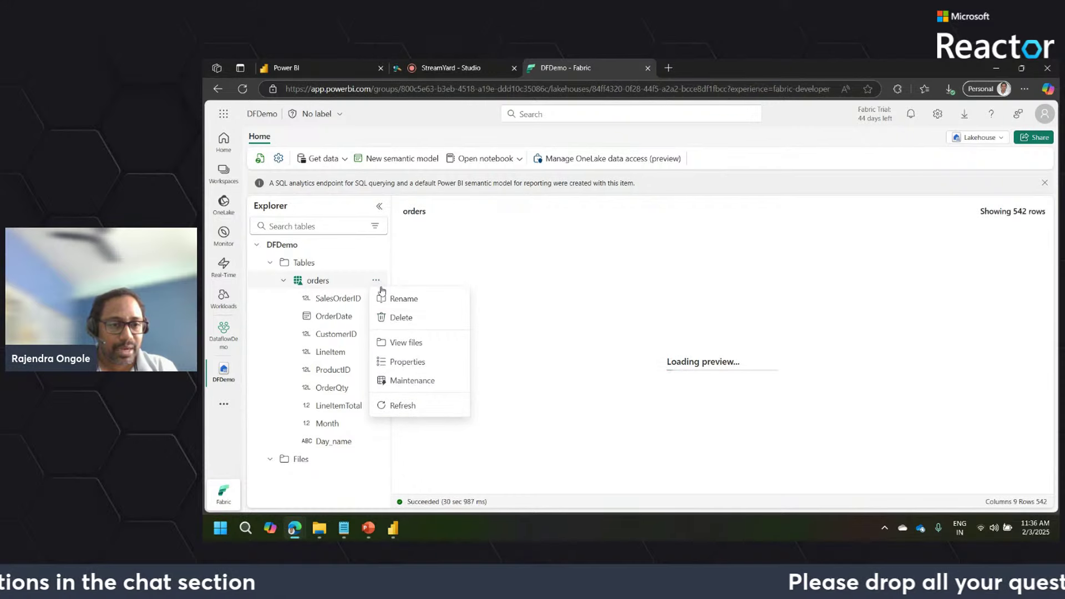
left_click(403, 343)
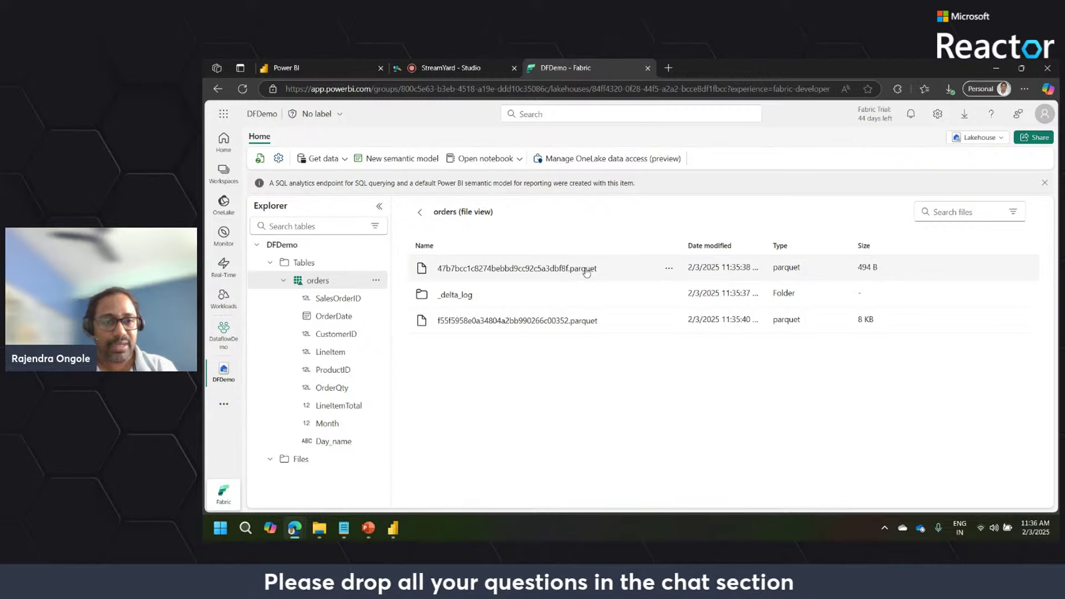
left_click(462, 298)
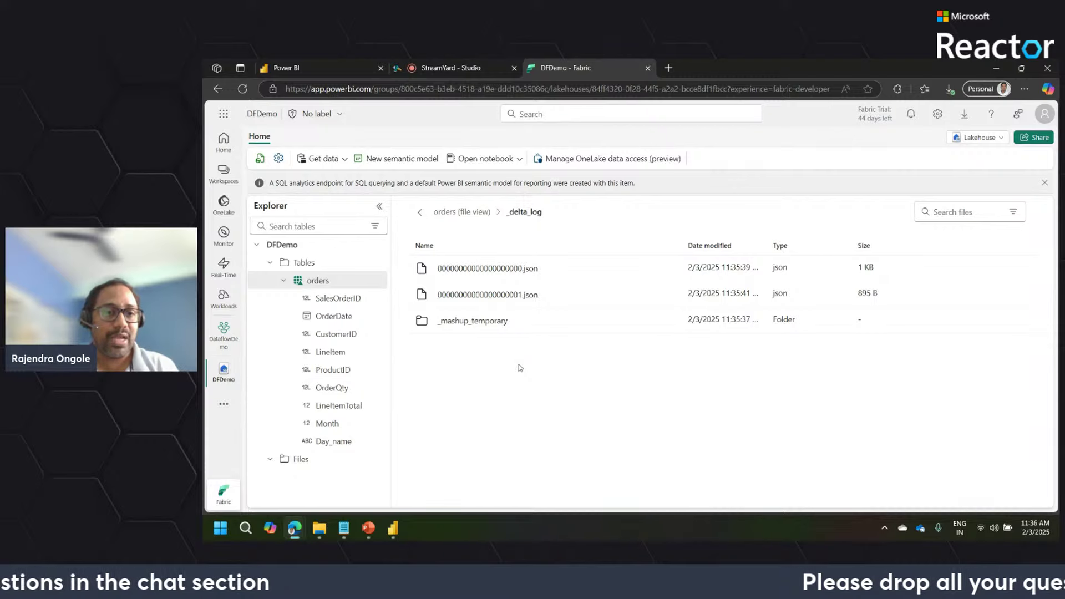
Review the orders table's properties, including its format, type and paths, and return to the table's data preview
left_click(376, 283)
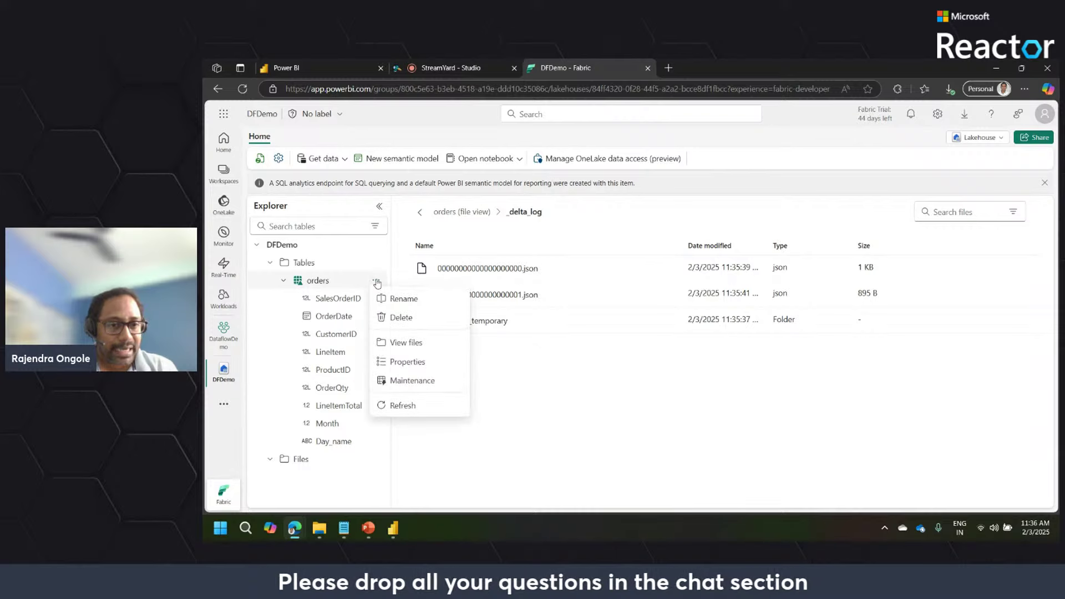
left_click(413, 363)
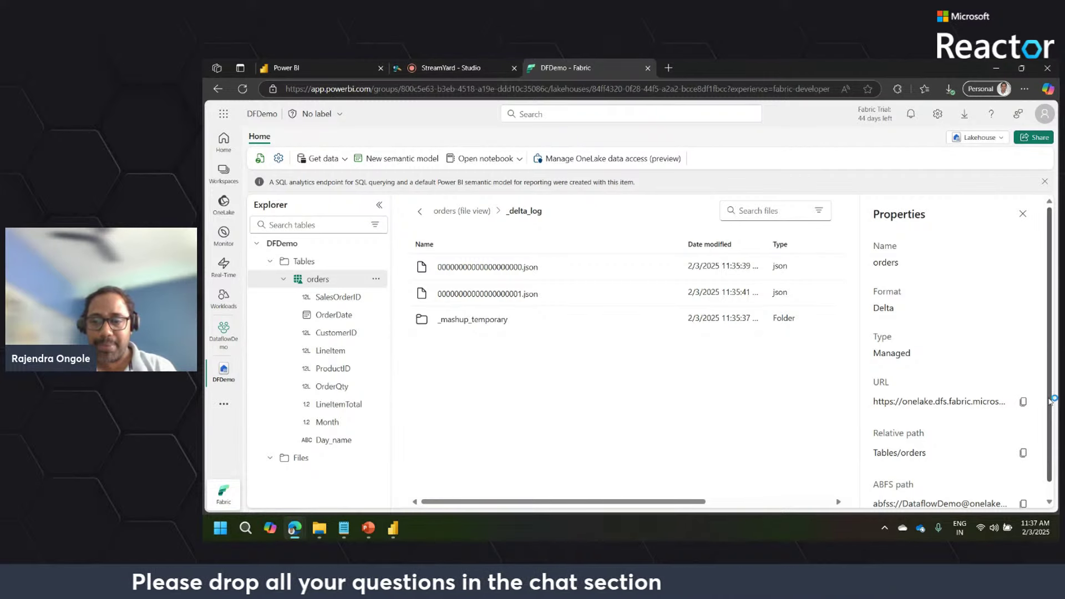
scroll(1054, 394, "down", 1)
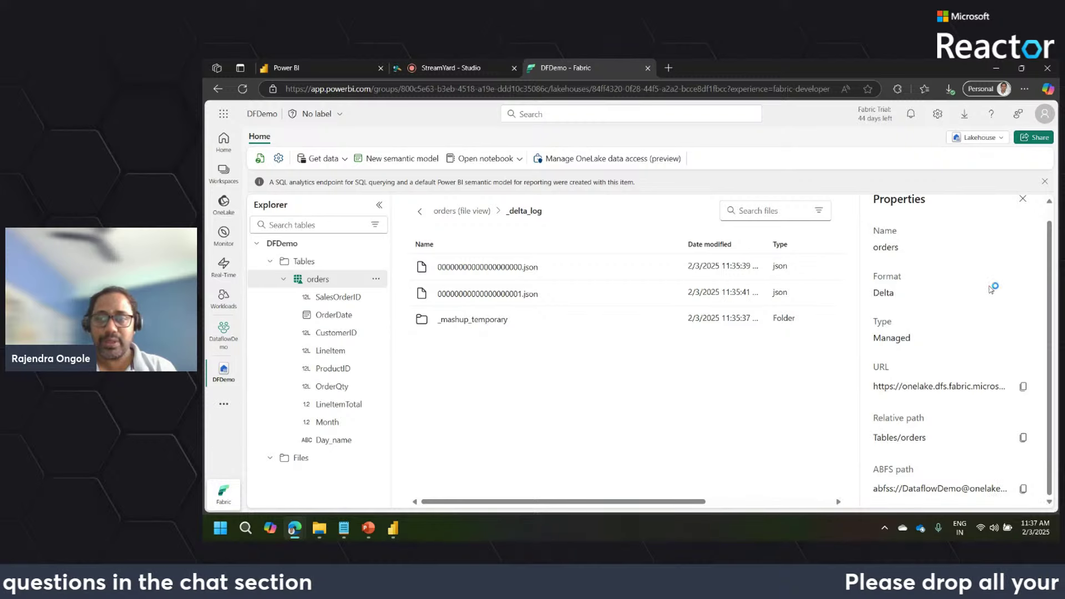
left_click(1022, 199)
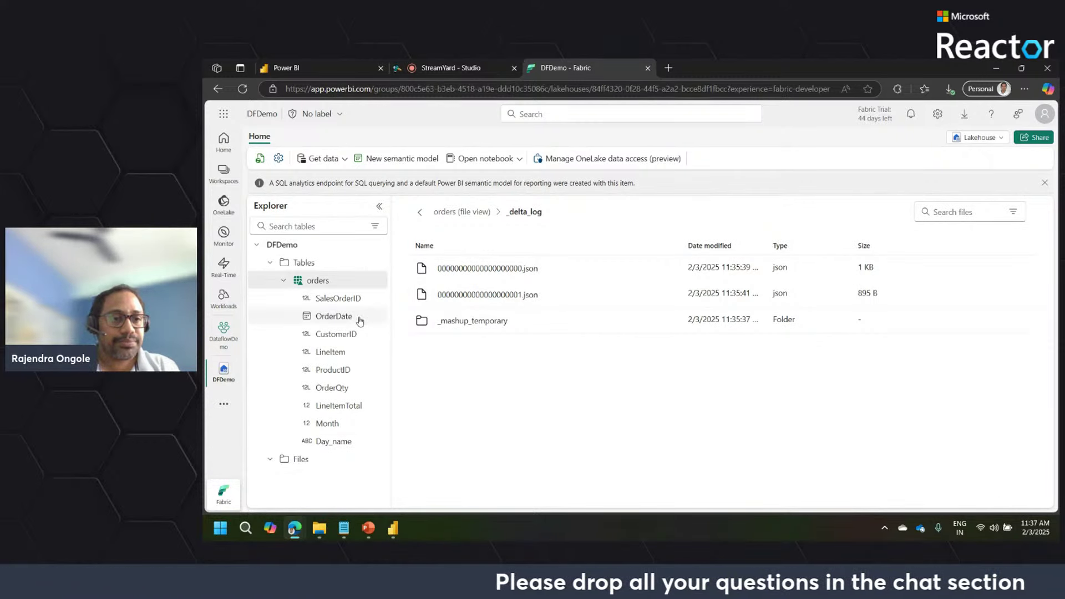
left_click(321, 280)
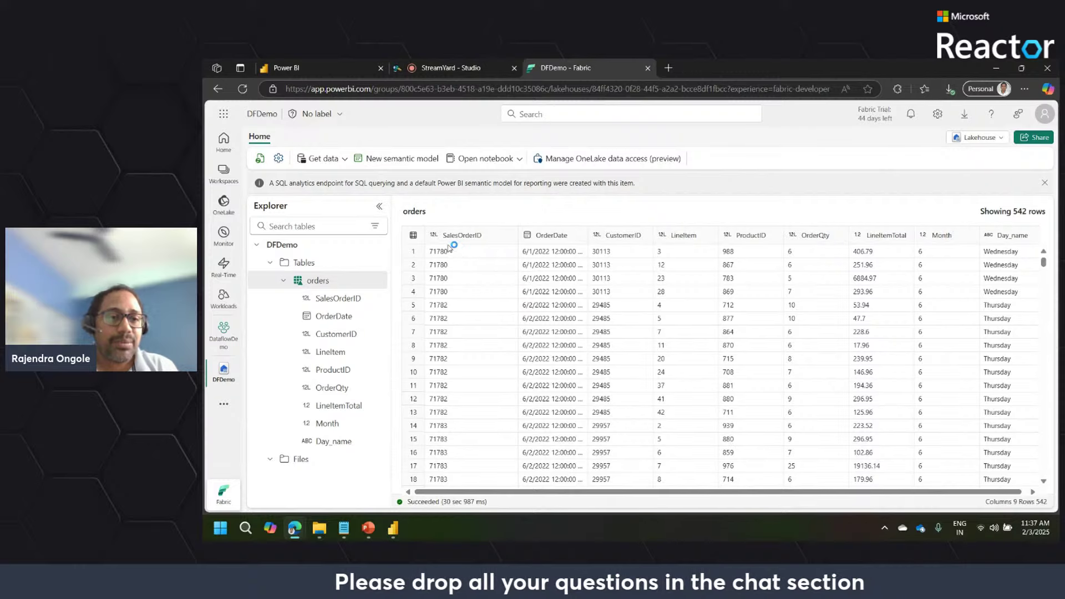
Open the Sales Orders CSV from the DataflowGen2 folder in Excel, review its columns, and close it without saving
left_click(319, 530)
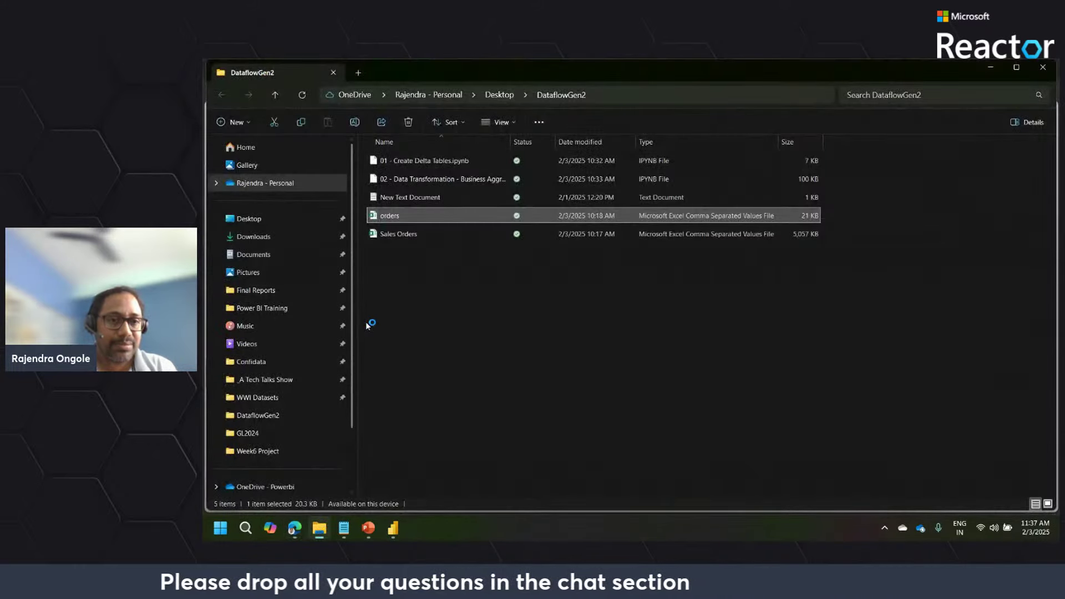
left_click(365, 322)
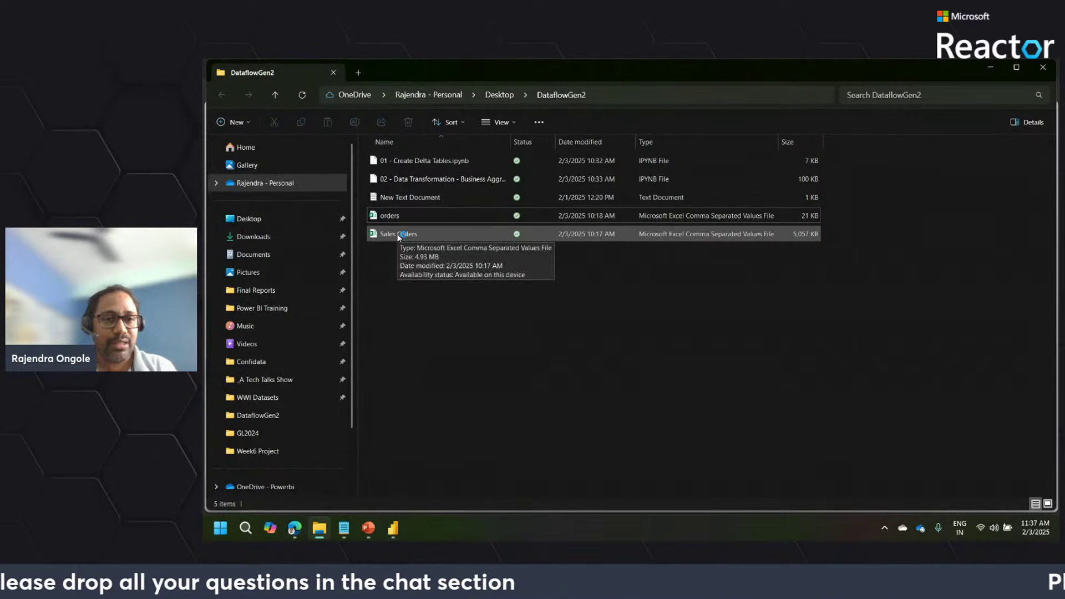
double_click(398, 236)
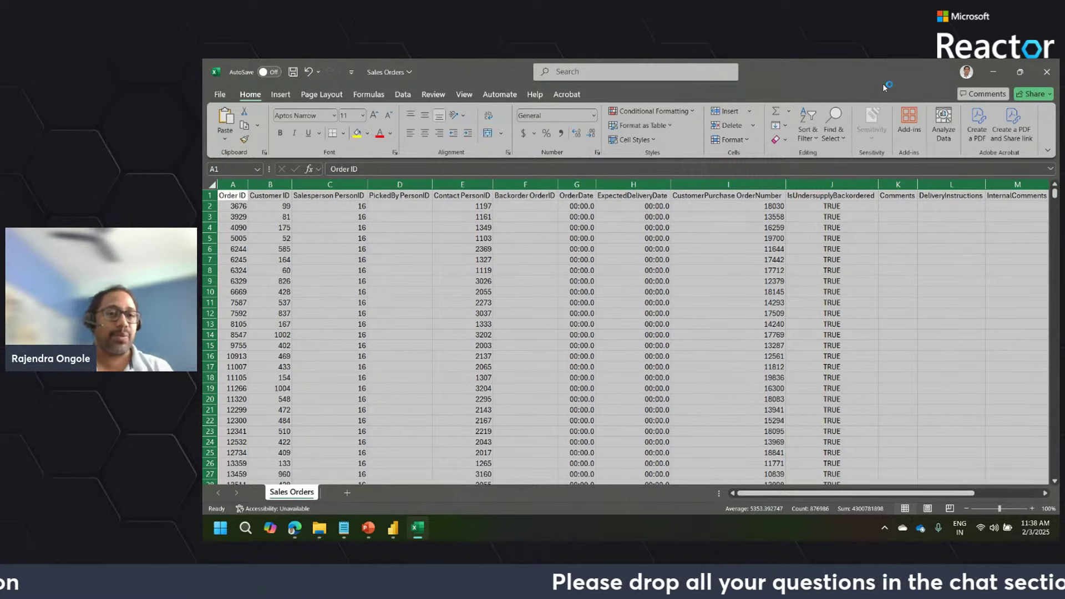
left_click(1047, 69)
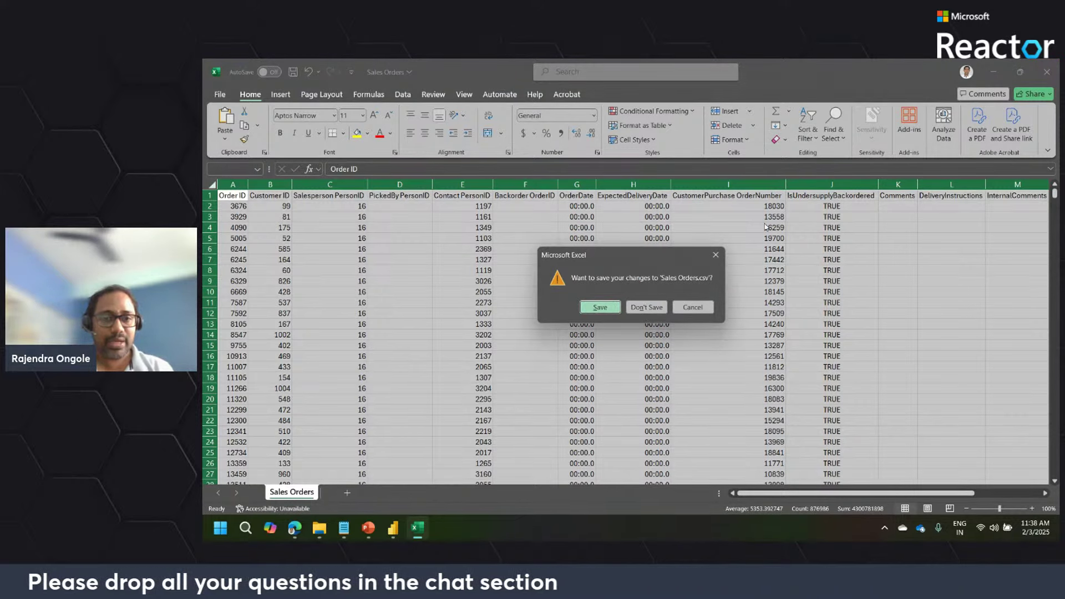
left_click(646, 308)
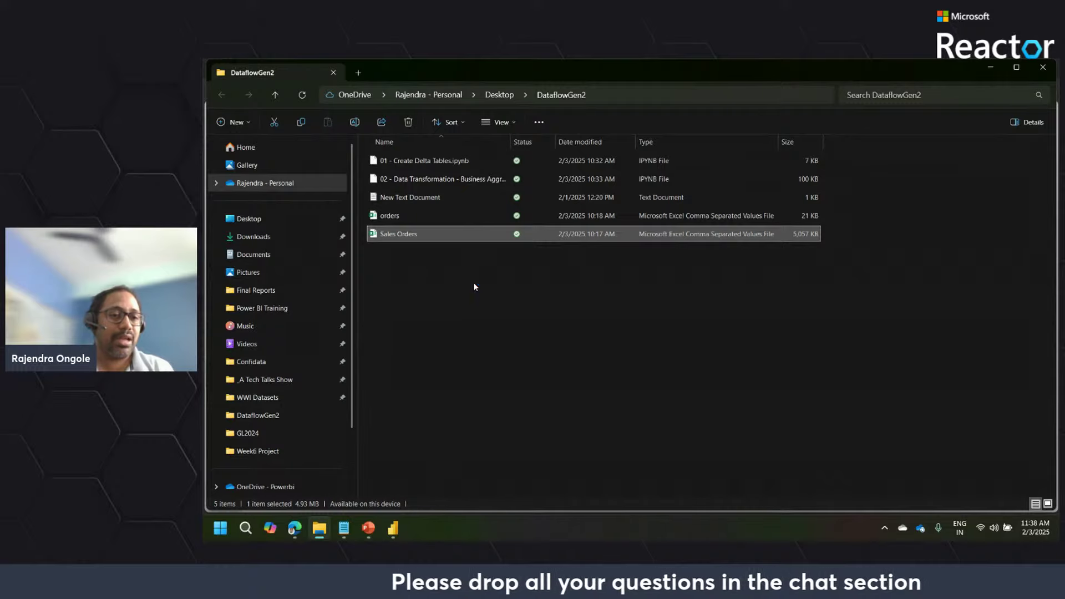
Switch back to Fabric and upload Sales Orders.csv from the DataflowGen2 folder to the Files section of the DFDemo lakehouse
mouse_move(295, 528)
left_click(287, 475)
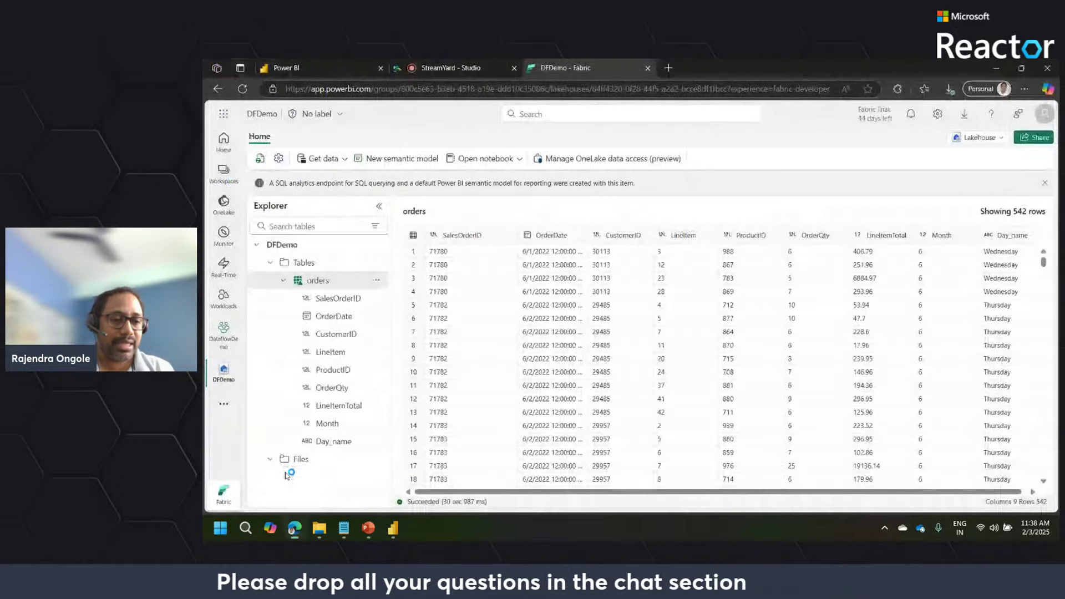
left_click(376, 459)
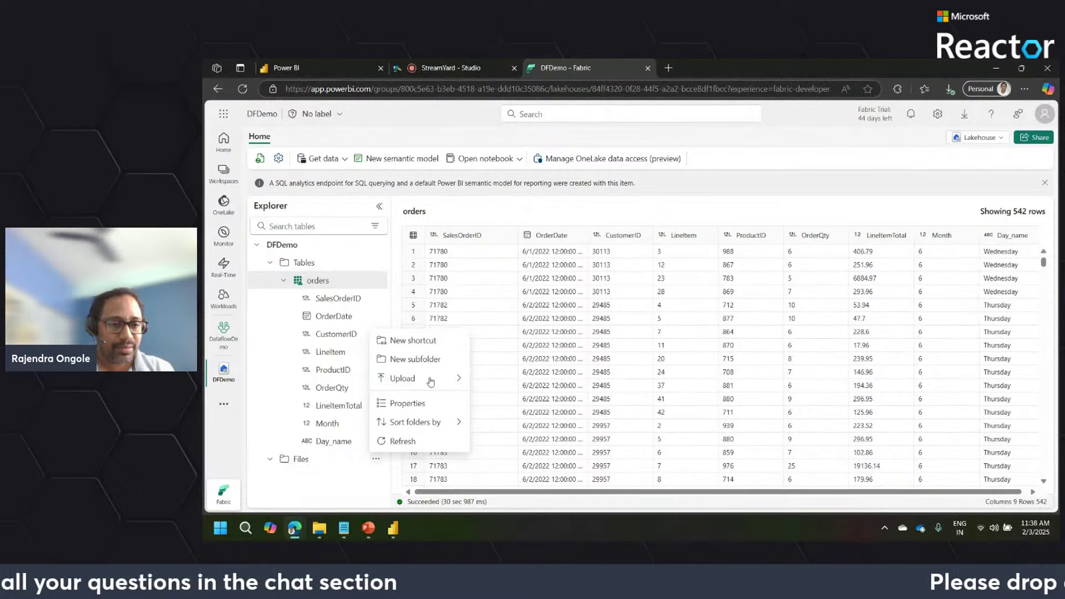
mouse_move(431, 381)
left_click(505, 383)
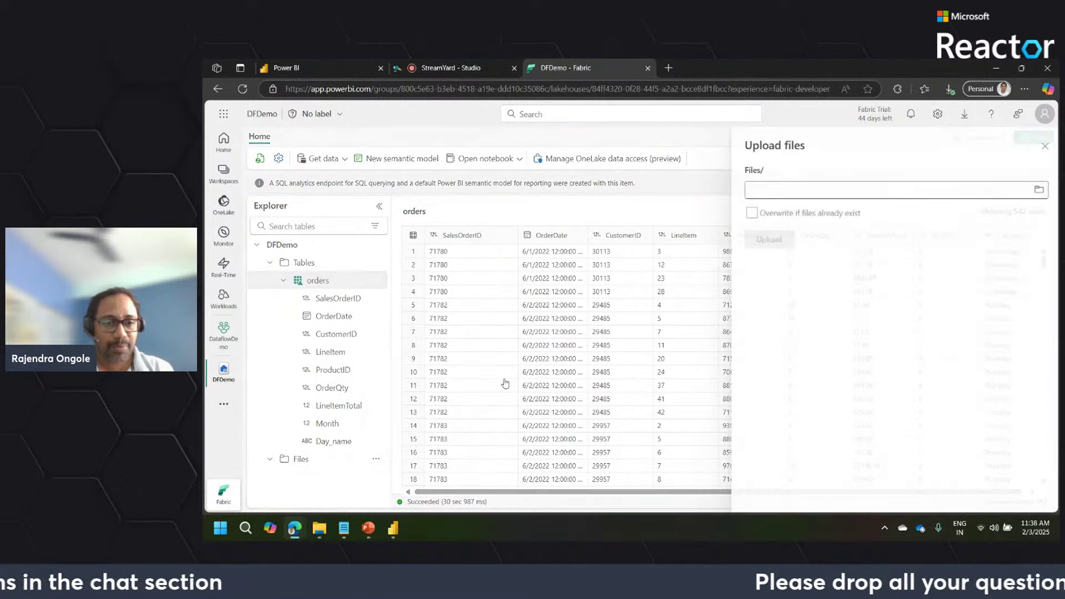
left_click(1035, 189)
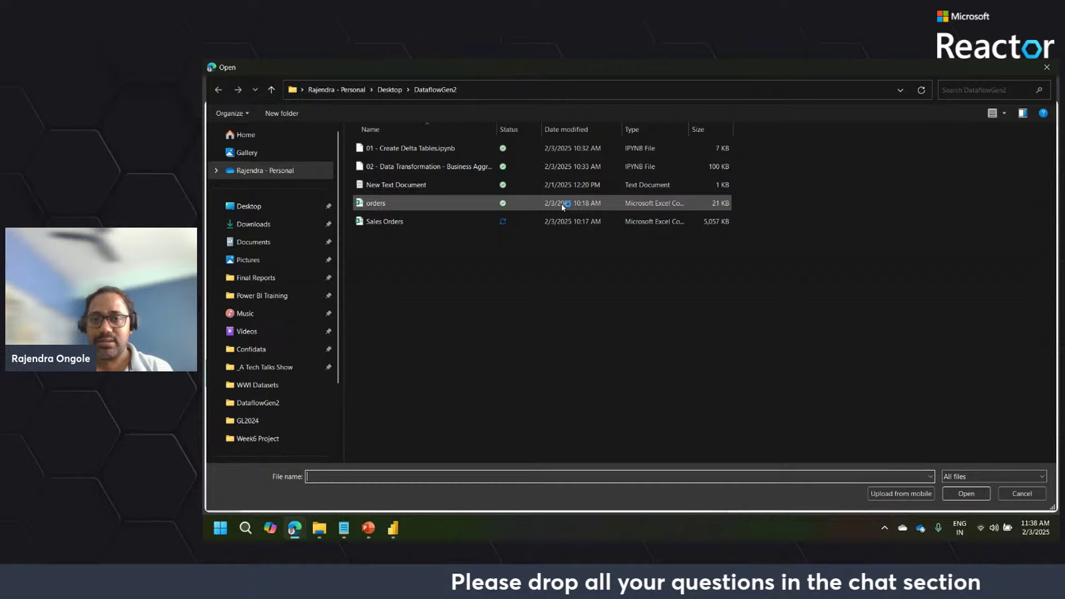
left_click(388, 221)
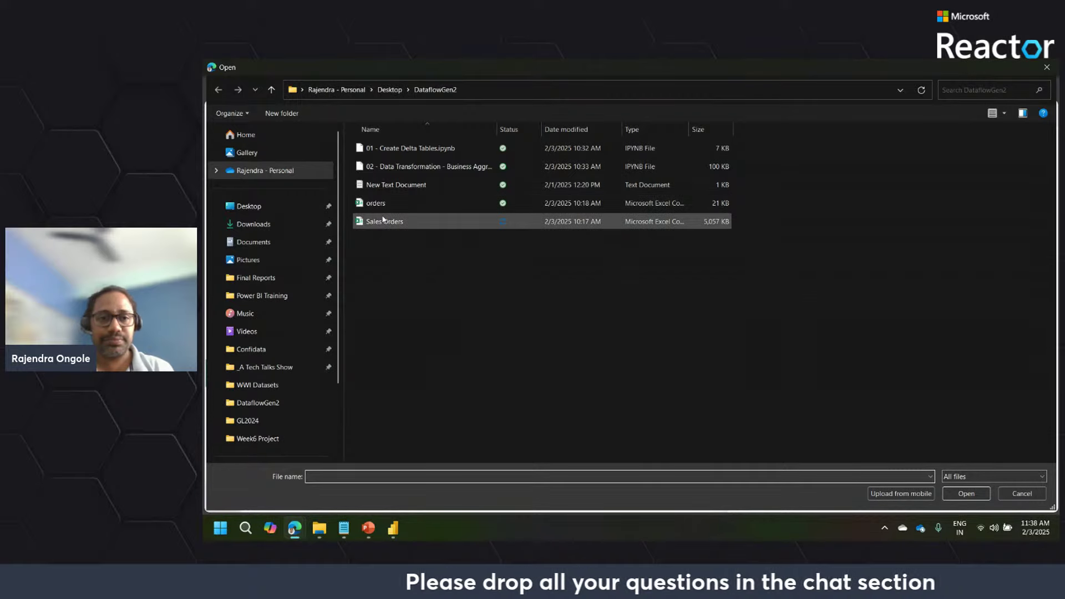
left_click(956, 491)
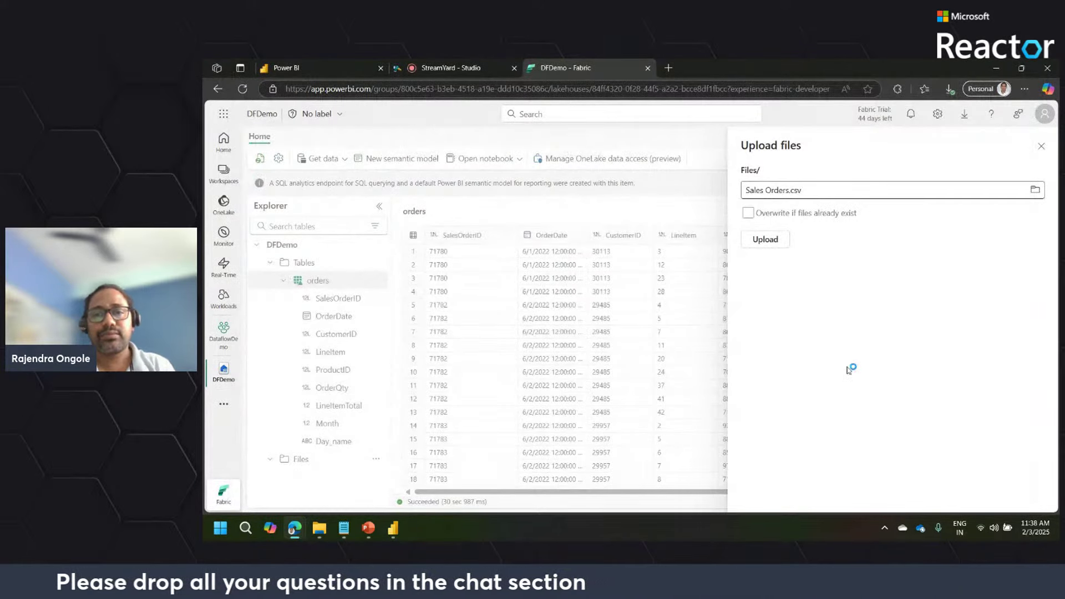
left_click(770, 240)
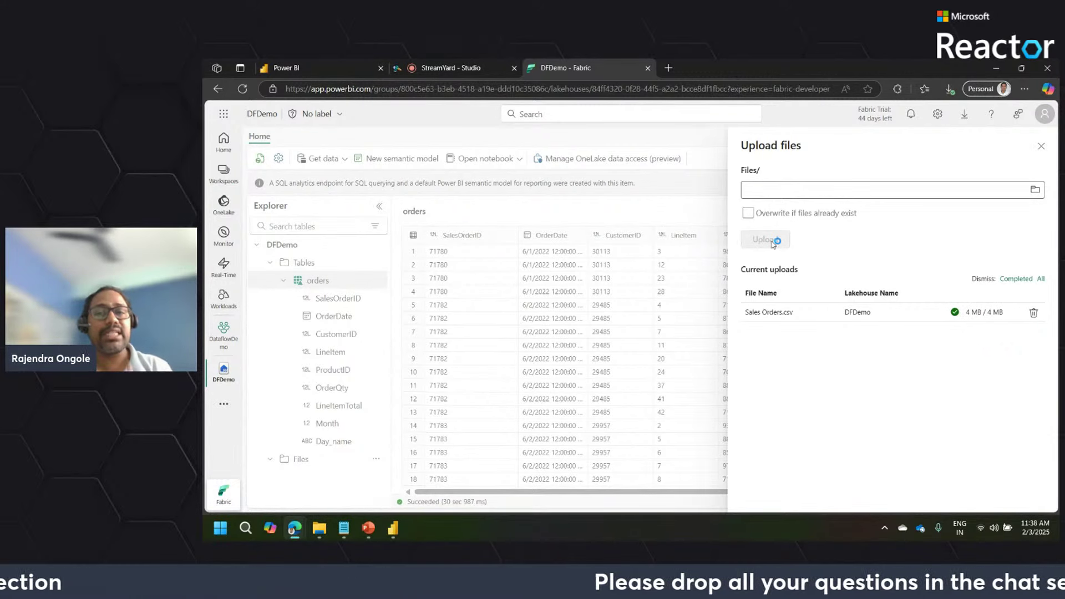
left_click(1041, 147)
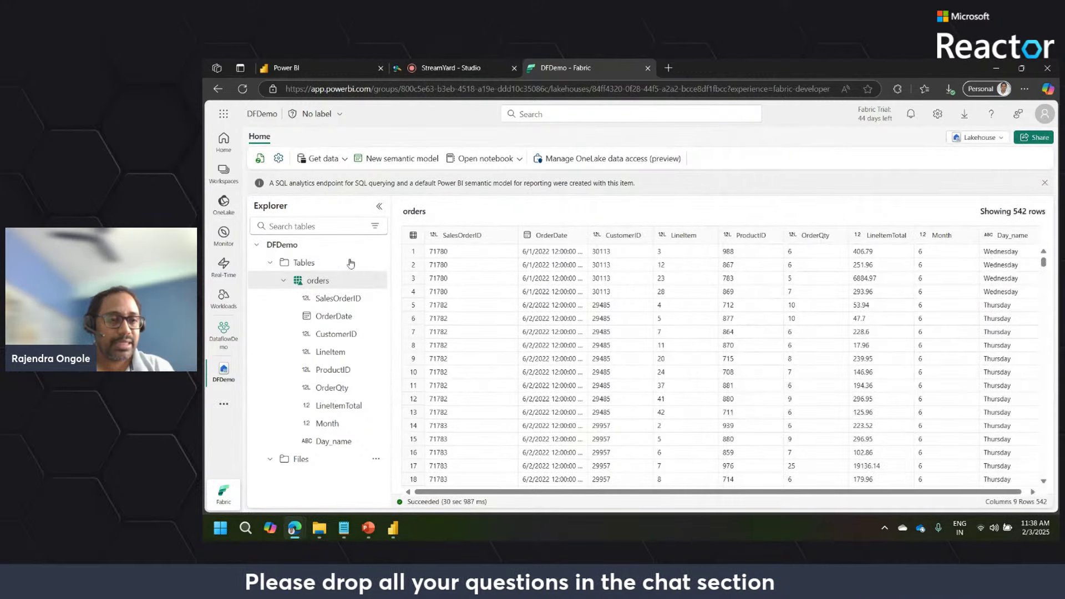
Try to load Sales Orders.csv from Files into a new table named sales orders, using the header for column names and a comma separator
left_click(314, 463)
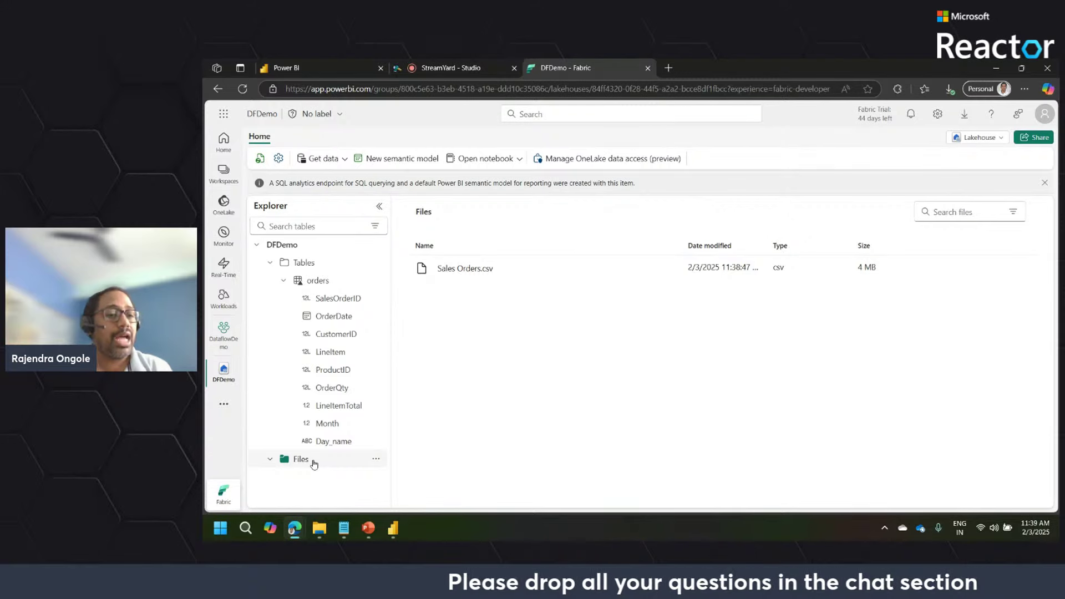
left_click(311, 461)
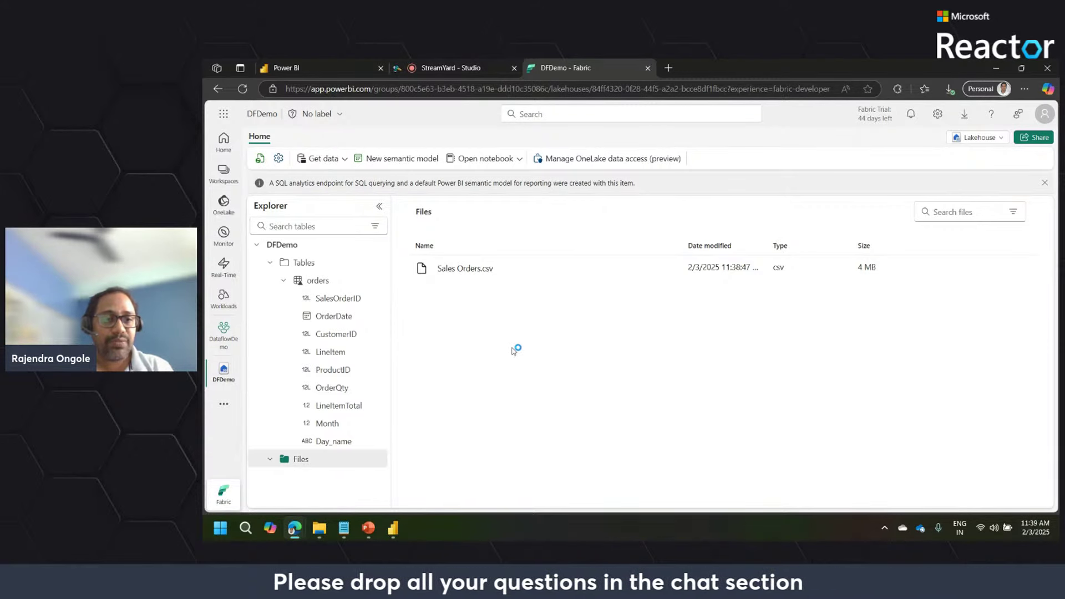
left_click(668, 272)
mouse_move(697, 287)
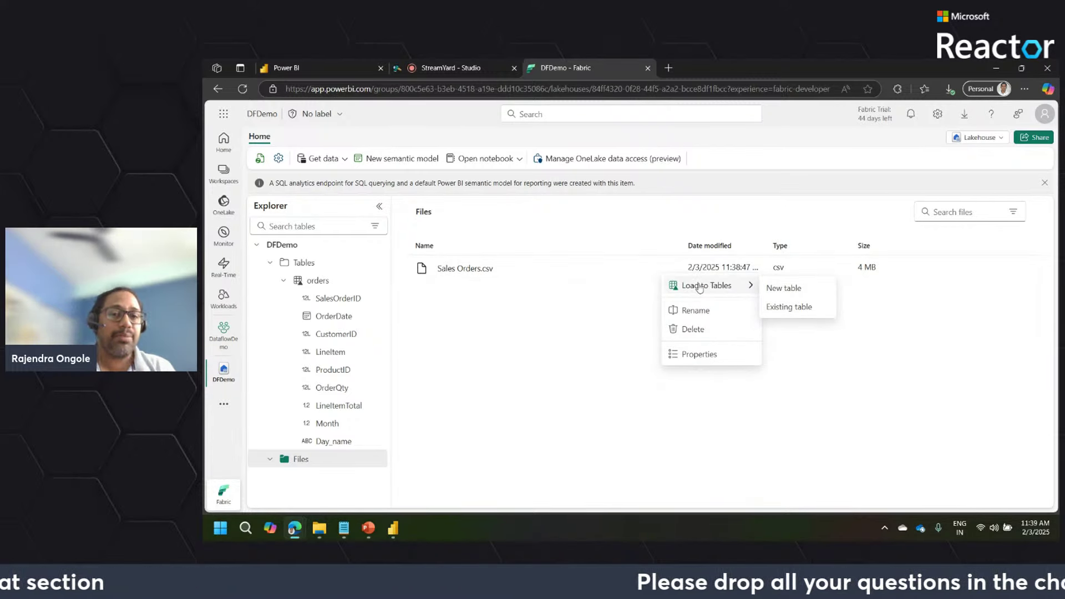
left_click(791, 288)
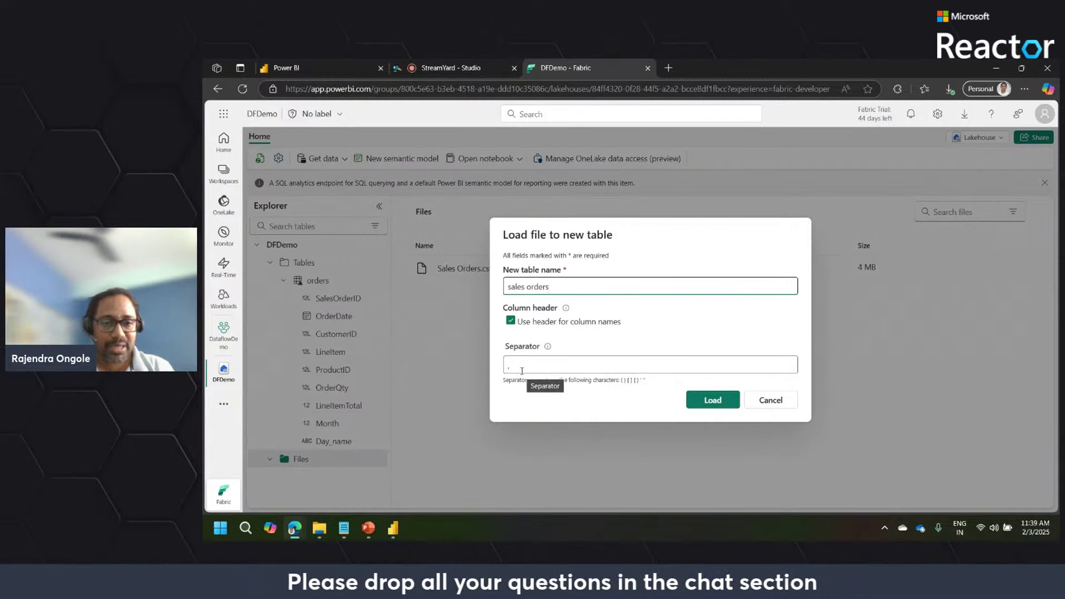
left_click(710, 403)
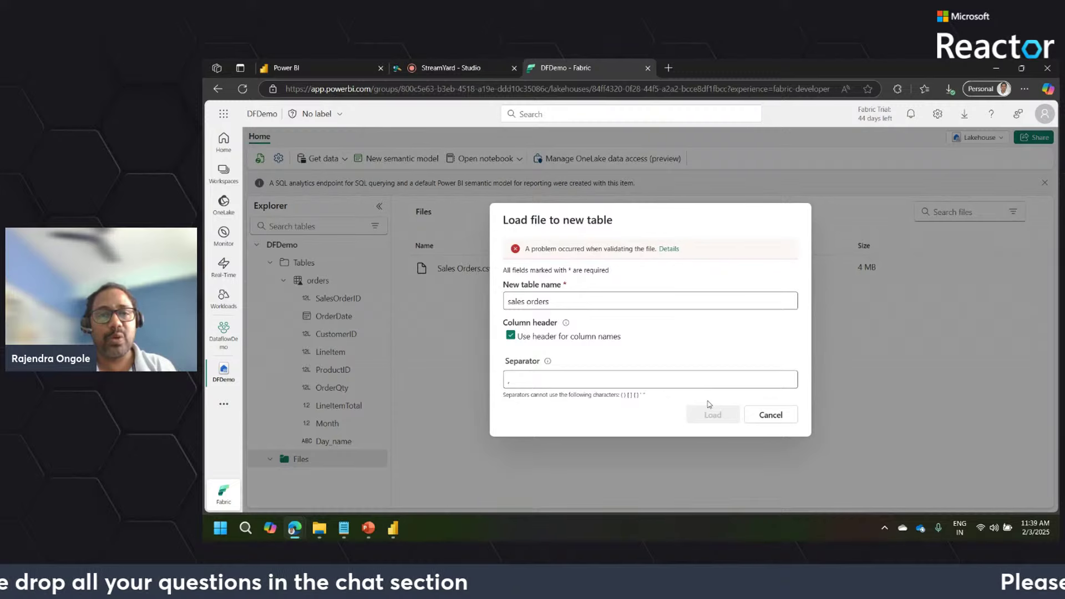
Examine the details of the file validation error and cancel loading the file to a new table
left_click(668, 249)
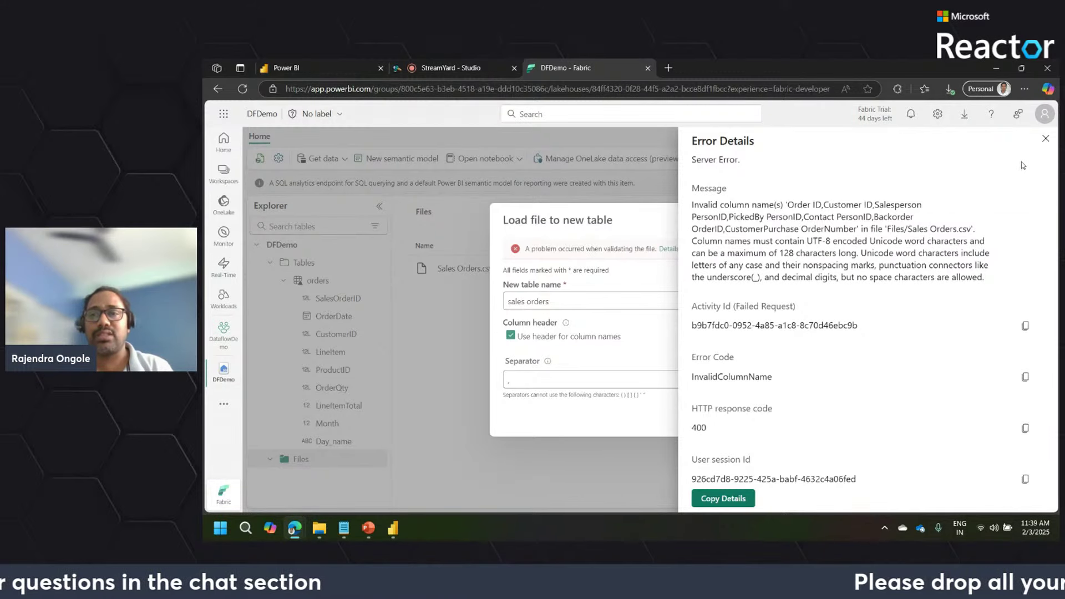
left_click(1046, 139)
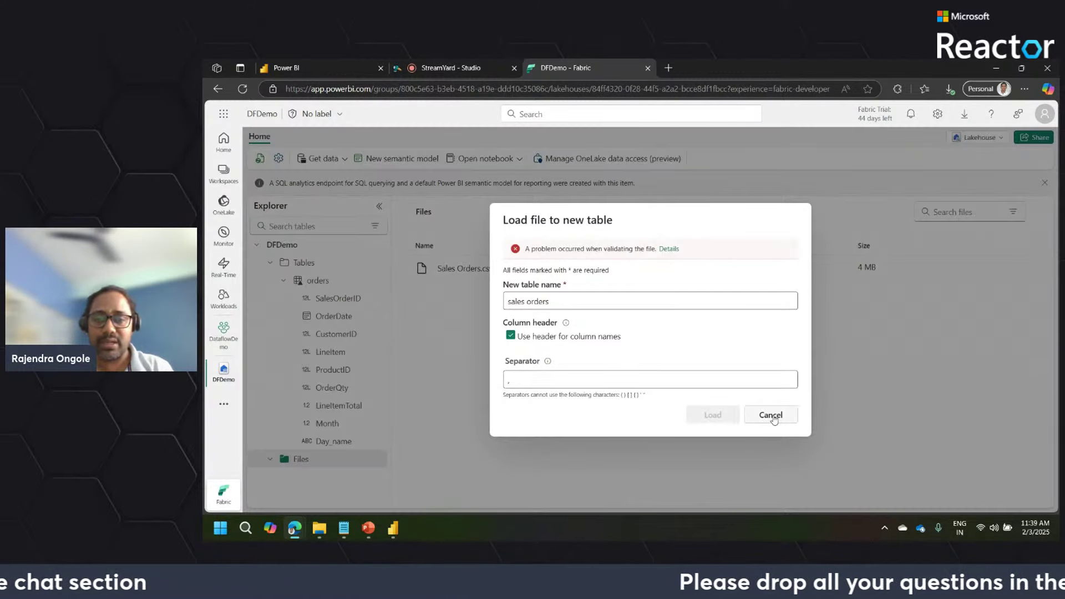
left_click(772, 415)
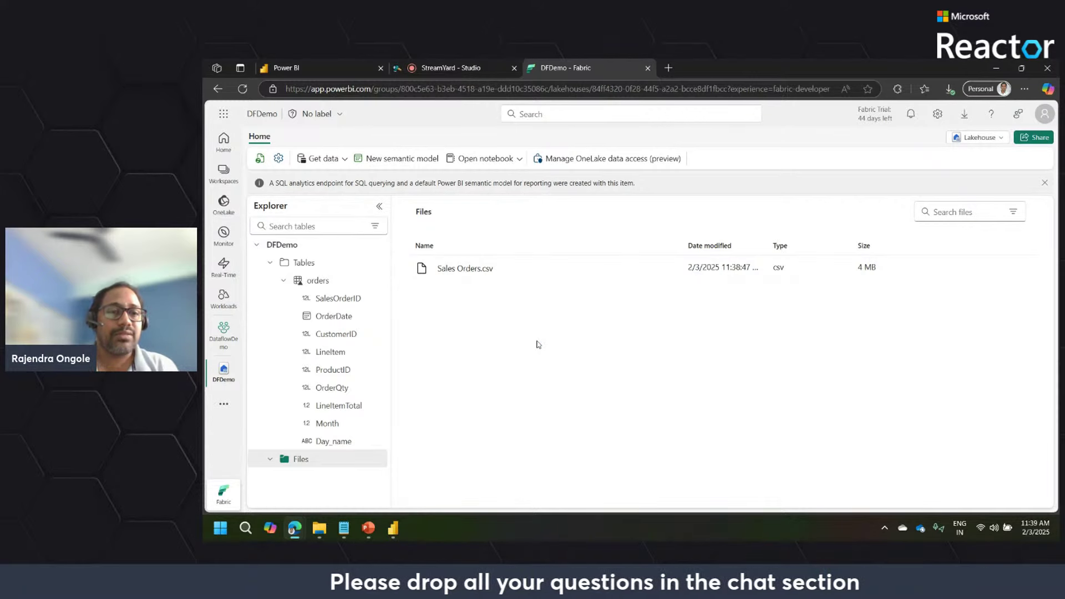
Create a new data pipeline named "Pipelinewith Orderspace" from the DFDemo lakehouse
left_click(339, 161)
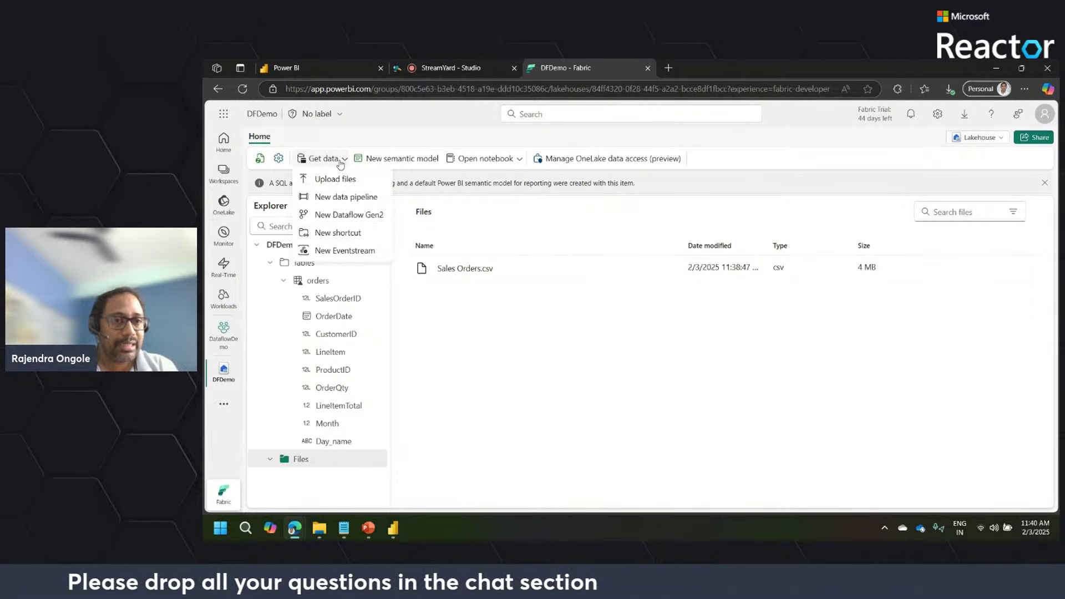
left_click(351, 198)
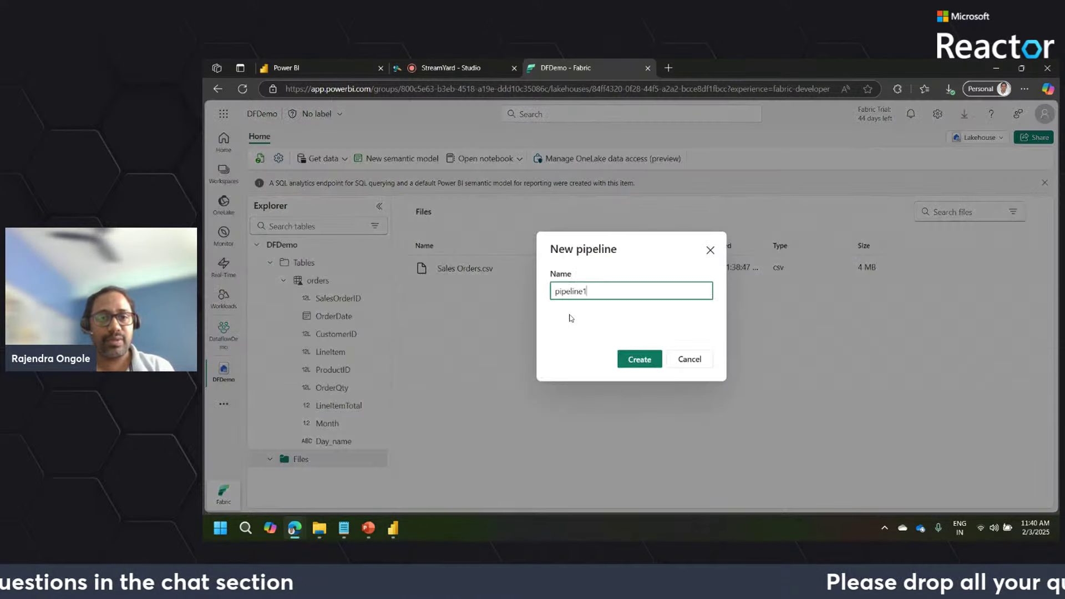
double_click(586, 290)
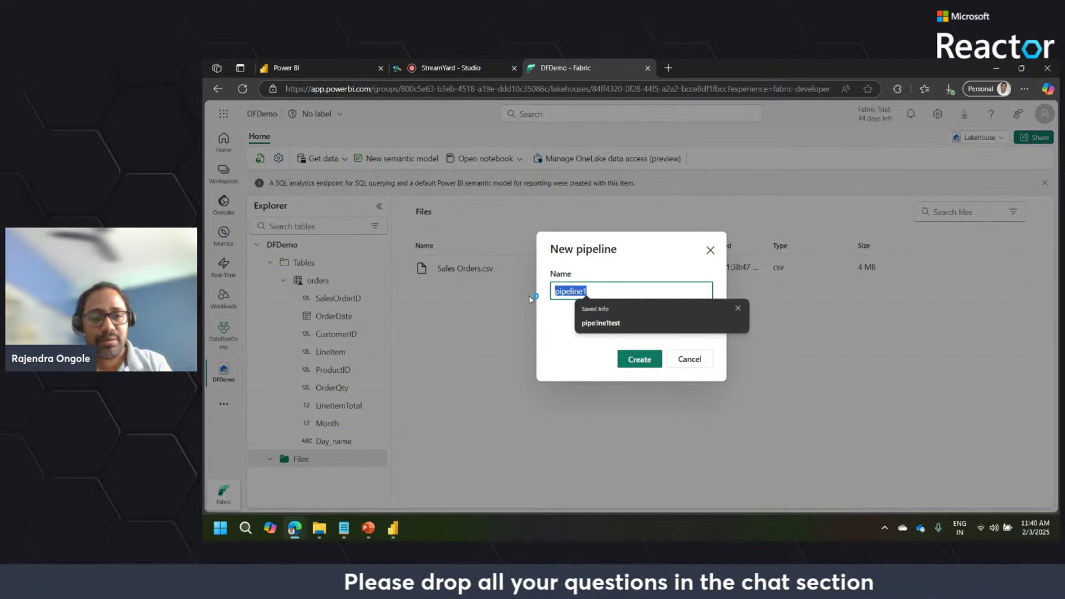
type("Pipeline")
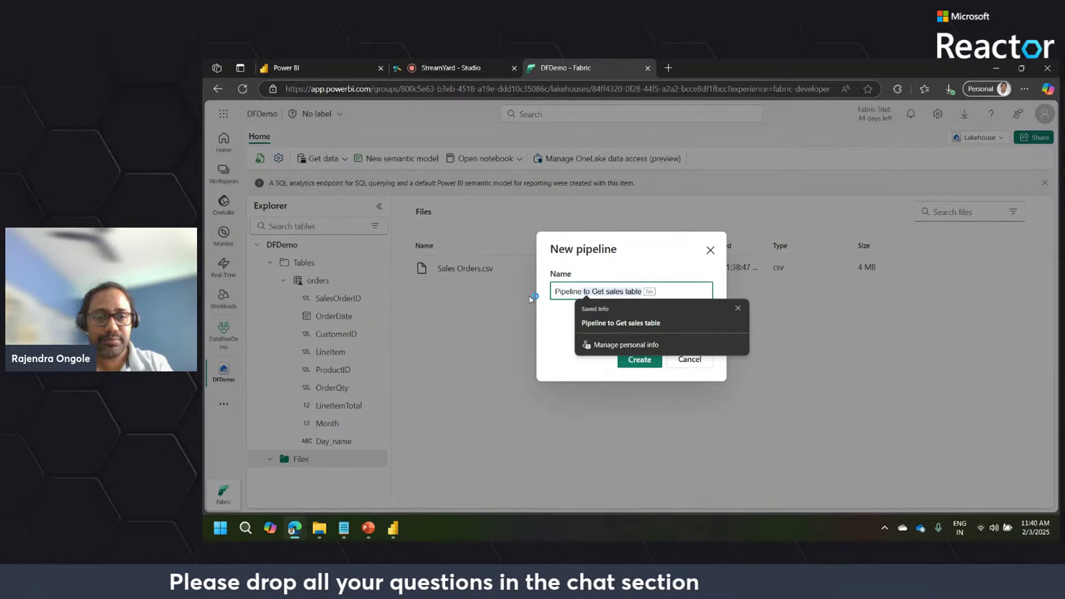
type("with Sales")
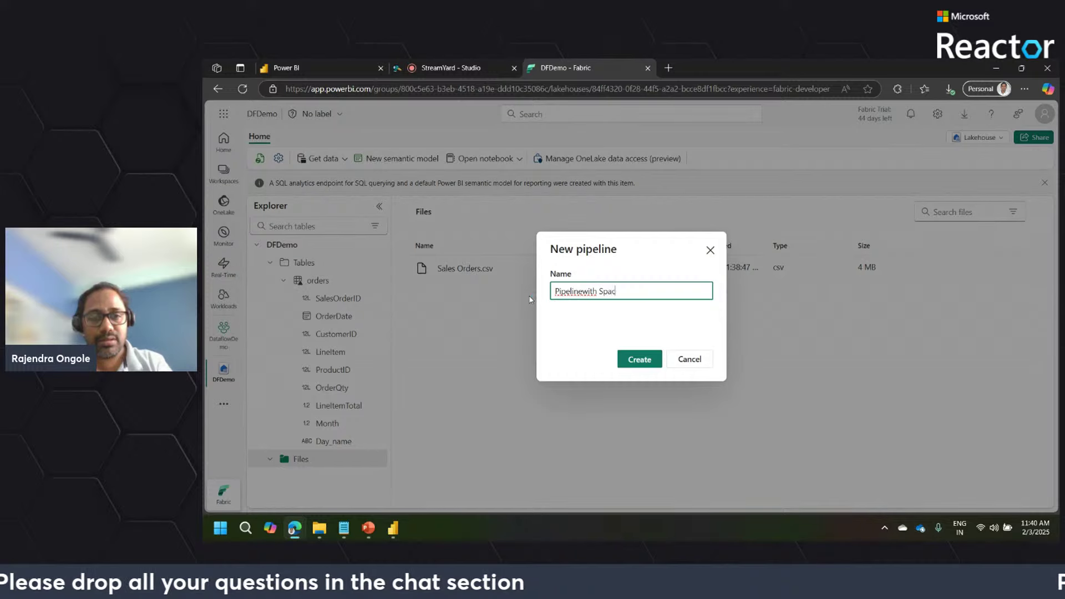
key("BackSpace")
key("BackSpace")
key("BackSpace")
key("BackSpace")
key("BackSpace")
type("Orderspace")
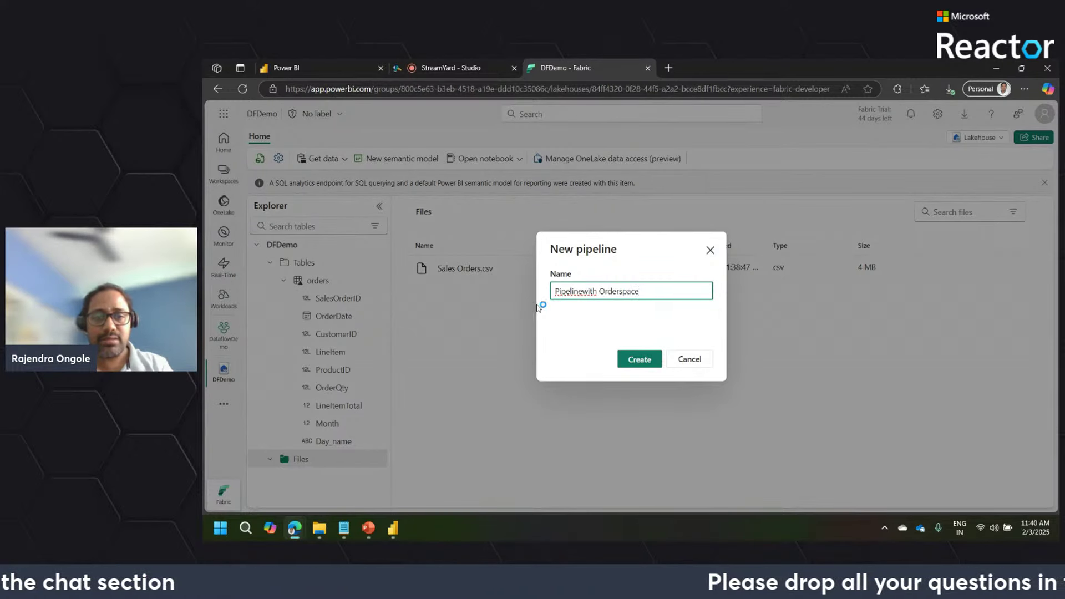
left_click(631, 360)
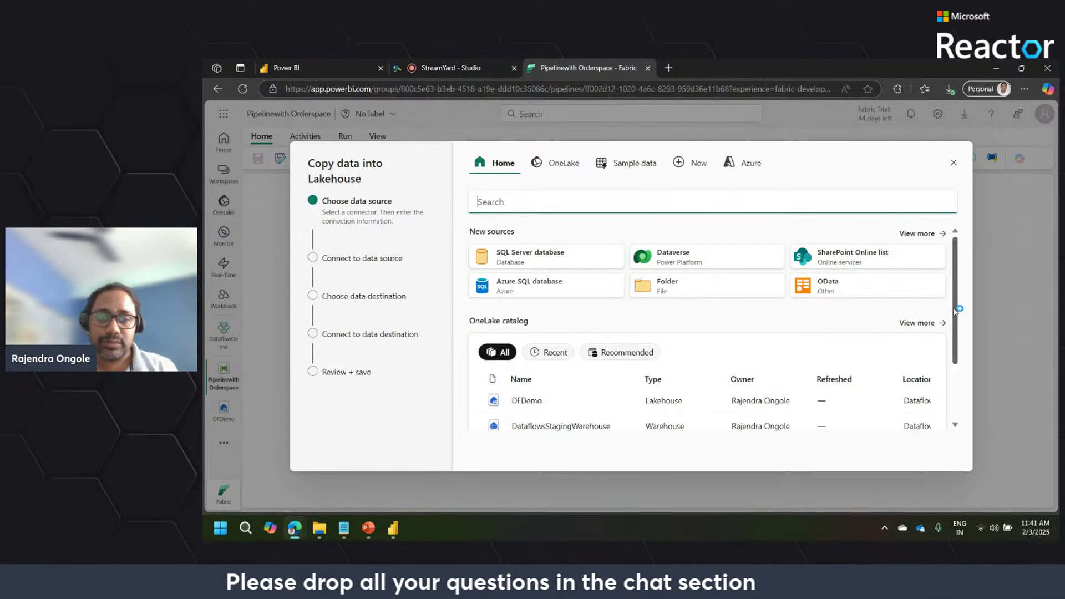
Choose the DFDemo lakehouse as the copy data source, preview its orders table, and set the root folder to Files
scroll(956, 282, "down", 1)
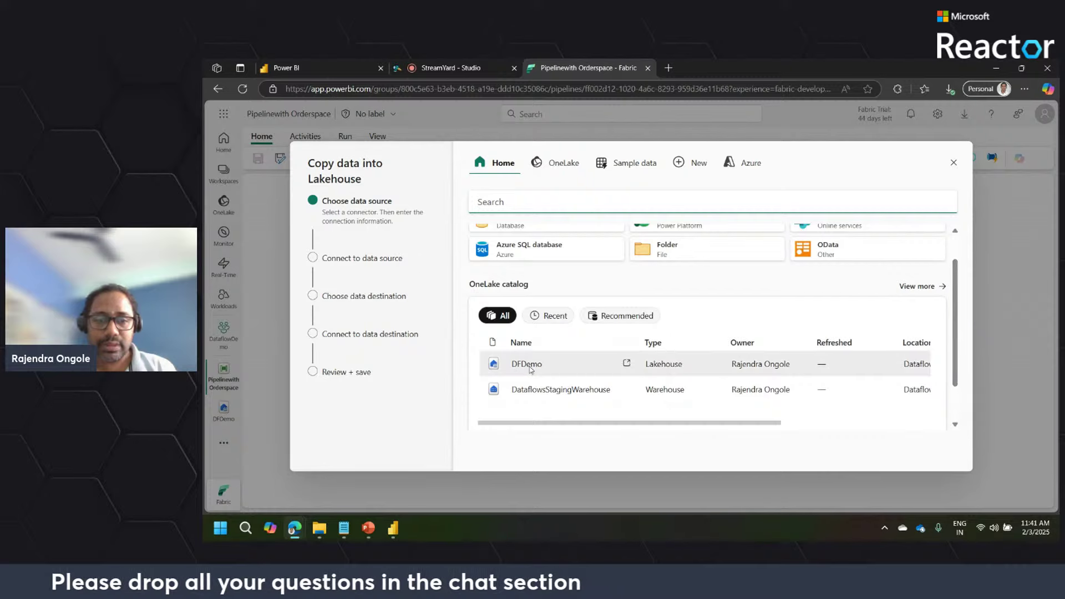
left_click(523, 366)
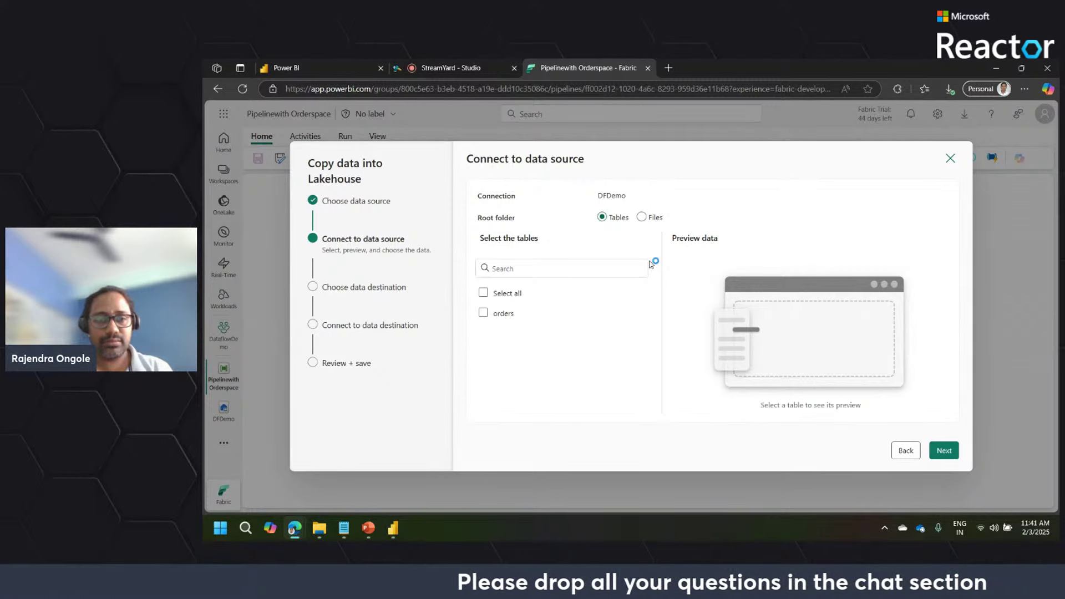
left_click(484, 313)
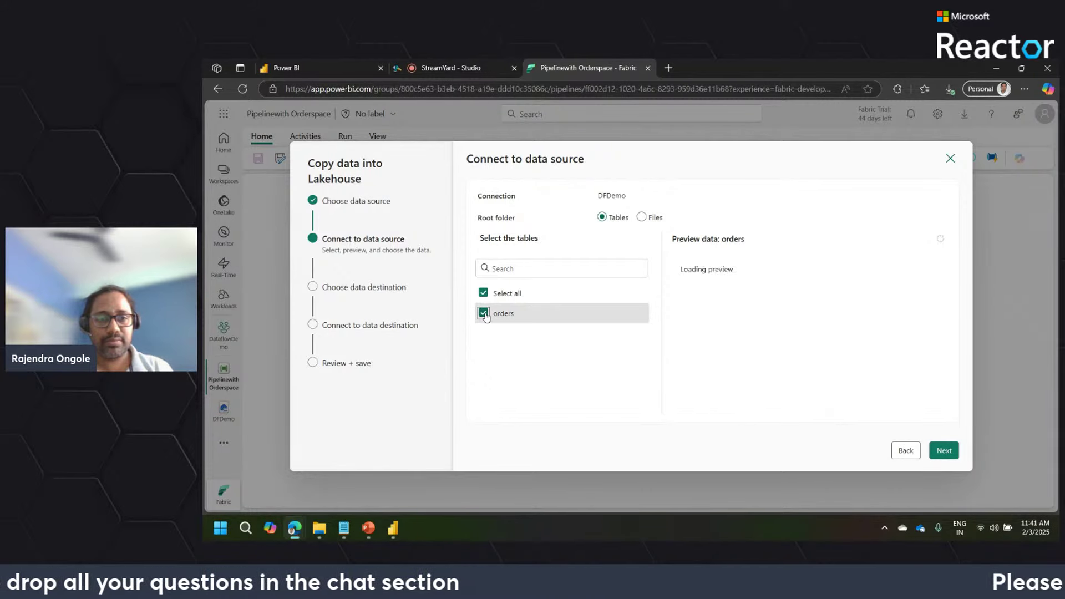
left_click(484, 314)
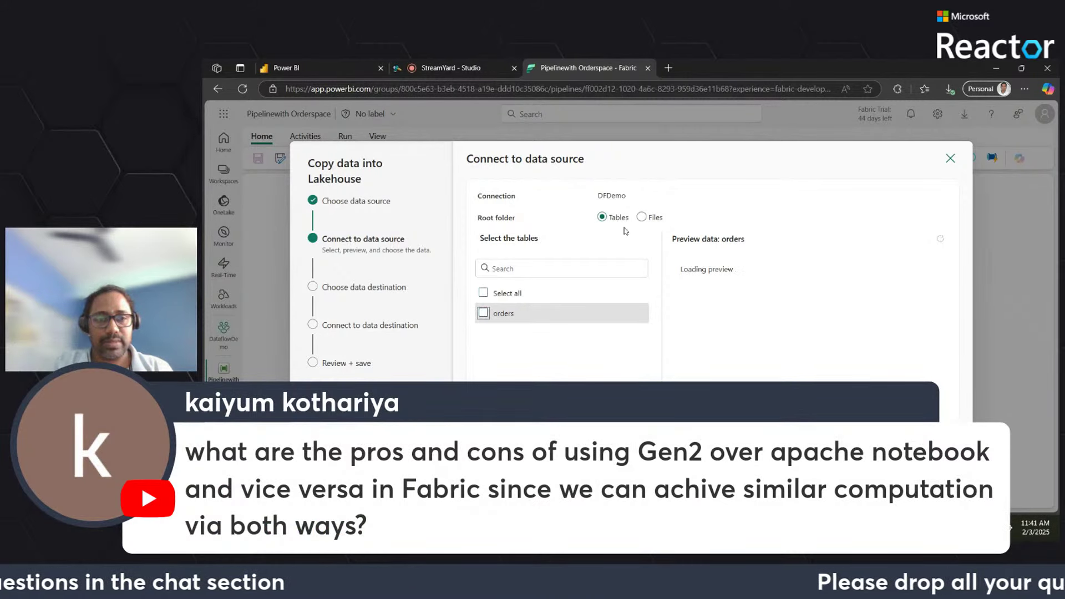
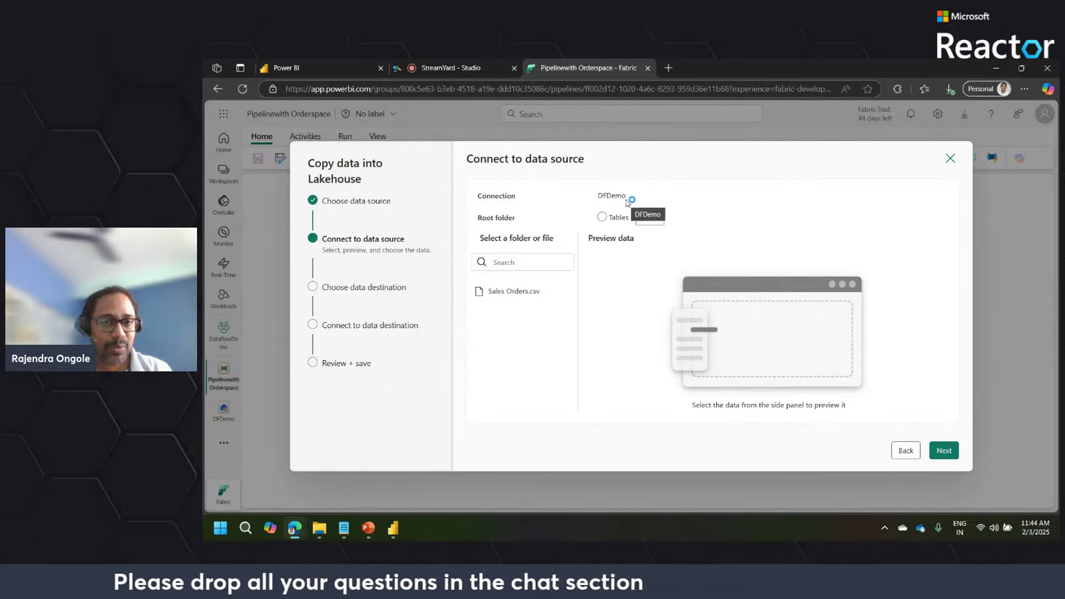
left_click(600, 217)
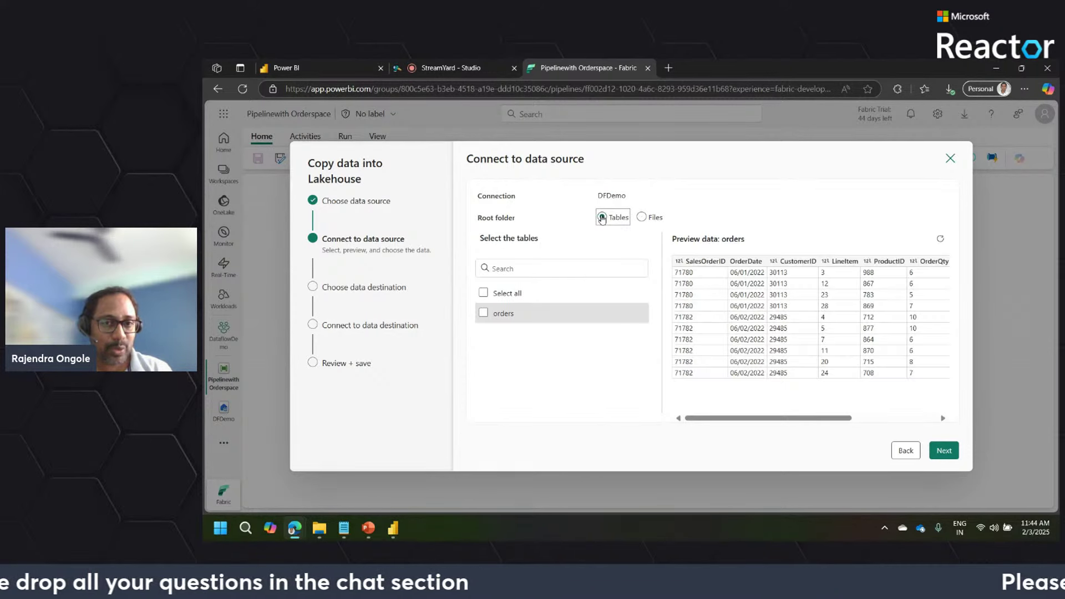
left_click(643, 218)
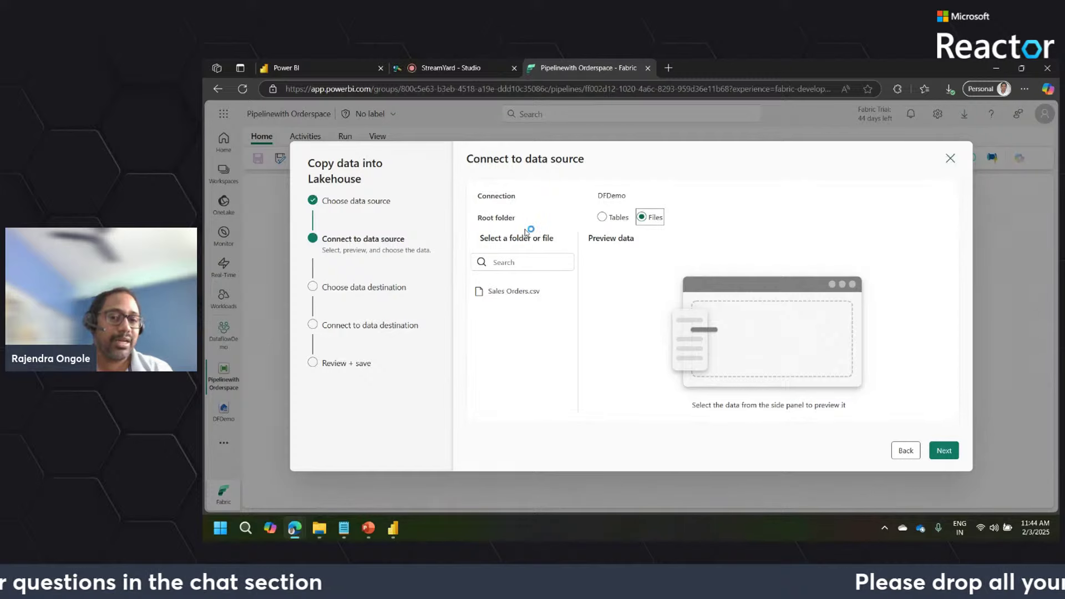
Return to the data source choice, reselect the DFDemo lakehouse, and switch its root folder to Tables and back to Files
left_click(905, 451)
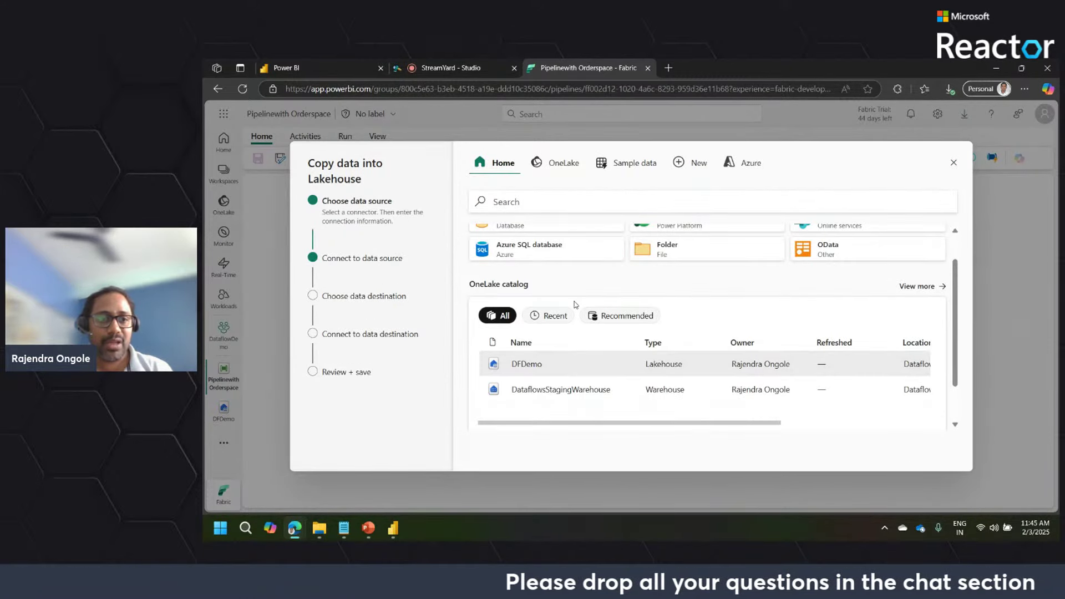
left_click(539, 368)
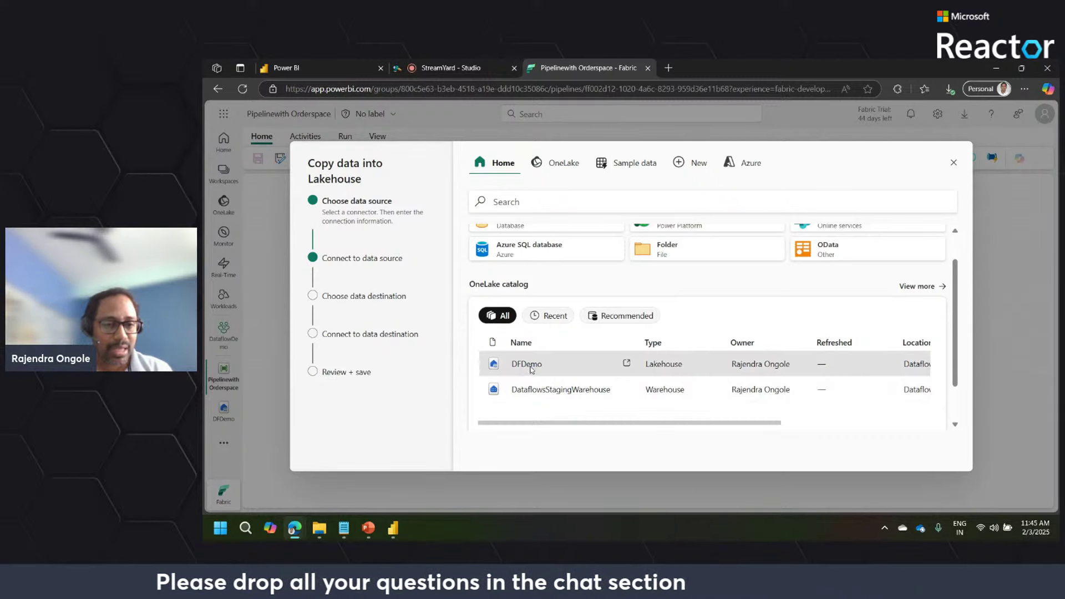
left_click(531, 367)
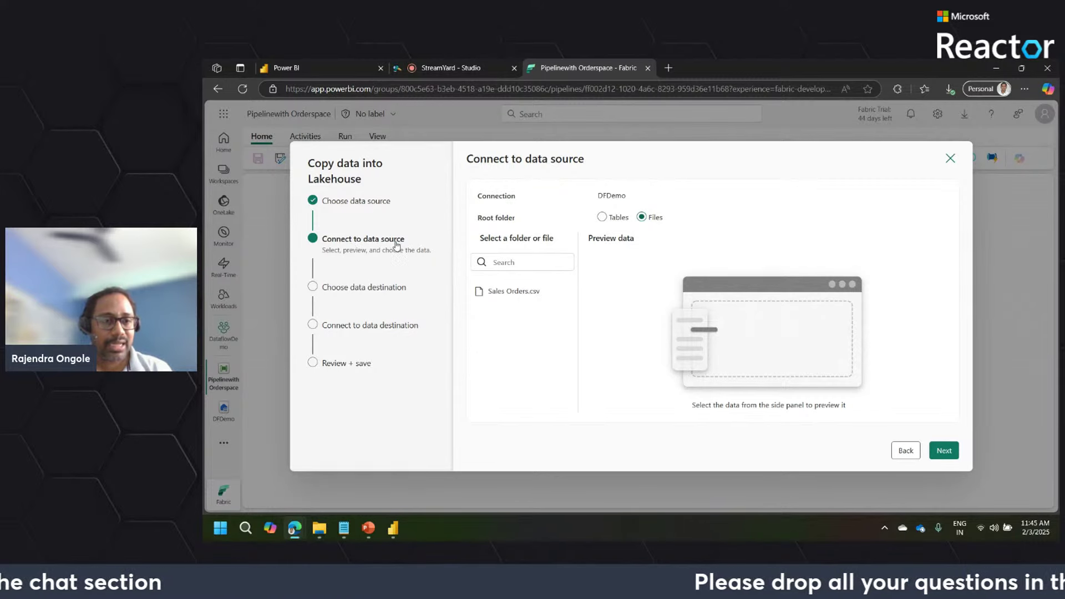
left_click(617, 220)
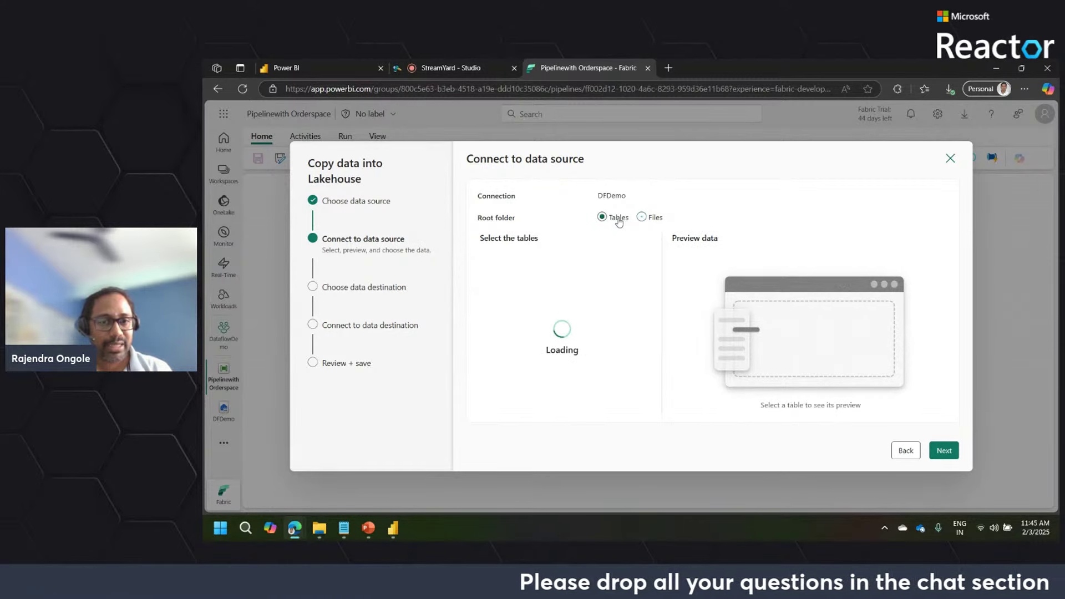
left_click(642, 218)
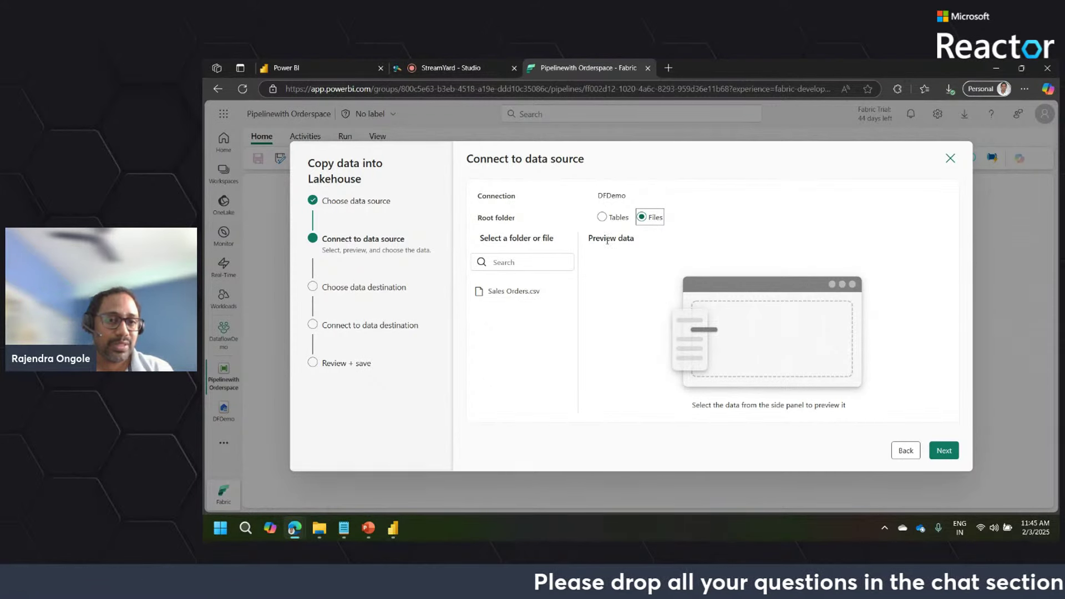
Choose Sales Orders.csv as the source file, preview its rows, and continue to the data destination
left_click(502, 294)
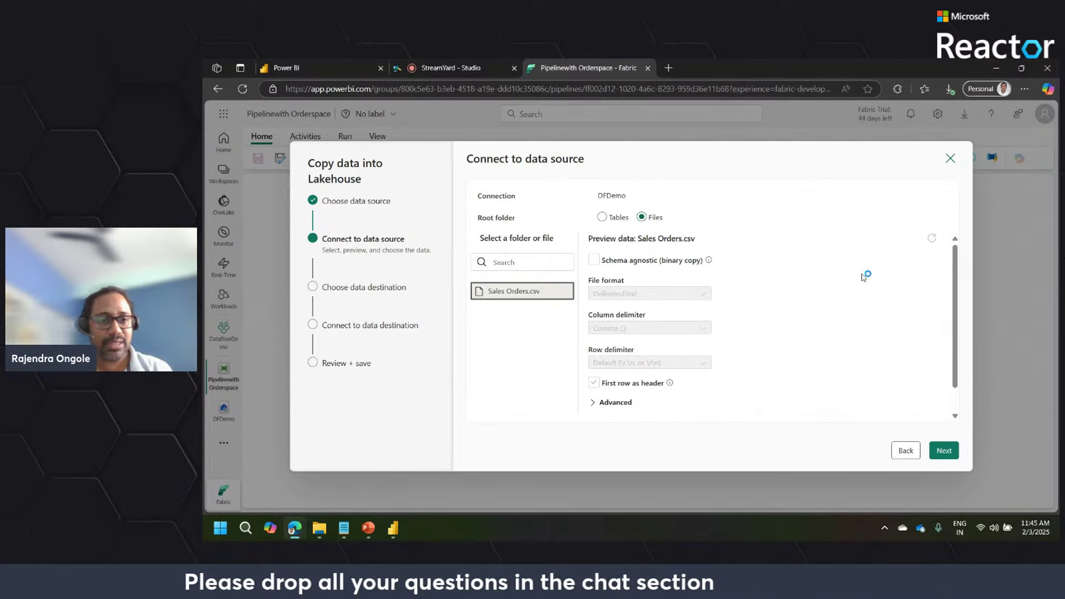
left_click_drag(955, 270, 955, 314)
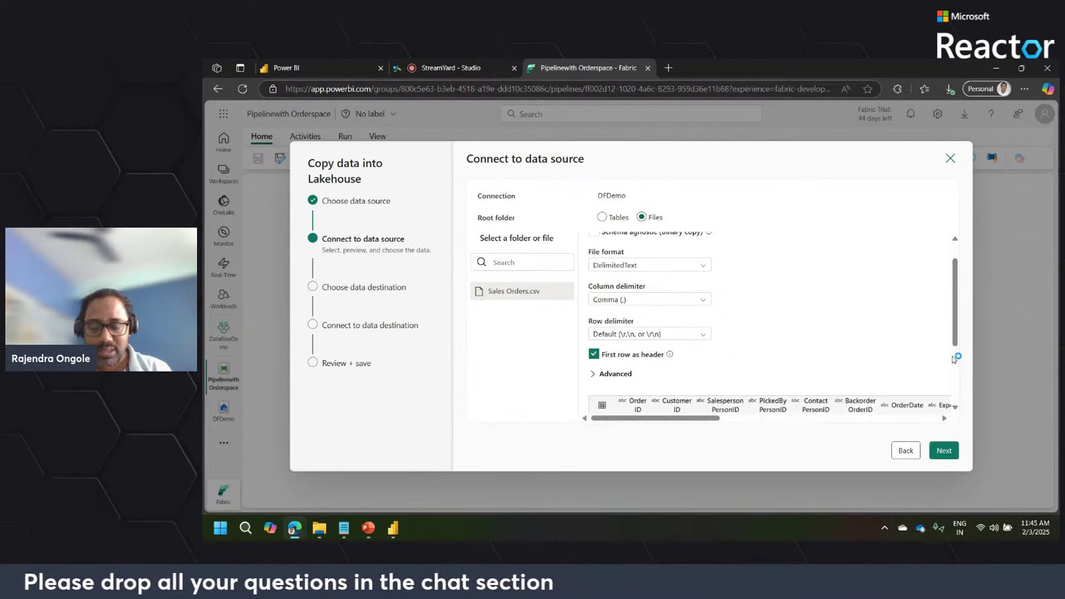
left_click_drag(954, 359, 958, 404)
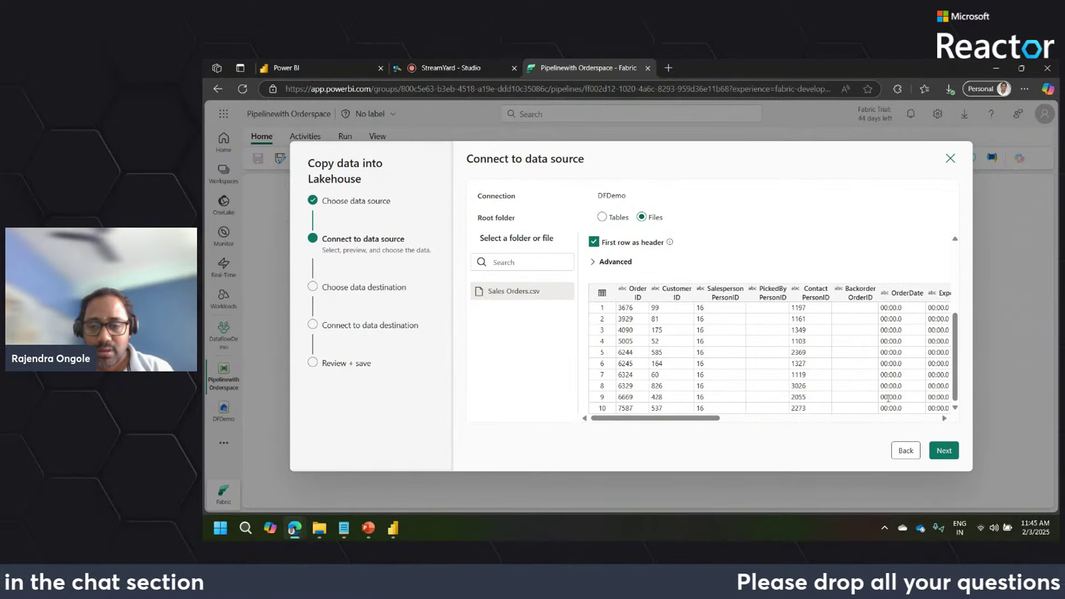
left_click(941, 450)
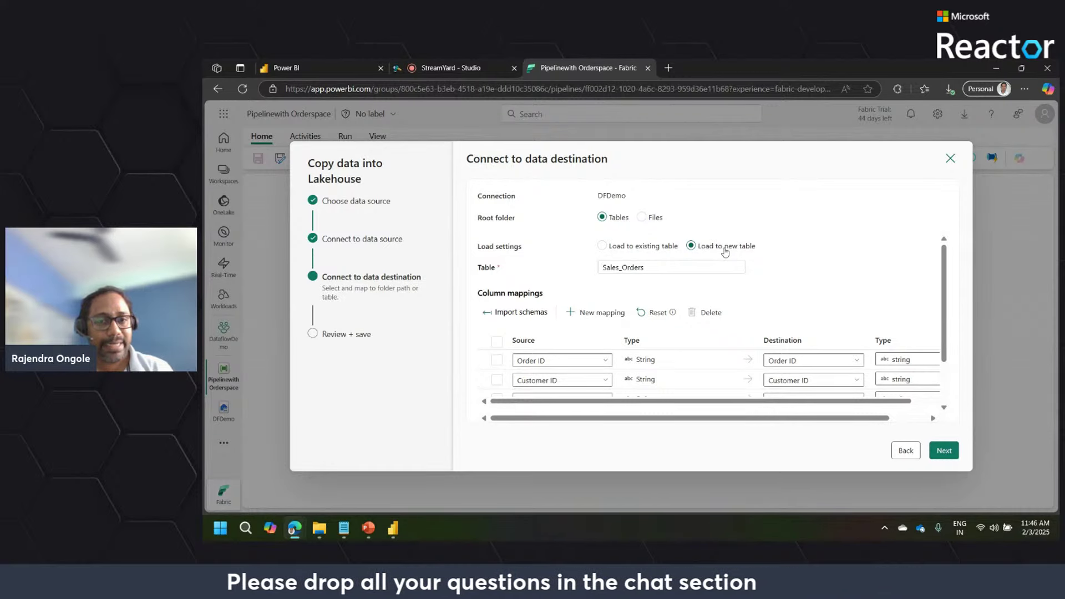
Rename the destination column mapped from Order ID as Order_ID for the new Sales_Orders table
left_click(641, 267)
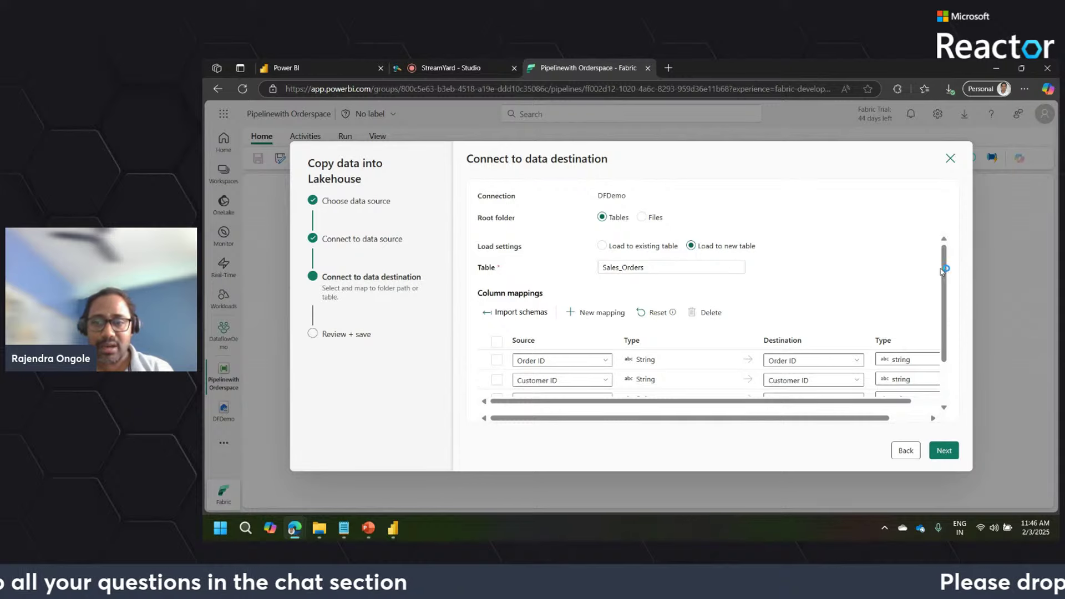
scroll(950, 313, "down", 1)
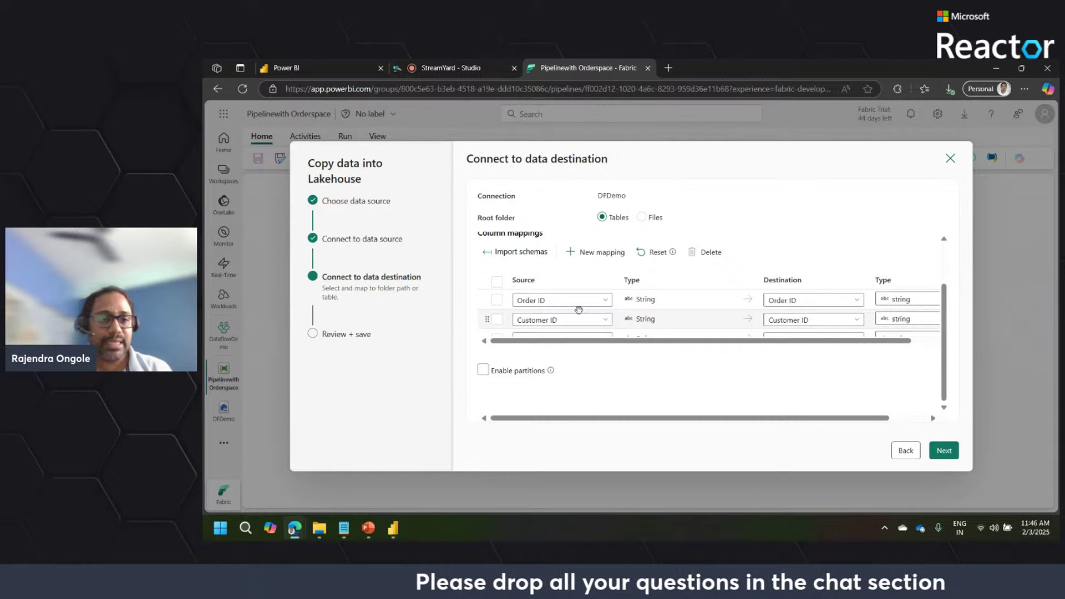
left_click(790, 301)
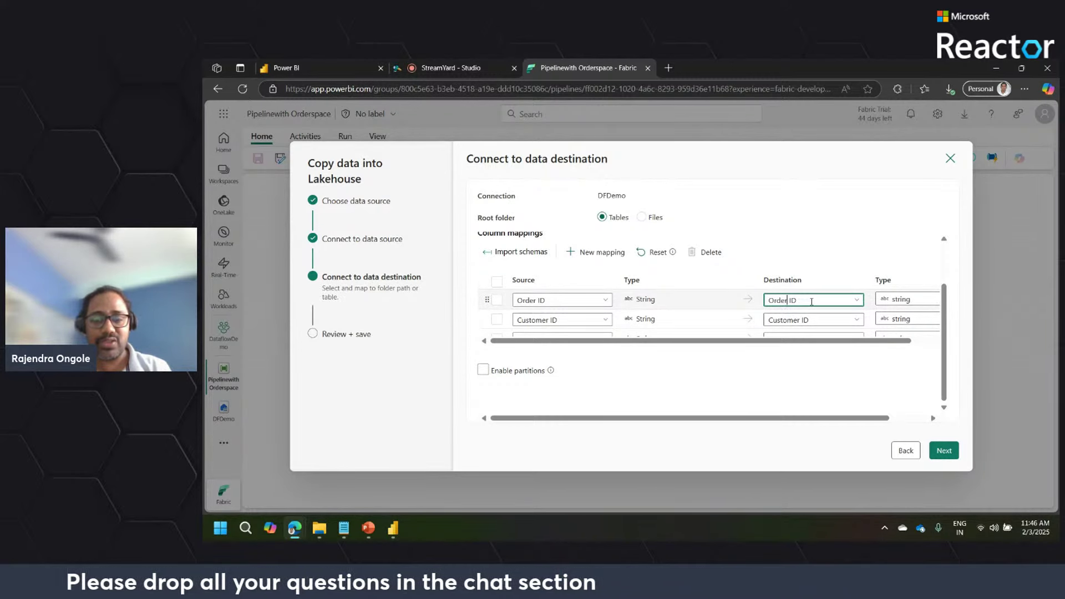
left_click(812, 302)
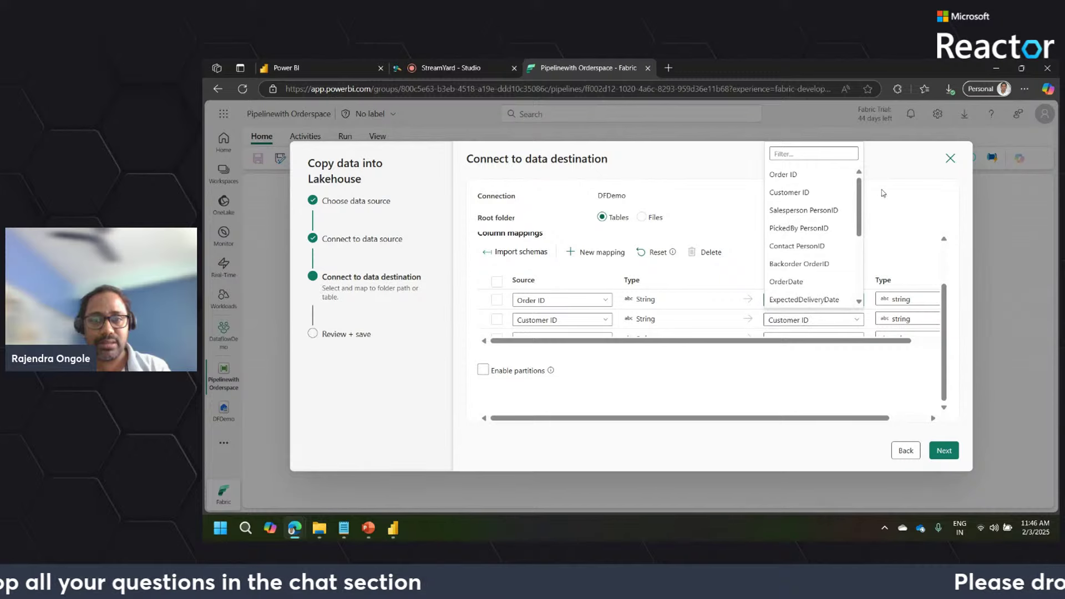
left_click(887, 203)
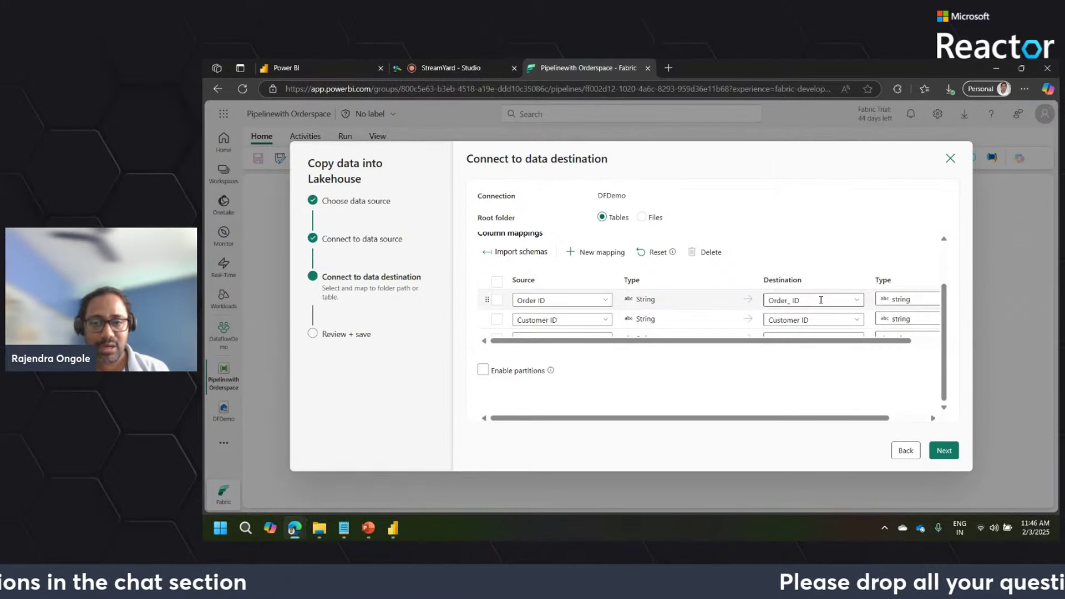
left_click(793, 303)
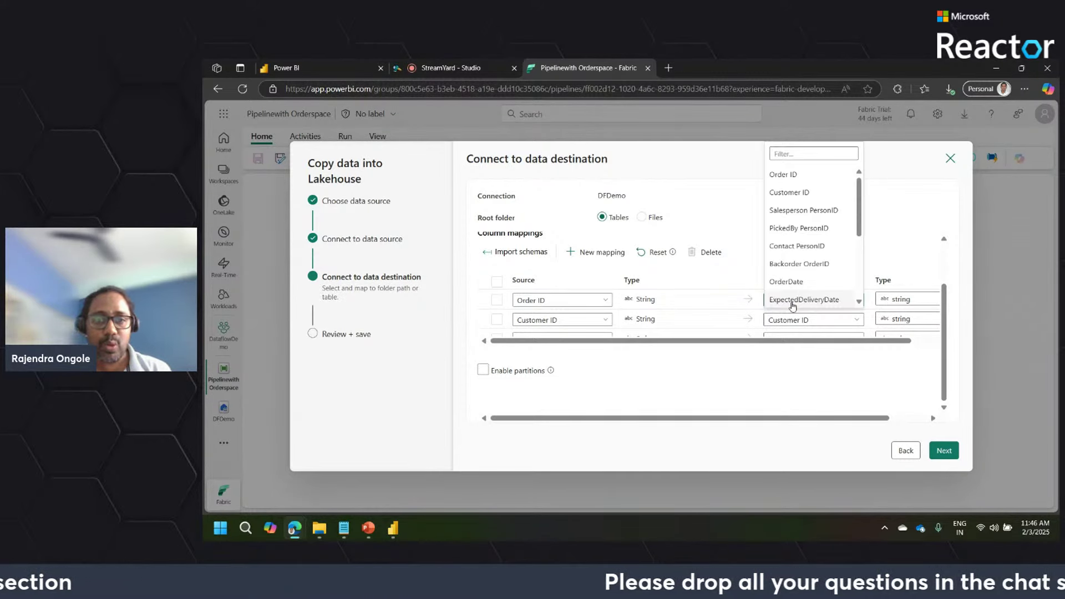
left_click(894, 226)
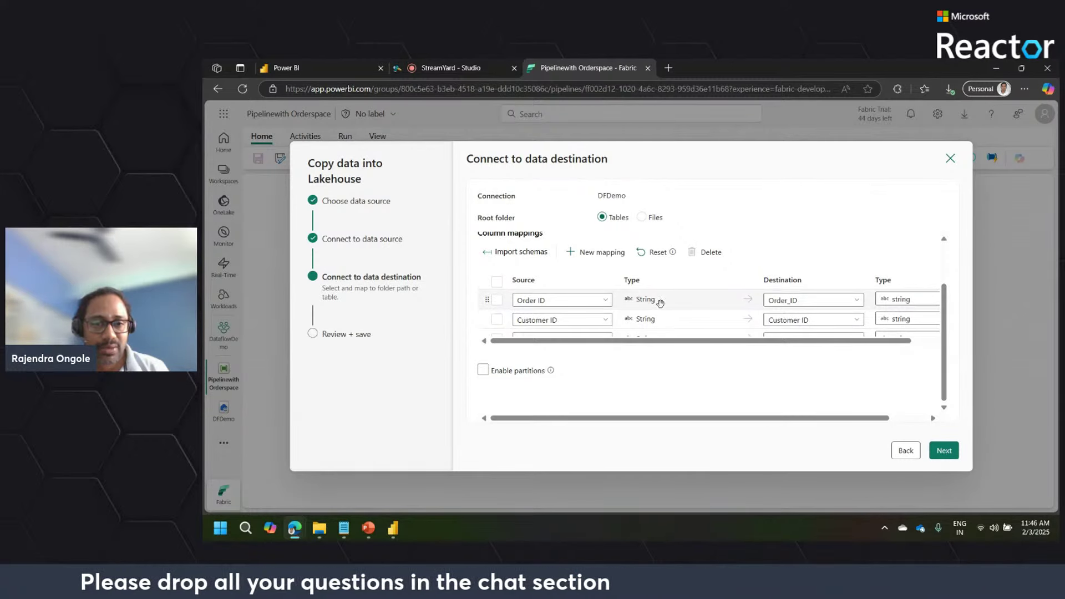
Set the destination types of the Order_ID and Customer ID columns to integer
left_click(917, 301)
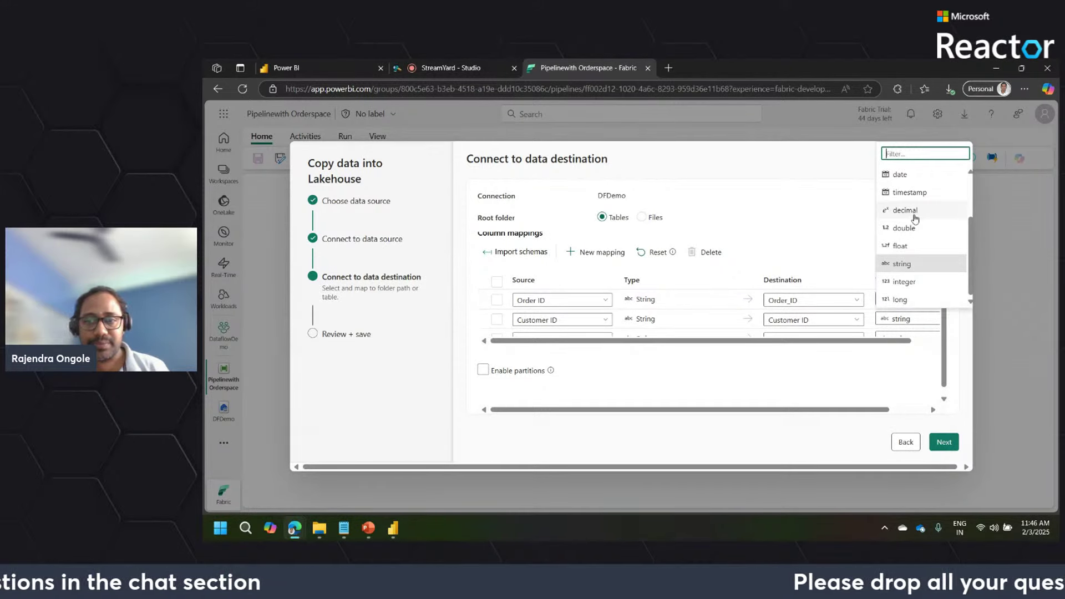
left_click(905, 285)
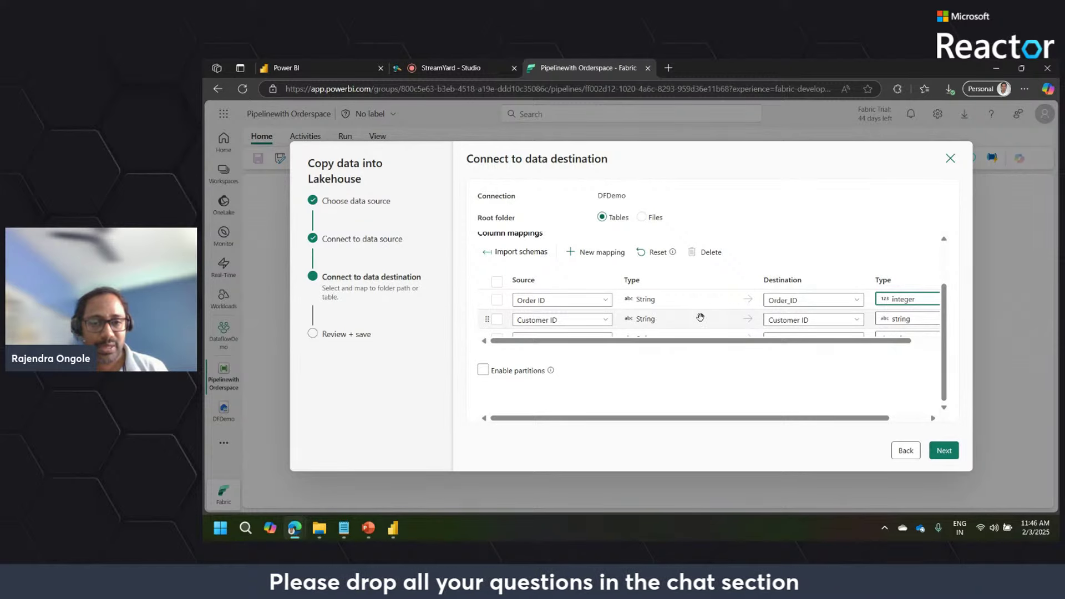
left_click(902, 319)
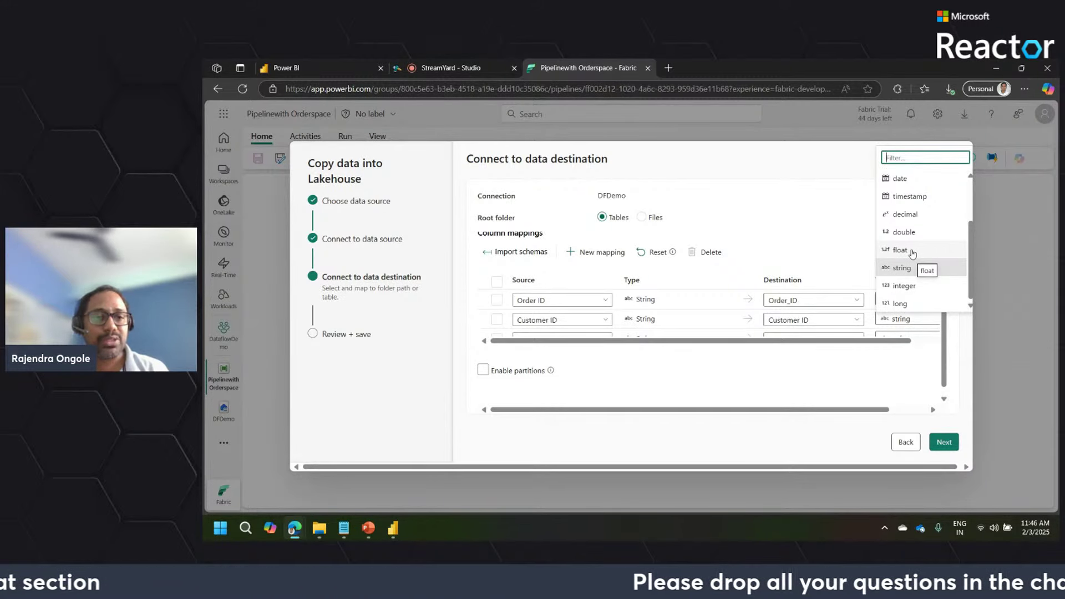
left_click(904, 286)
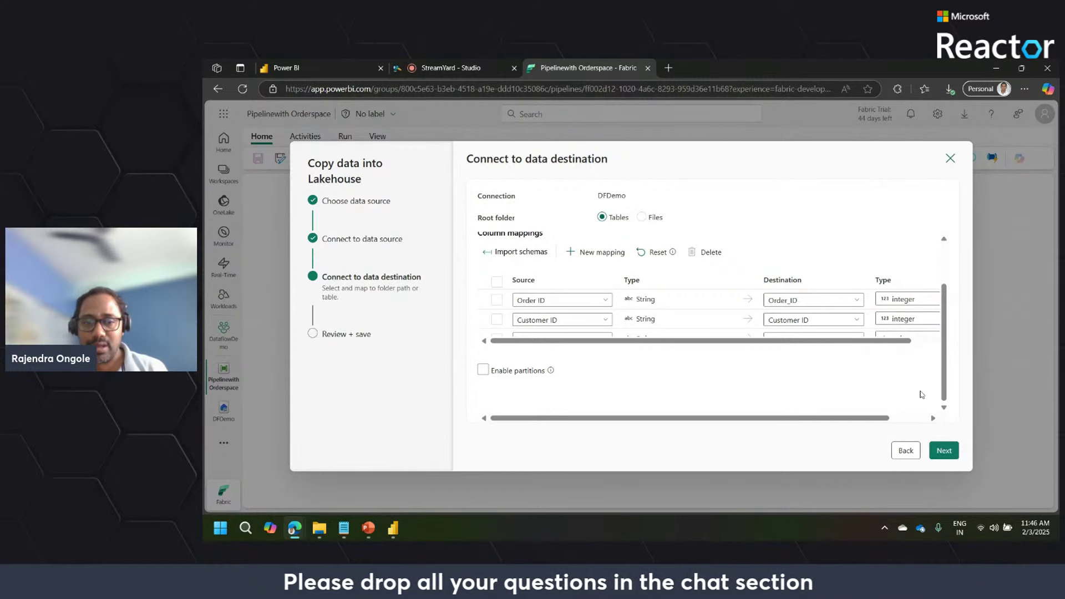
Save and run the copy with immediate data transfer, and check the pipeline run in the notifications
left_click(943, 450)
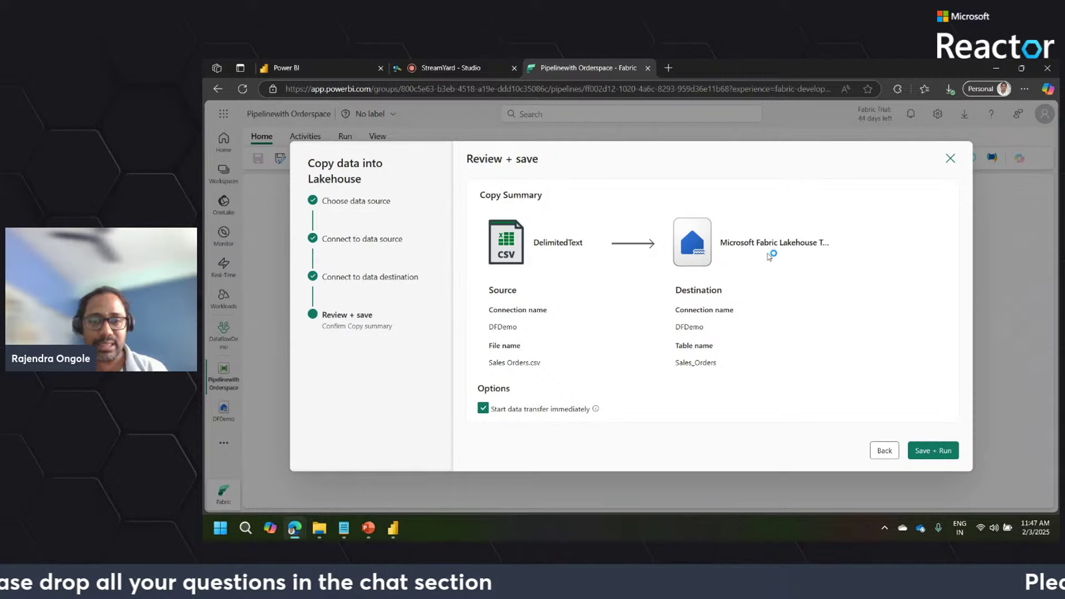
left_click(953, 452)
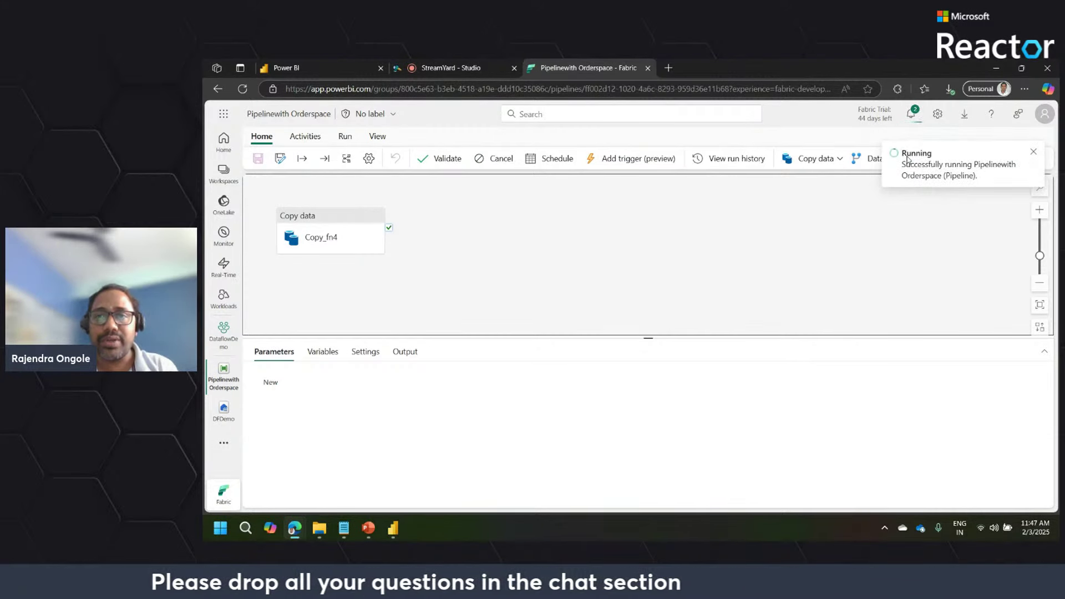
left_click(912, 114)
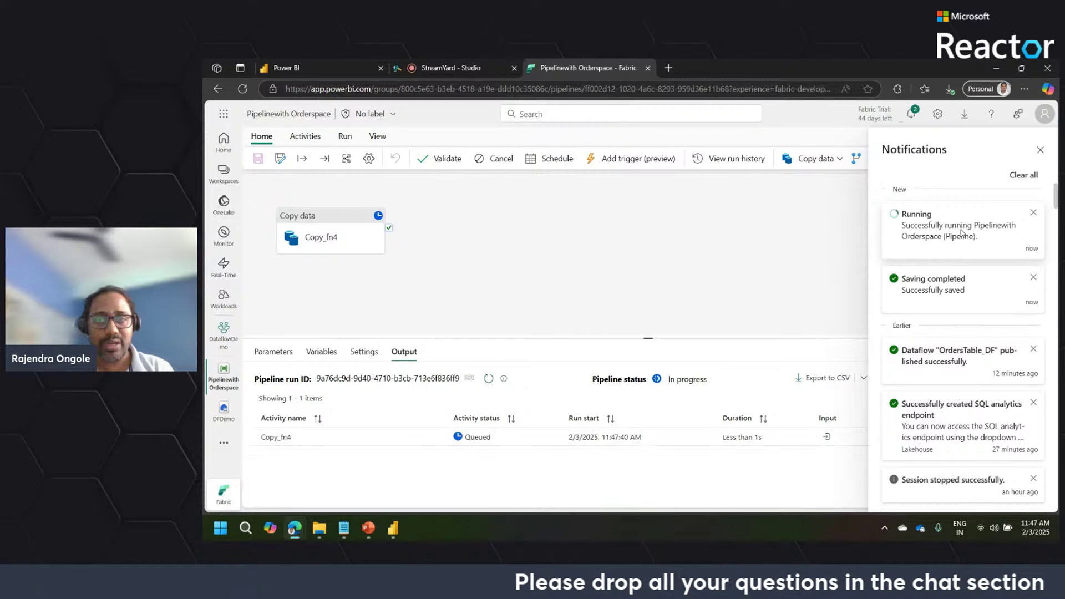
left_click(703, 227)
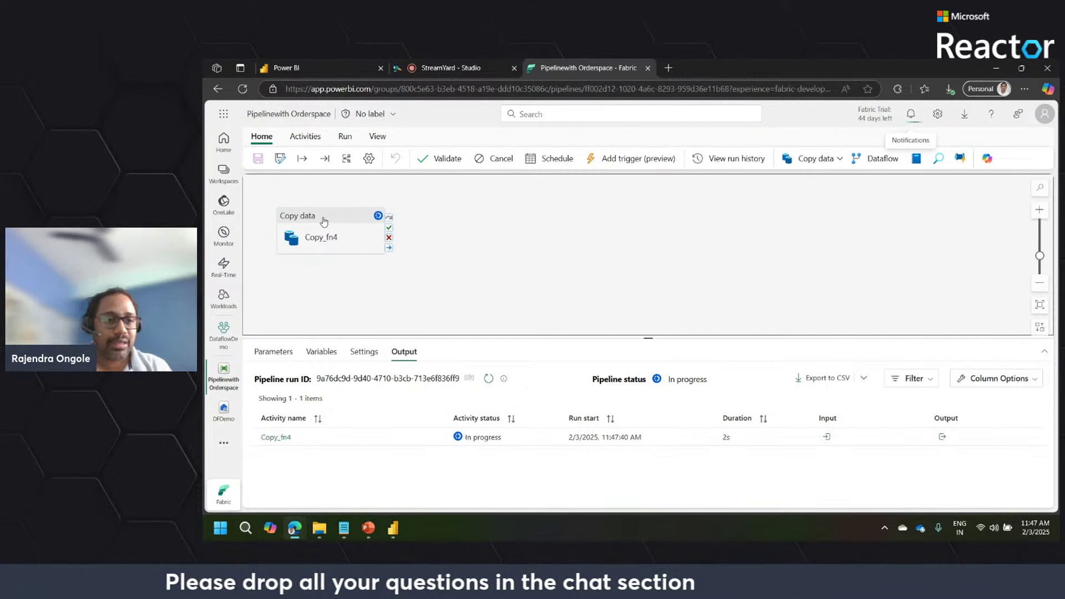
Move the Copy_fn4 activity toward the middle of the canvas and preview its Sales Orders.csv source data
left_click_drag(326, 228, 427, 215)
left_click_drag(491, 223, 570, 229)
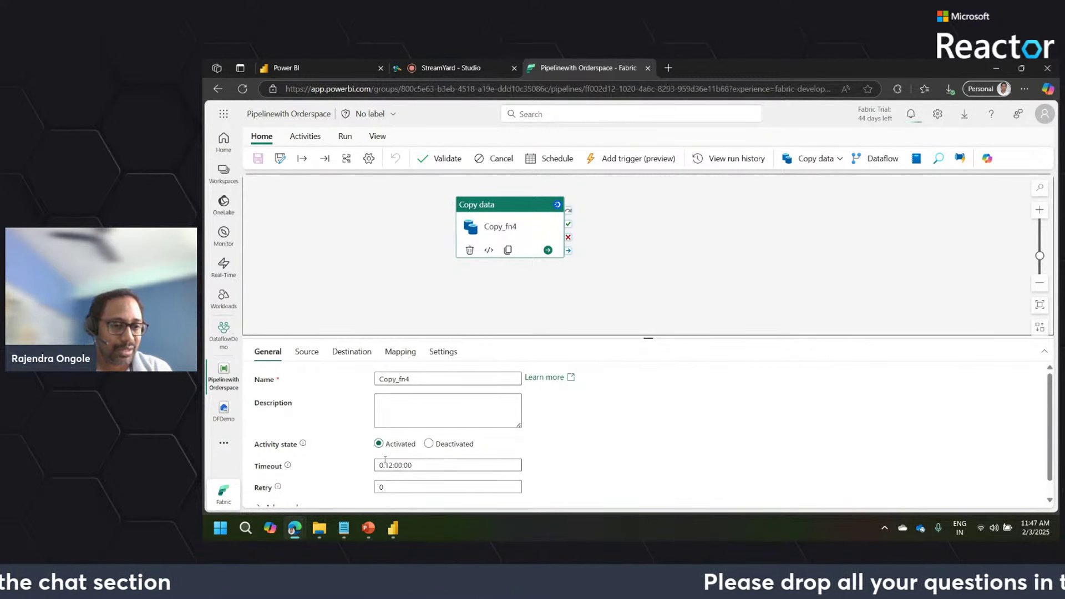
left_click(307, 353)
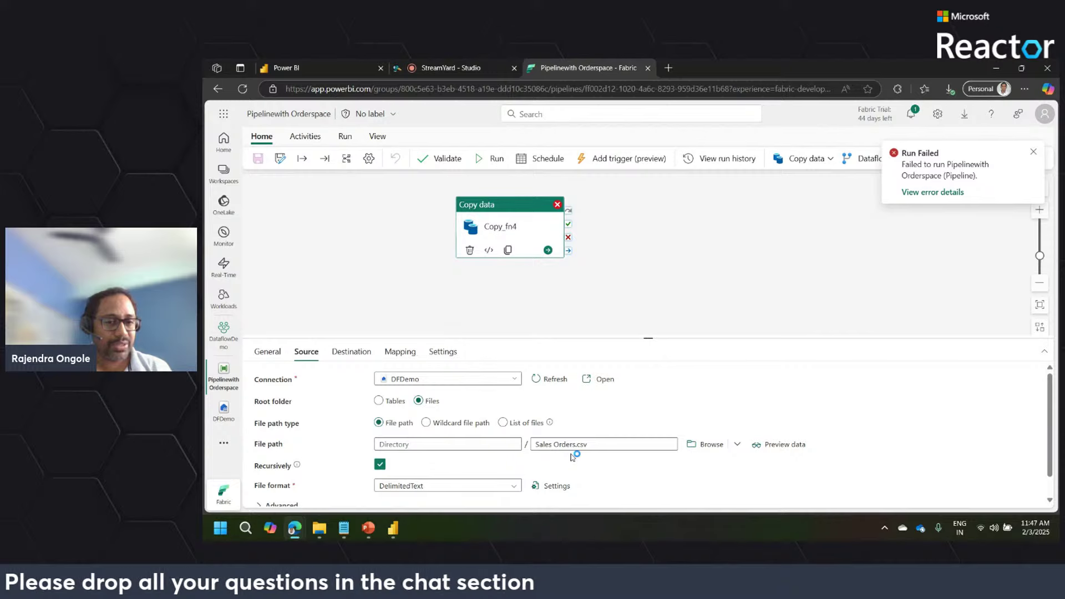
left_click(771, 447)
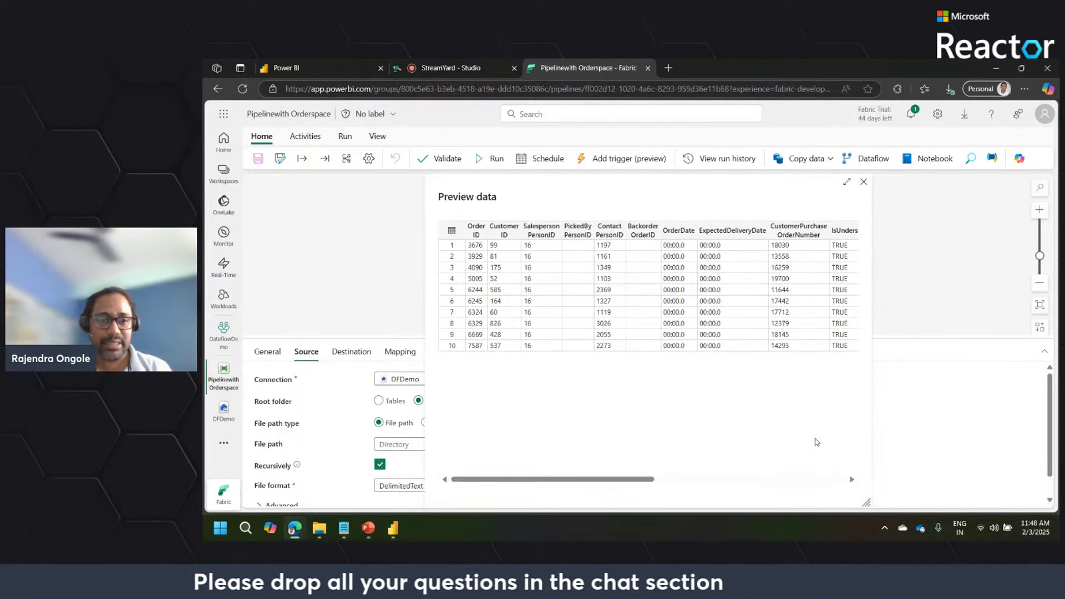
left_click(863, 183)
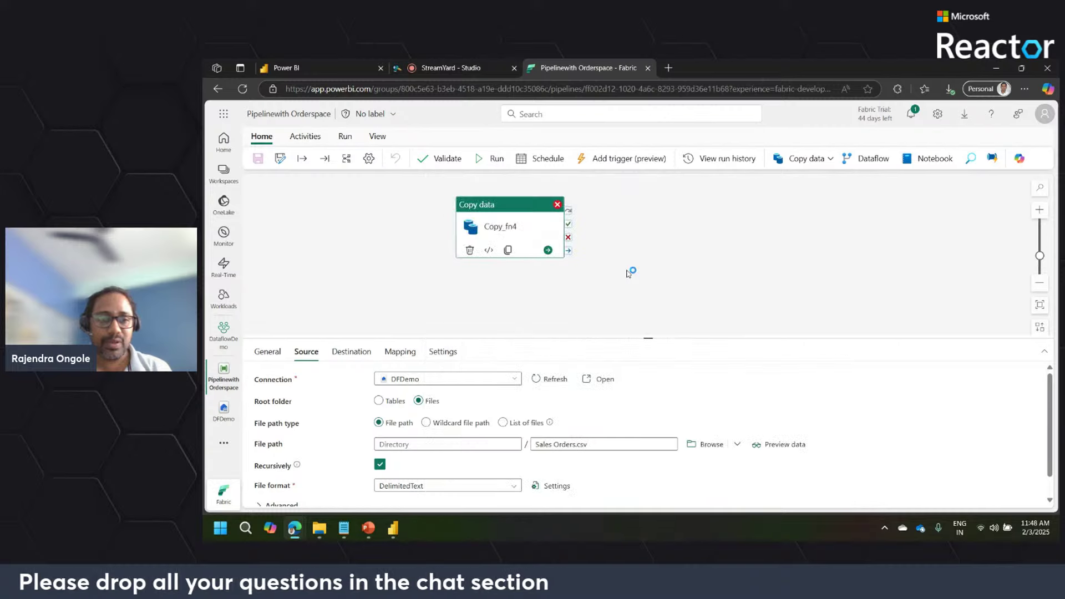
Review the copy activity's destination settings, including the advanced table action and partition options
left_click(348, 355)
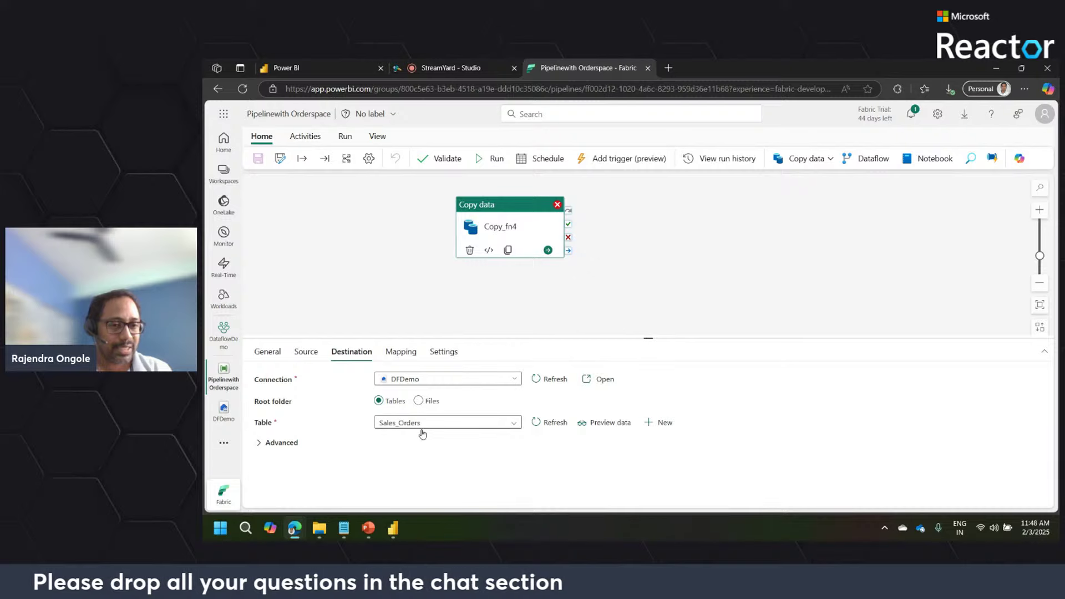
left_click(265, 449)
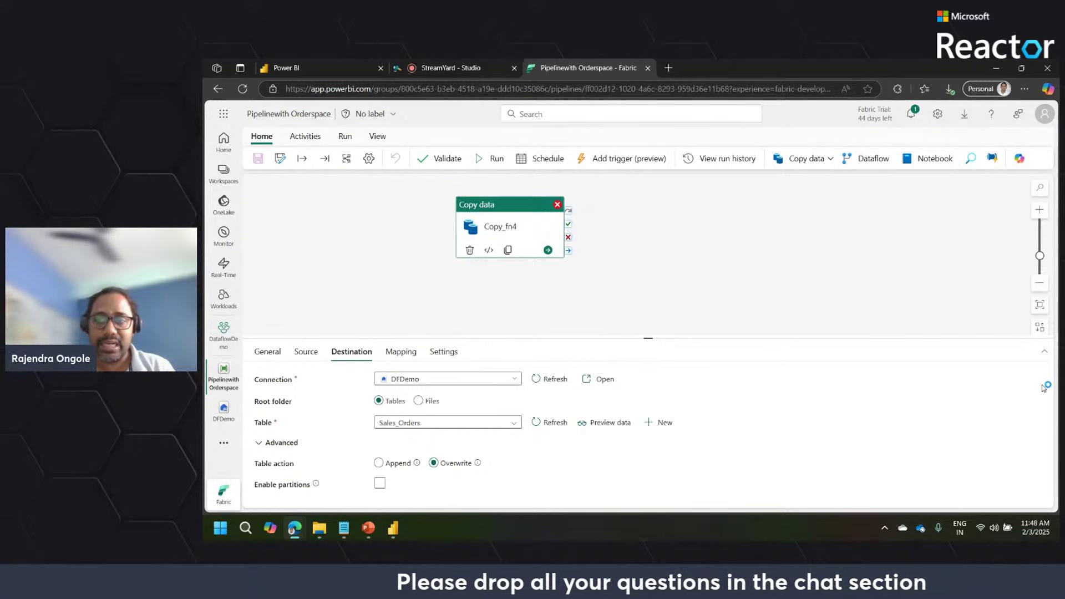
left_click_drag(632, 338, 631, 302)
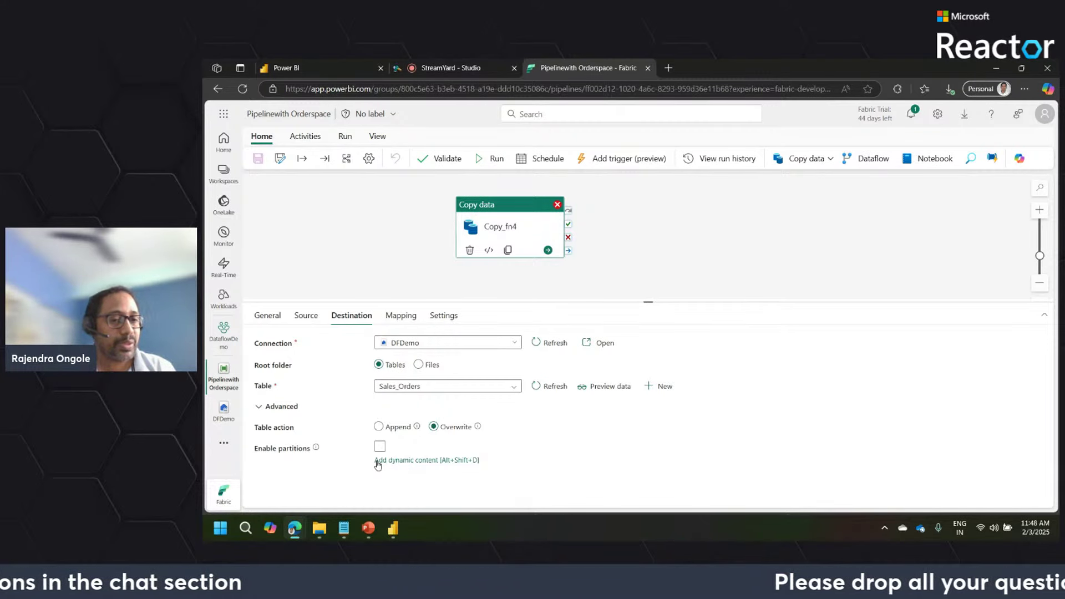
Review the column mapping of the Copy_fn4 activity, checking the Customer ID, Salesperson PersonID and PickedBy PersonID rows
left_click(402, 317)
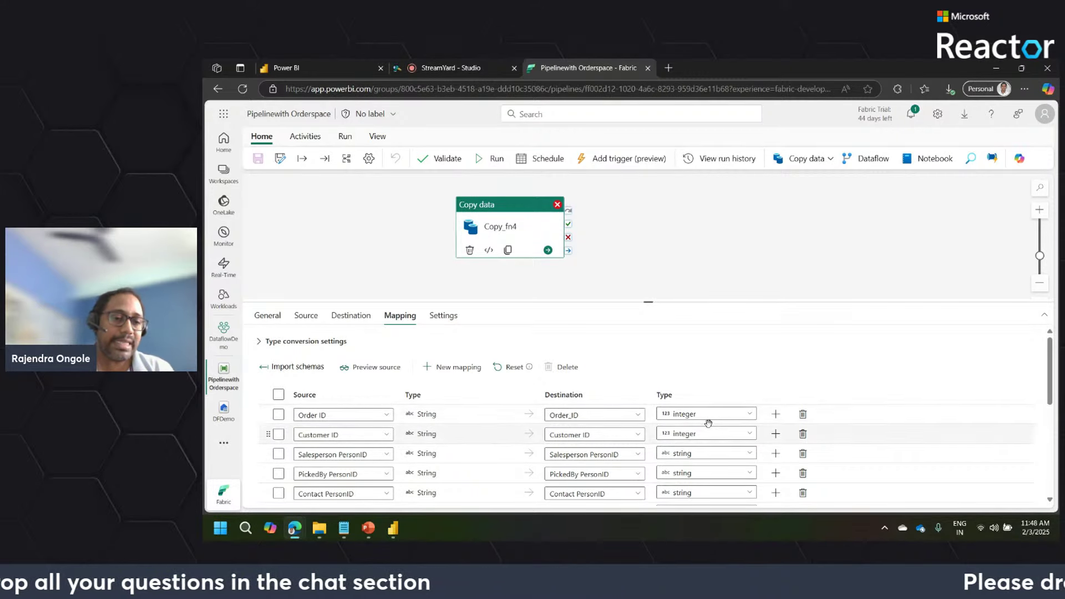
left_click(279, 437)
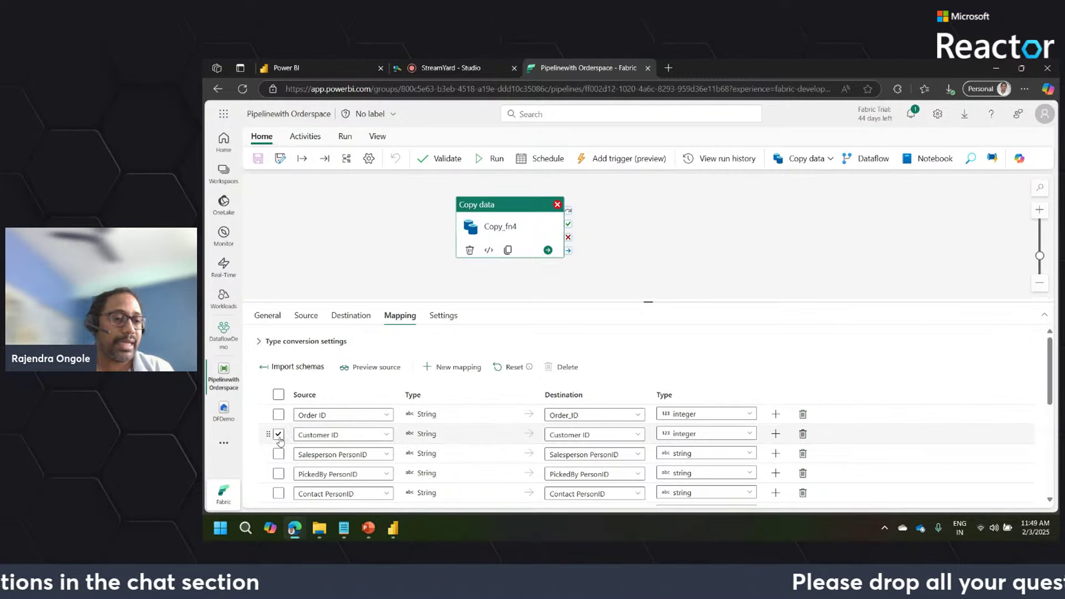
left_click(279, 453)
left_click(279, 473)
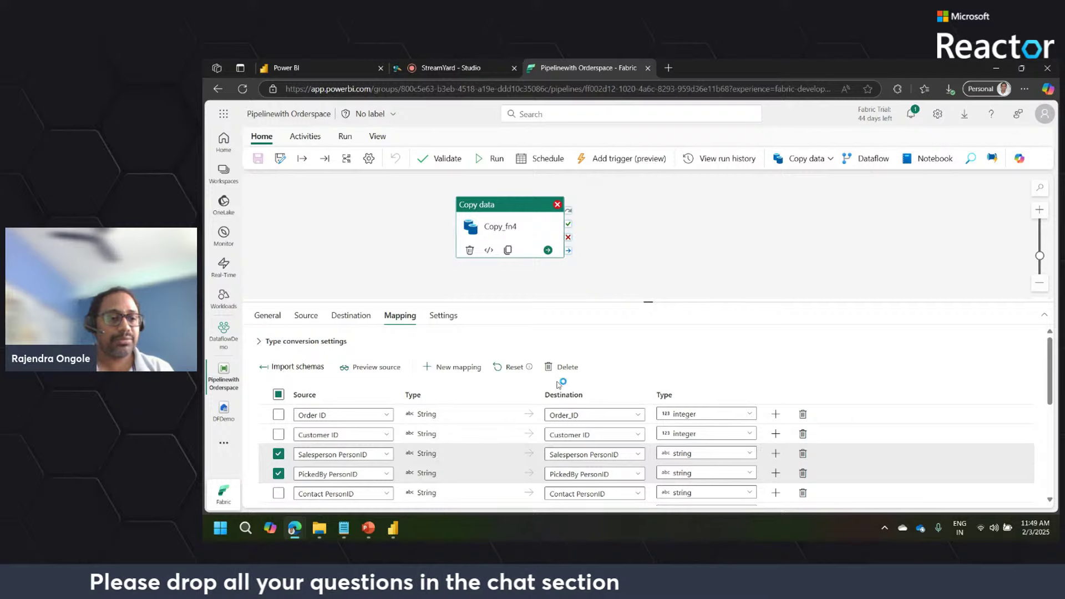
left_click(279, 453)
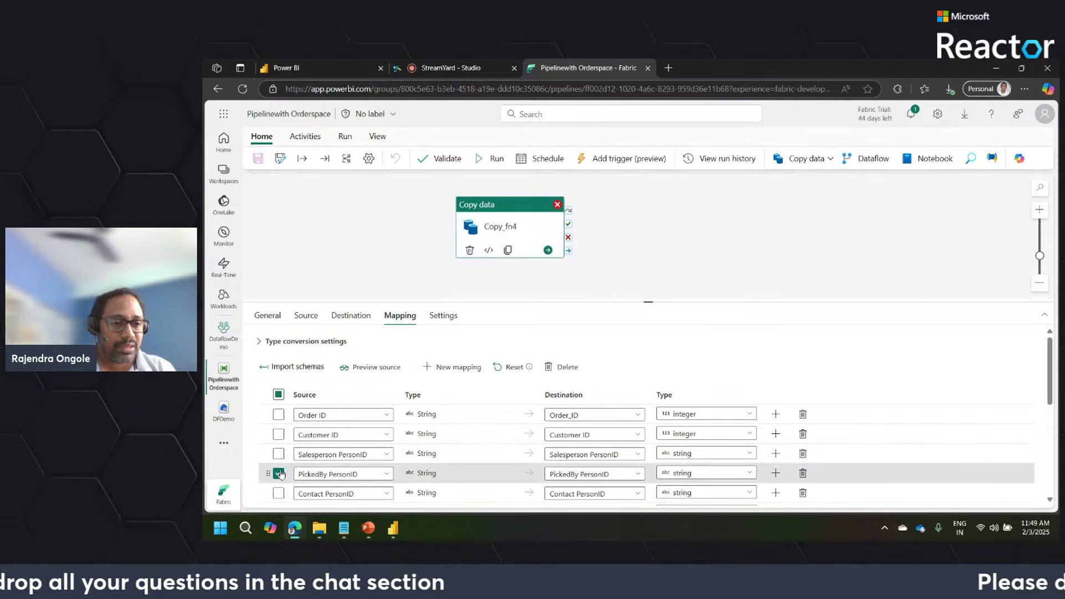
left_click(279, 474)
left_click(634, 254)
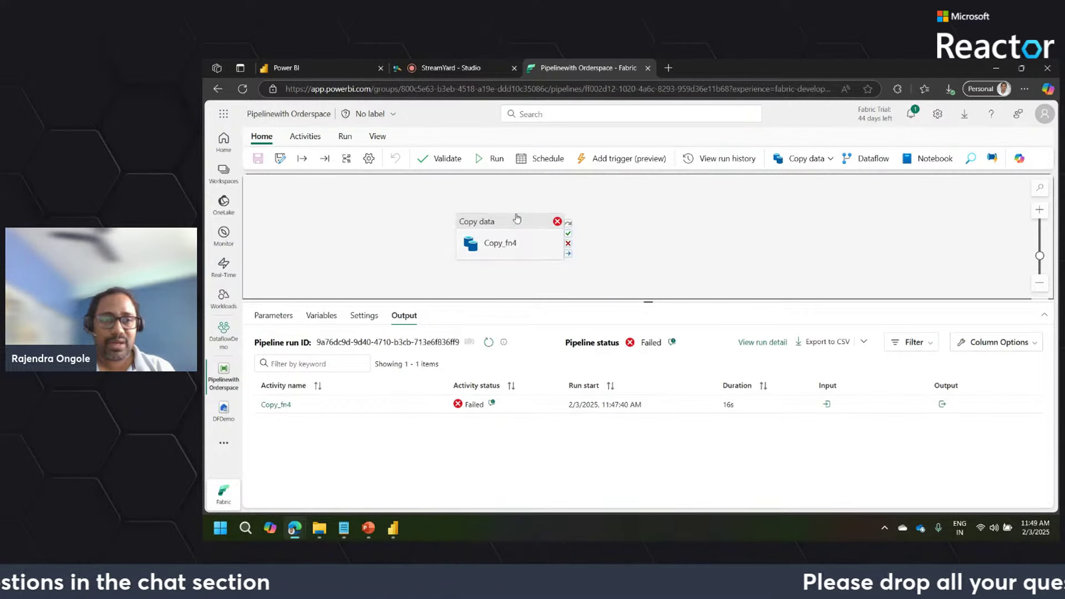
left_click(516, 218)
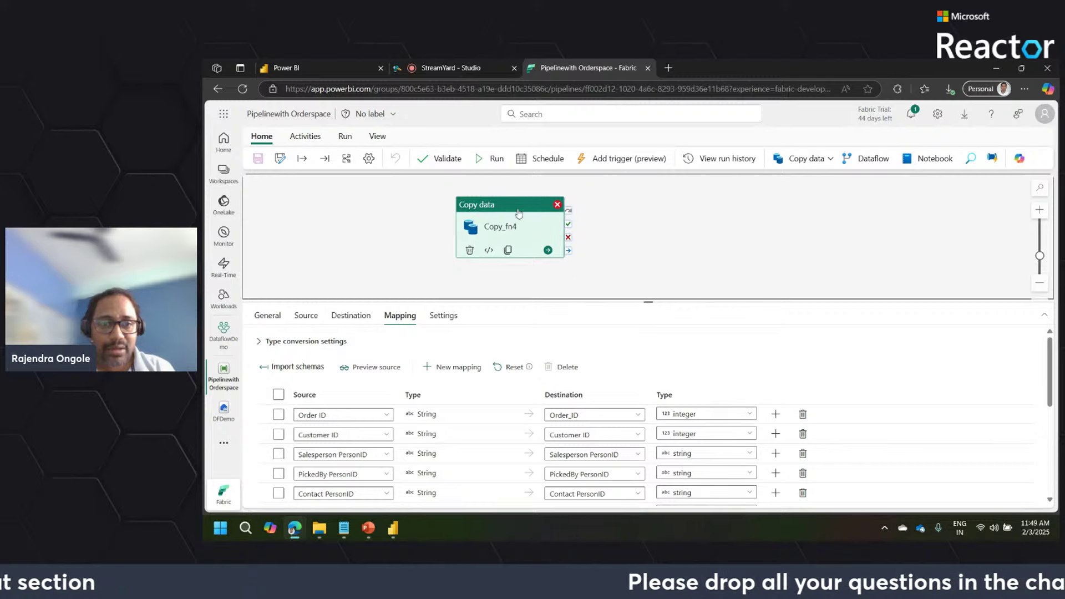
Read the error details of the failed pipeline run from the notifications and close them
left_click(916, 116)
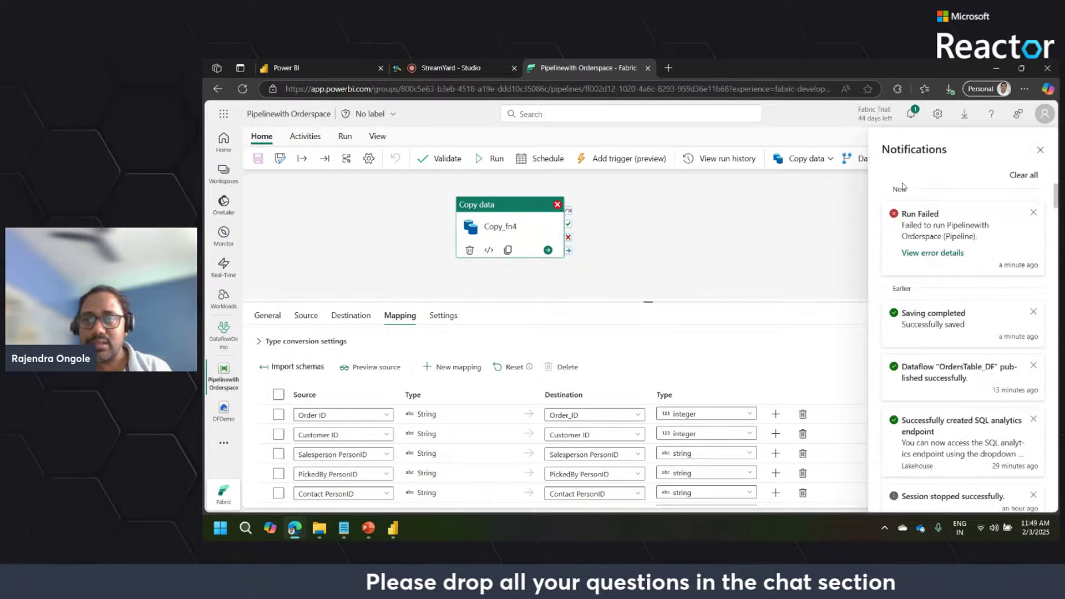
left_click(937, 241)
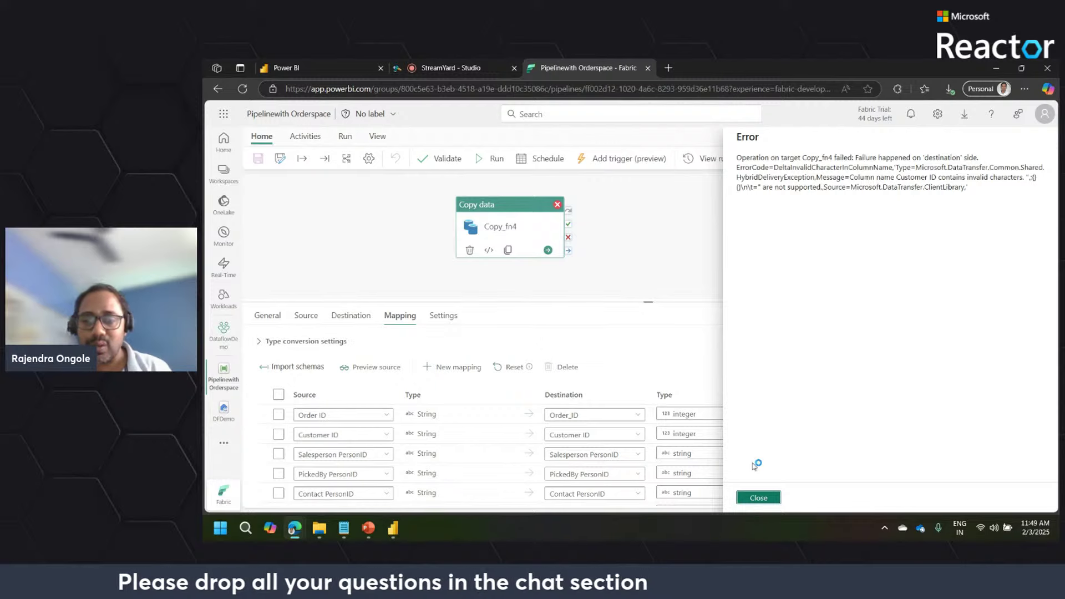
left_click(759, 497)
Delete the Copy_fn4 activity from the pipeline canvas
left_click(580, 275)
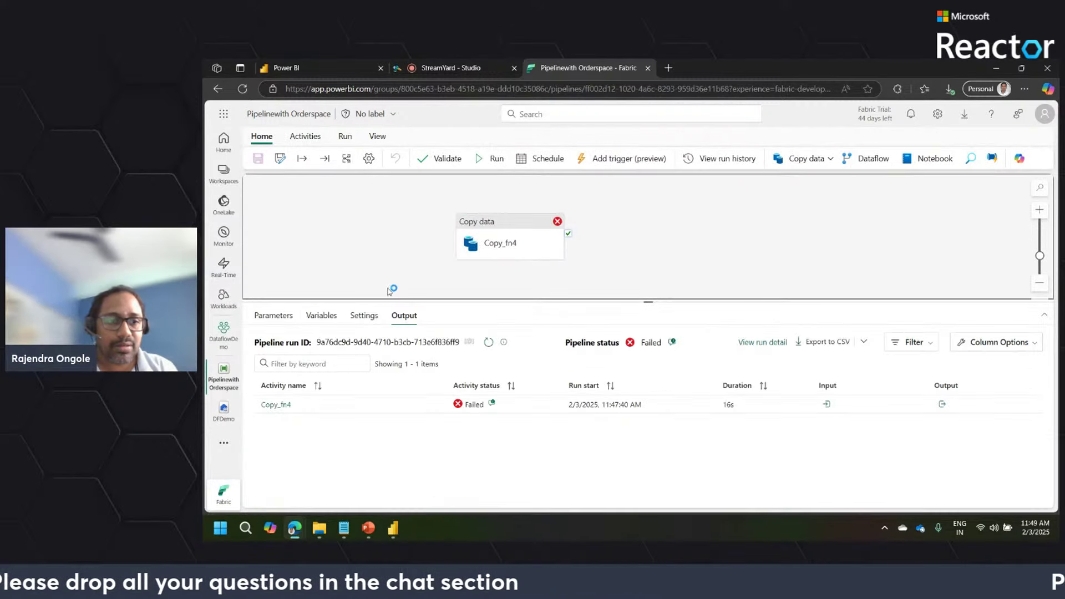
left_click(364, 315)
left_click(321, 315)
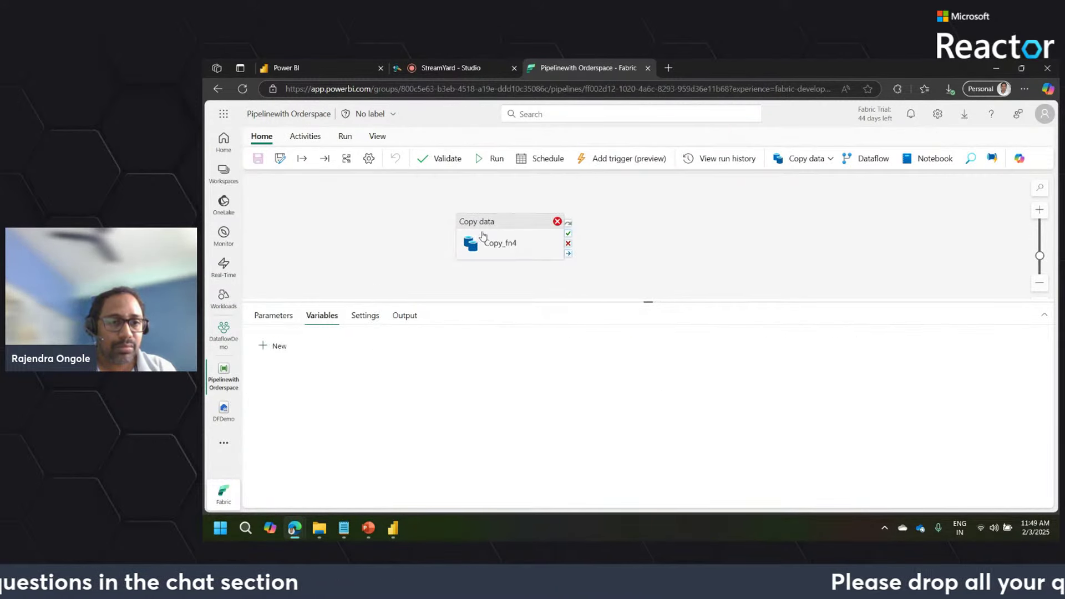
left_click(493, 225)
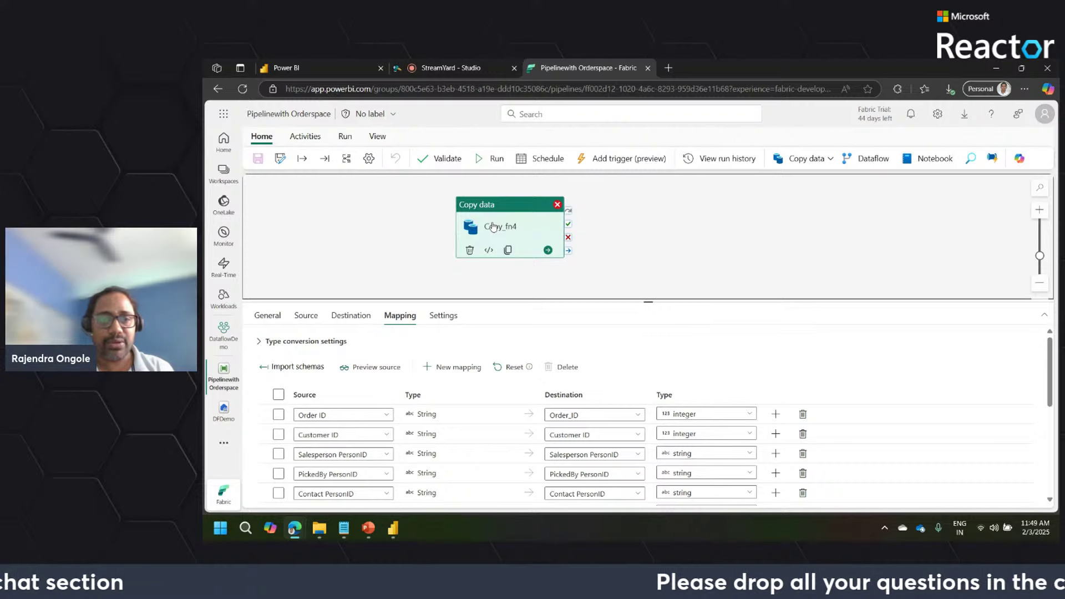
key("Delete")
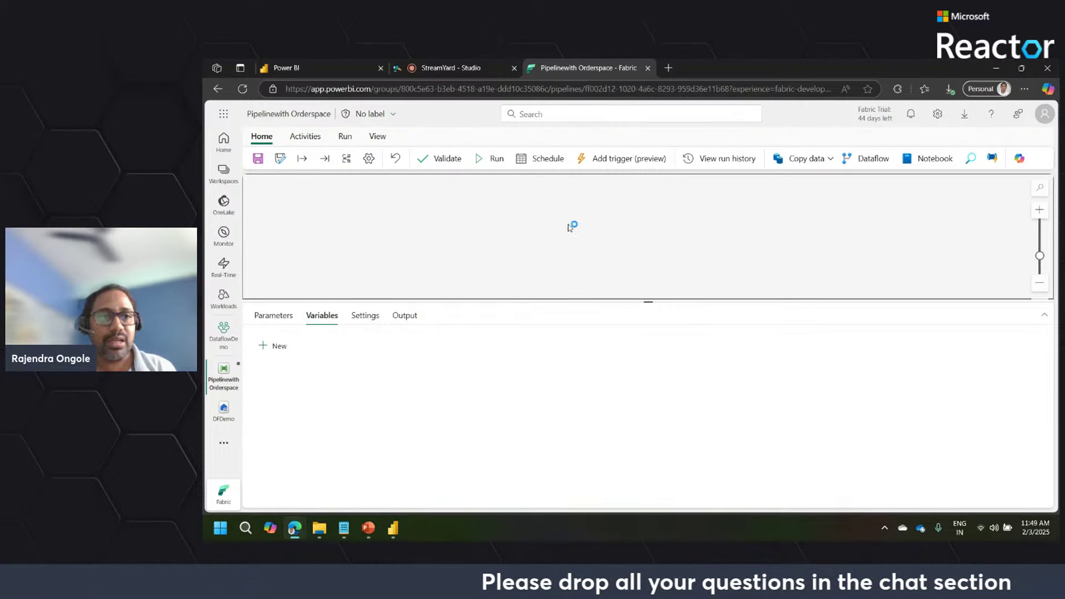
Start a new copy with the copy assistant, using Sales Orders.csv from the DFDemo lakehouse files as a schema agnostic (binary copy) source
left_click(830, 159)
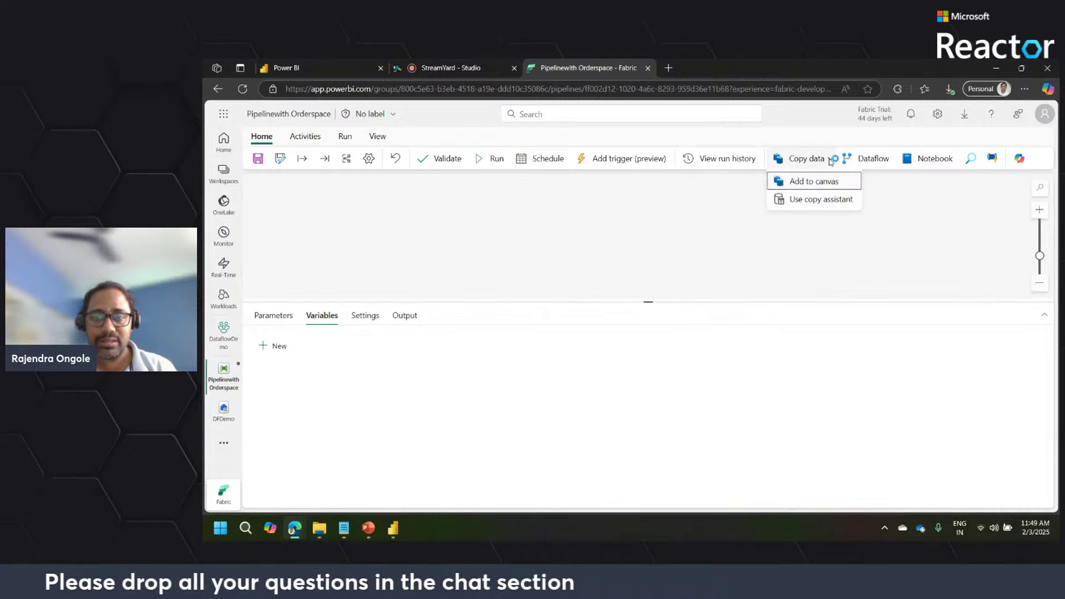
left_click(822, 201)
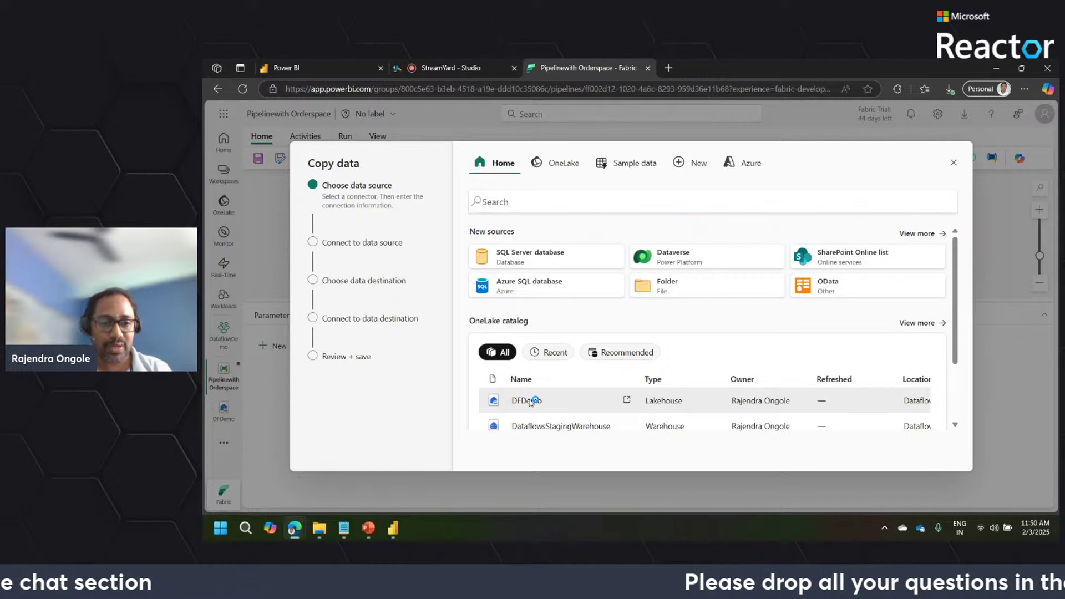
left_click(531, 401)
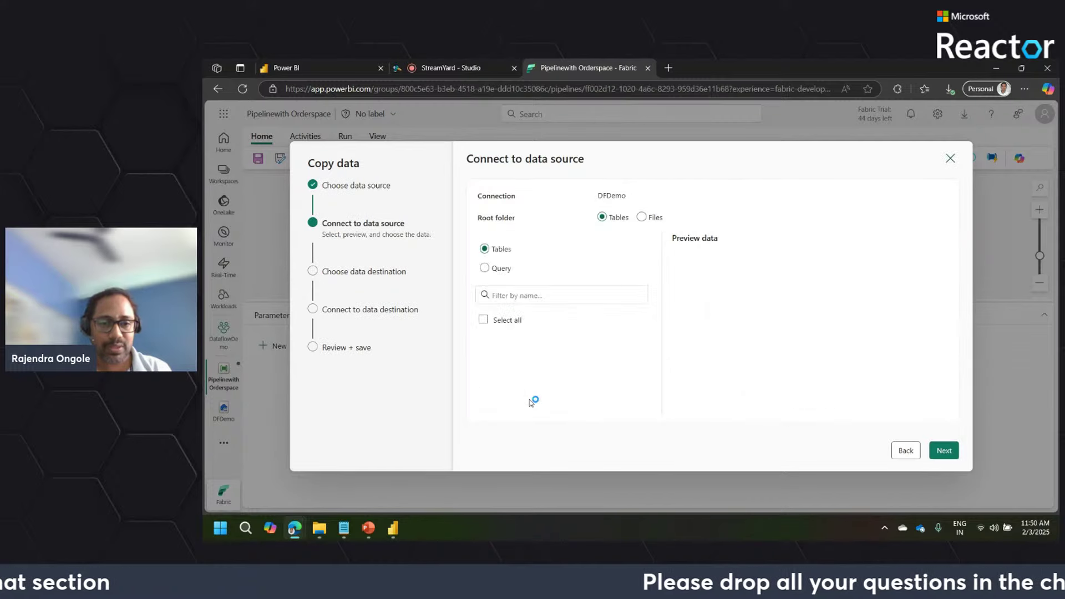
left_click(650, 221)
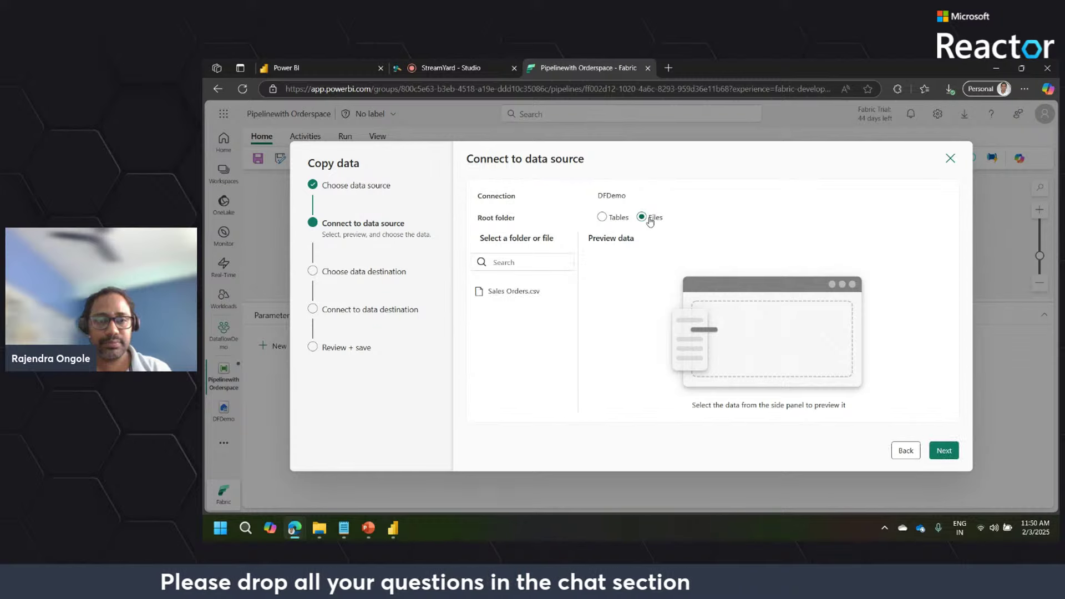
left_click(510, 296)
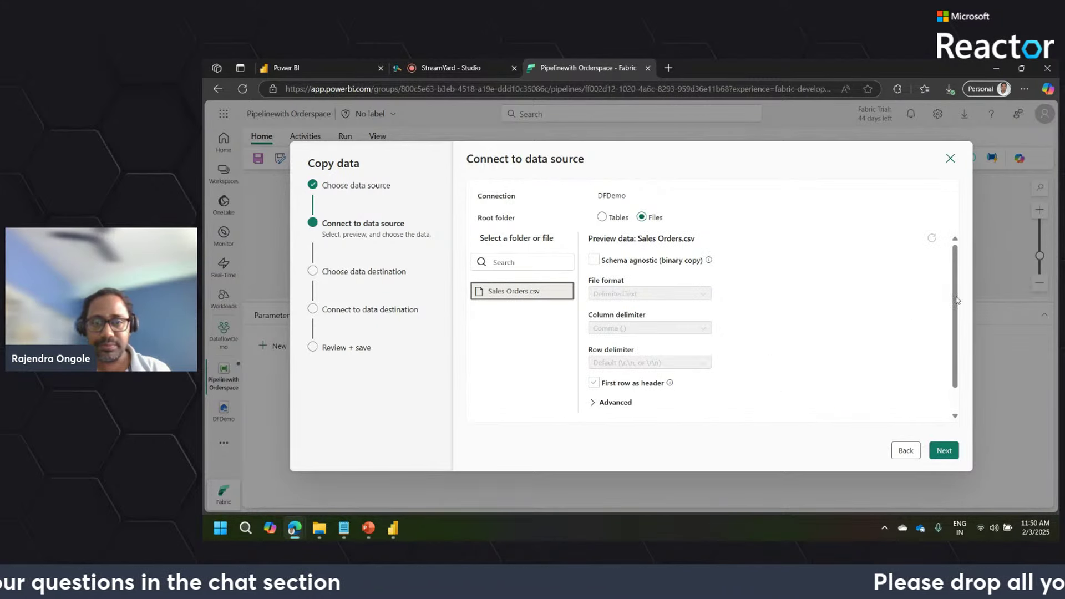
left_click(593, 260)
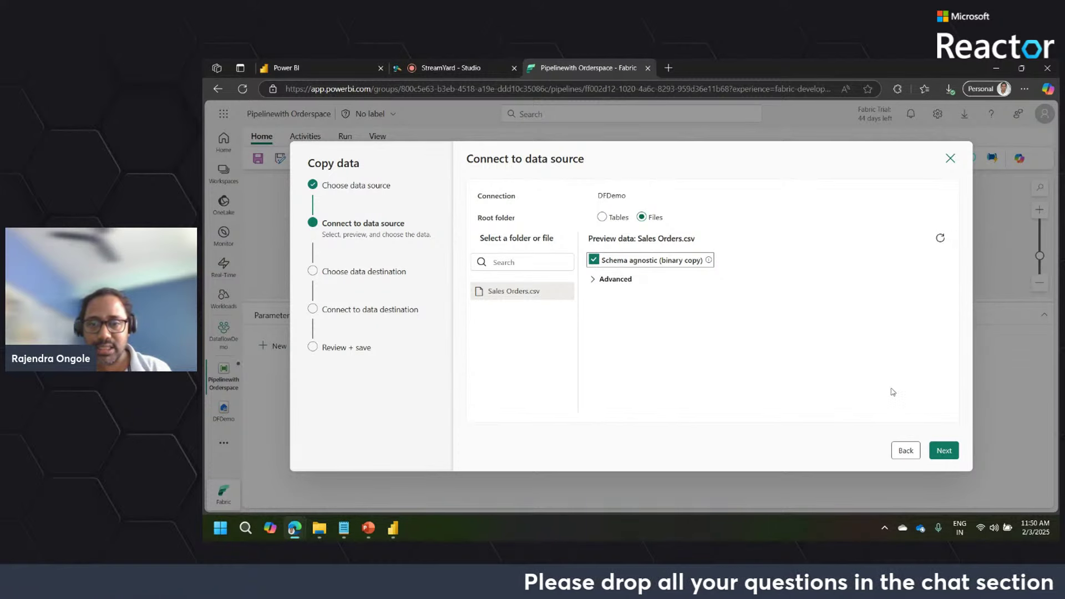
left_click(943, 451)
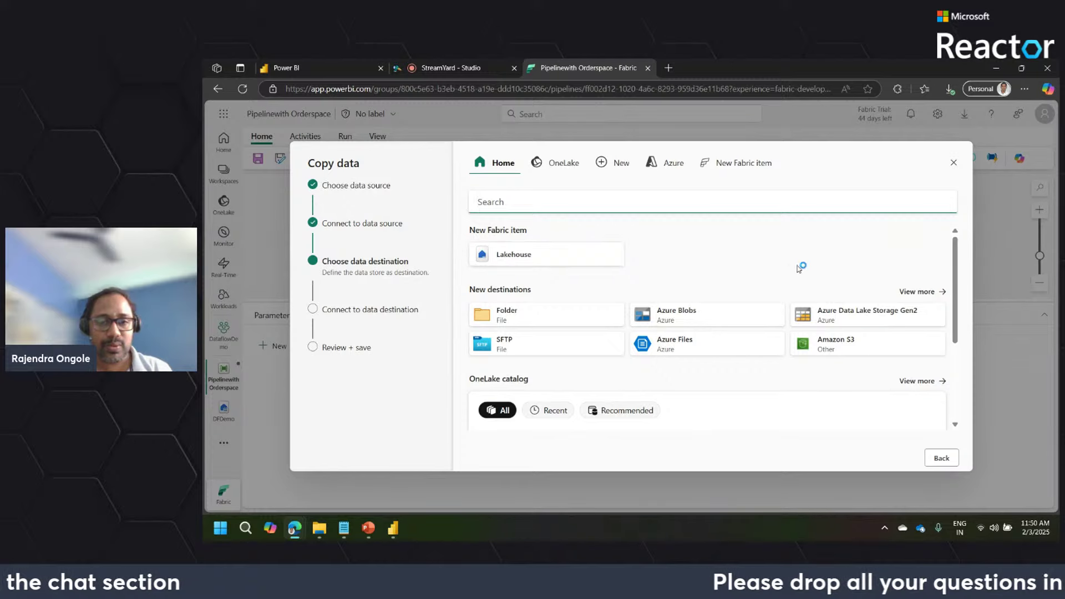
Choose the DFDemo lakehouse from OneLake as the destination, keeping the Files root folder and leaving the path, file name and copy behavior empty
left_click(565, 161)
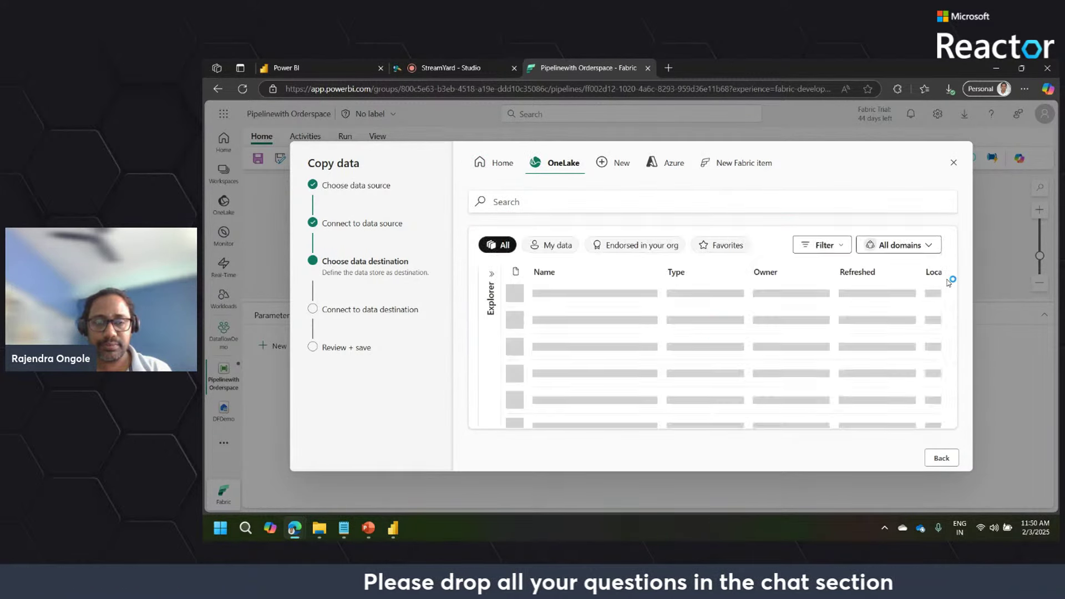
left_click(581, 297)
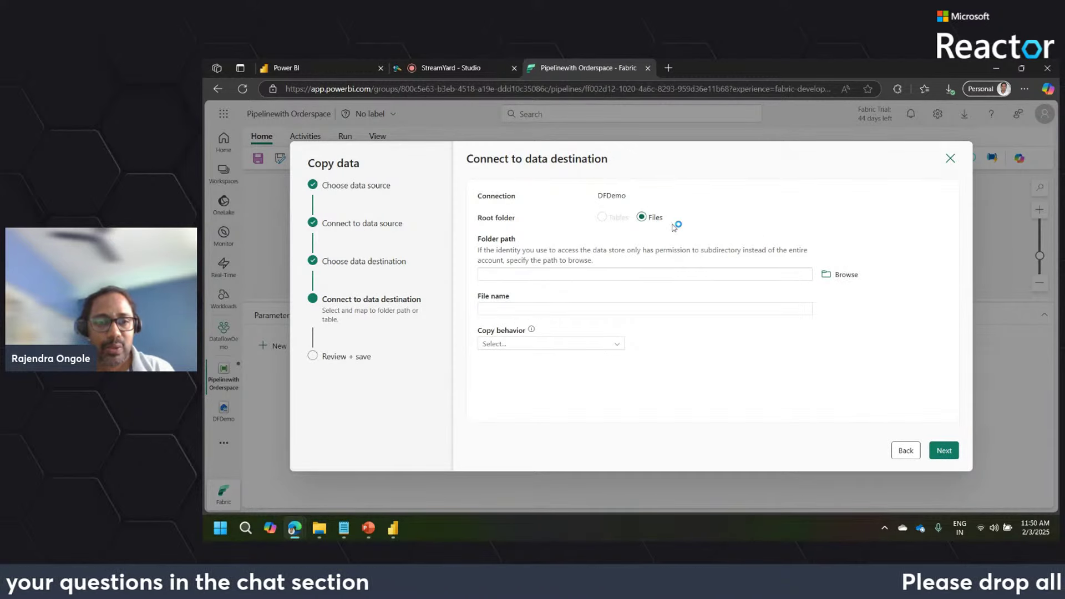
left_click(604, 344)
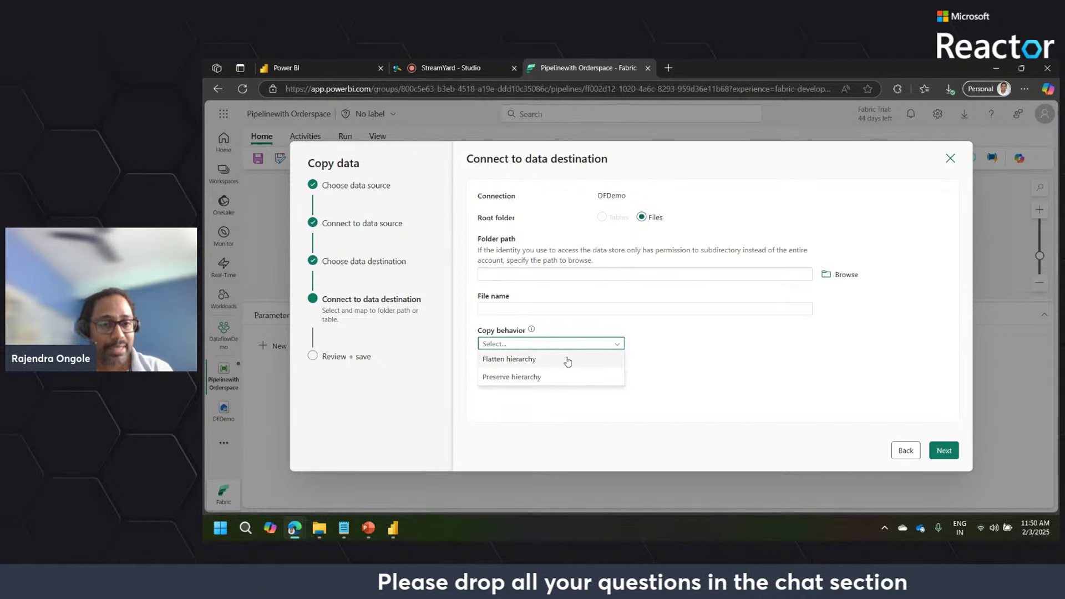
left_click(693, 343)
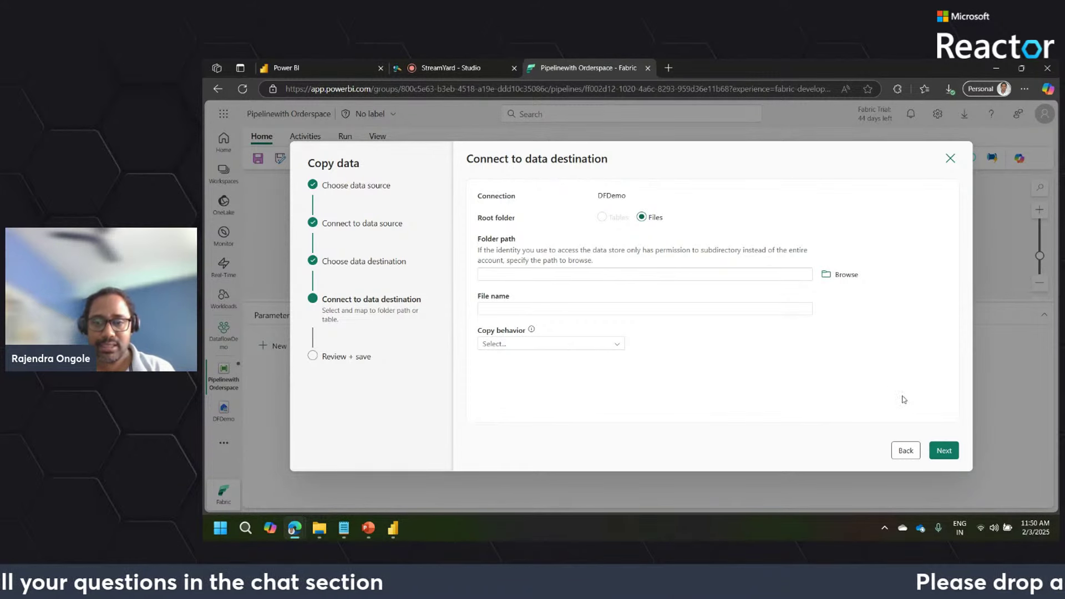
left_click(943, 450)
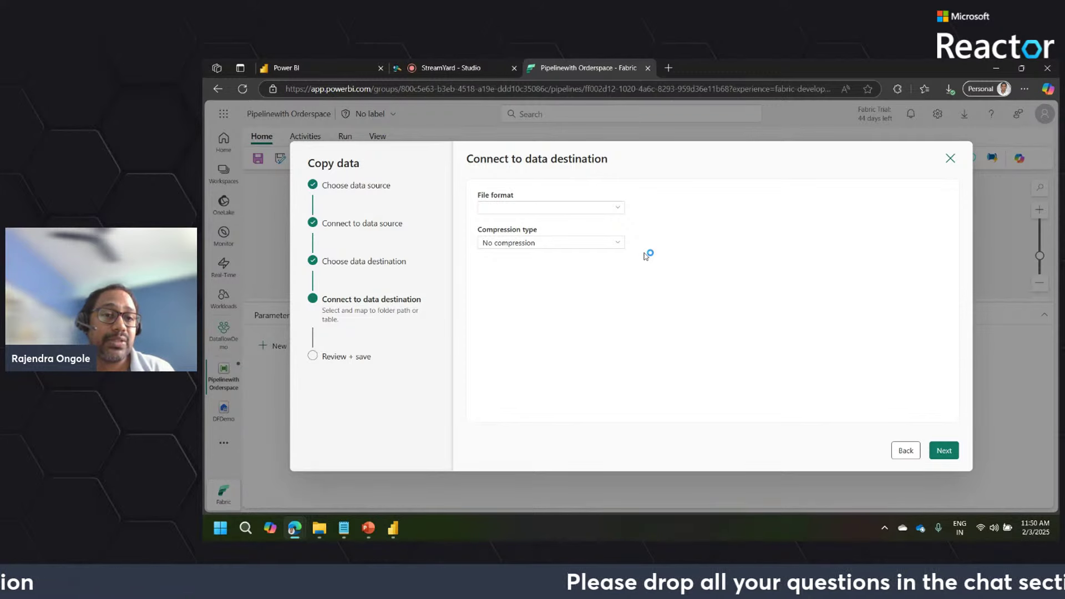
Search the destination file formats for "bin" and clear the filter
left_click(621, 210)
type("b")
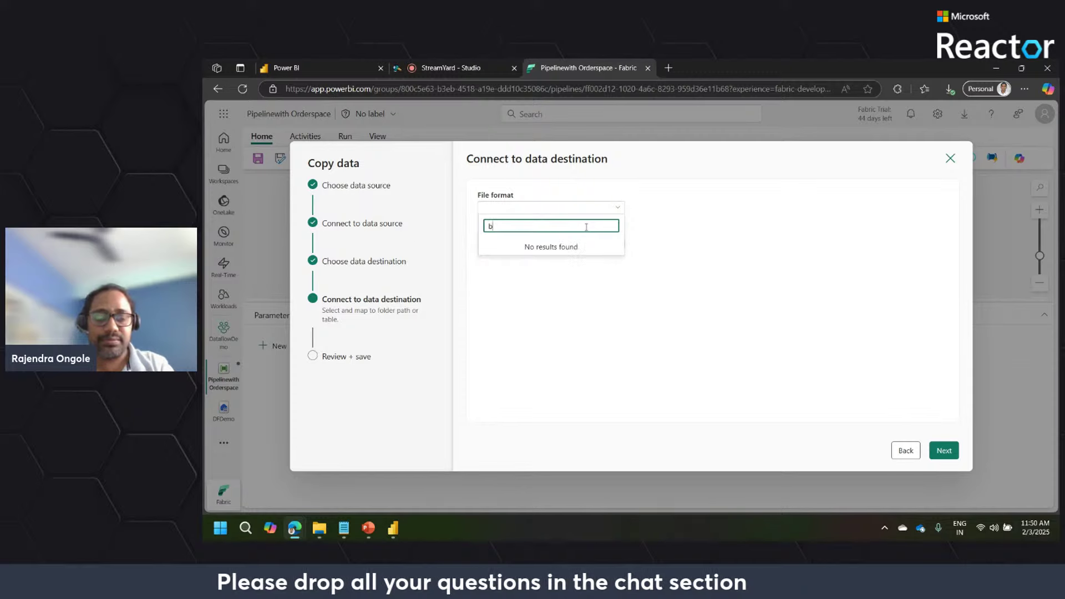
type("in")
key("BackSpace")
key("BackSpace")
key("BackSpace")
left_click(672, 248)
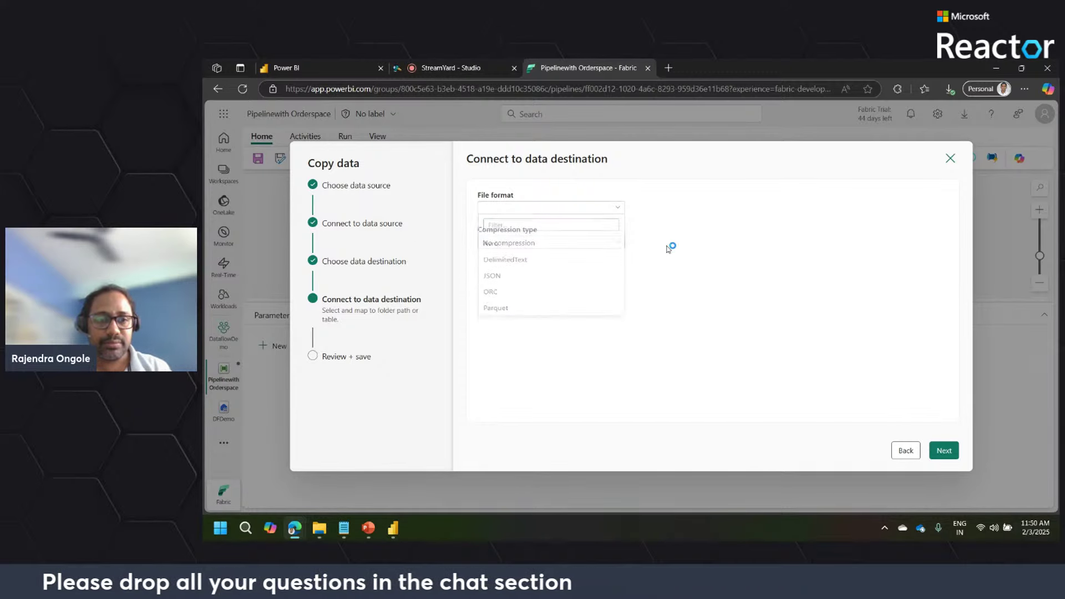
Set the destination file format to DelimitedText and proceed to the copy summary
left_click(566, 210)
left_click(520, 265)
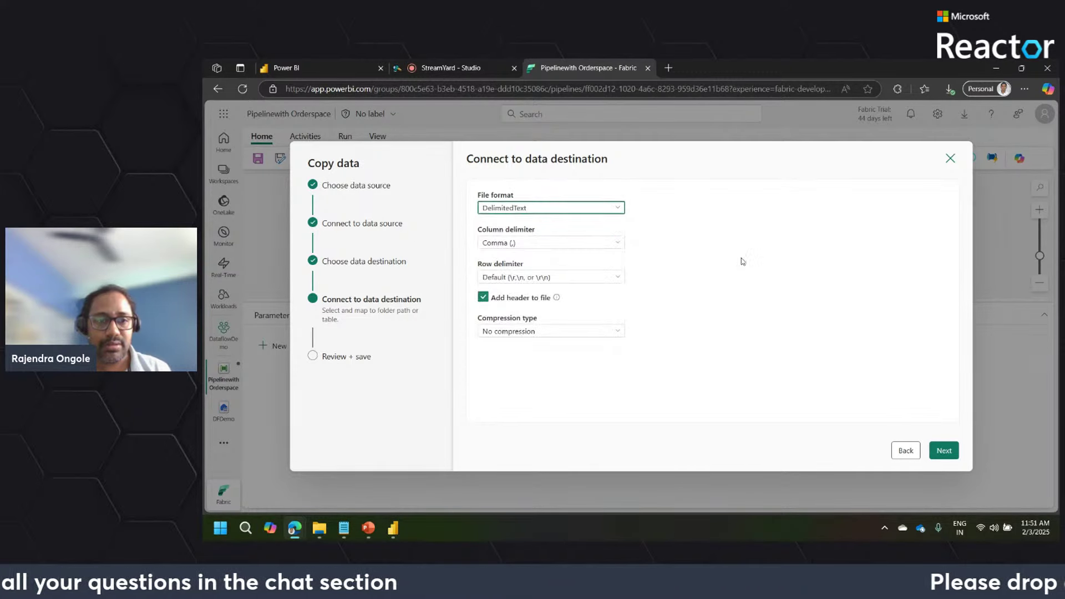
left_click(951, 451)
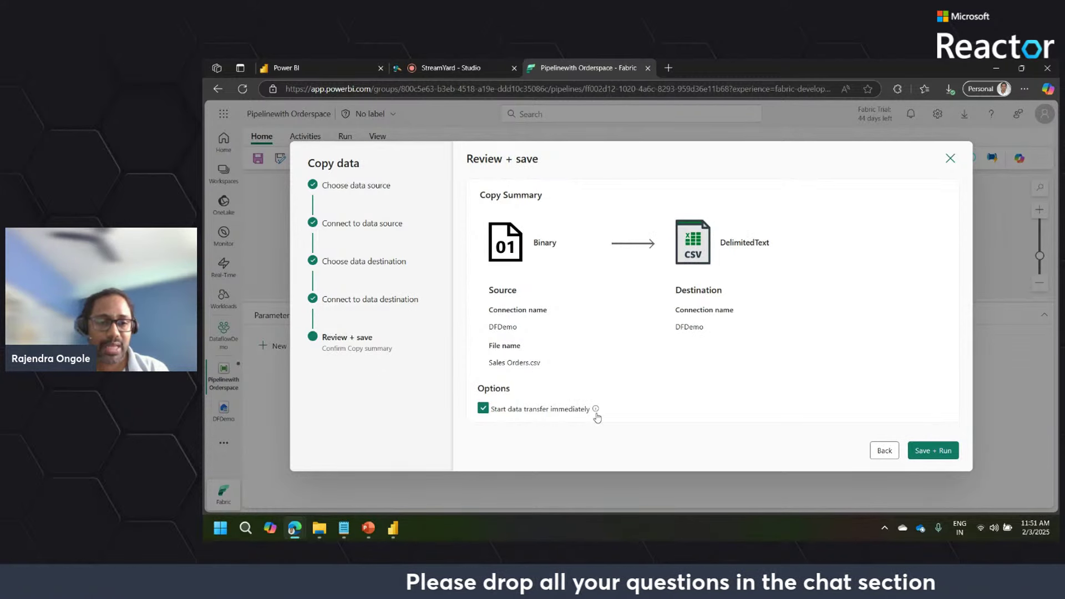
Save and run the new copy with immediate data transfer, and dismiss the pipeline validation output
left_click(919, 452)
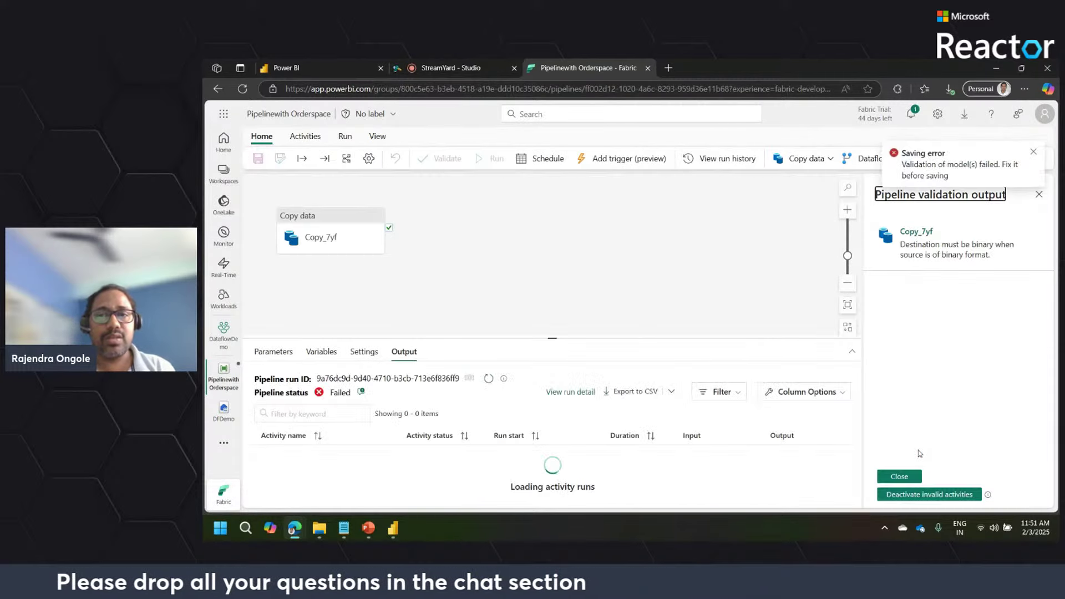
left_click(1032, 152)
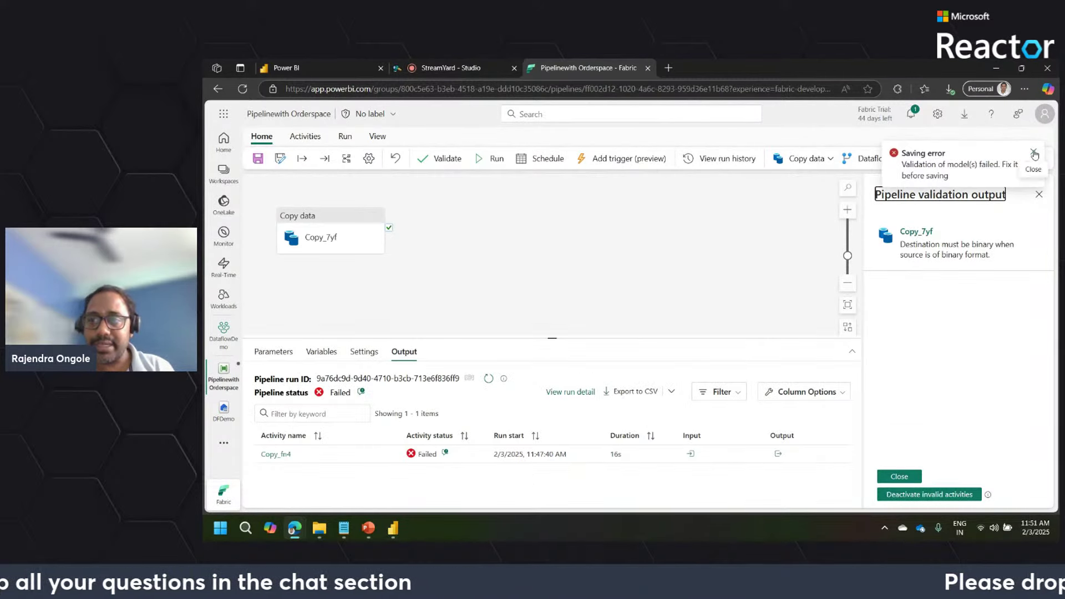
left_click(899, 477)
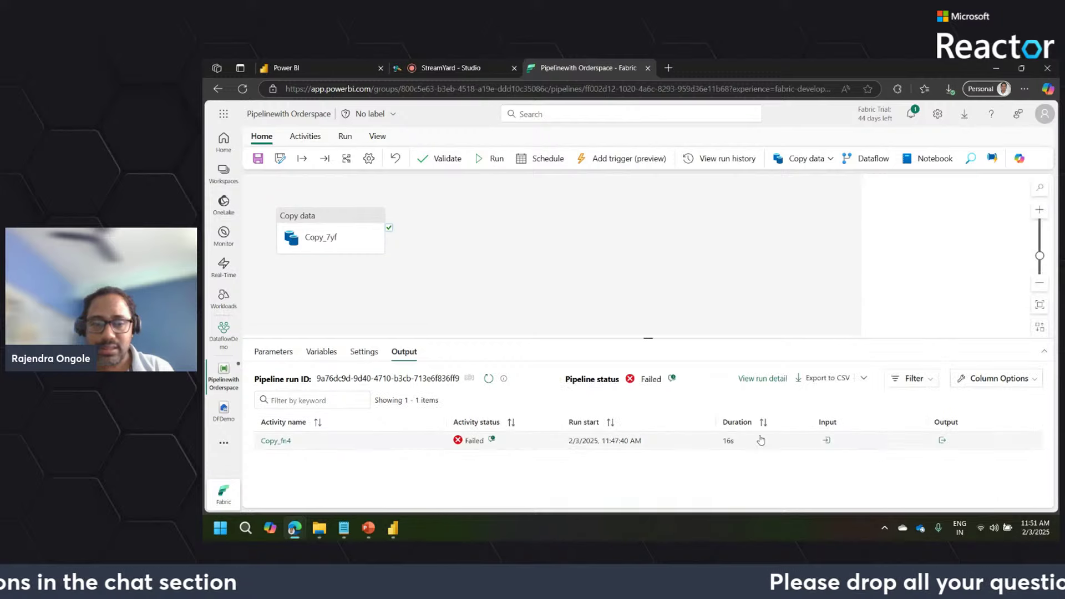
Change the Copy_7yf activity's destination file format to Binary
left_click(327, 227)
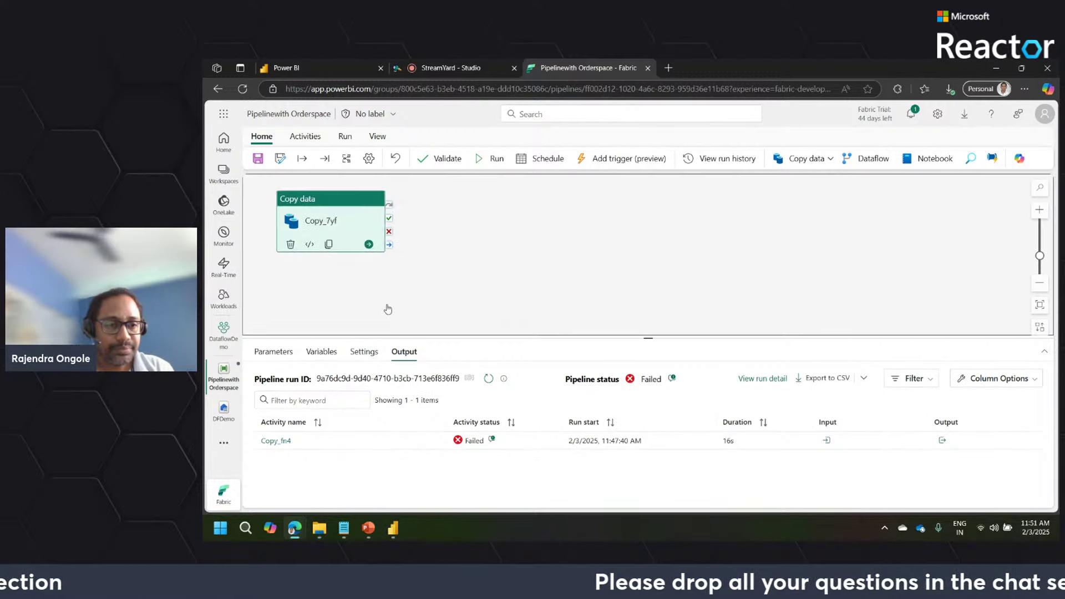
left_click(352, 351)
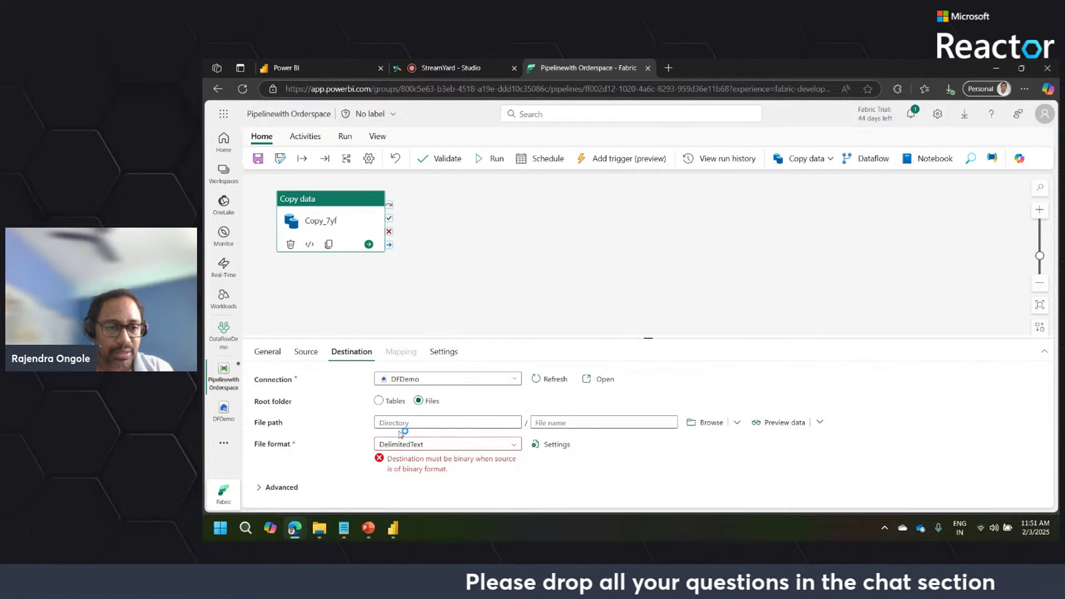
left_click(425, 446)
type("bin")
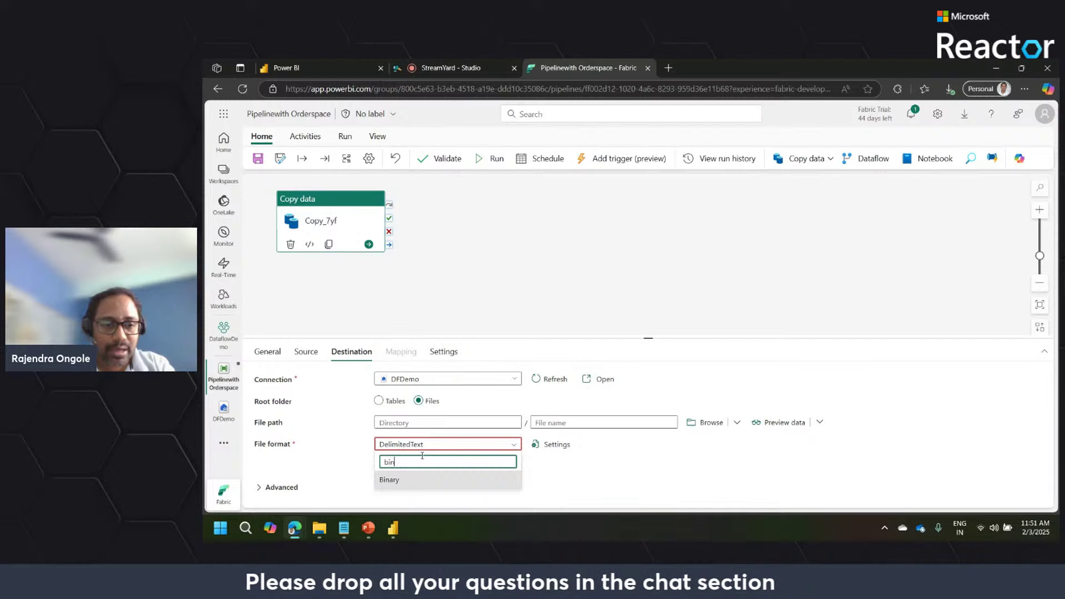
key("BackSpace")
key("BackSpace")
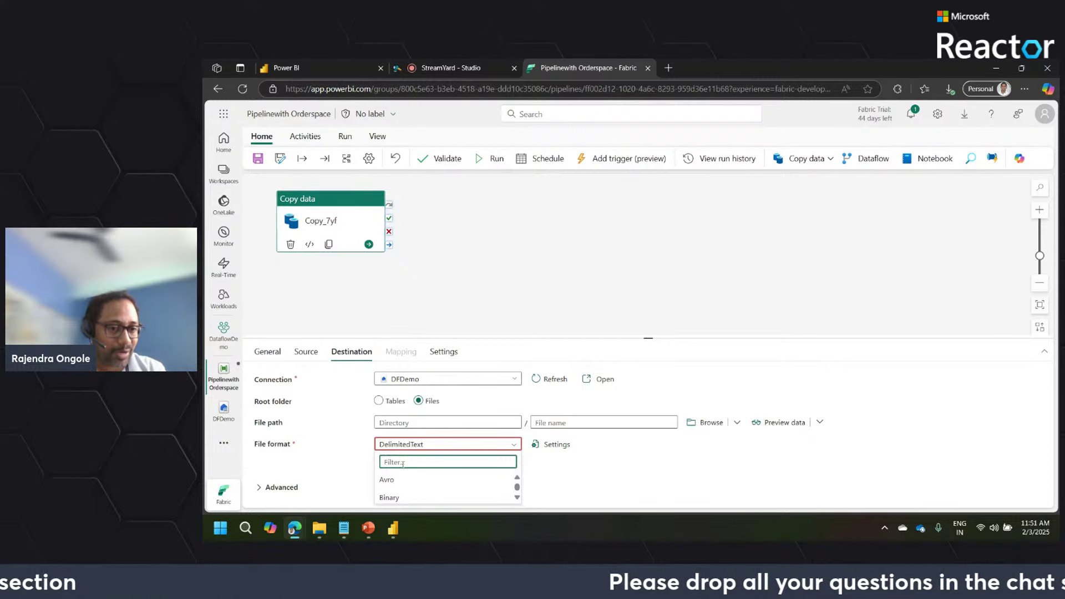
type("bin")
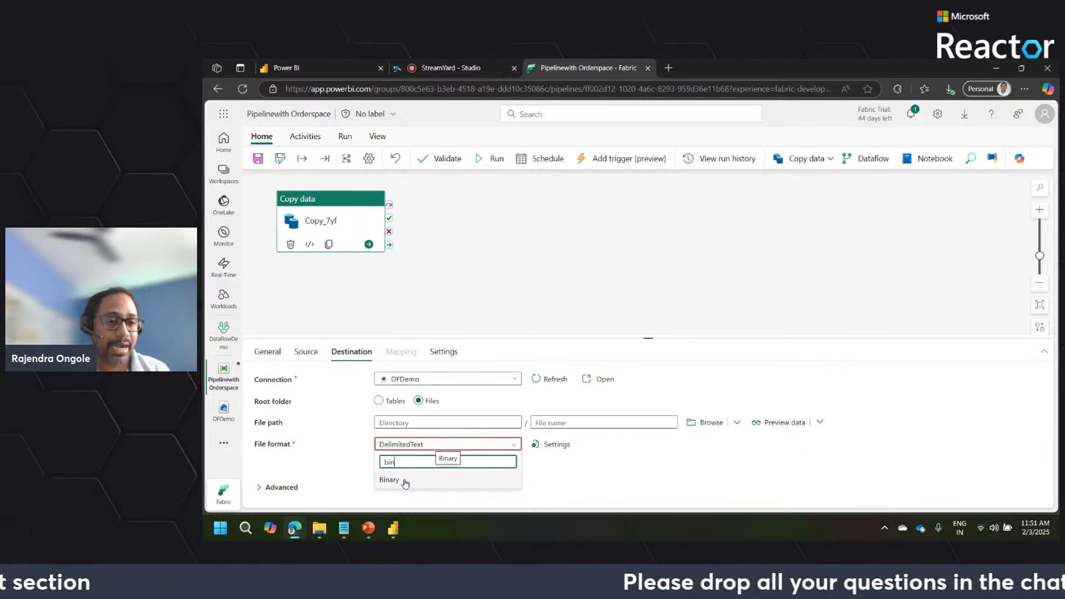
left_click(404, 481)
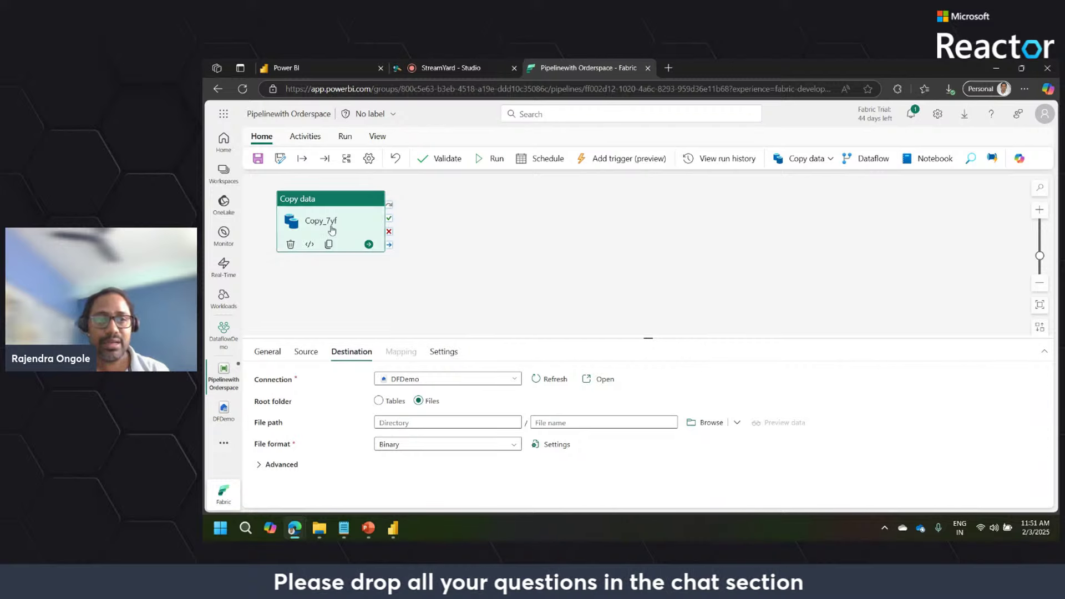
Save, validate and run the pipeline, and move the Copy data activity toward the middle of the canvas
left_click(318, 198)
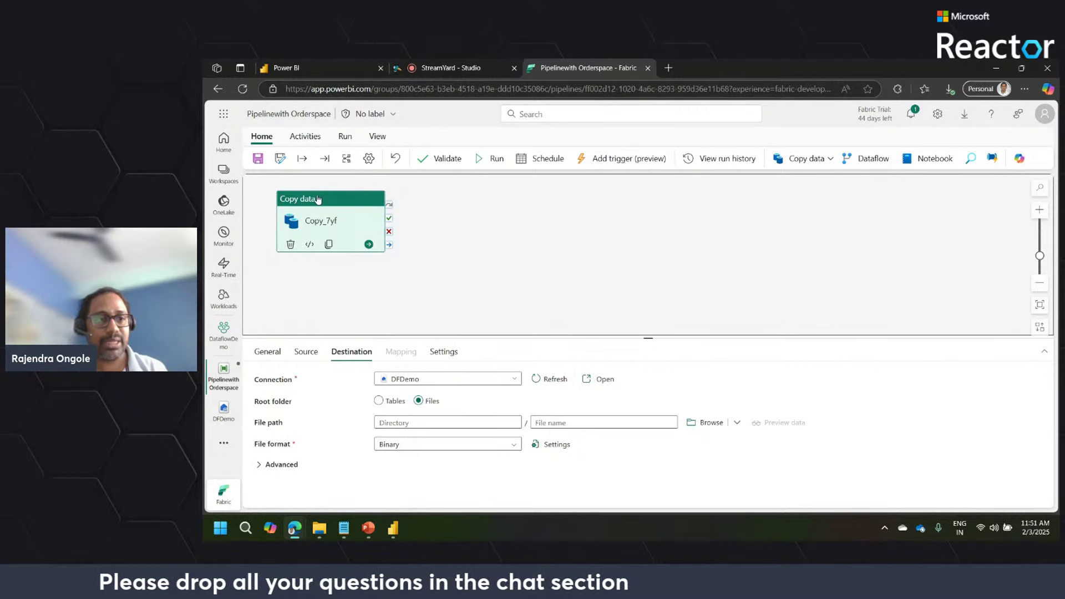
left_click(258, 158)
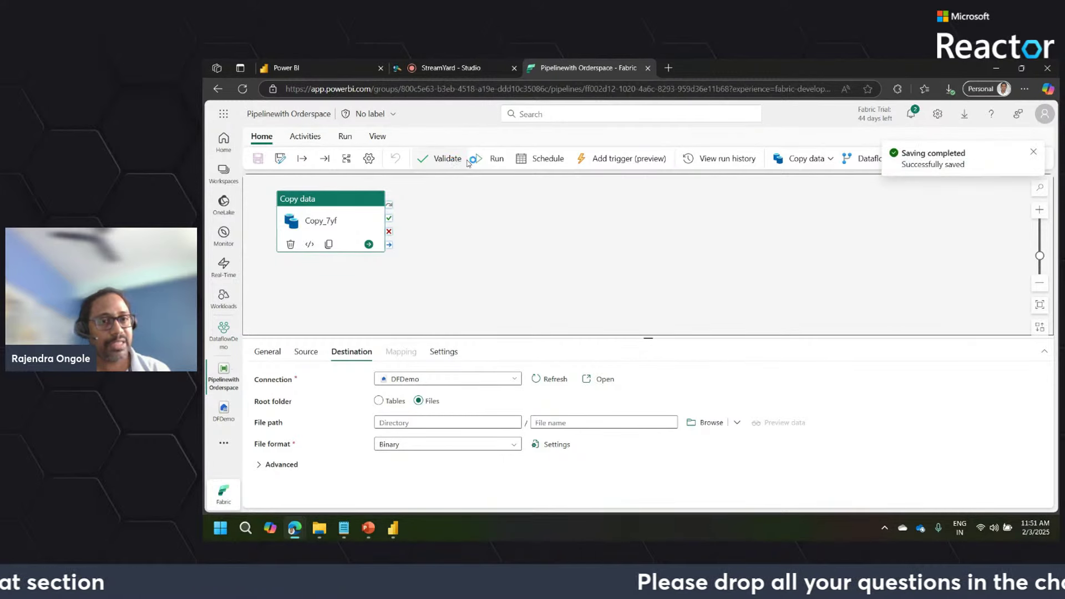
left_click(444, 160)
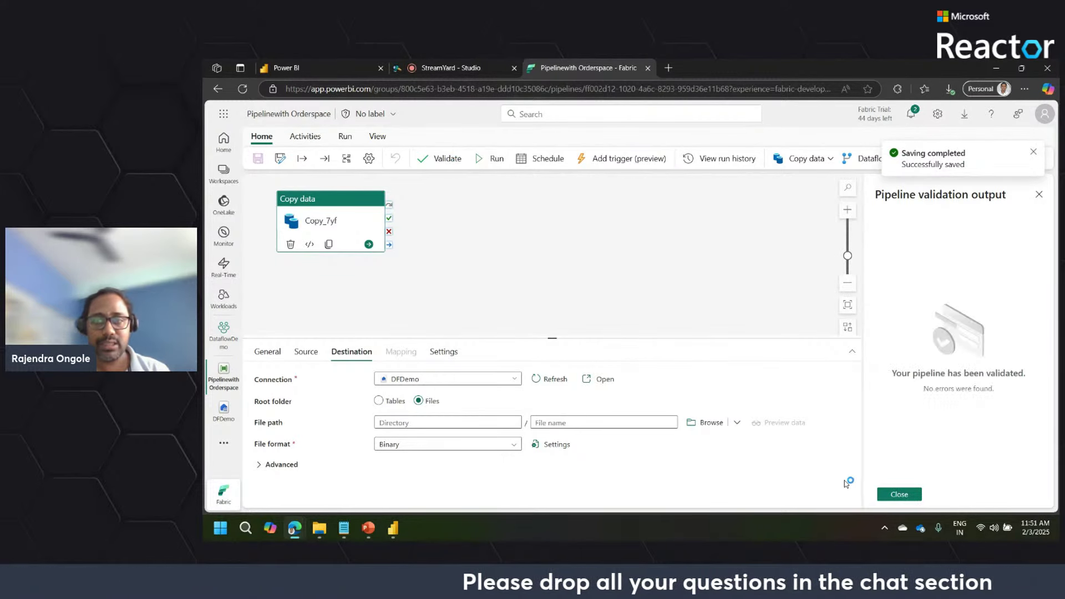
left_click(898, 495)
left_click(491, 159)
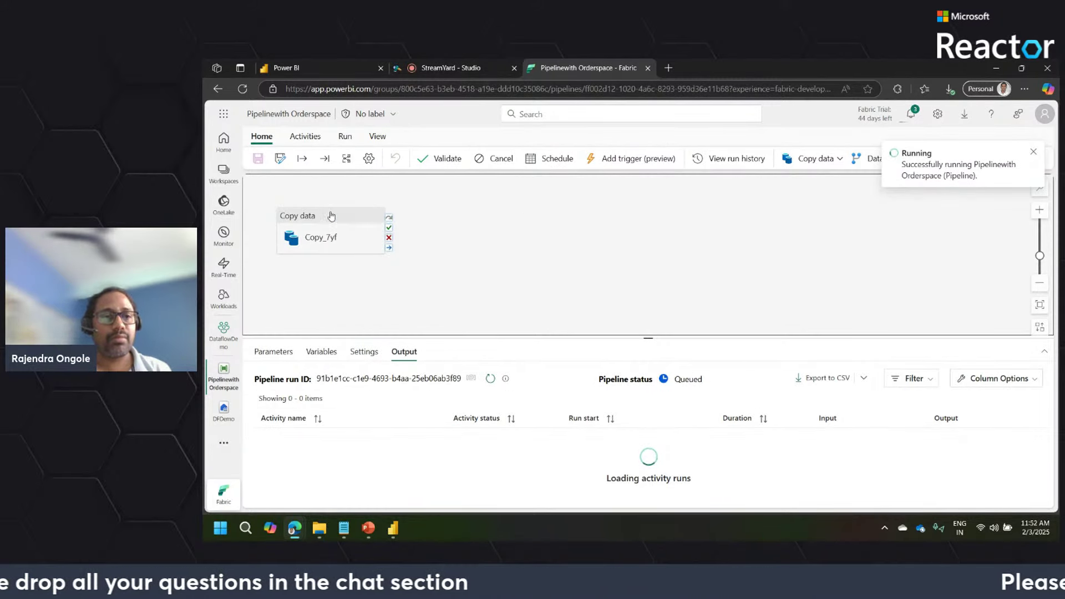
left_click(349, 208)
left_click_drag(348, 208, 602, 239)
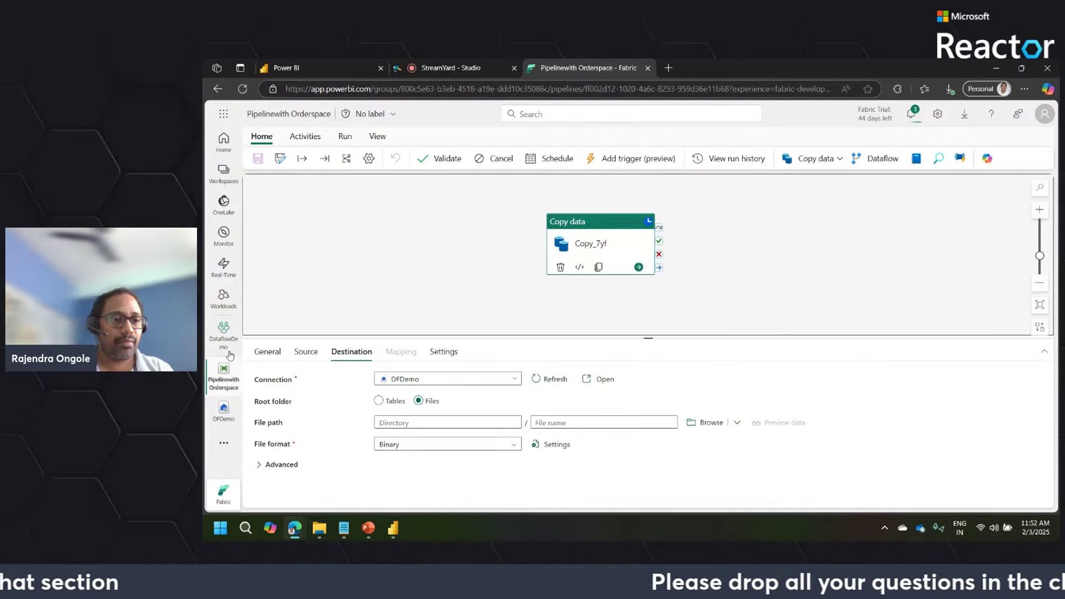
Check the Files folder of the DFDemo lakehouse, widening the explorer and collapsing the Tables folder
left_click(223, 413)
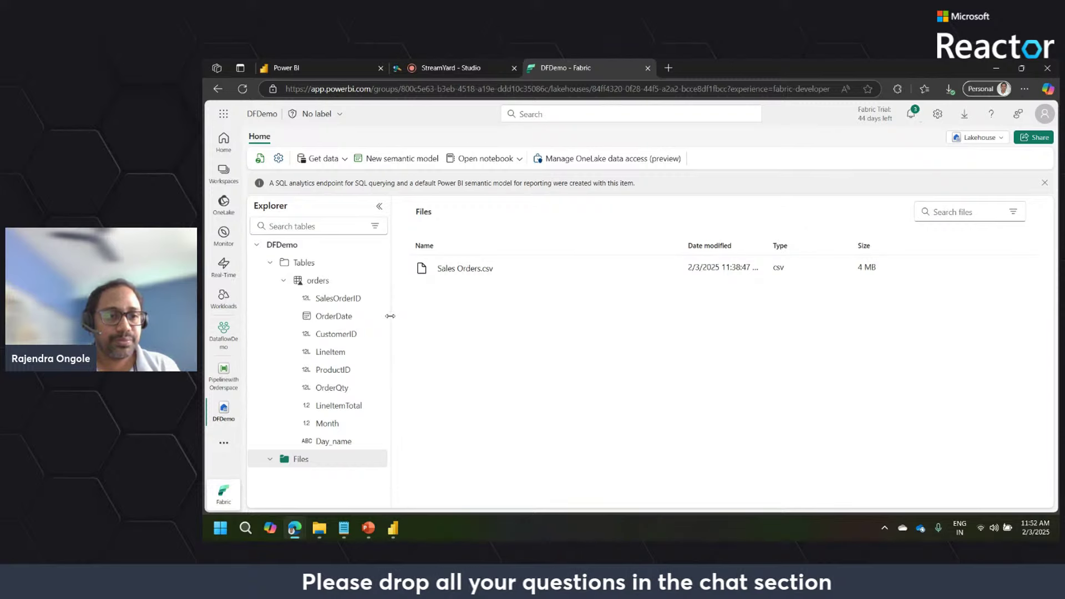
left_click_drag(390, 315, 449, 316)
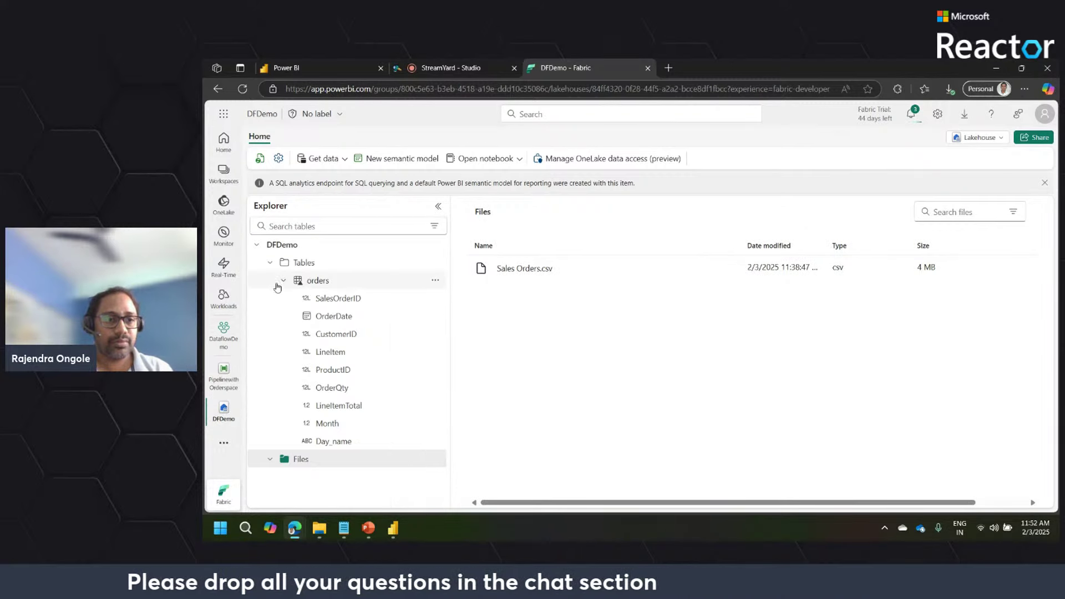
left_click(271, 263)
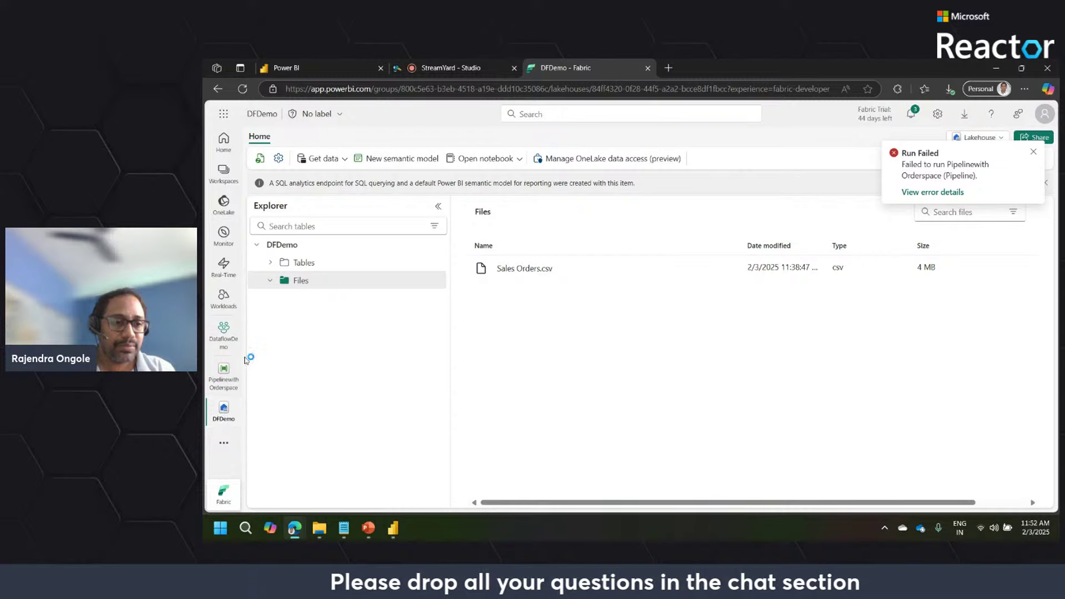
Import the local notebook files "01 - Create Delta Tables.ipynb" and "02 - Data Transformation - Business Aggregates" into the DataflowDemo workspace
left_click(224, 331)
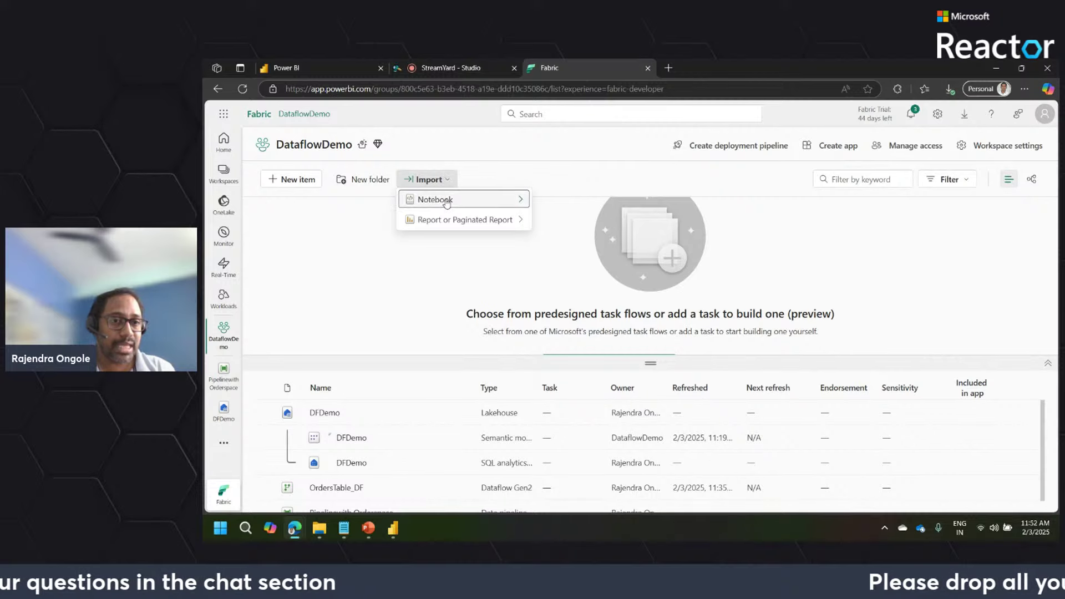
mouse_move(519, 203)
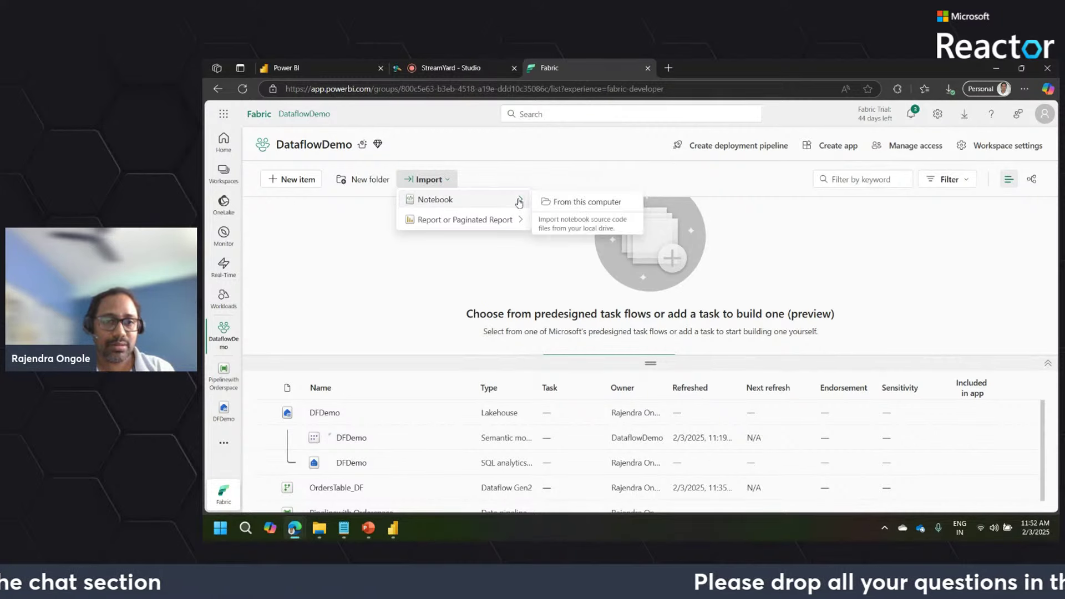
left_click(580, 203)
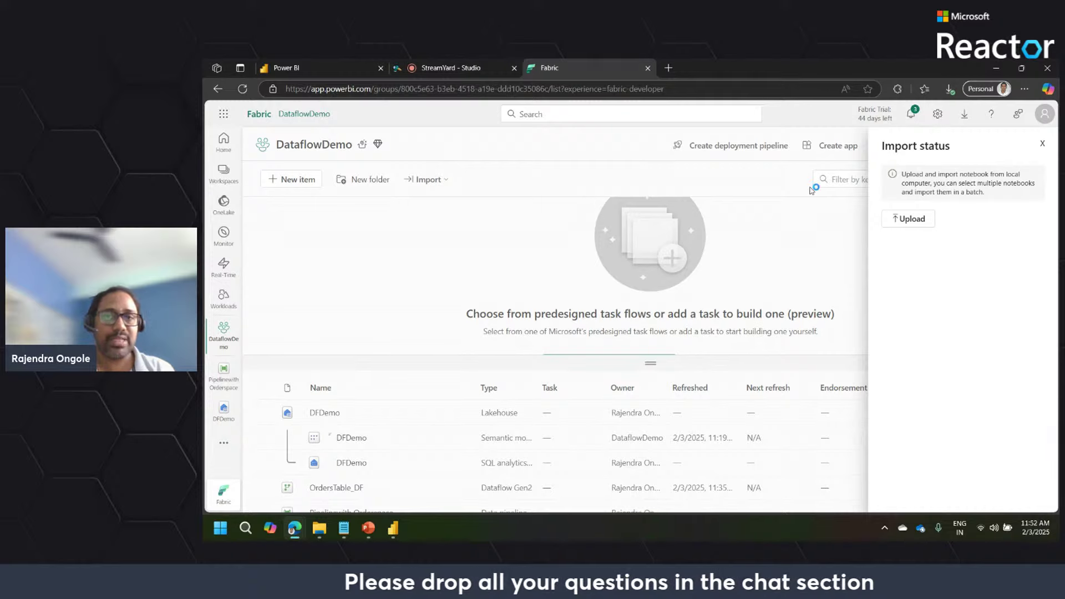
left_click(918, 224)
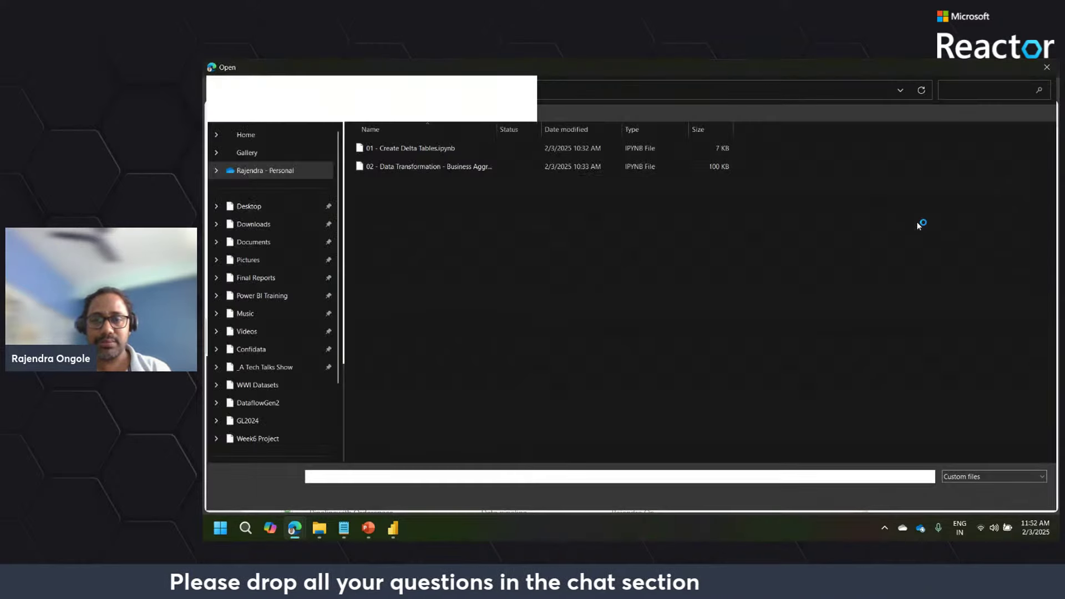
left_click(408, 149)
left_click(409, 167, "ctrl")
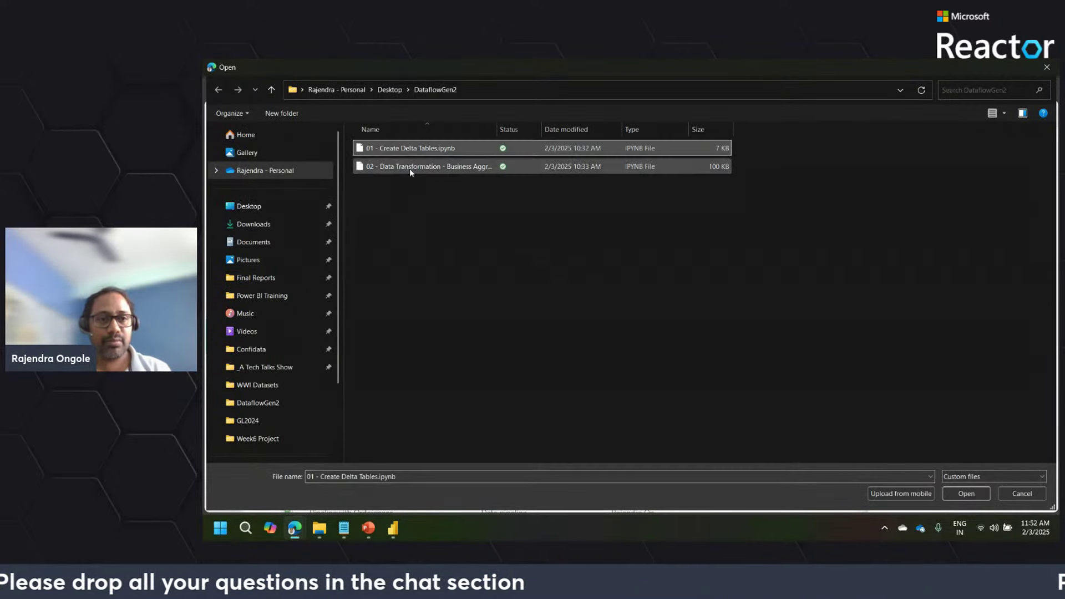
left_click(966, 493)
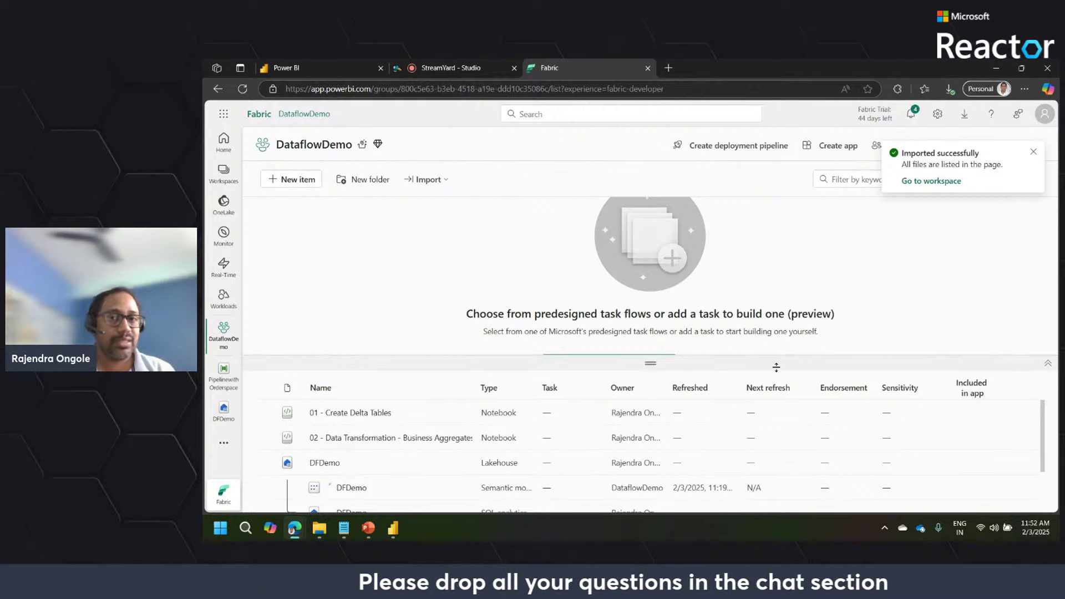
Create a new notebook from the DFDemo lakehouse
left_click(223, 409)
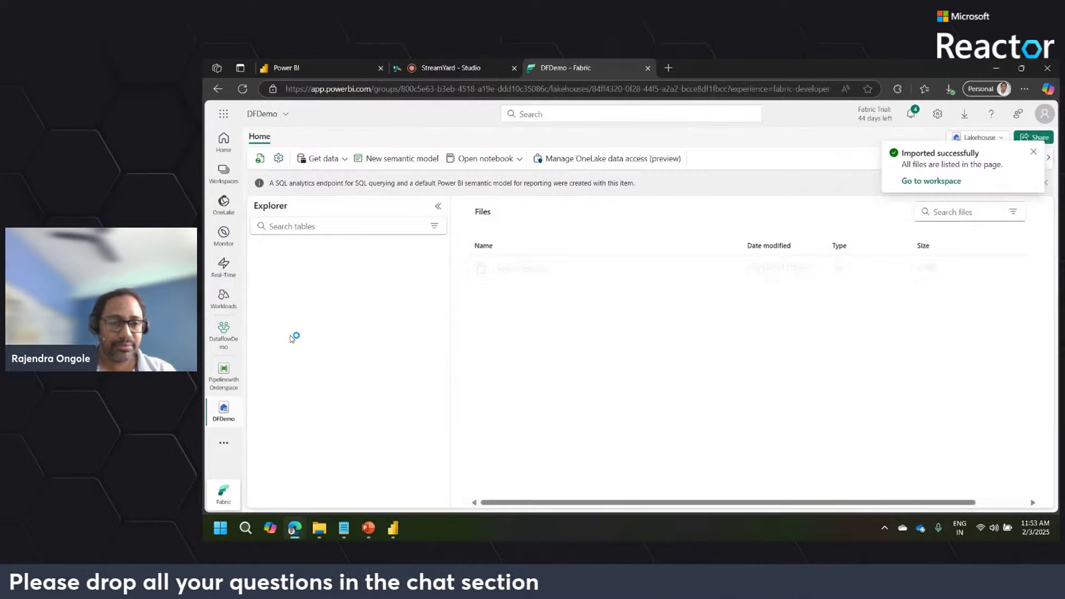
left_click(514, 161)
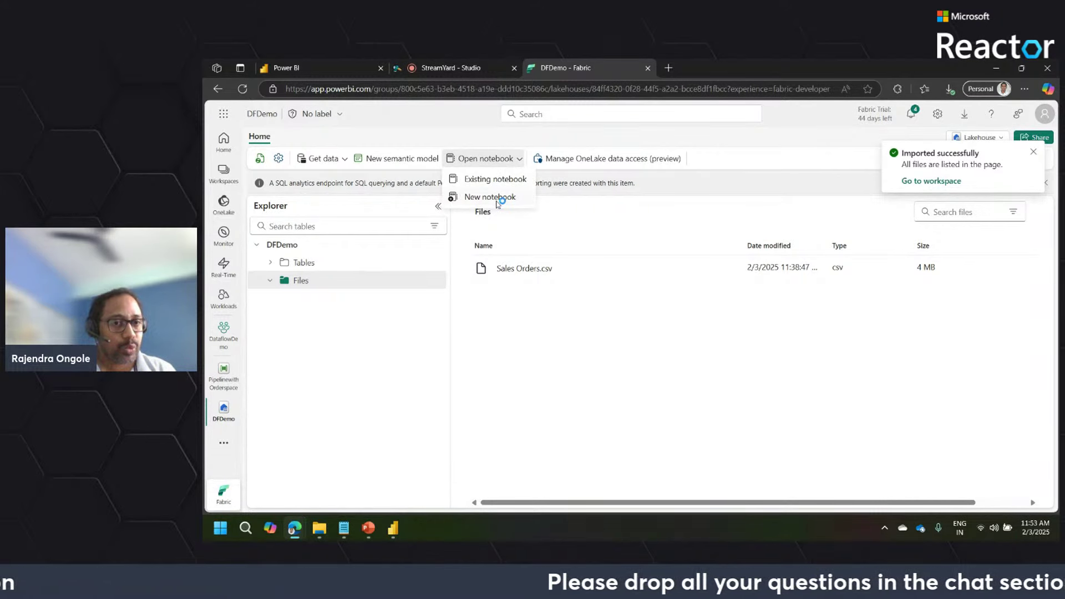
left_click(498, 198)
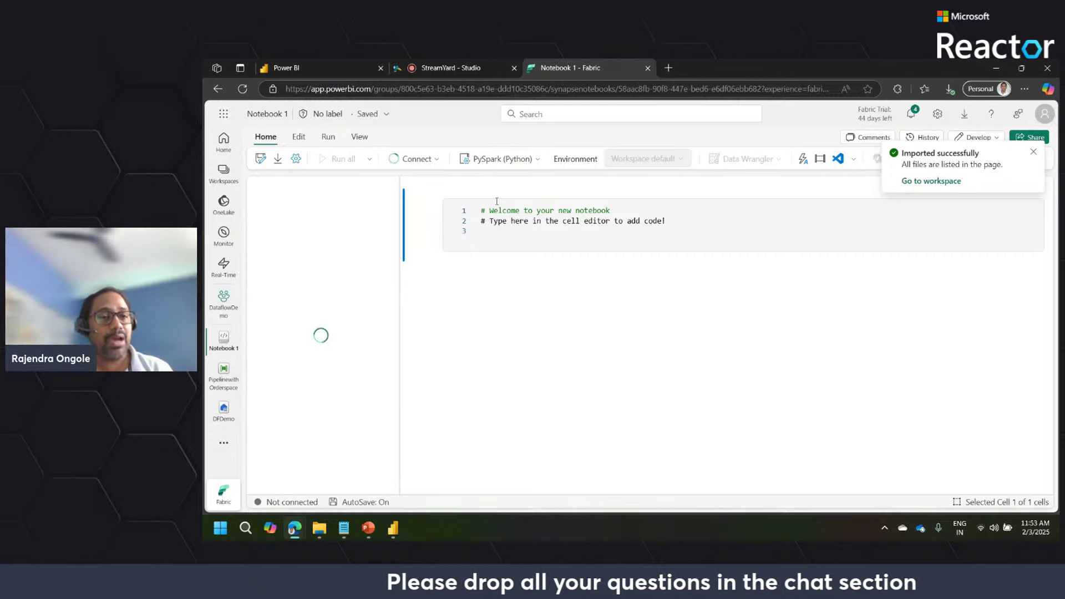
Review the new notebook's language options and attached lakehouse contents, and close the notebook
left_click(537, 160)
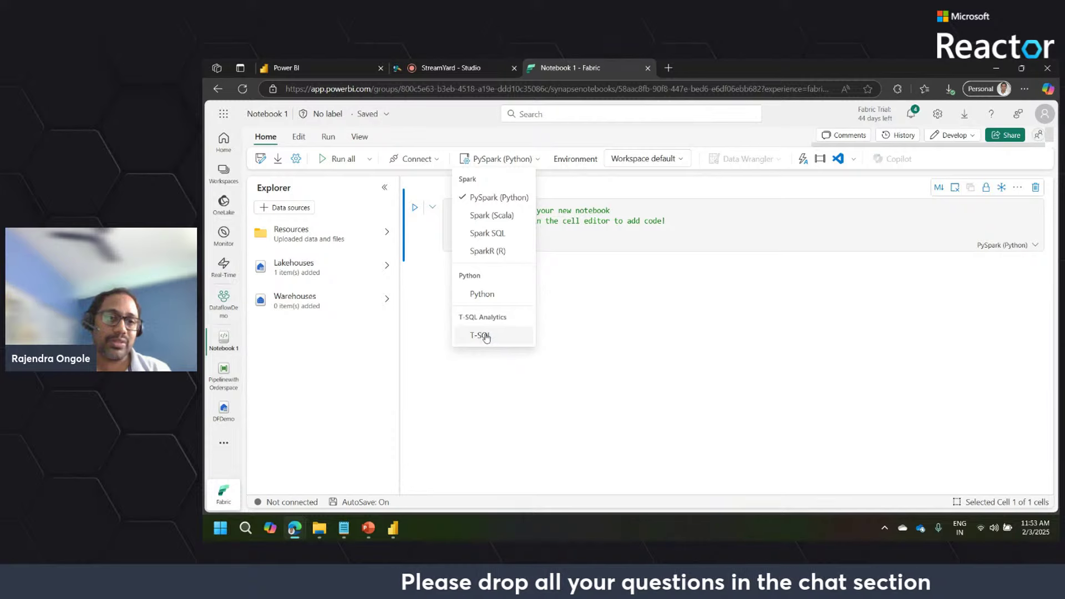
left_click(579, 231)
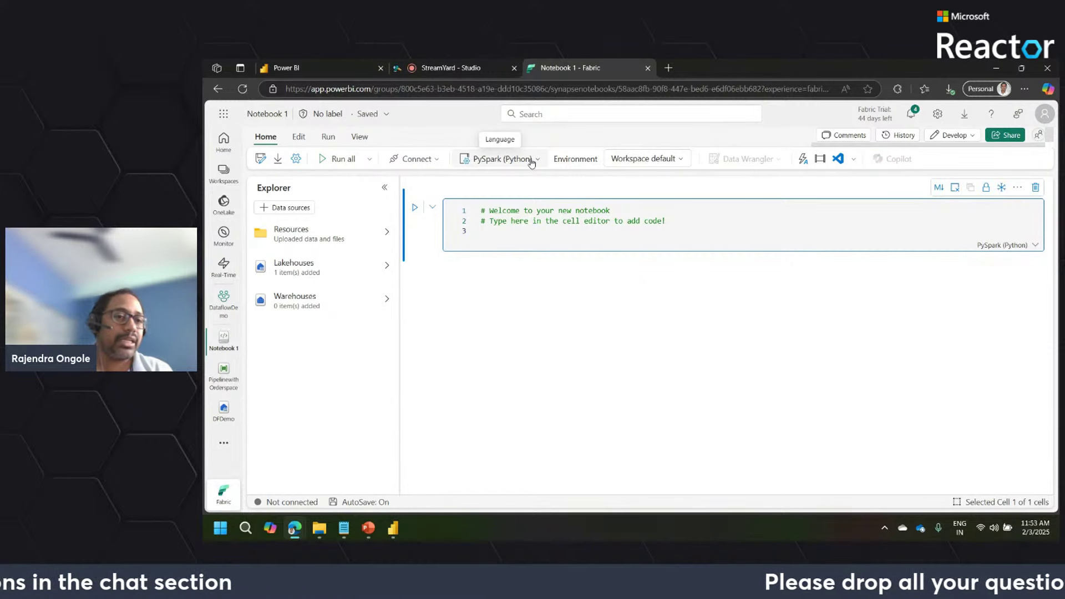
left_click(314, 270)
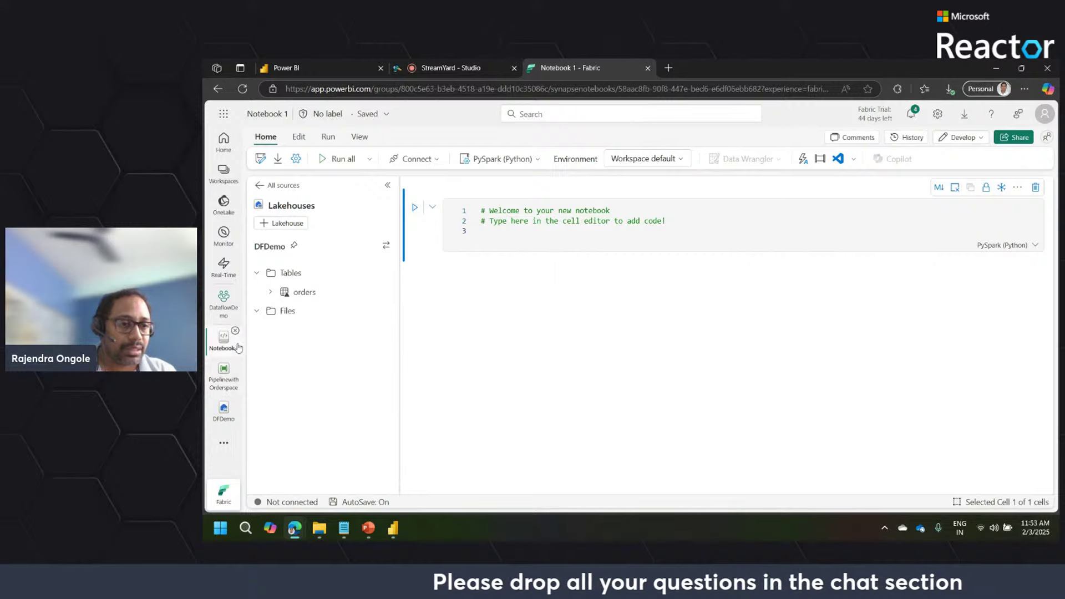
left_click(236, 332)
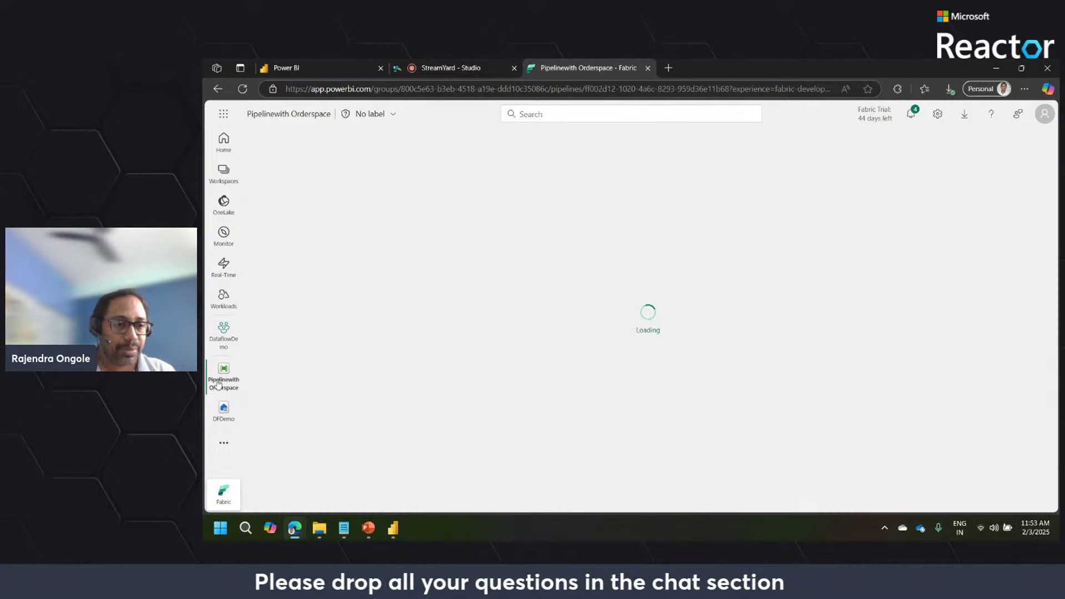
From the DFDemo lakehouse, open the existing notebook "01 - Create Delta Tables" located in My Workspace
left_click(224, 410)
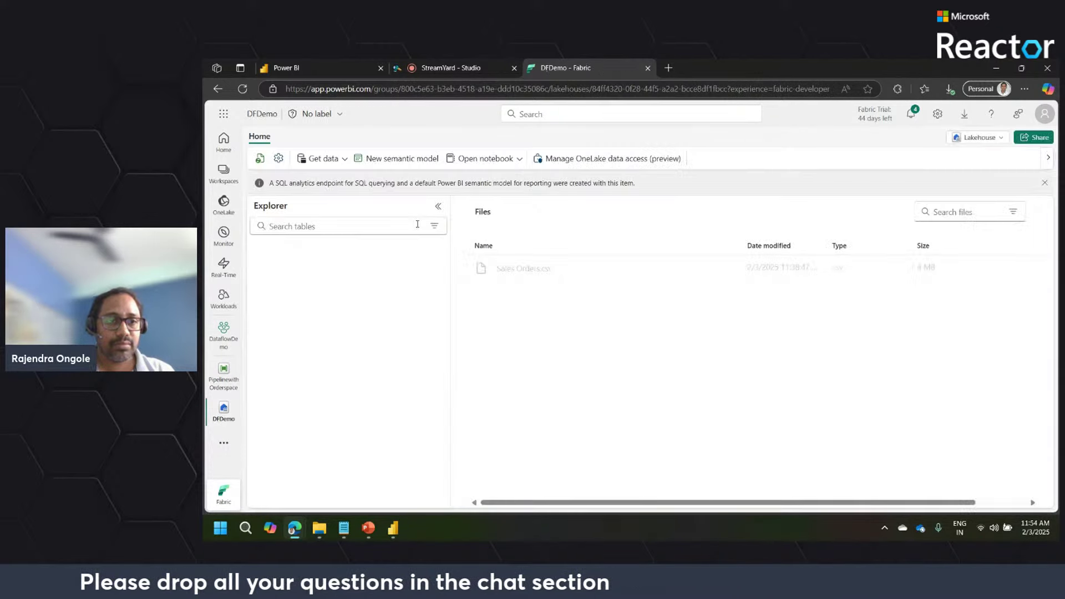
left_click(499, 159)
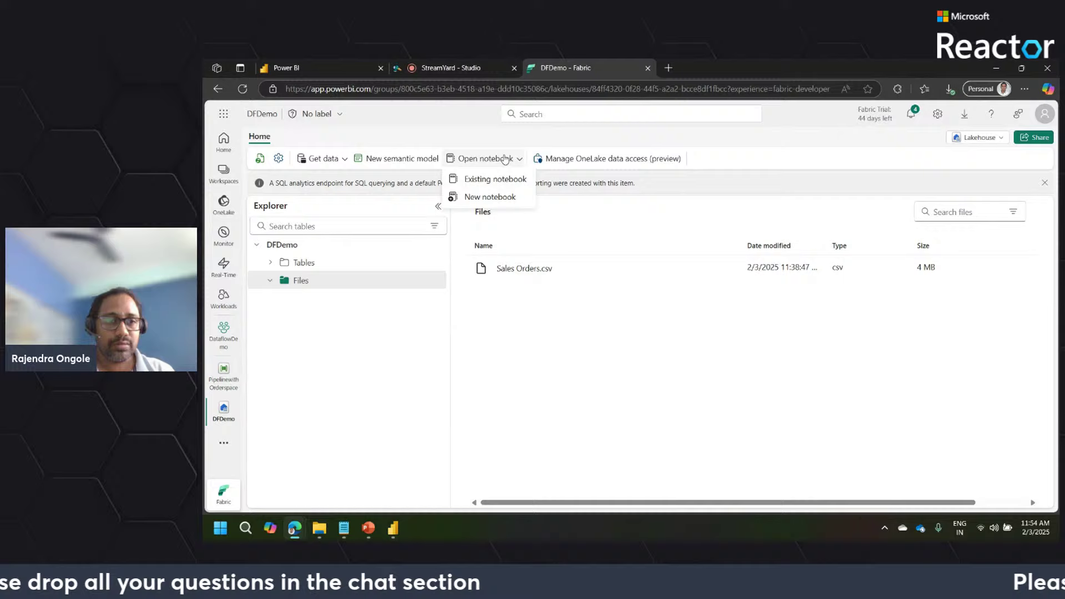
left_click(505, 183)
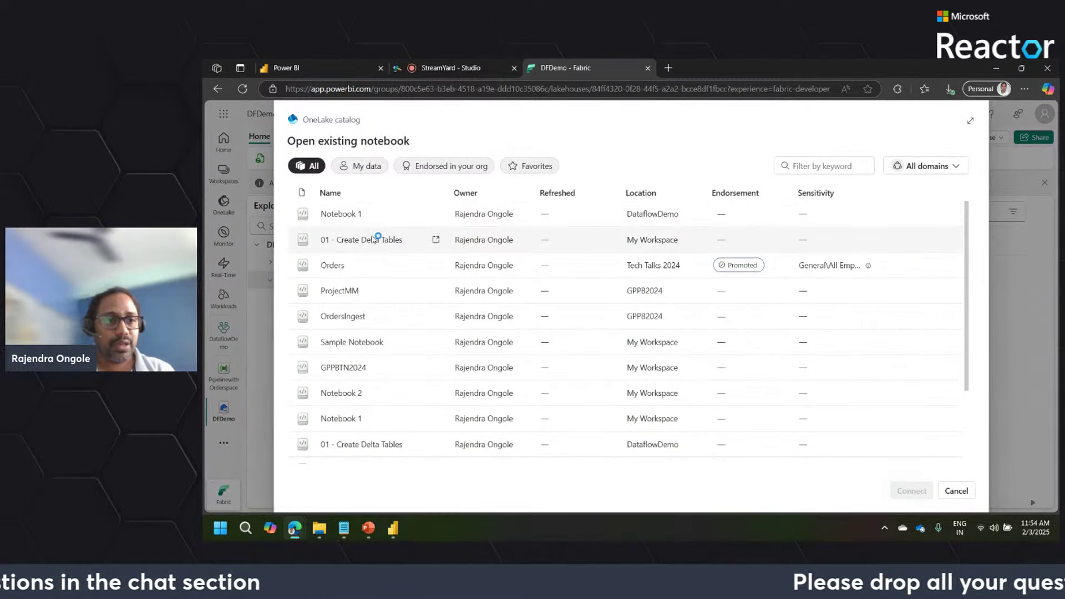
mouse_move(350, 215)
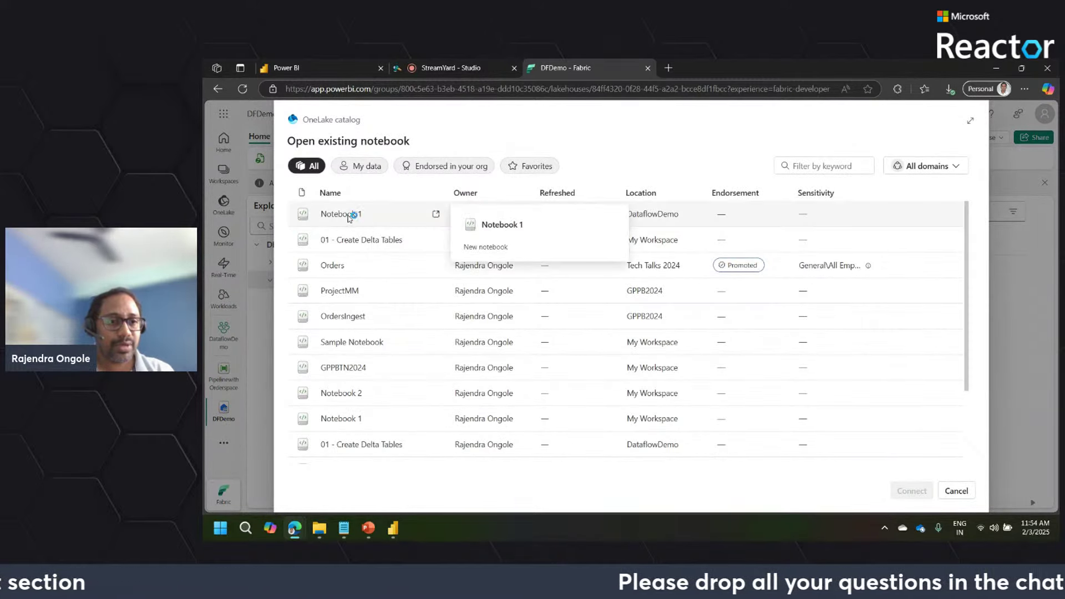
left_click(339, 242)
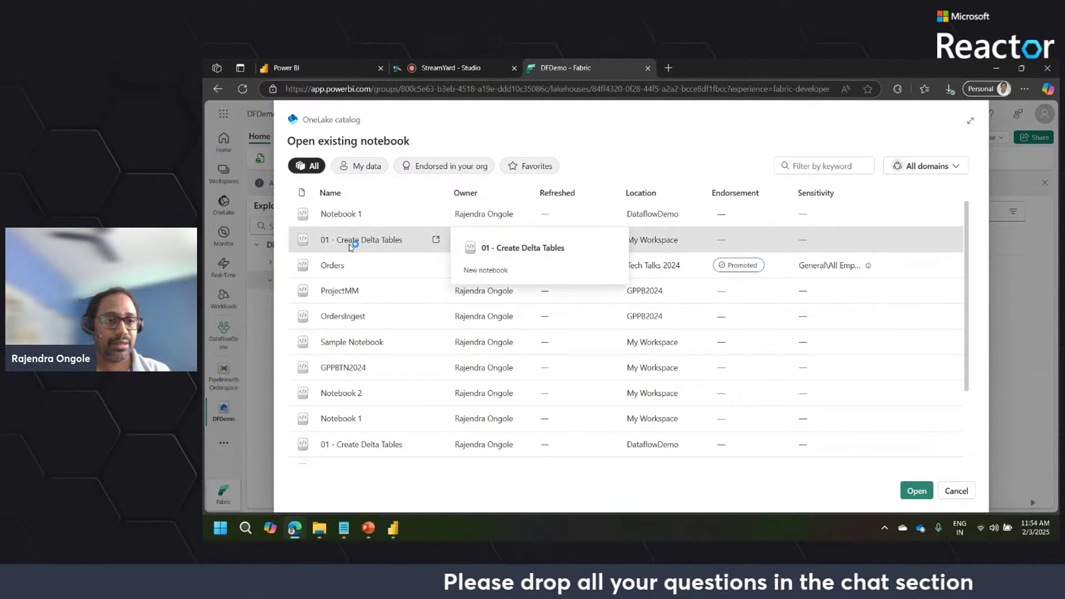
left_click(917, 491)
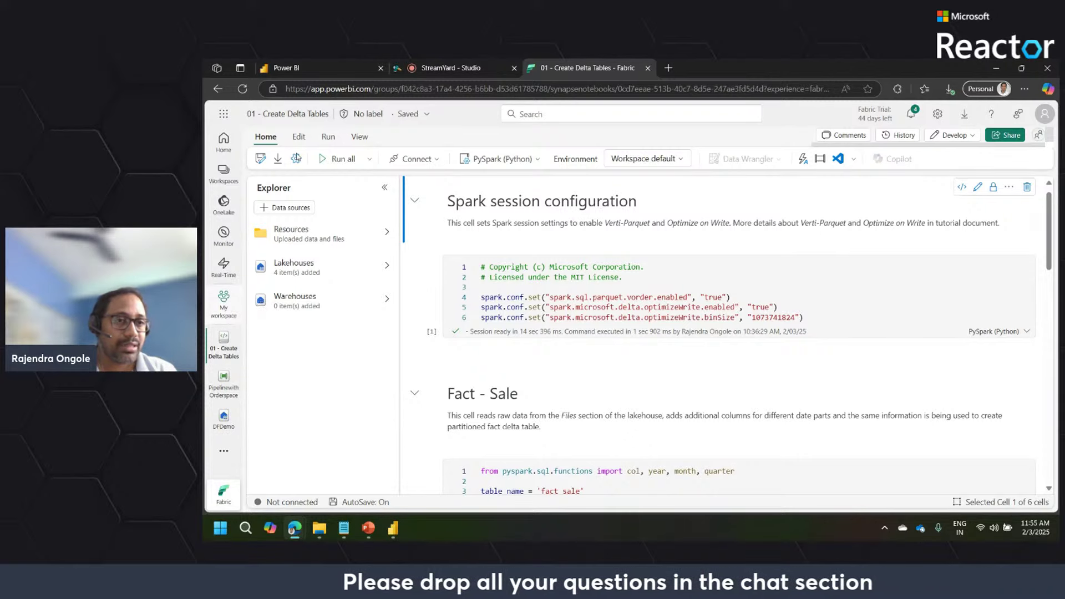
Close the "01 - Create Delta Tables" notebook and return to My workspace
left_click(223, 306)
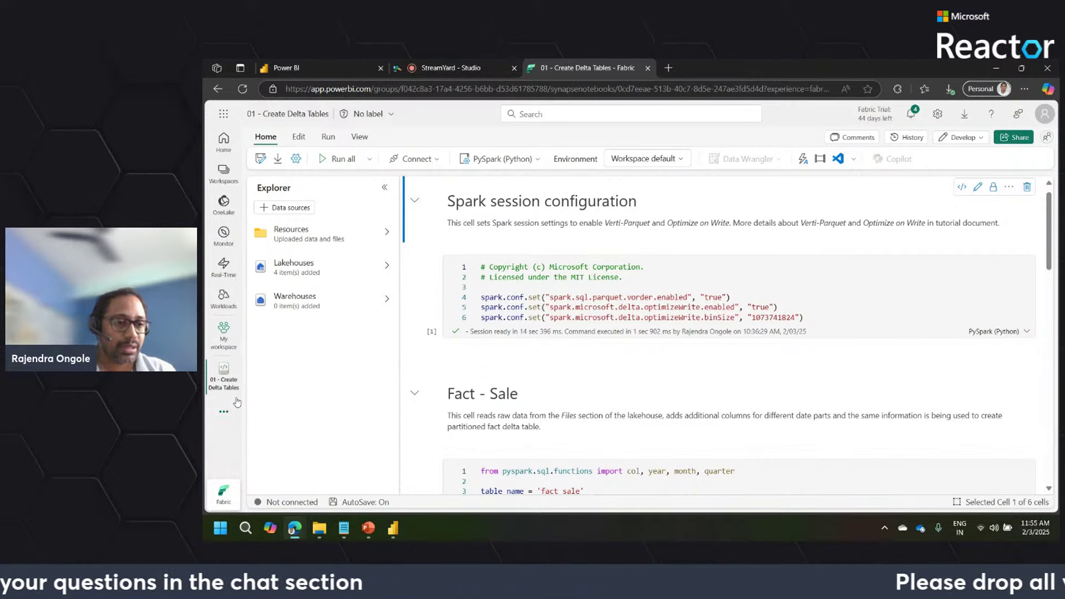
left_click(236, 361)
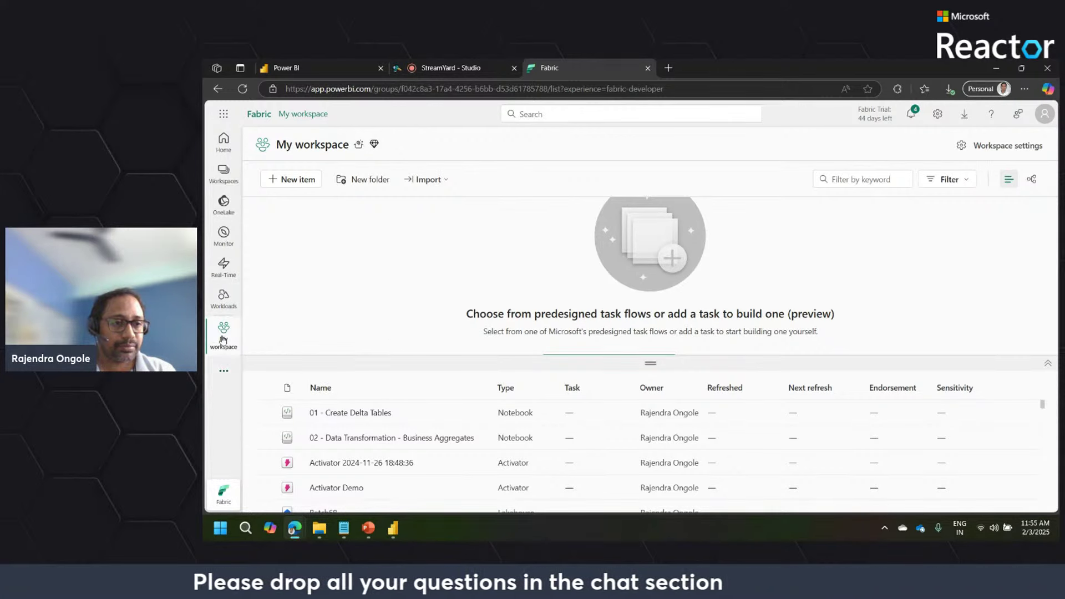
Go to the Fabric home page and open the recent workspace DataflowDemo
left_click(223, 502)
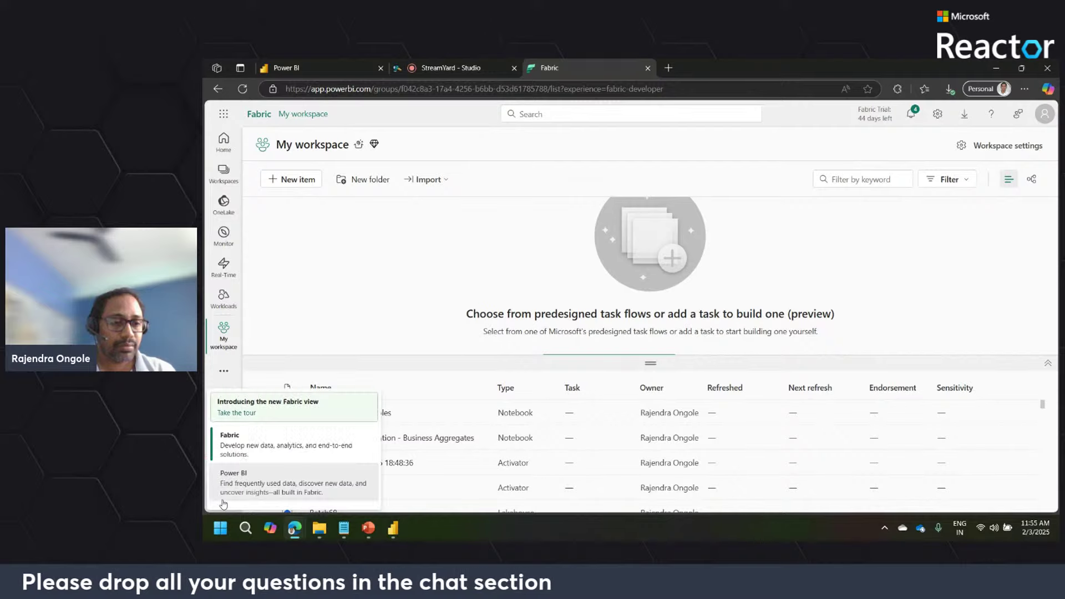
left_click(251, 448)
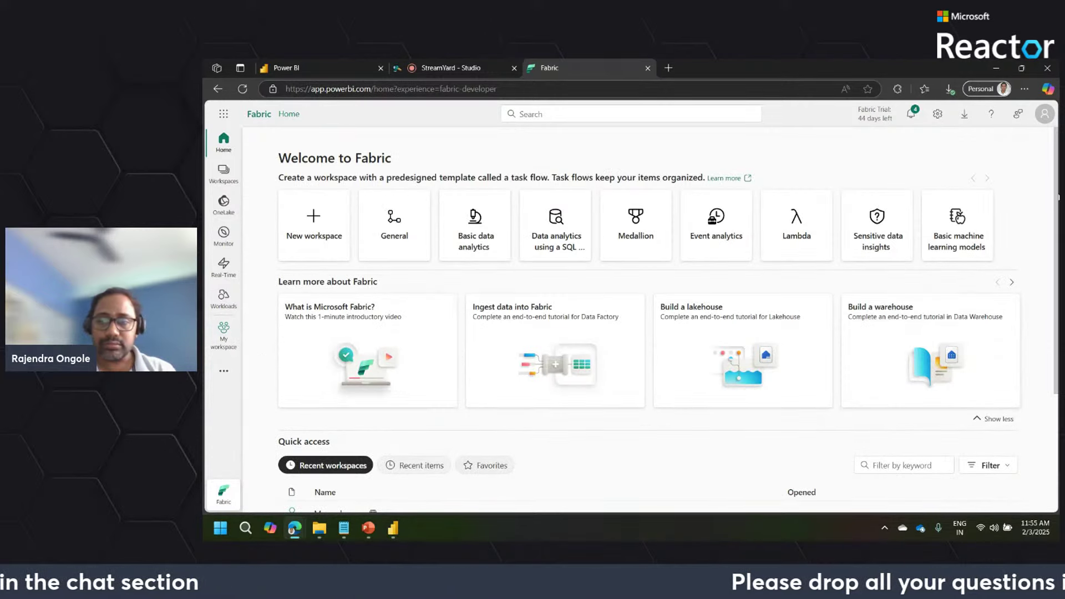
scroll(657, 327, "down", 2)
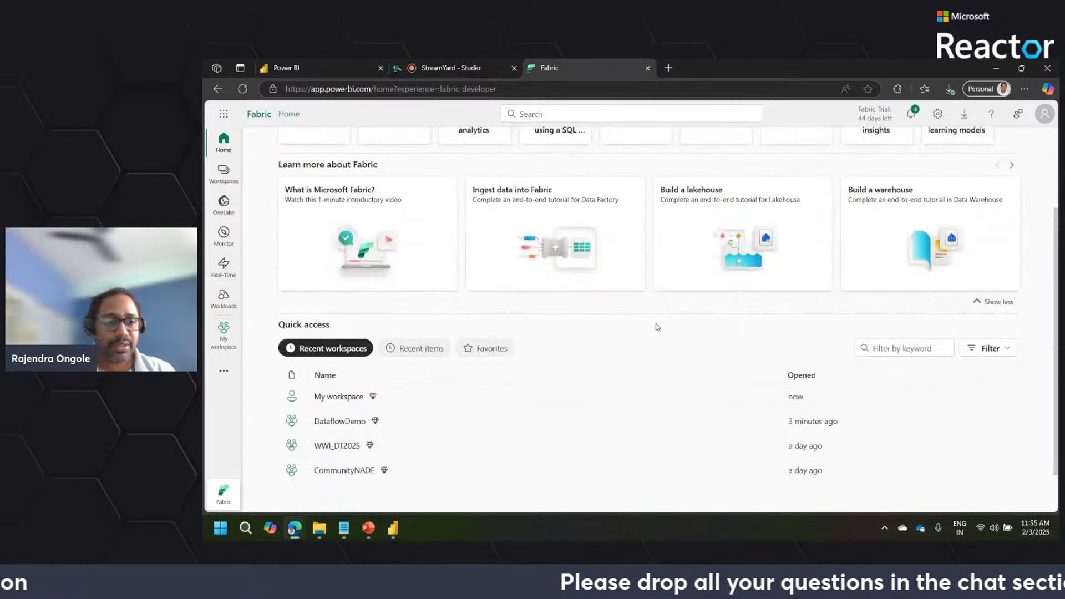
left_click(344, 420)
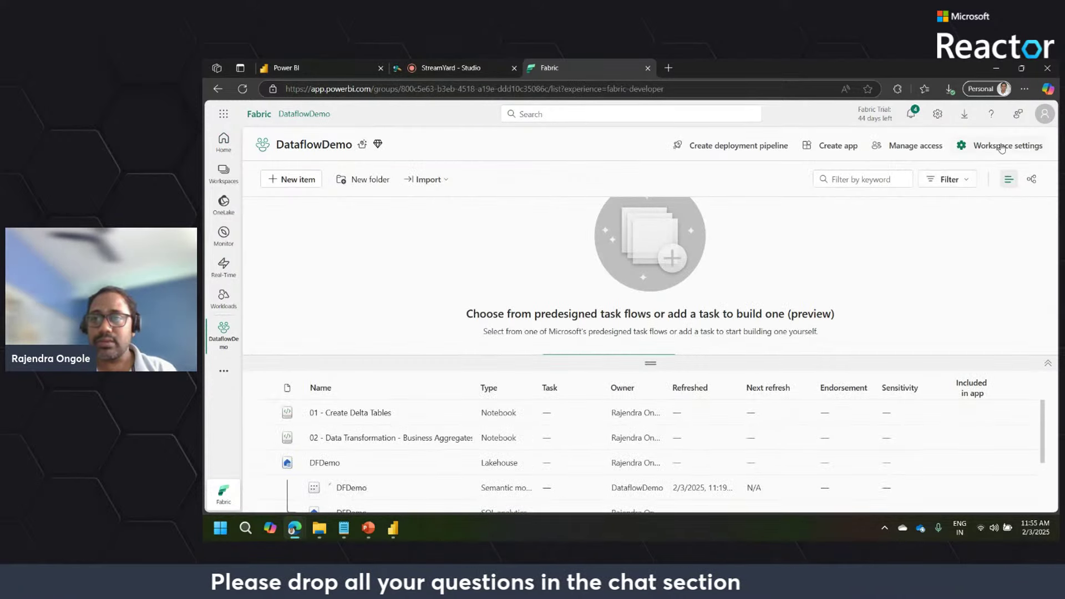
Review the DataflowDemo workspace's Spark settings, including the default pool choices and high concurrency options, and close the workspace settings
left_click(1009, 146)
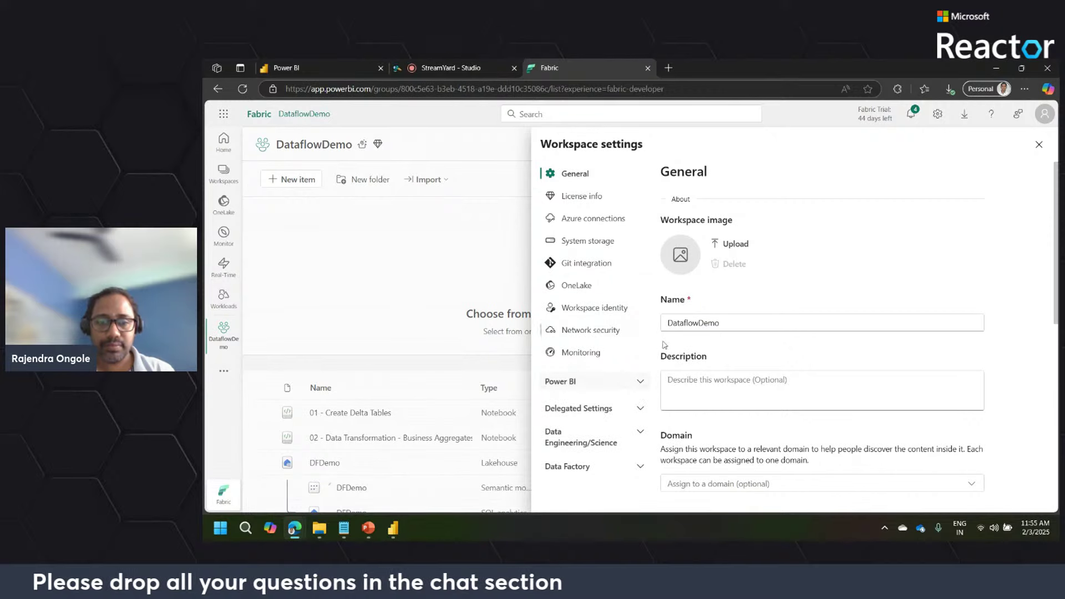
left_click(639, 431)
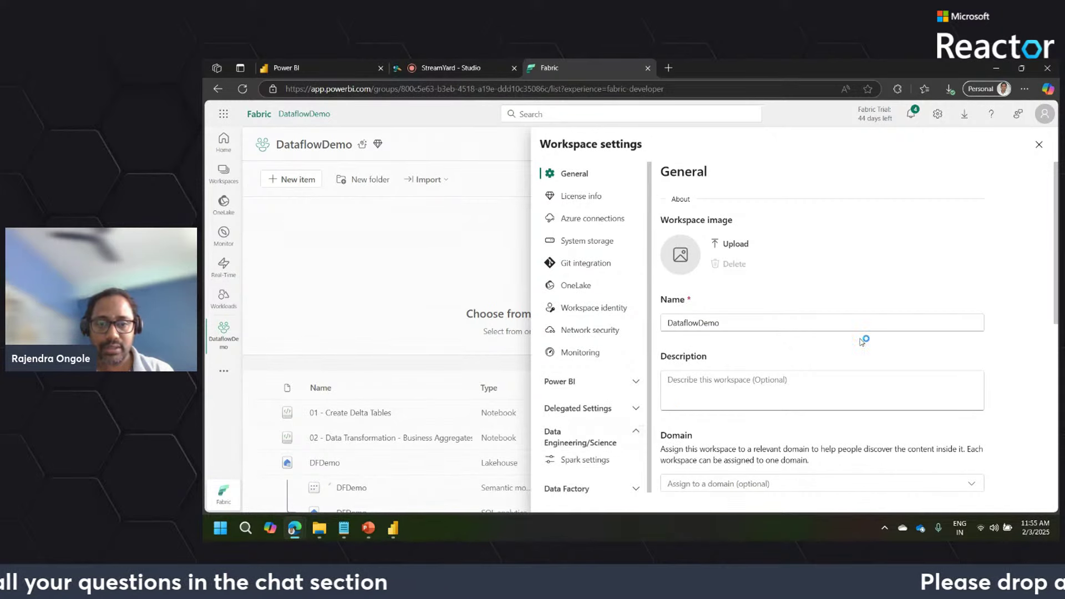
left_click(584, 456)
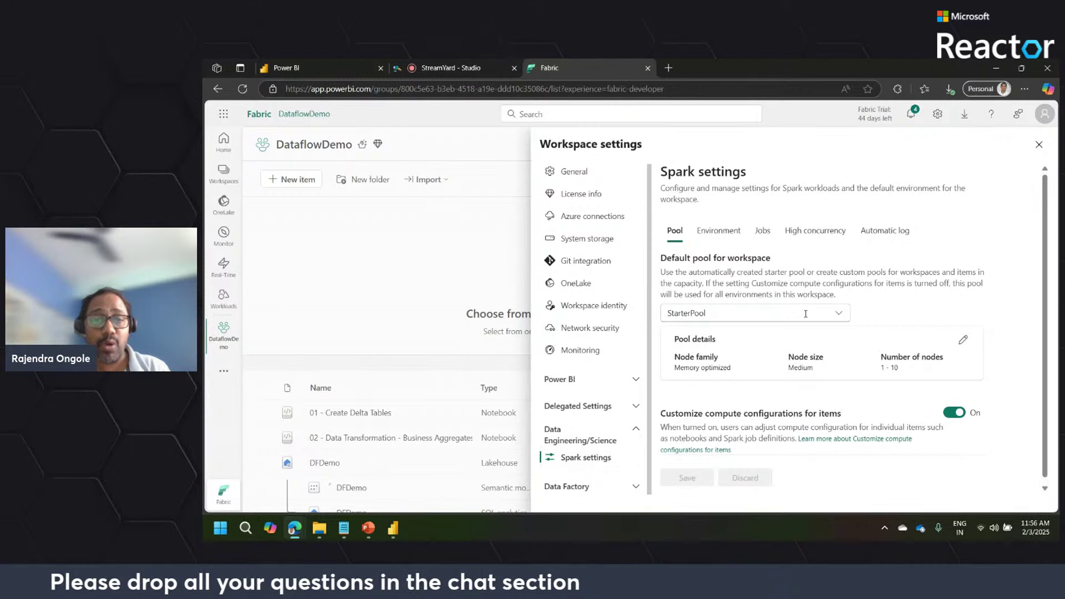
left_click(836, 315)
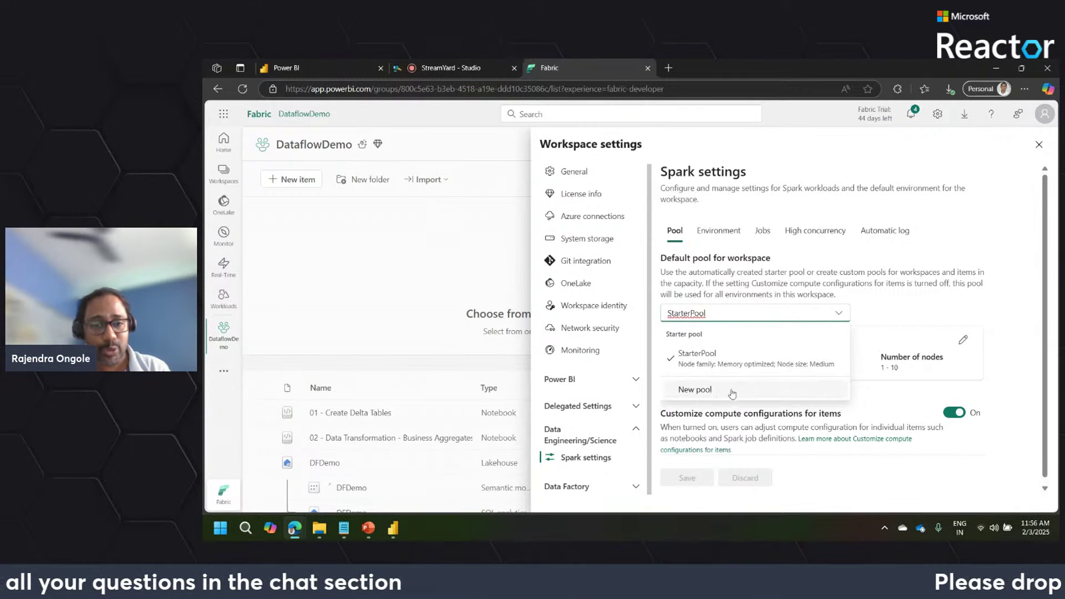
left_click(879, 292)
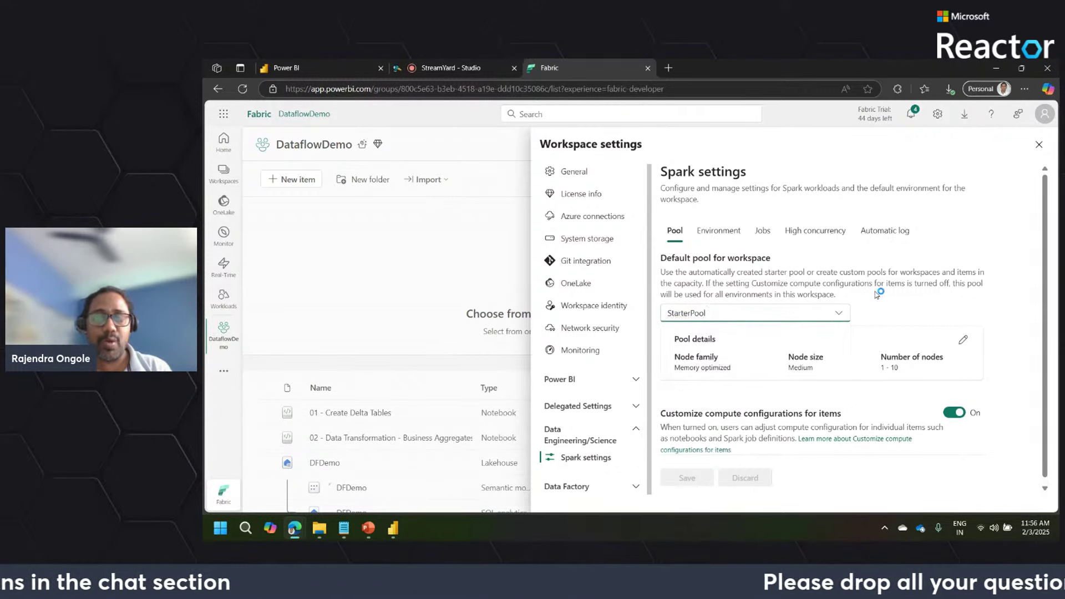
left_click(814, 237)
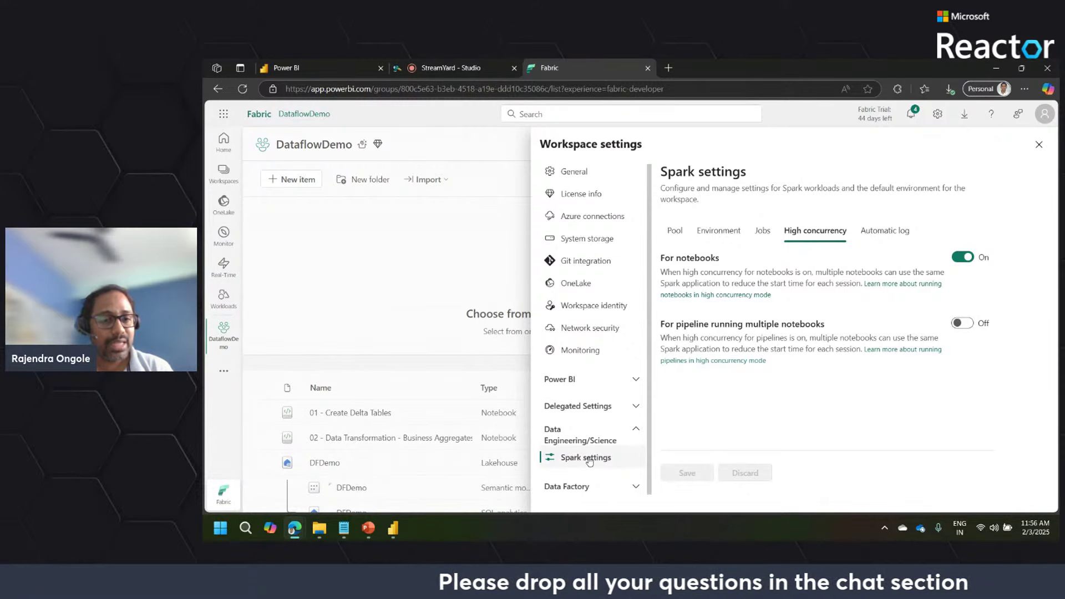
left_click(1039, 144)
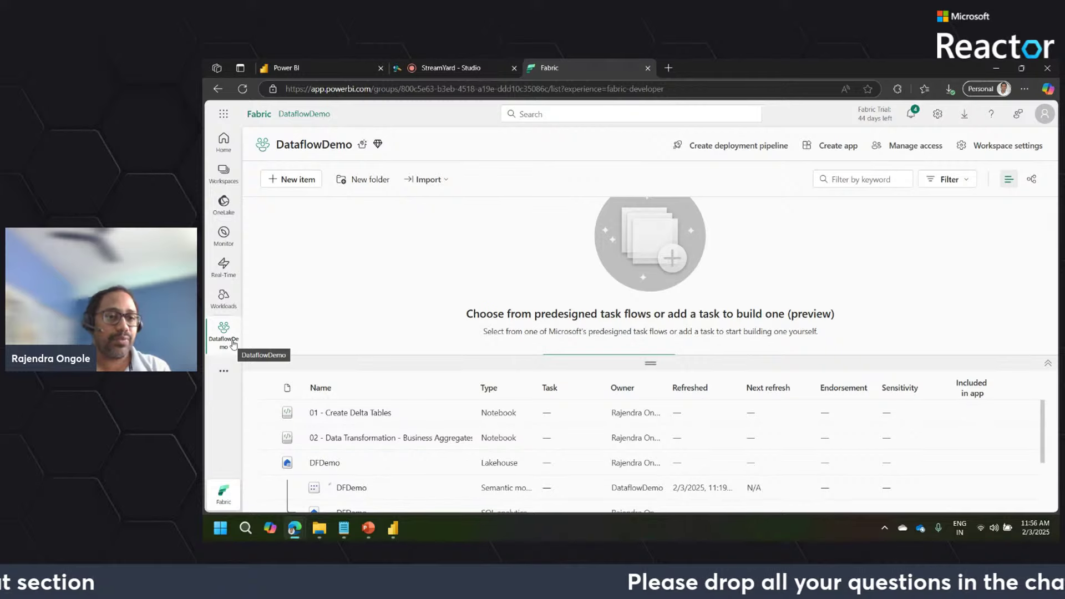
Switch to the PowerPoint presentation and go through the slides after the demo slide to the final Thanks slide
mouse_move(368, 527)
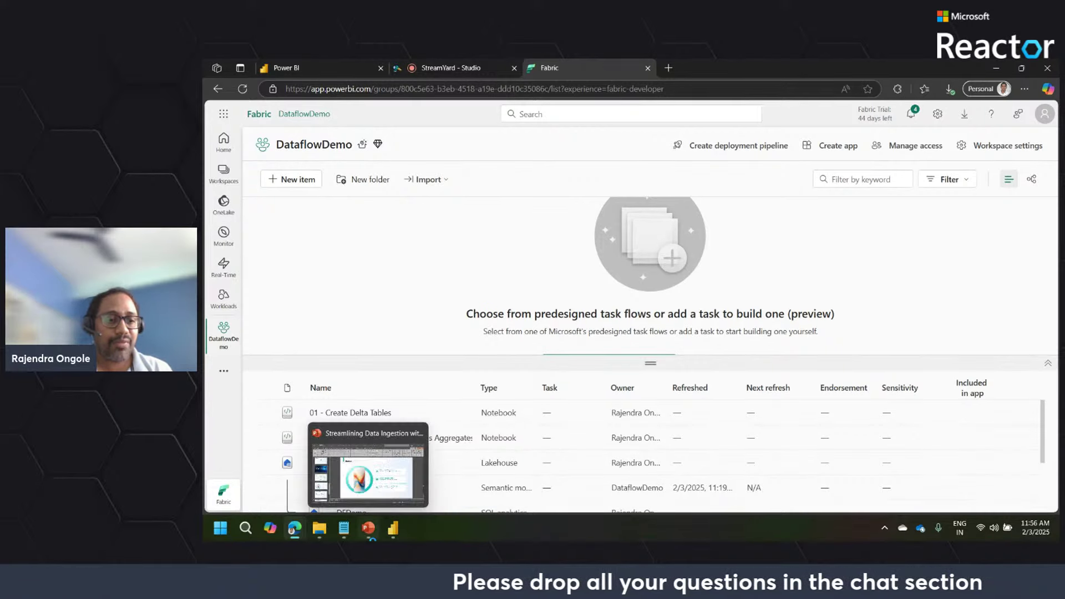
left_click(331, 460)
left_click(277, 445)
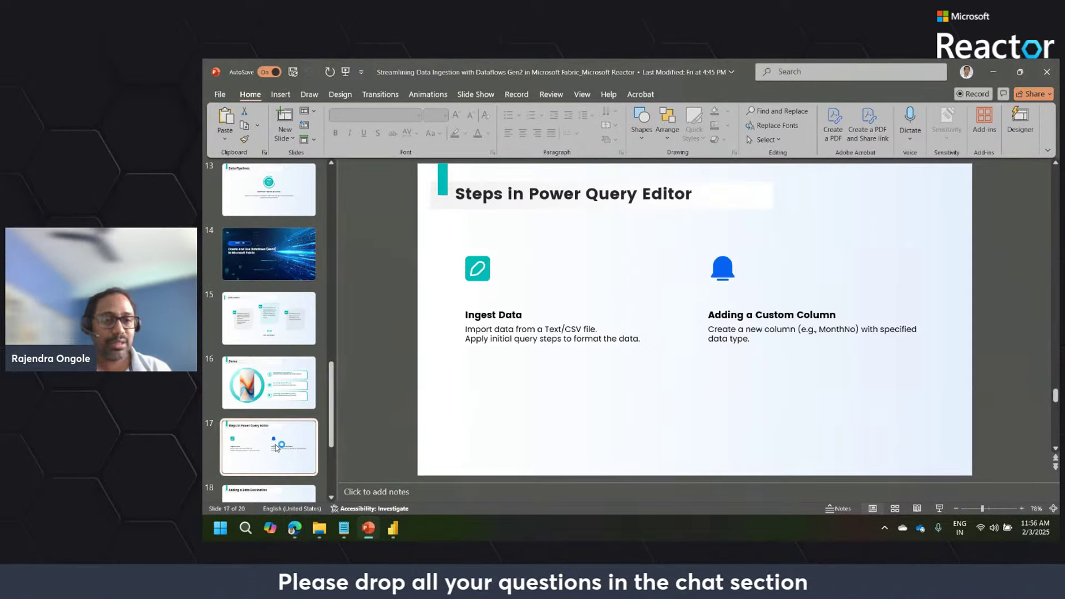
key("Down")
key("Down")
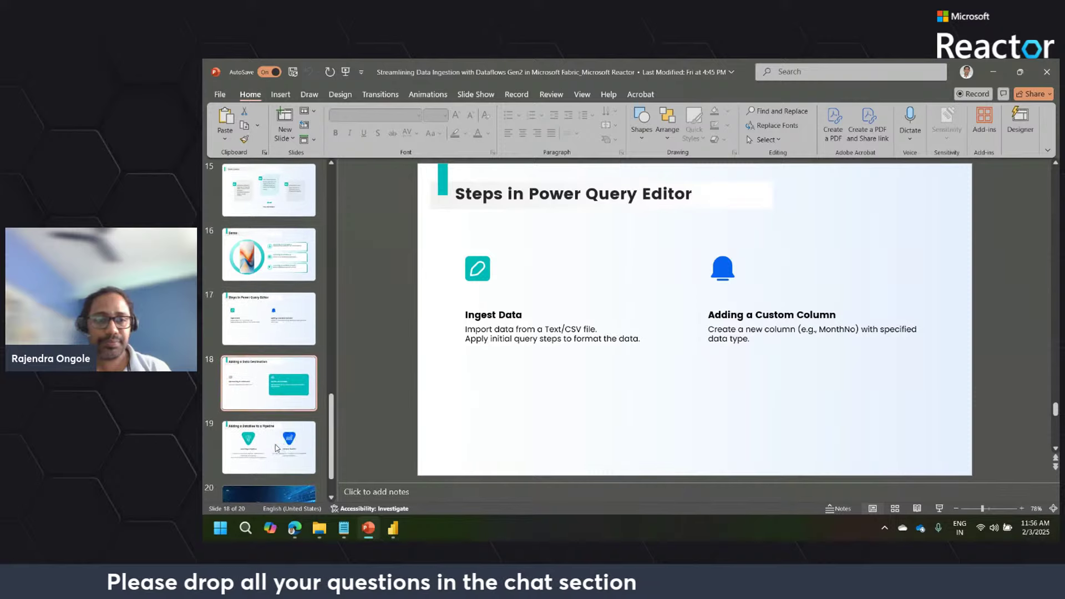
key("Down")
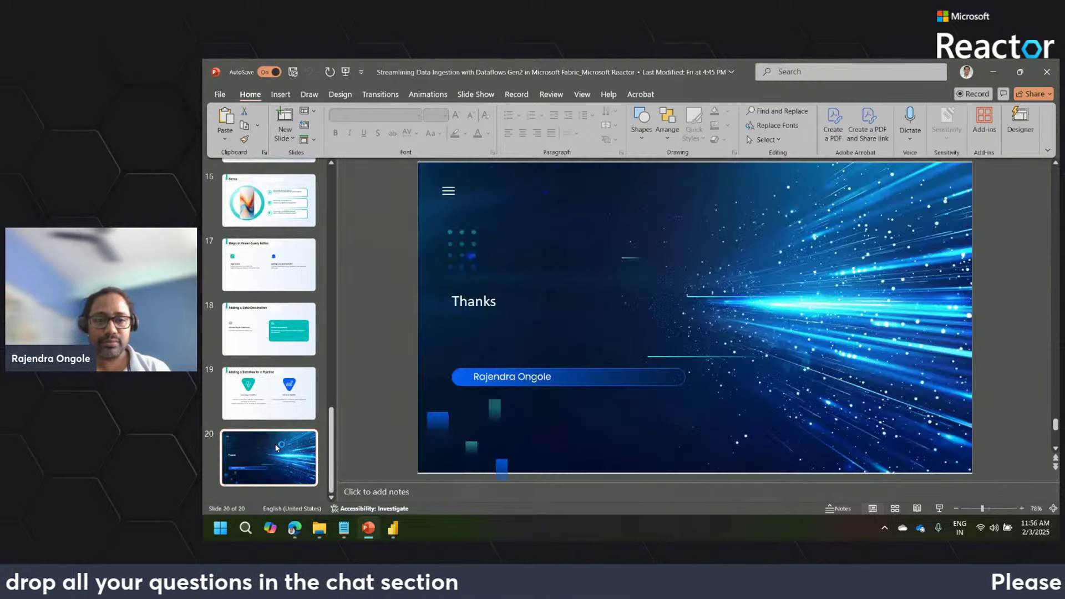
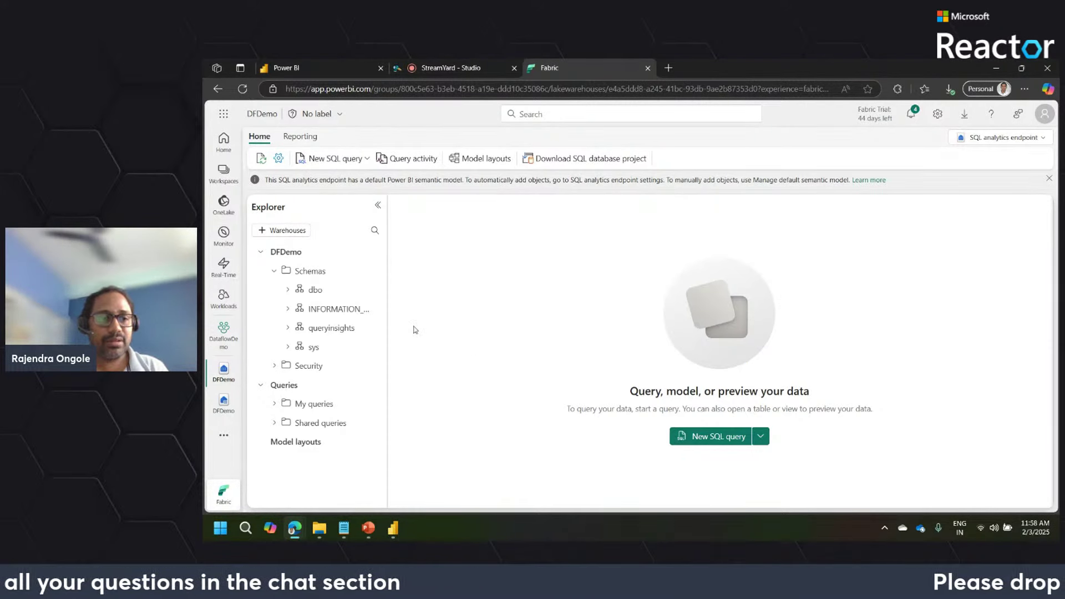
Preview the orders table of the dbo schema in the DFDemo SQL analytics endpoint and check the available reporting commands
left_click(287, 290)
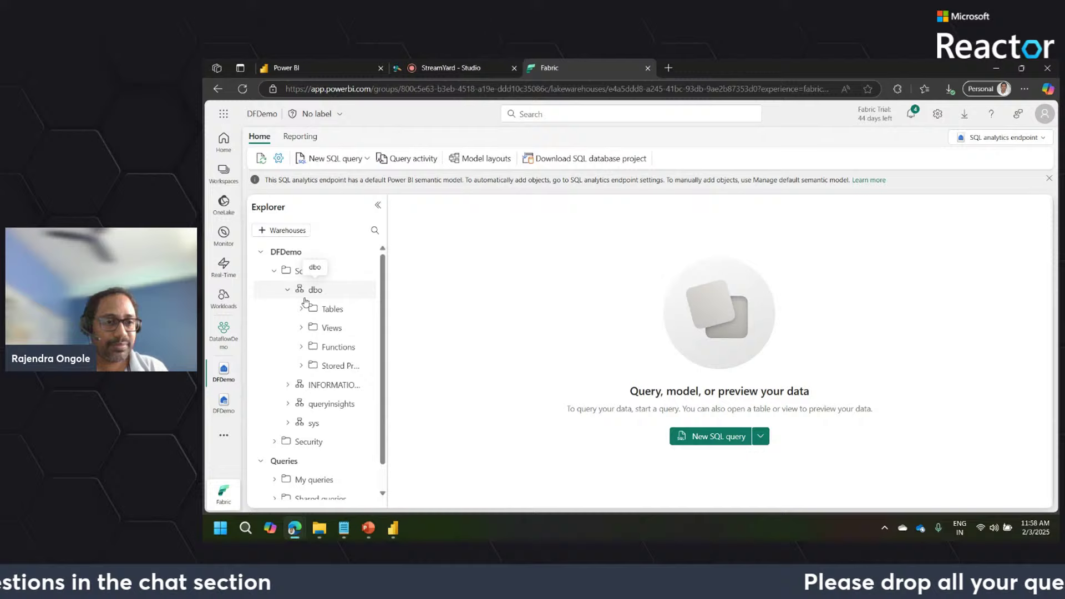
left_click(302, 308)
left_click(339, 327)
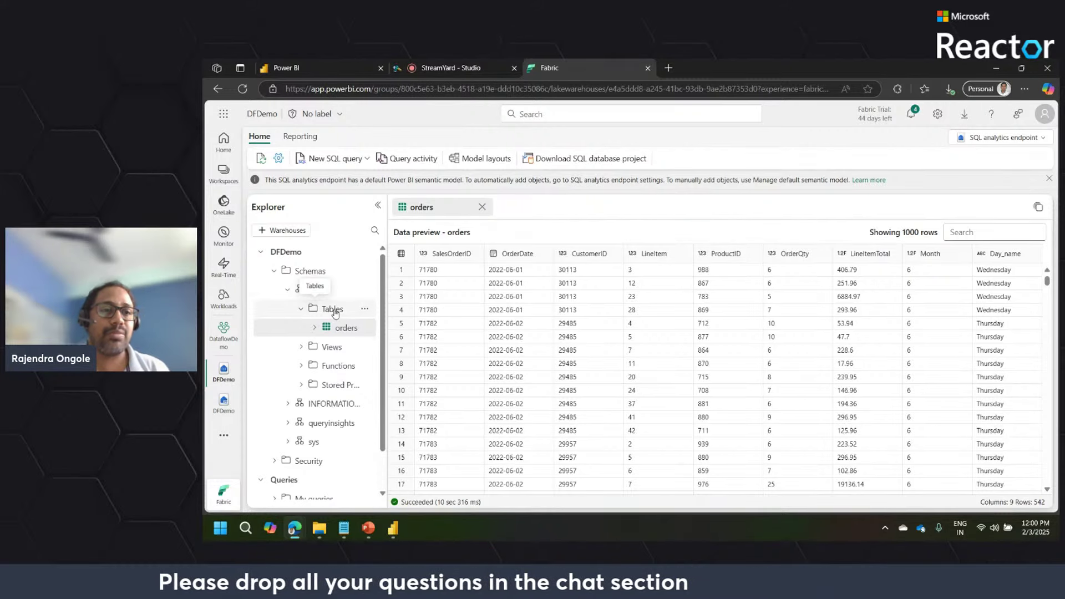
left_click(301, 138)
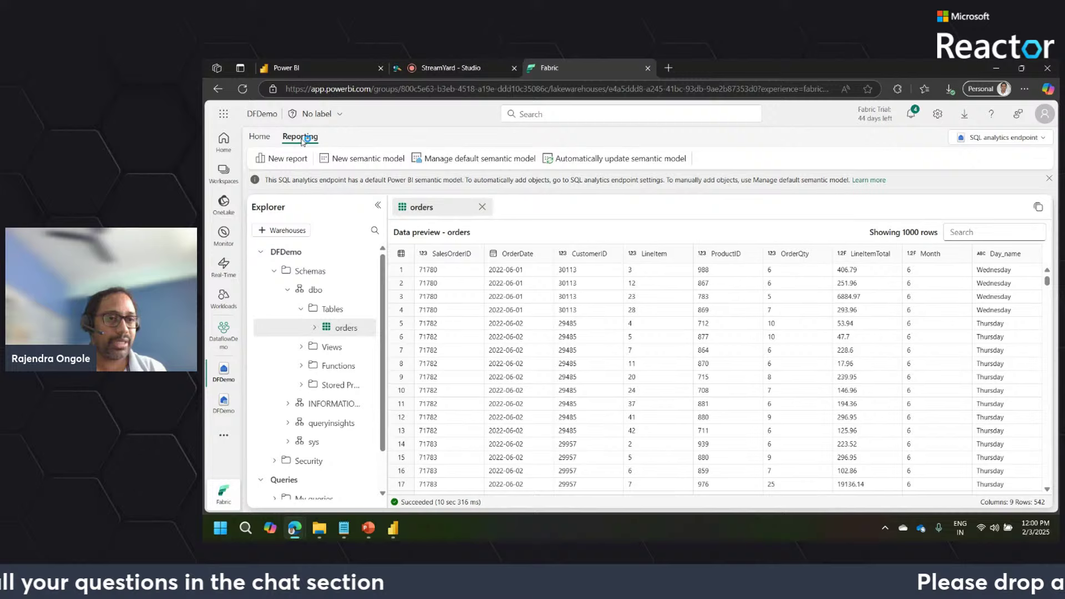
left_click(269, 138)
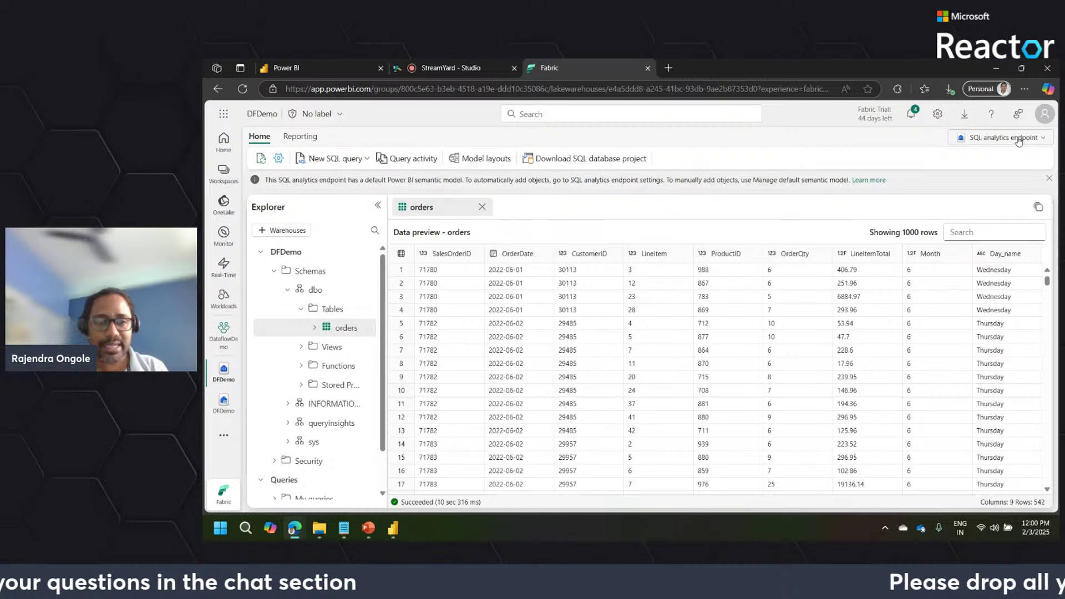
Create a new visual query, close the orders data preview, and place the dbo orders table on the query canvas
left_click(367, 159)
left_click(359, 197)
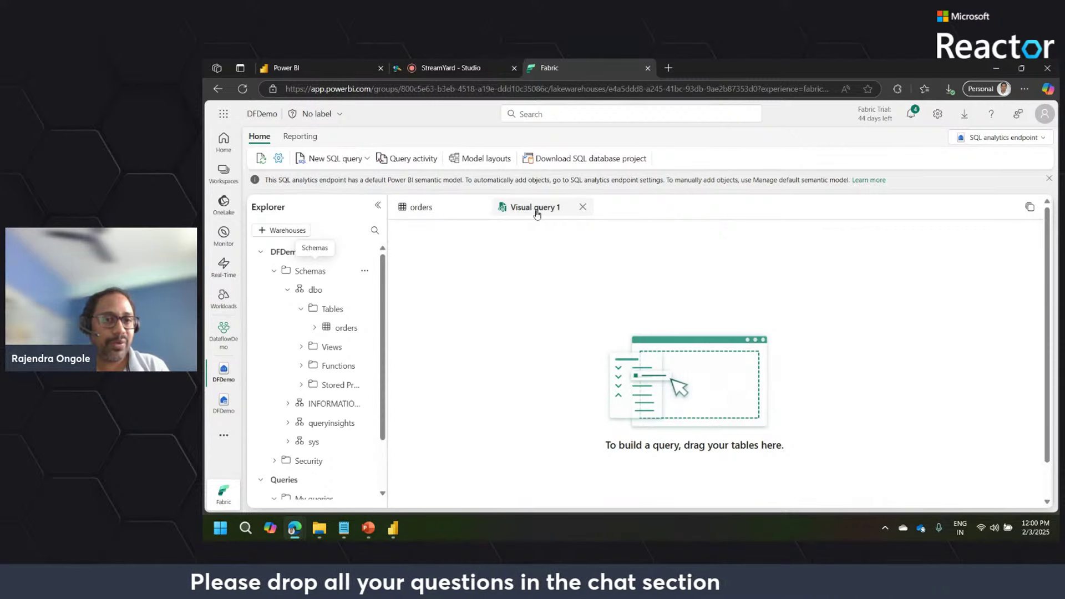
left_click_drag(339, 328, 564, 282)
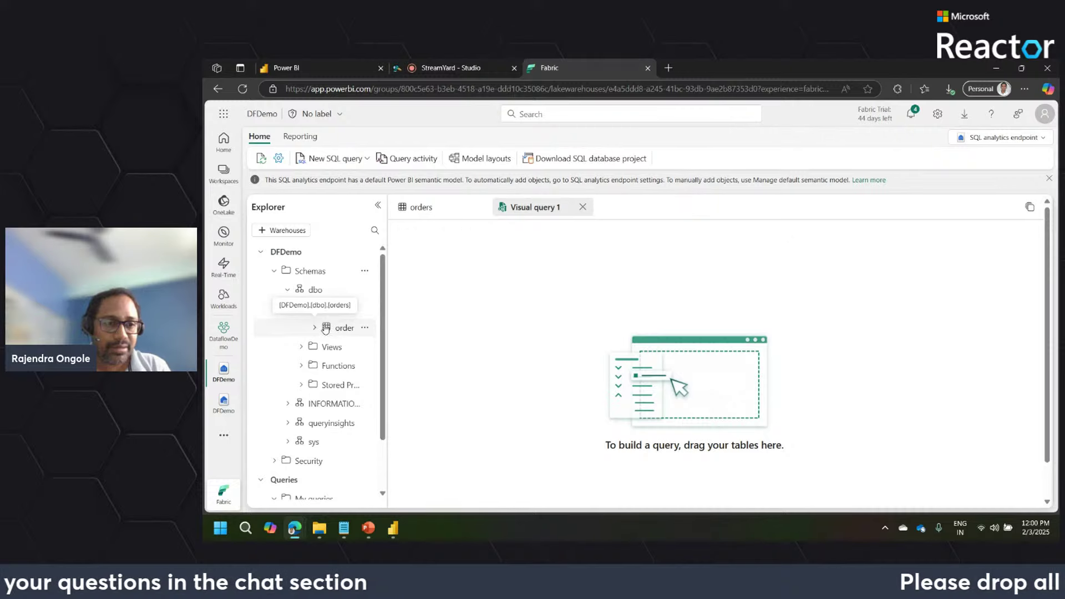
left_click_drag(345, 328, 451, 283)
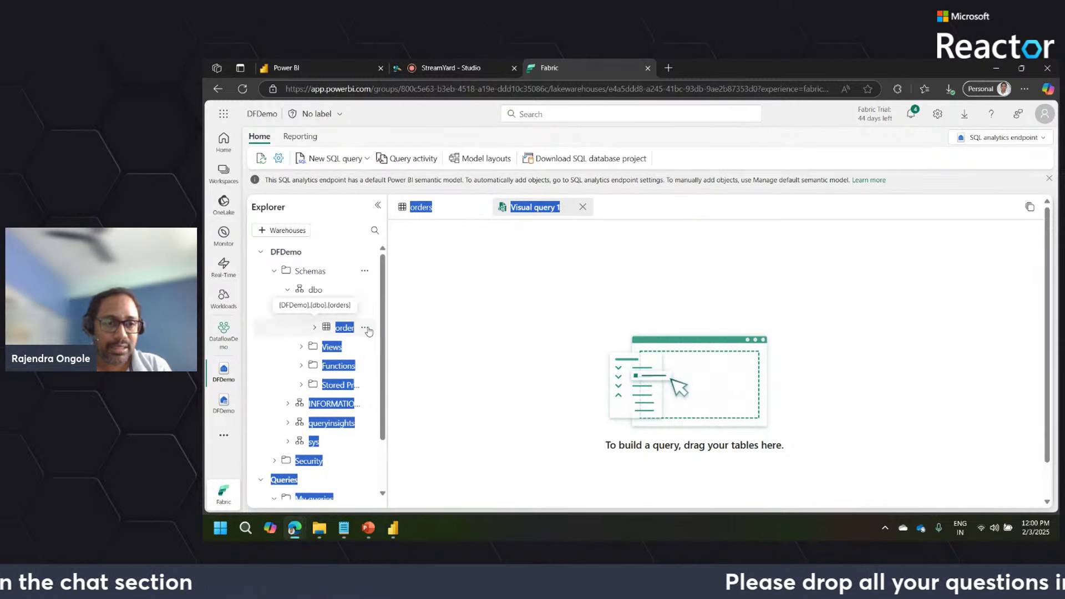
left_click(365, 328)
key("Escape")
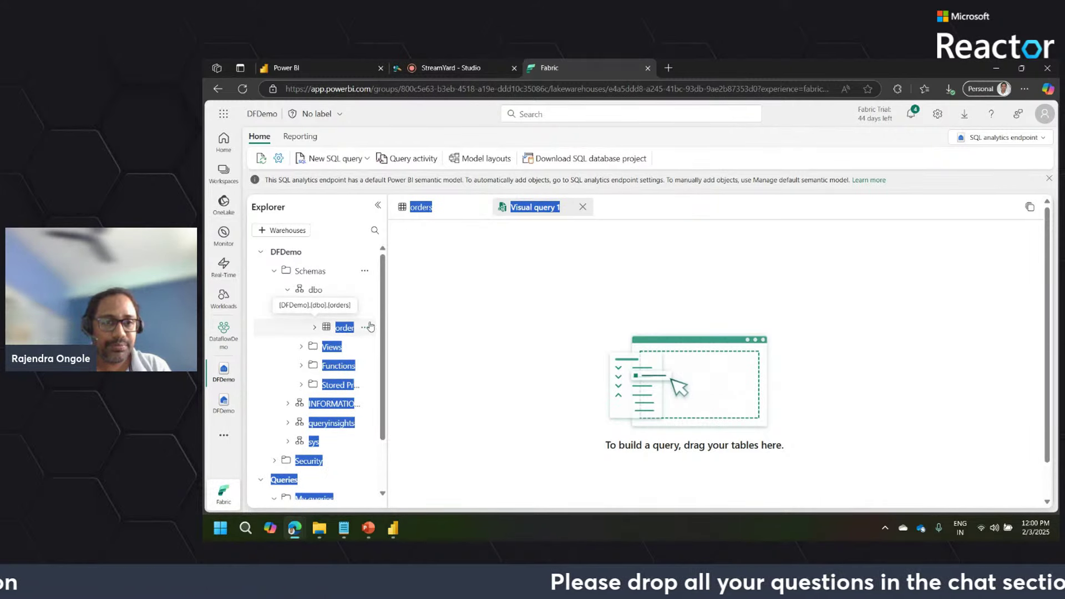
left_click_drag(361, 328, 556, 242)
left_click(465, 213)
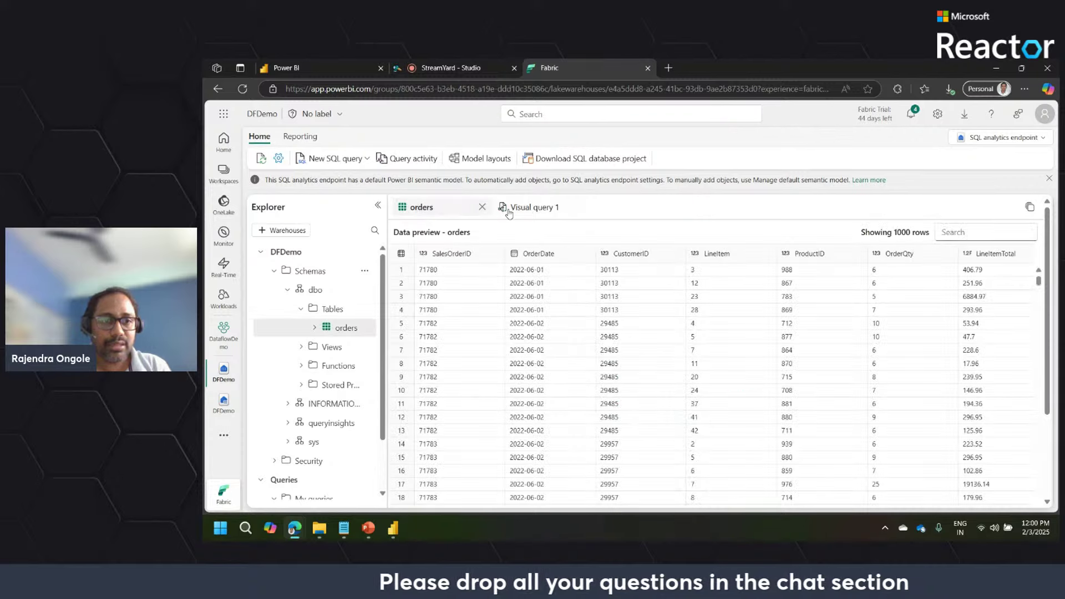
left_click(482, 208)
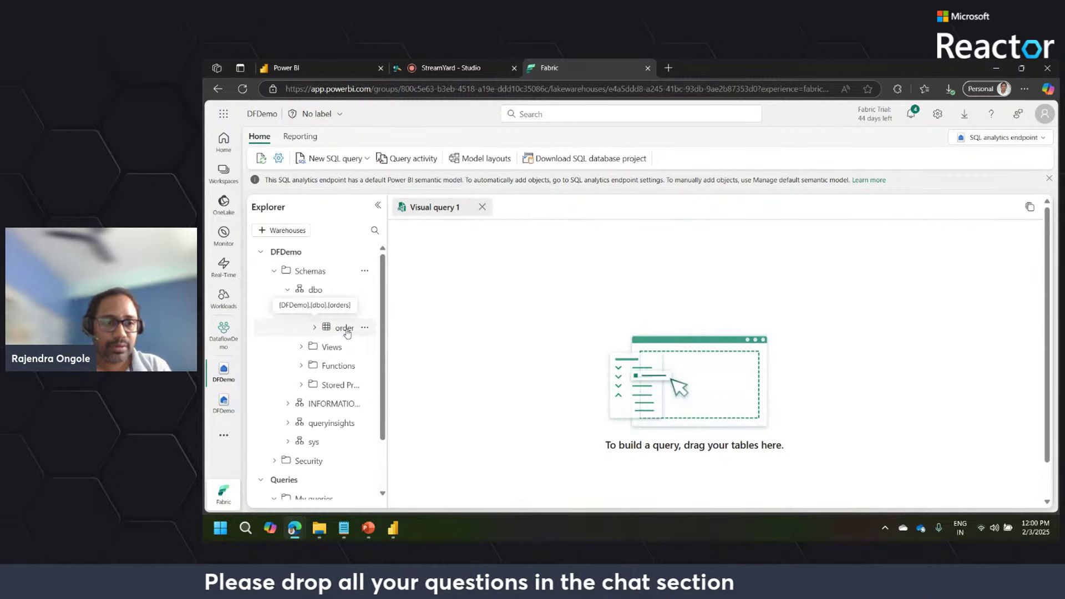
left_click_drag(347, 332, 521, 303)
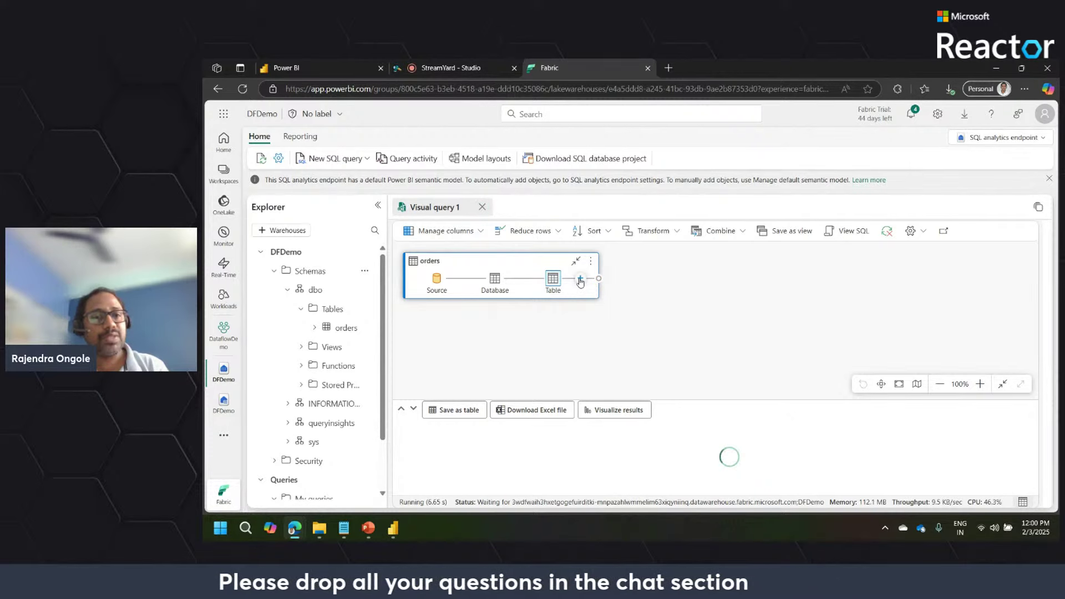
Add a Choose columns step after the Table step of the orders query, keeping only SalesOrderID and OrderDate
left_click(580, 278)
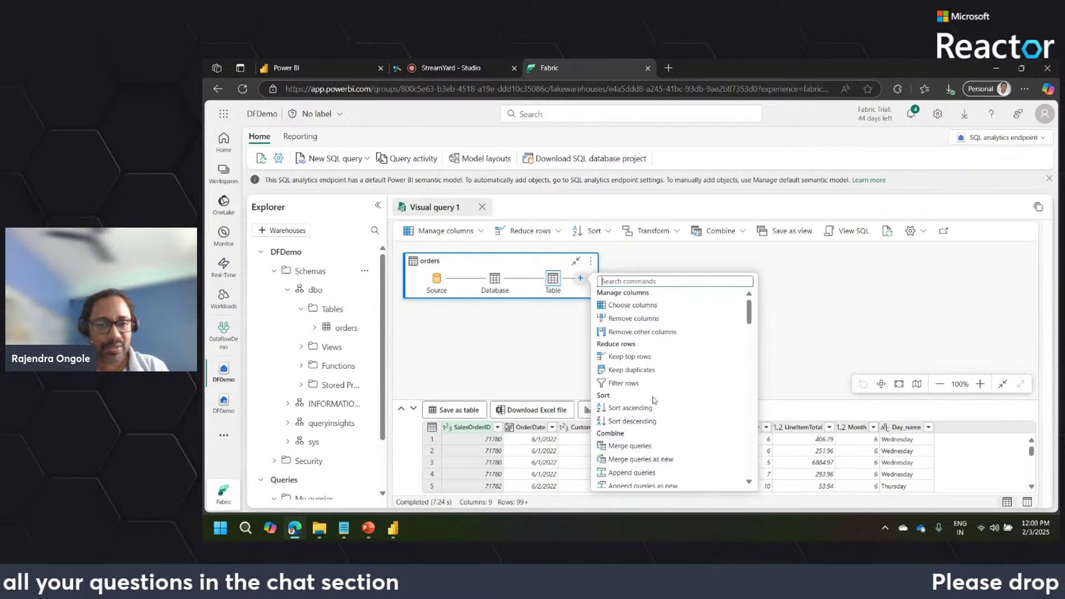
left_click(527, 352)
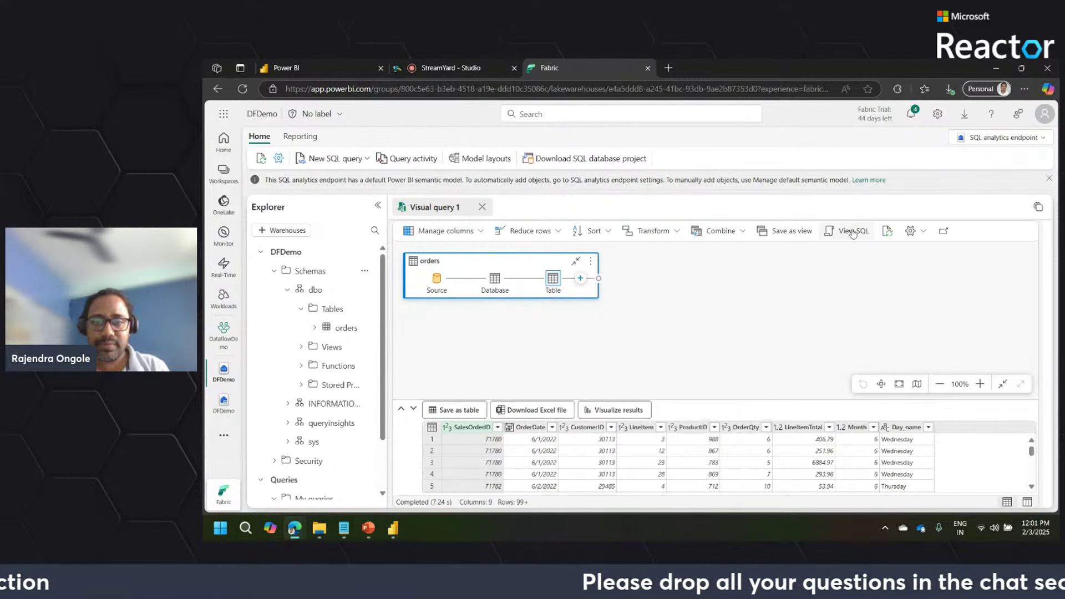
left_click(580, 278)
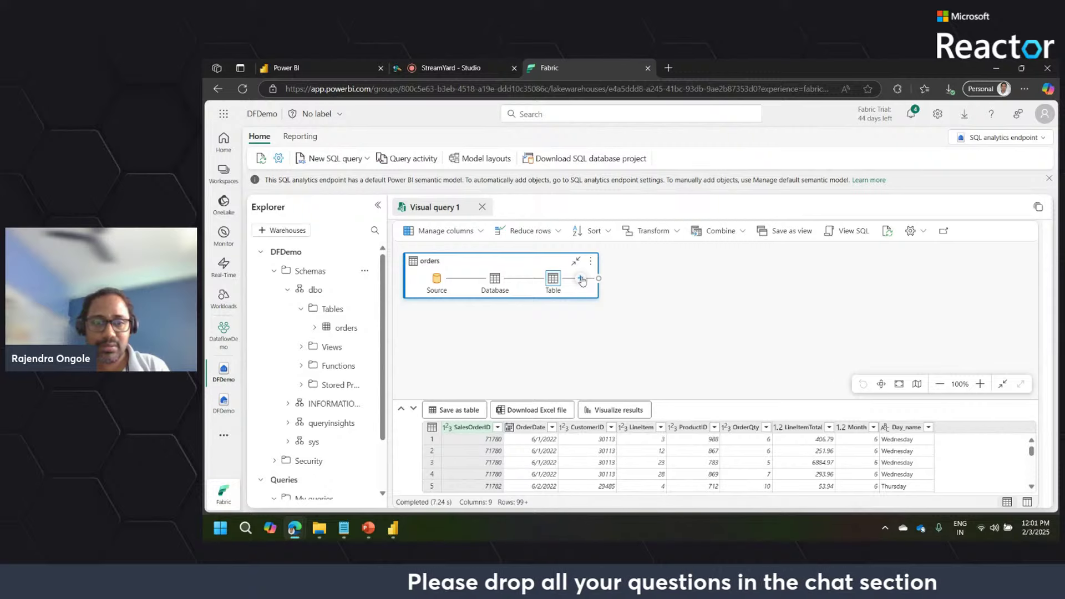
left_click(532, 323)
left_click(581, 278)
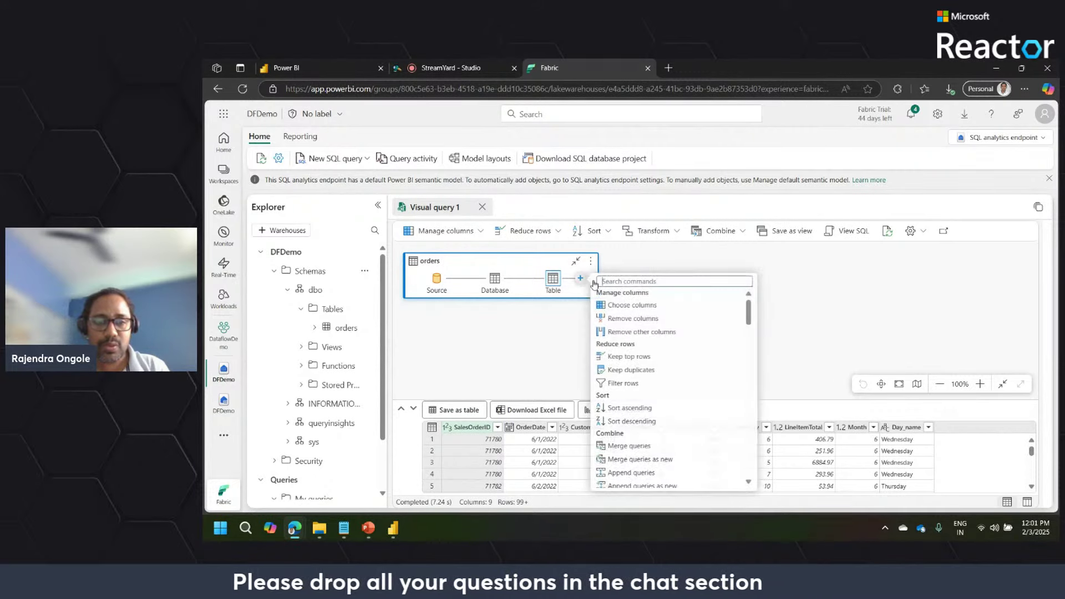
left_click(645, 305)
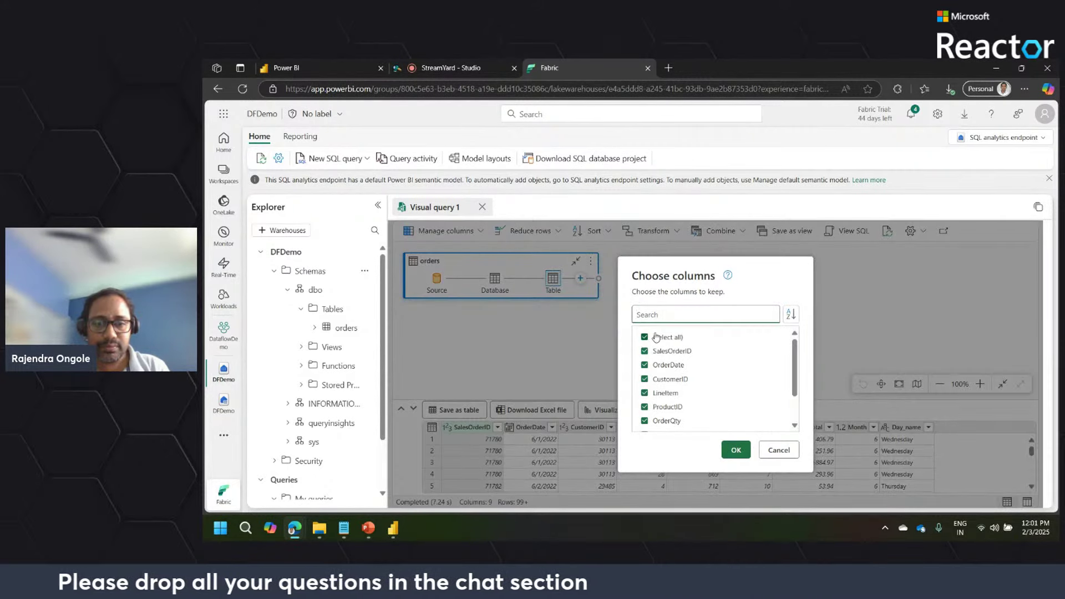
left_click(663, 351)
left_click(663, 364)
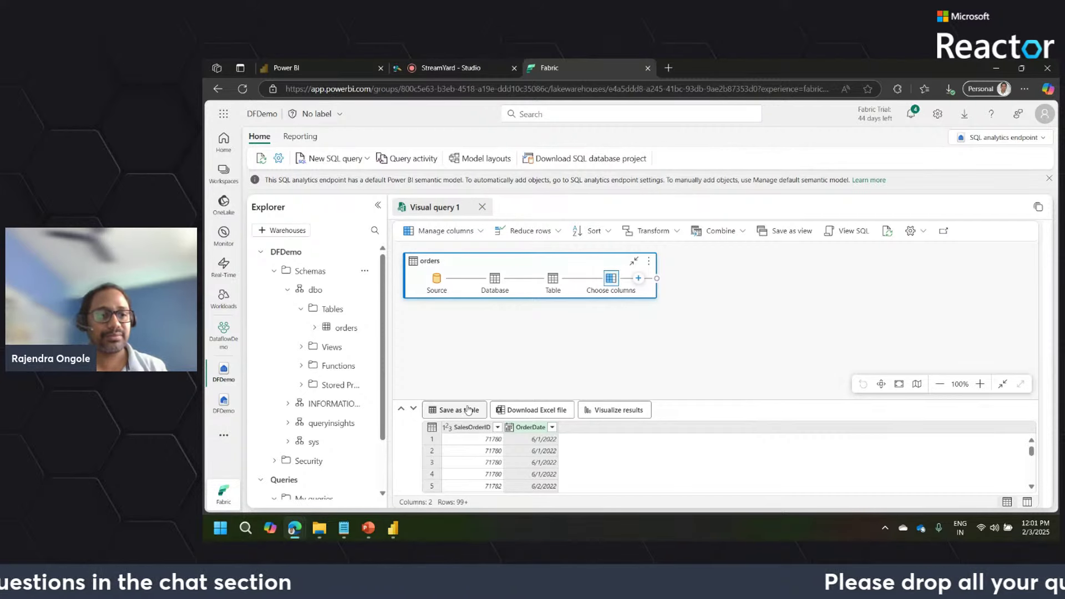
Close the second open DFDemo item, show the Thanks slide in PowerPoint, and minimize the presentation
left_click(236, 395)
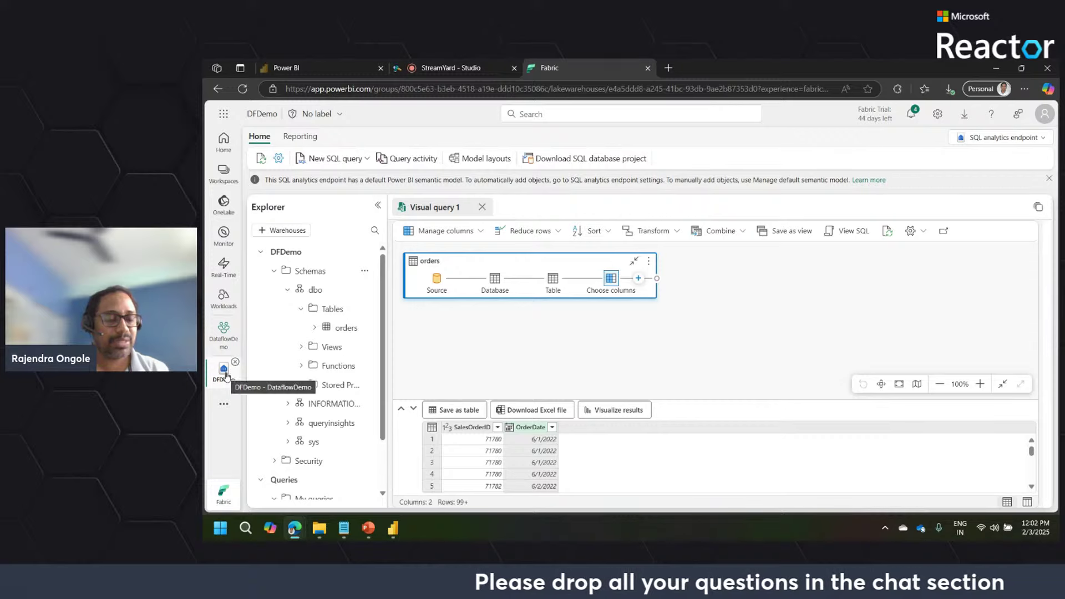
left_click(368, 527)
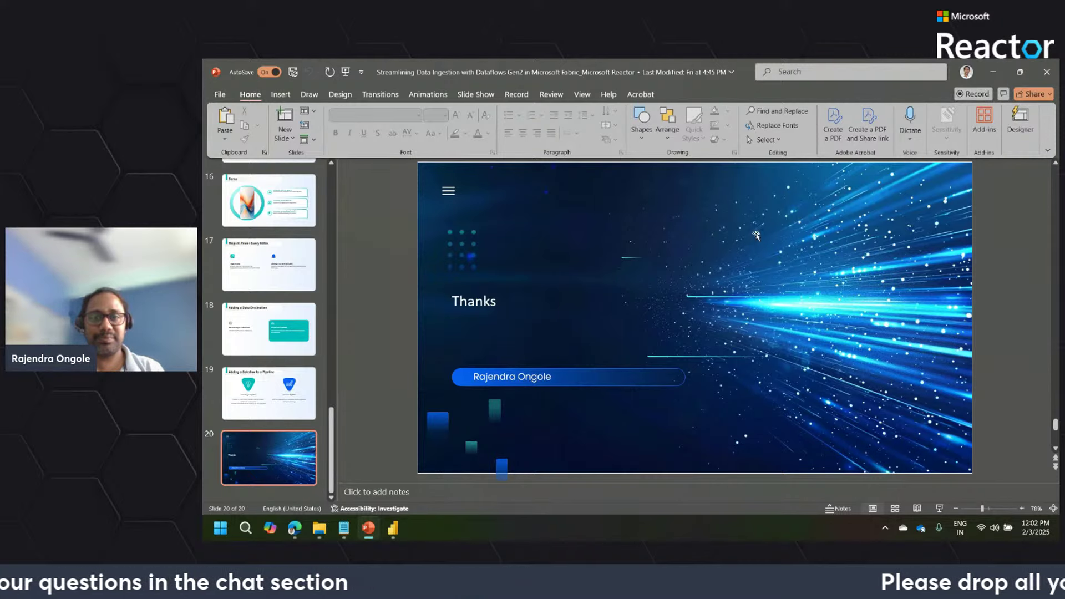
left_click(993, 72)
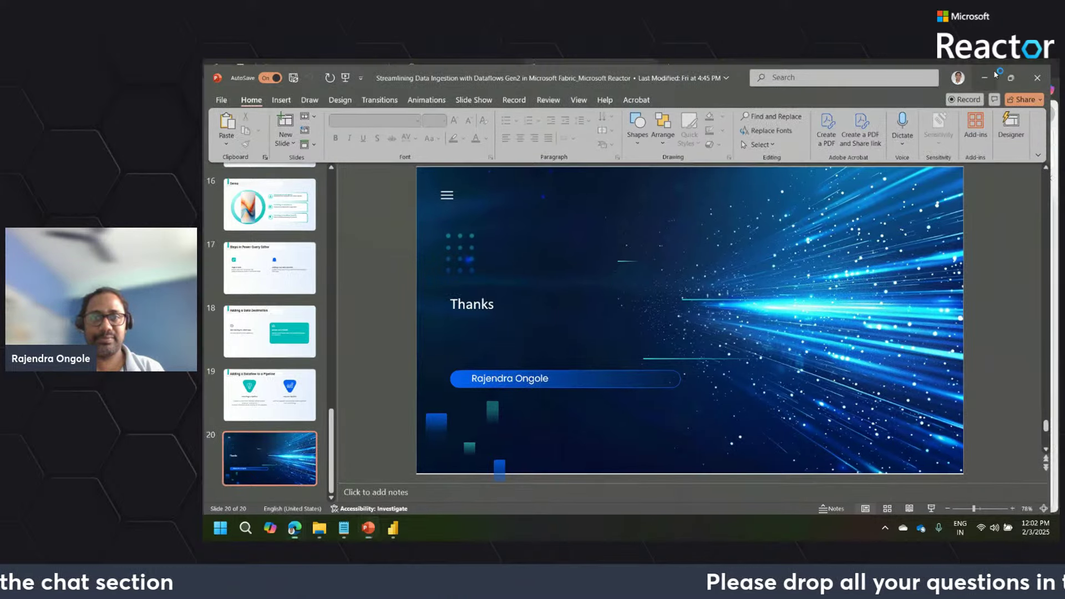